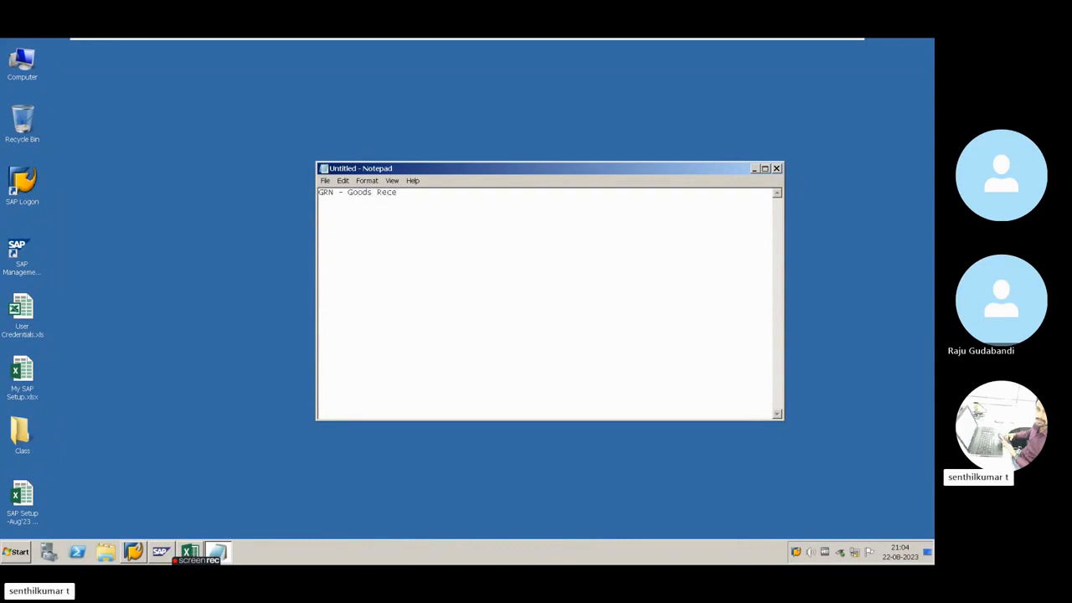
Complete the note so that it reads "GRN - Goods Receipt No"
{"action": "type", "text": "ip"}
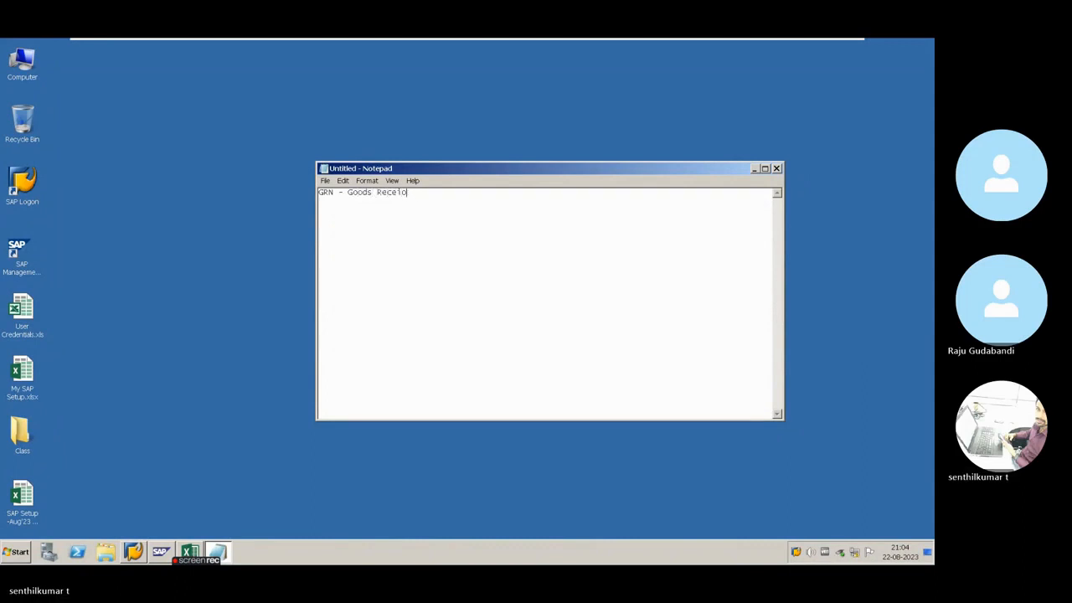
{"action": "type", "text": "t No"}
Switch to the SAP setup workbook in Excel and look up the PO NO entries in column B
{"action": "left_click", "coordinate": [189, 551]}
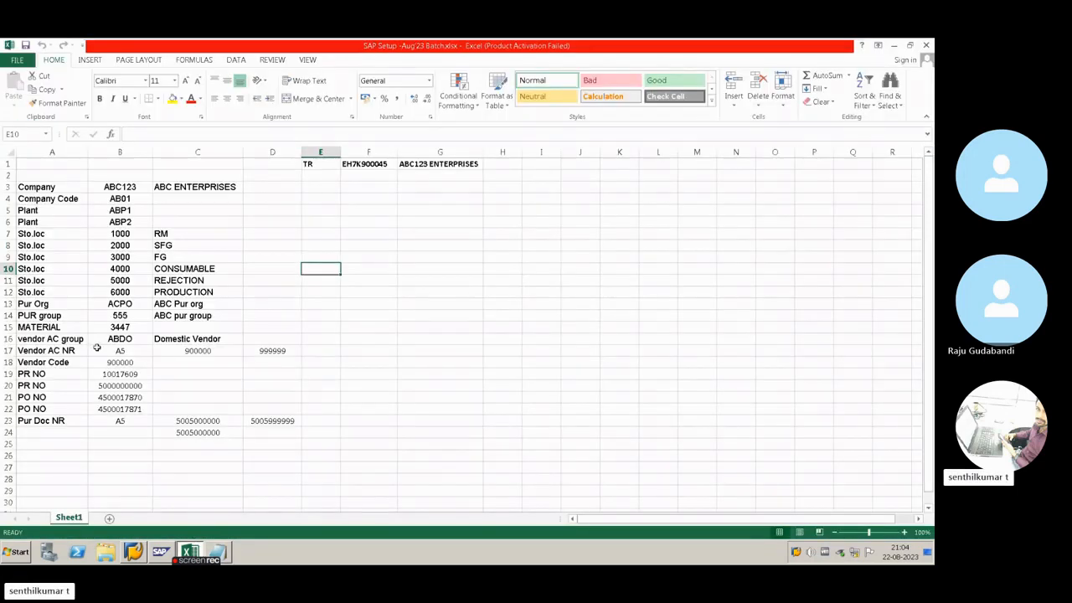
{"action": "left_click", "coordinate": [106, 400]}
{"action": "left_click", "coordinate": [117, 420]}
{"action": "left_click", "coordinate": [128, 397]}
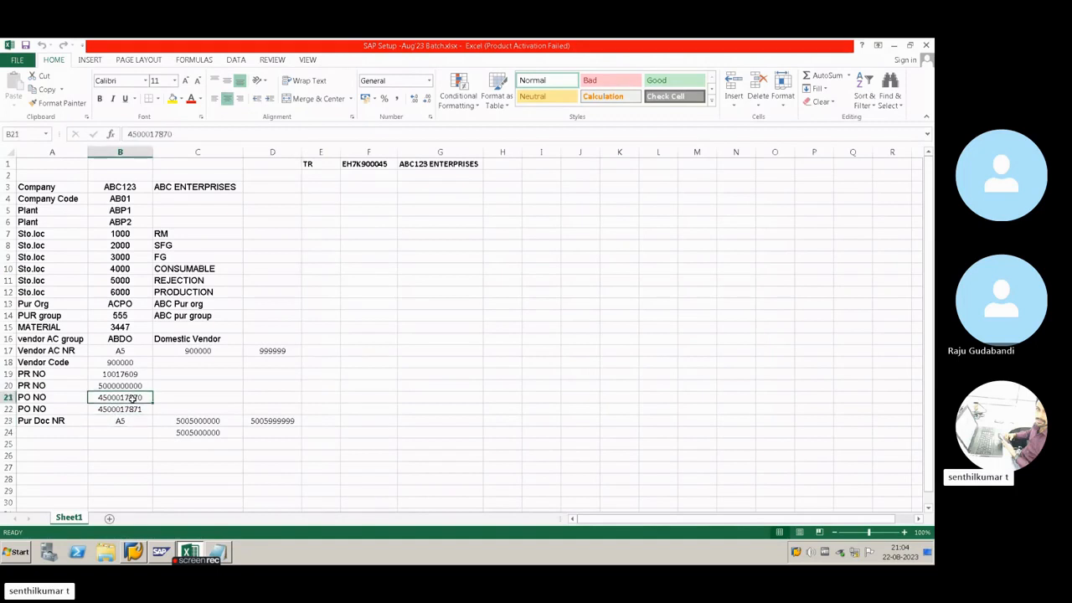
Switch to SAP Logon, open the ERP 6.0 connection and log on to client 800 with the user name and account password
{"action": "left_click", "coordinate": [133, 552]}
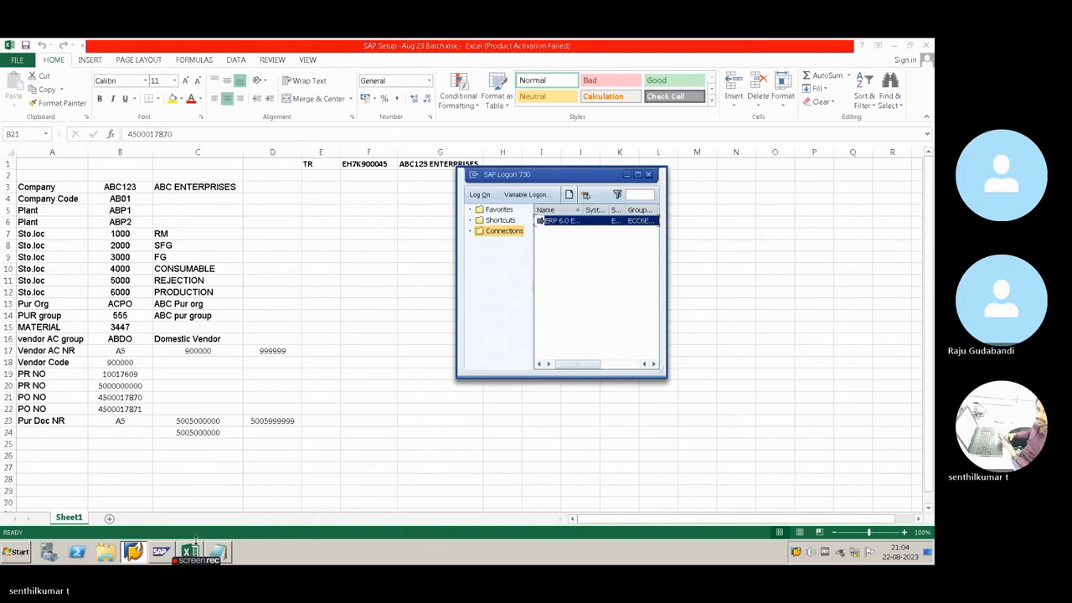
{"action": "double_click", "coordinate": [556, 222]}
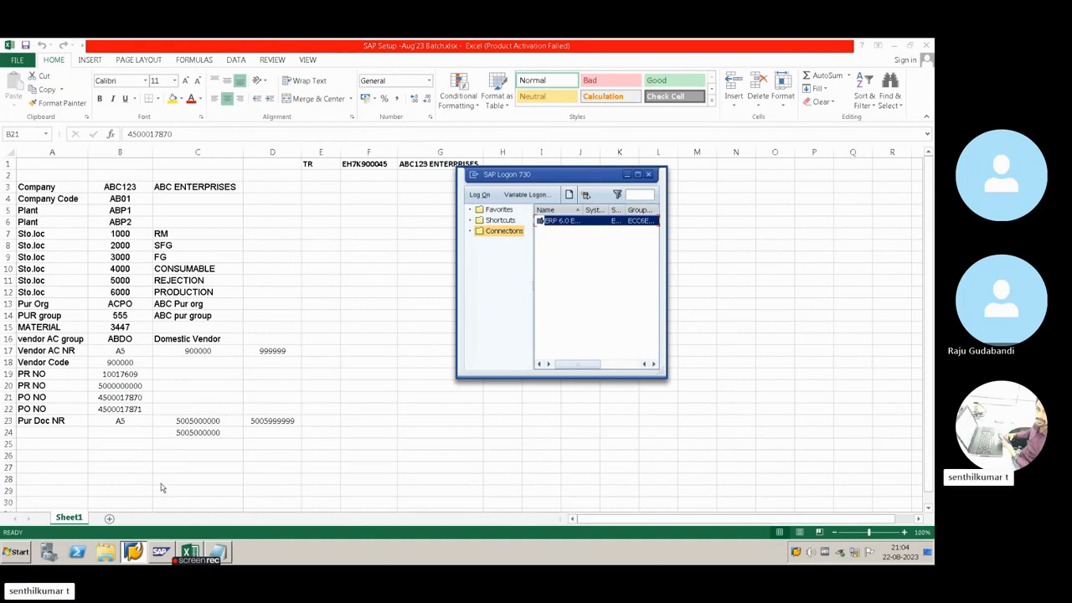
{"action": "key", "text": "space"}
{"action": "left_click", "coordinate": [120, 166]}
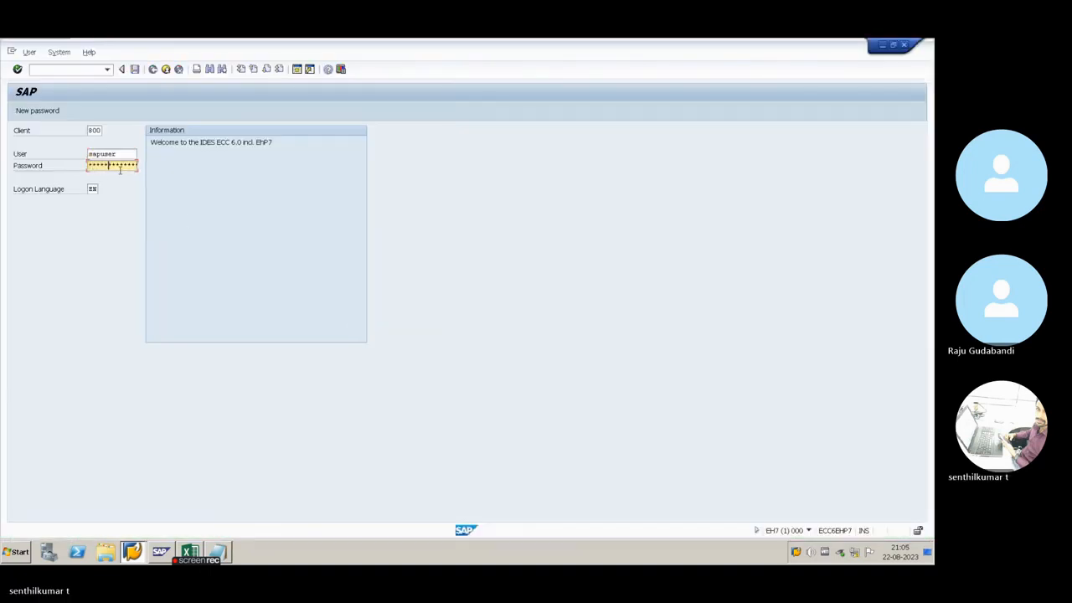
{"action": "key", "text": "Return"}
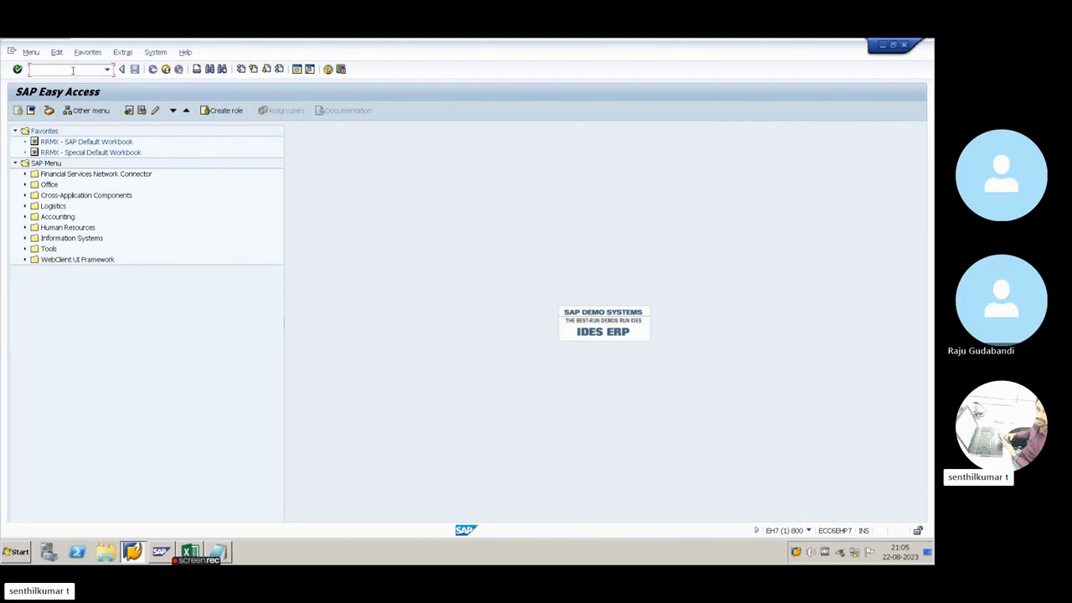
Open the goods movement transaction and set it to A01 Goods Receipt with R01 Purchase Order as reference document
{"action": "type", "text": "O"}
{"action": "key", "text": "Return"}
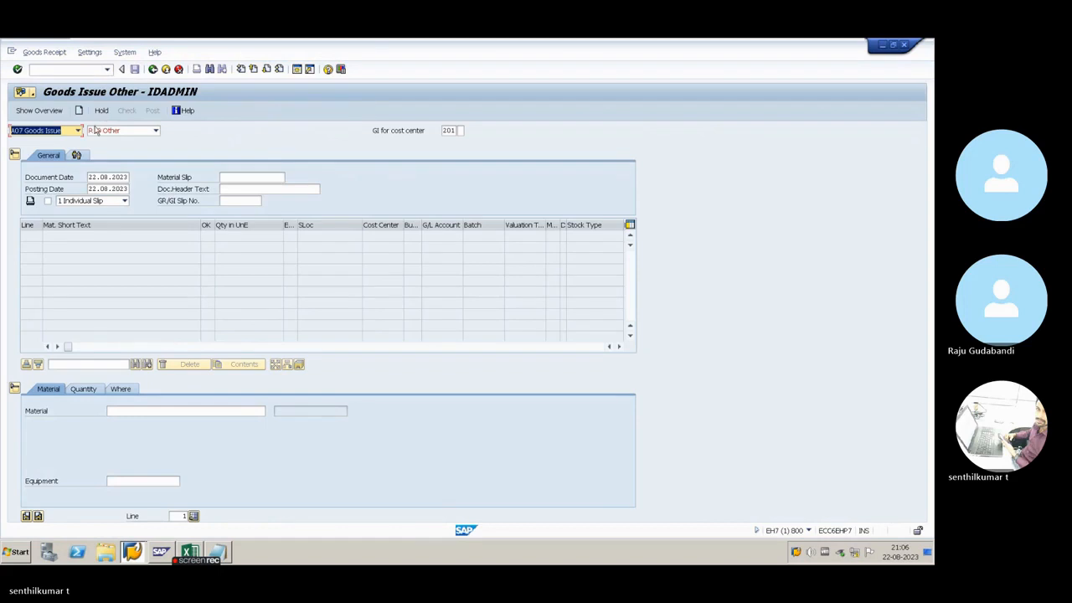
{"action": "left_click", "coordinate": [78, 131]}
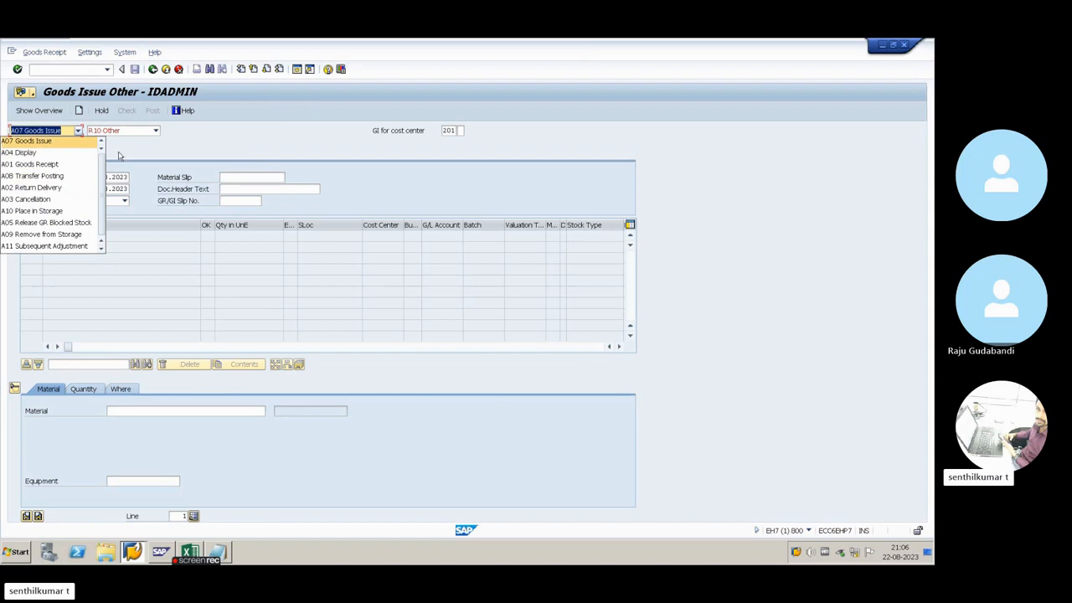
{"action": "left_click", "coordinate": [54, 166]}
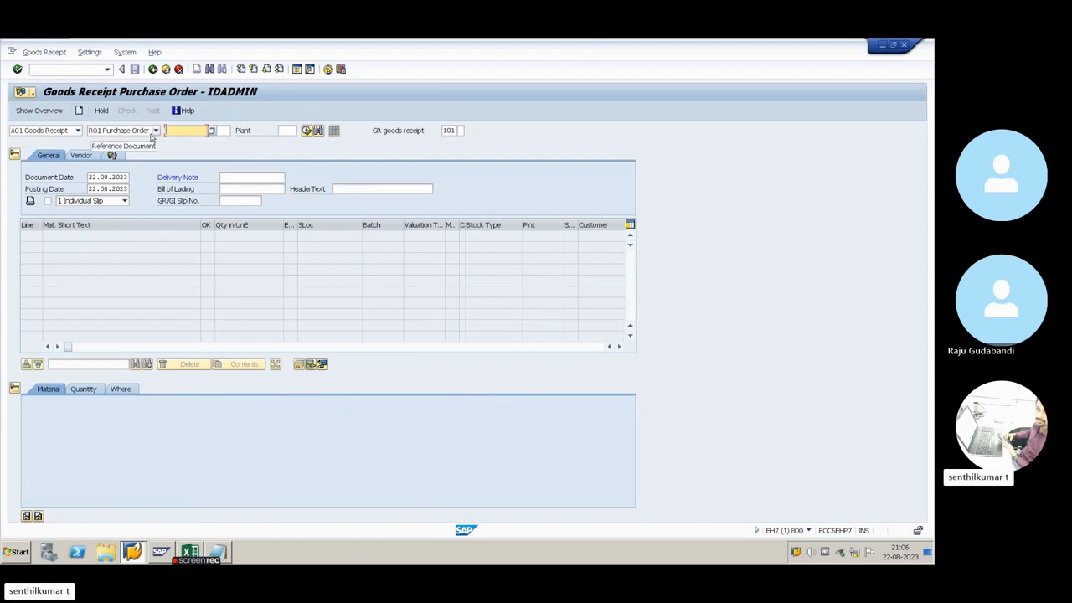
{"action": "left_click", "coordinate": [155, 131]}
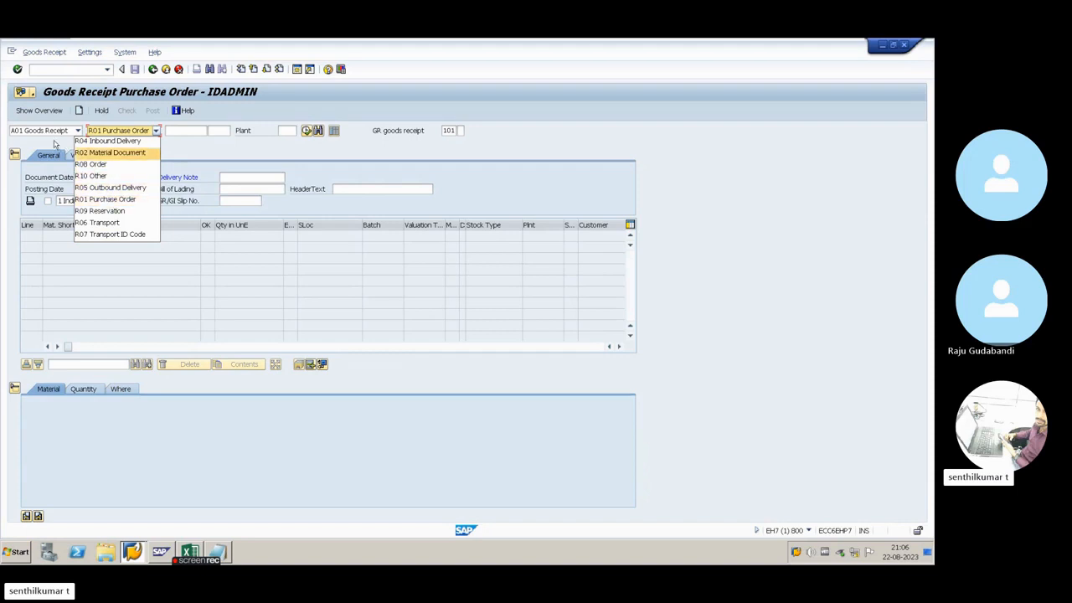
{"action": "left_click", "coordinate": [105, 200]}
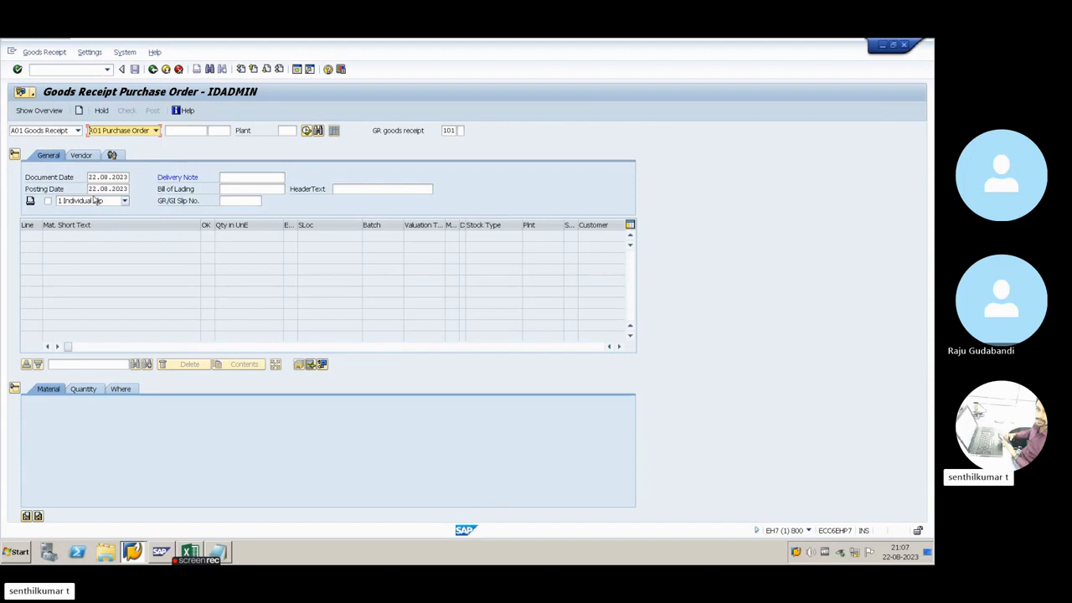
Copy the first PO number from cell B21 of the Excel setup sheet into the goods receipt's purchase order field in SAP
{"action": "left_click", "coordinate": [182, 130]}
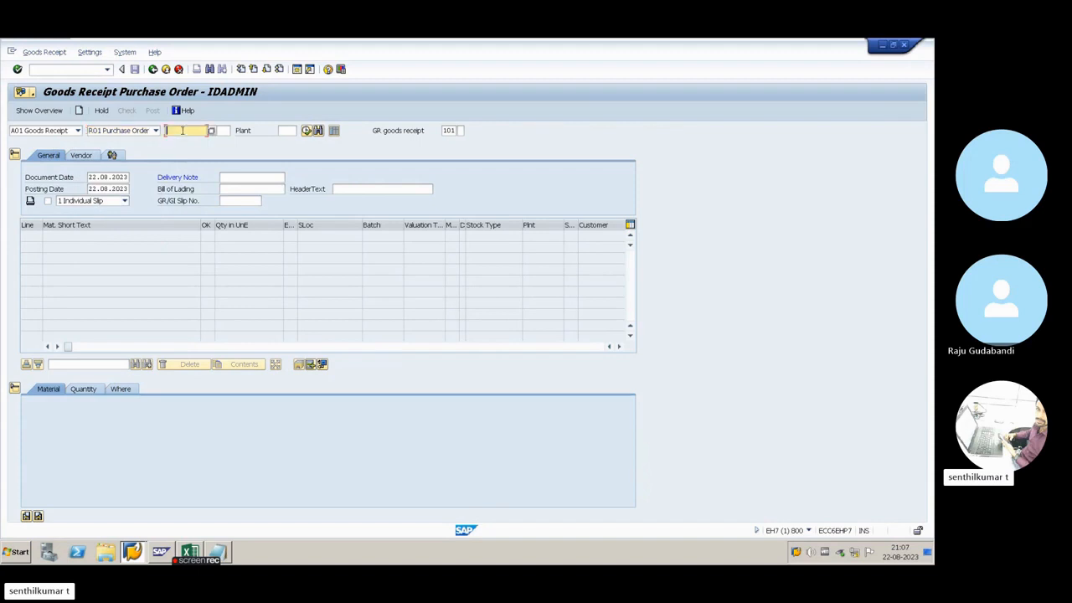
{"action": "key", "text": "alt+Tab"}
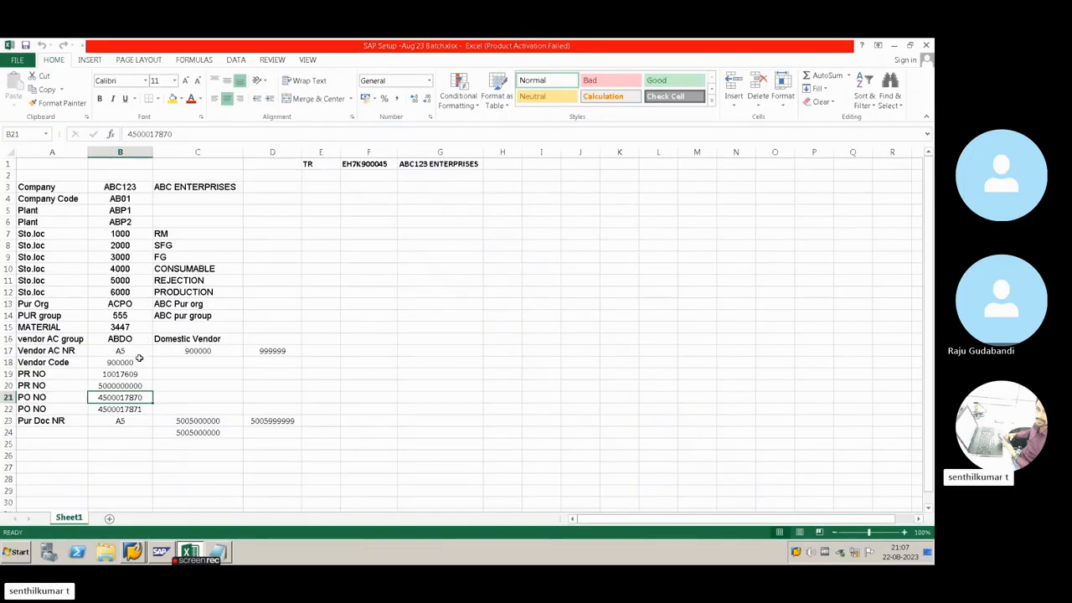
{"action": "left_click", "coordinate": [132, 375]}
{"action": "left_click", "coordinate": [135, 384]}
{"action": "left_click", "coordinate": [134, 395]}
{"action": "key", "text": "ctrl+c"}
{"action": "key", "text": "alt+Tab"}
{"action": "key", "text": "ctrl+v"}
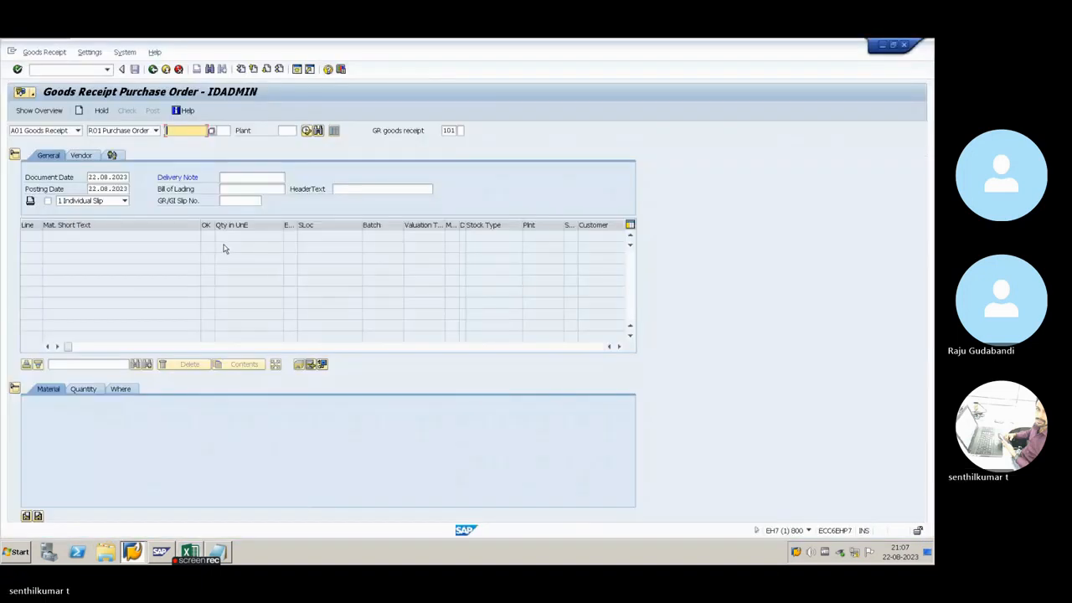
Examine the available movement types for the goods receipt, including 122, 161, 201 and 261, and close the list without choosing one
{"action": "left_click", "coordinate": [451, 131]}
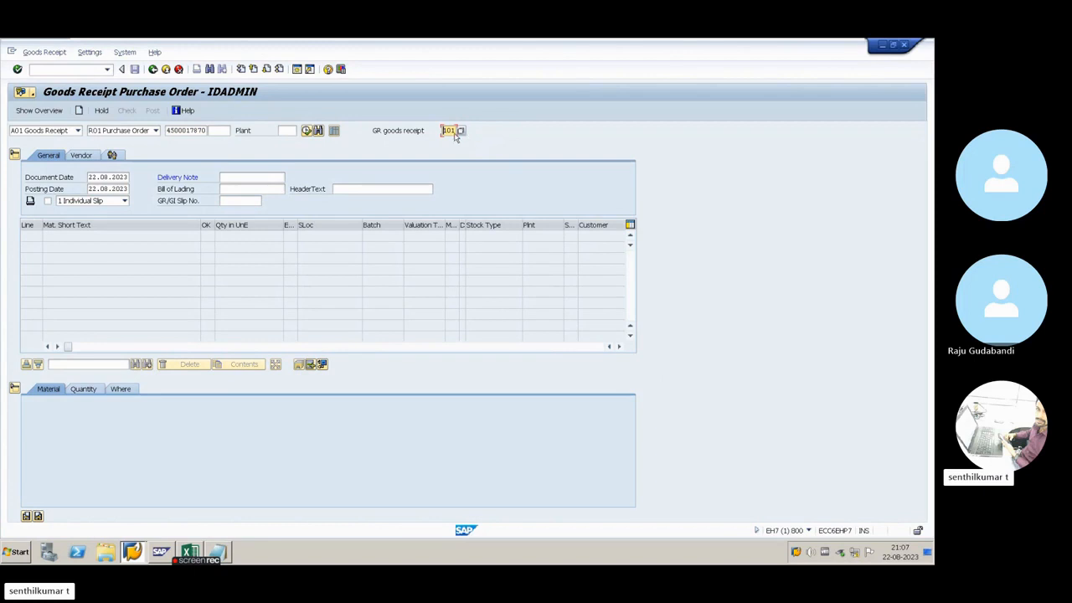
{"action": "left_click", "coordinate": [461, 132]}
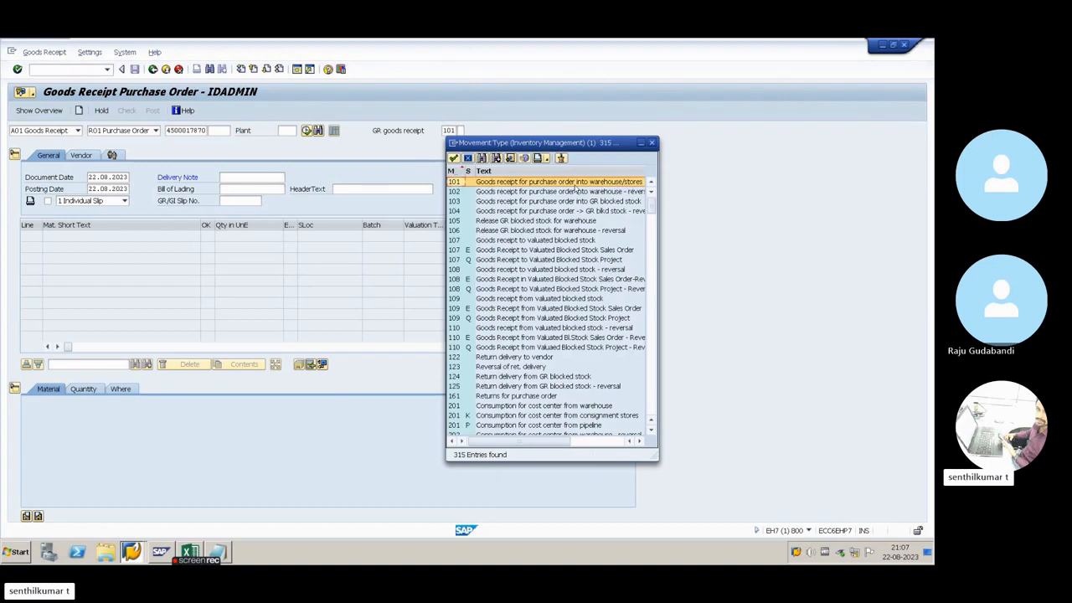
{"action": "scroll", "coordinate": [507, 320], "scroll_direction": "down", "scroll_amount": 1}
{"action": "left_click", "coordinate": [490, 378]}
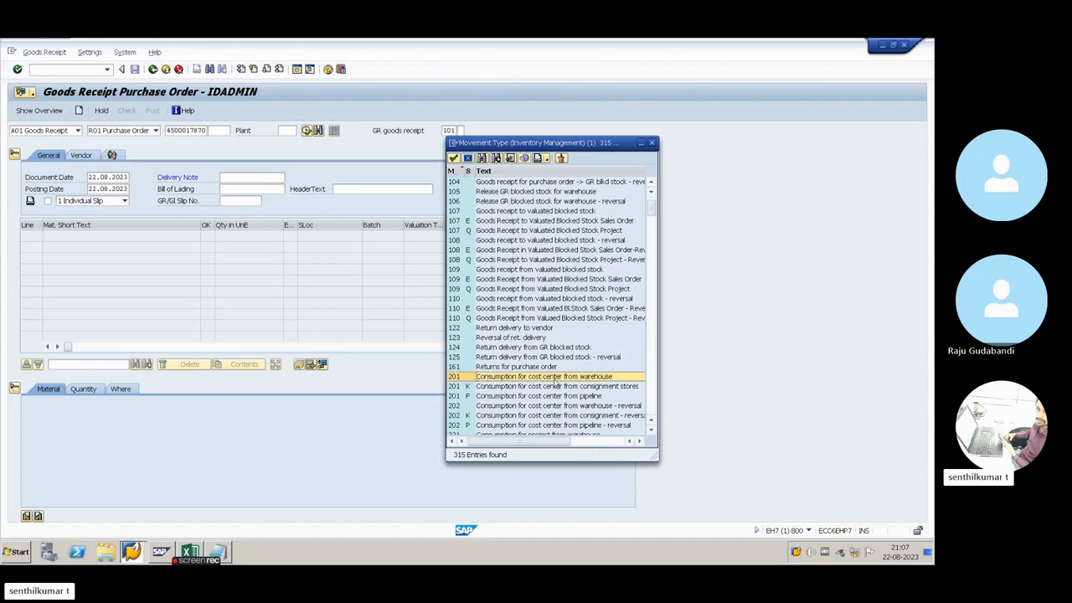
{"action": "left_click", "coordinate": [509, 370]}
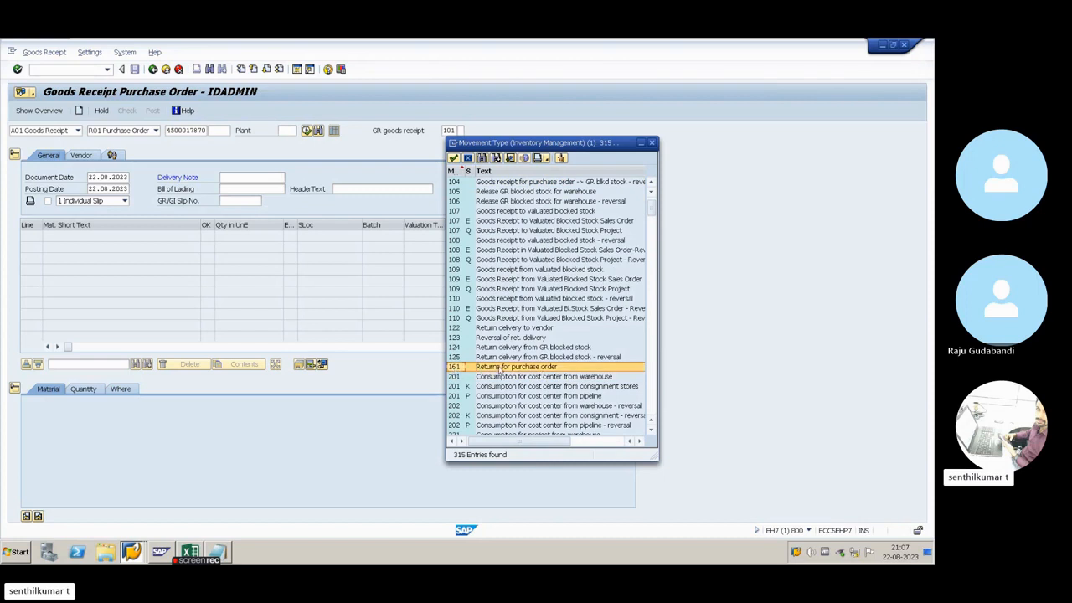
{"action": "left_click", "coordinate": [498, 331]}
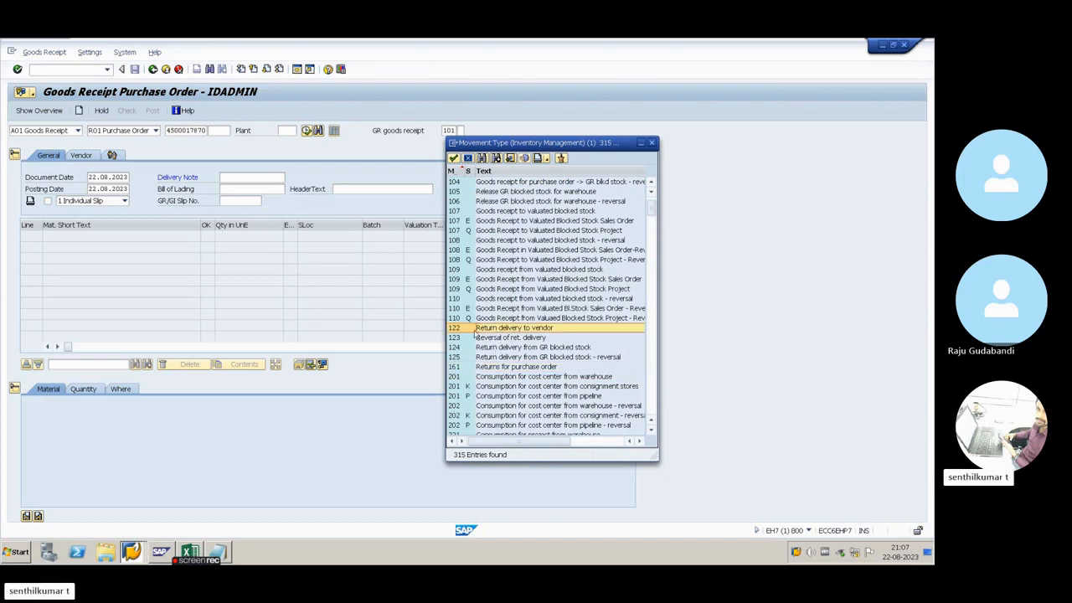
{"action": "scroll", "coordinate": [546, 336], "scroll_direction": "down", "scroll_amount": 15}
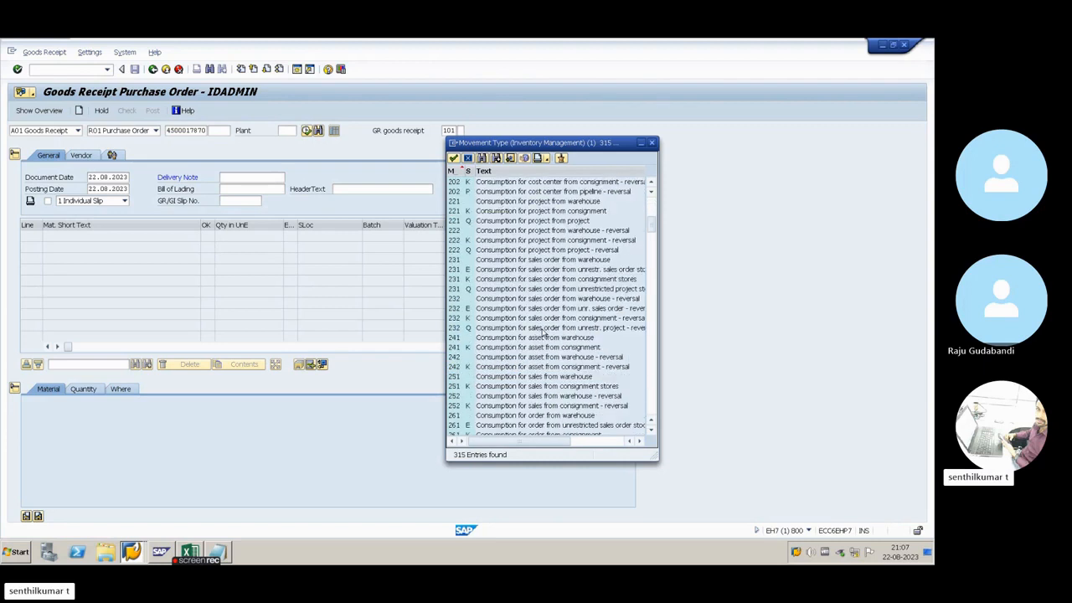
{"action": "scroll", "coordinate": [507, 308], "scroll_direction": "up", "scroll_amount": 2}
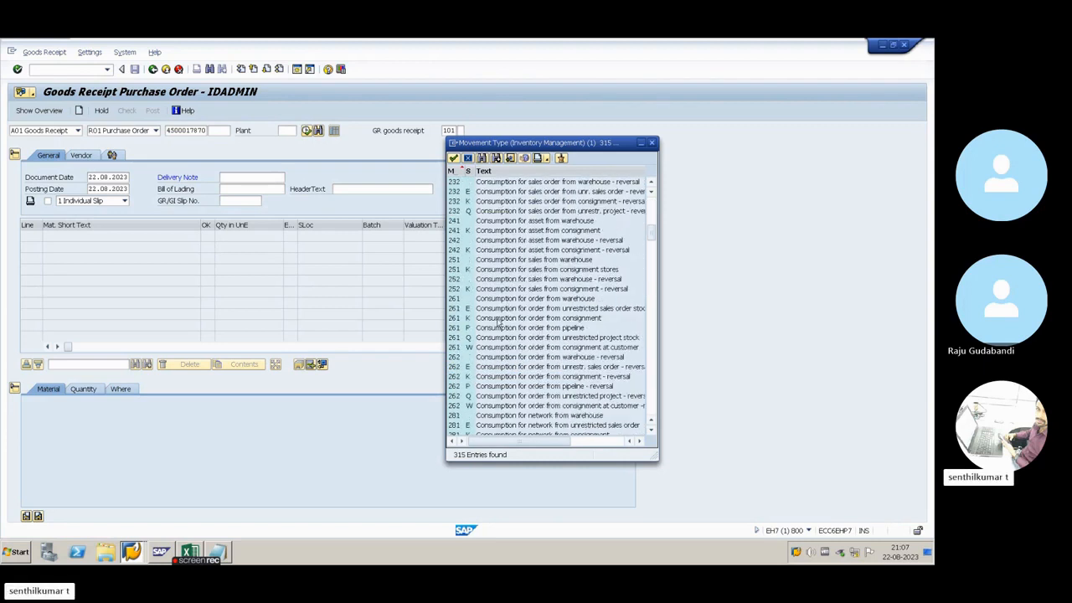
{"action": "left_click", "coordinate": [505, 300]}
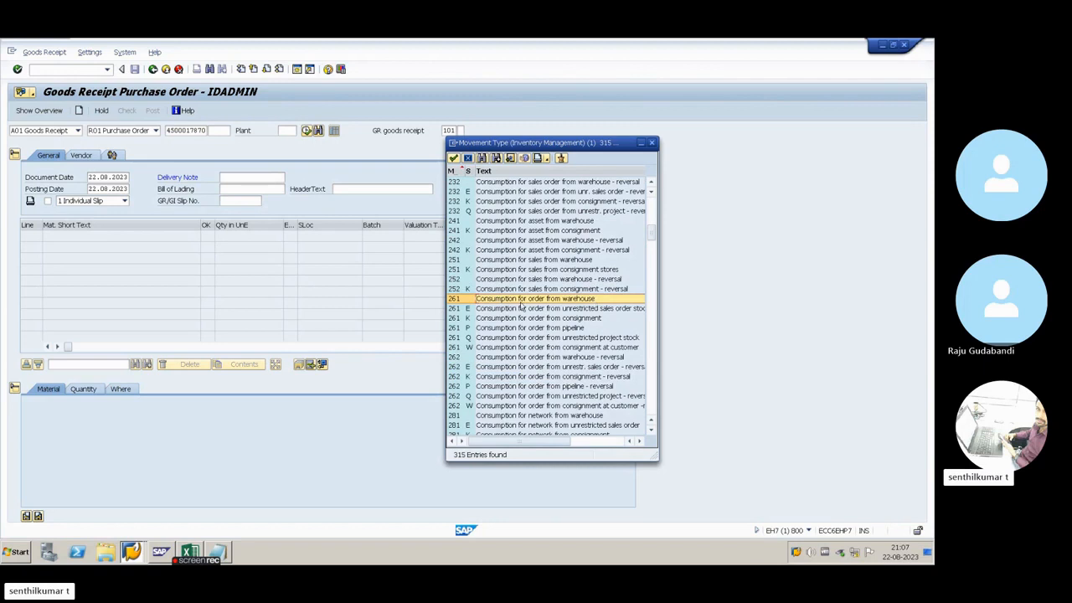
{"action": "scroll", "coordinate": [546, 304], "scroll_direction": "down", "scroll_amount": 20}
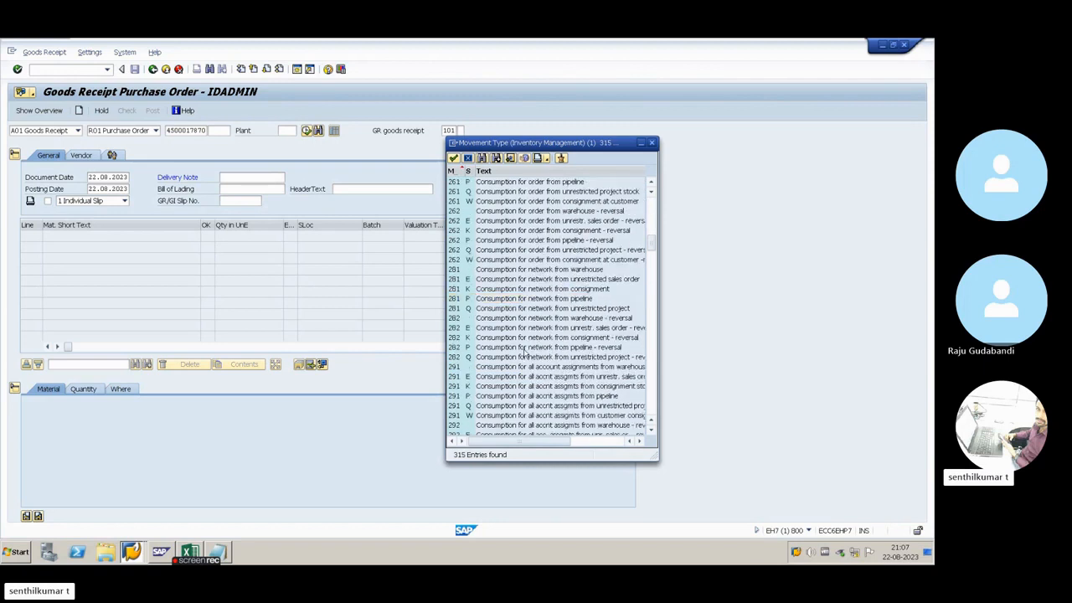
{"action": "scroll", "coordinate": [524, 351], "scroll_direction": "down", "scroll_amount": 9}
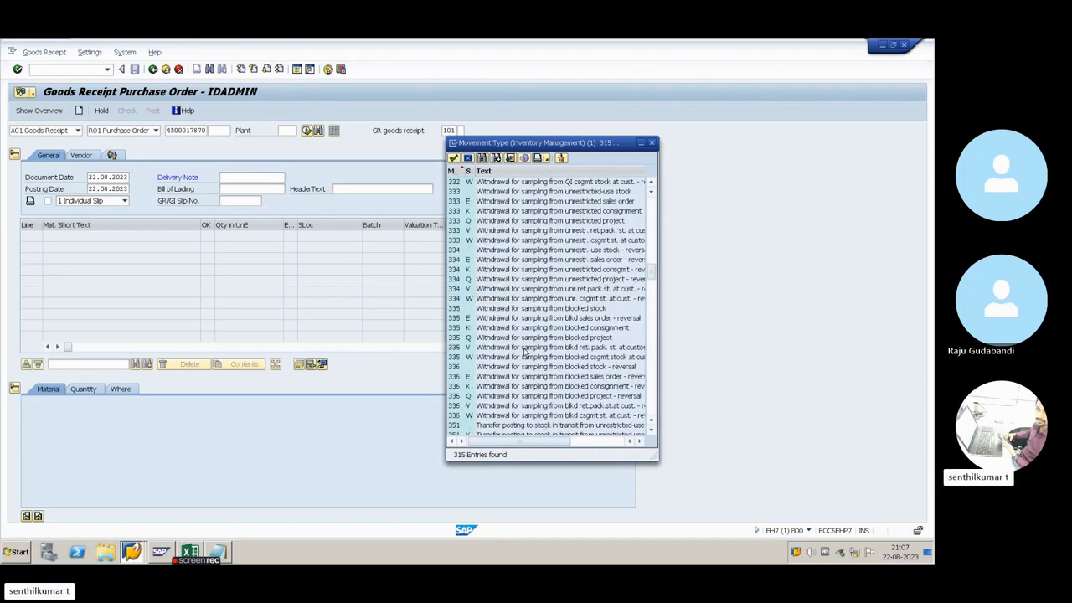
{"action": "left_click", "coordinate": [525, 348]}
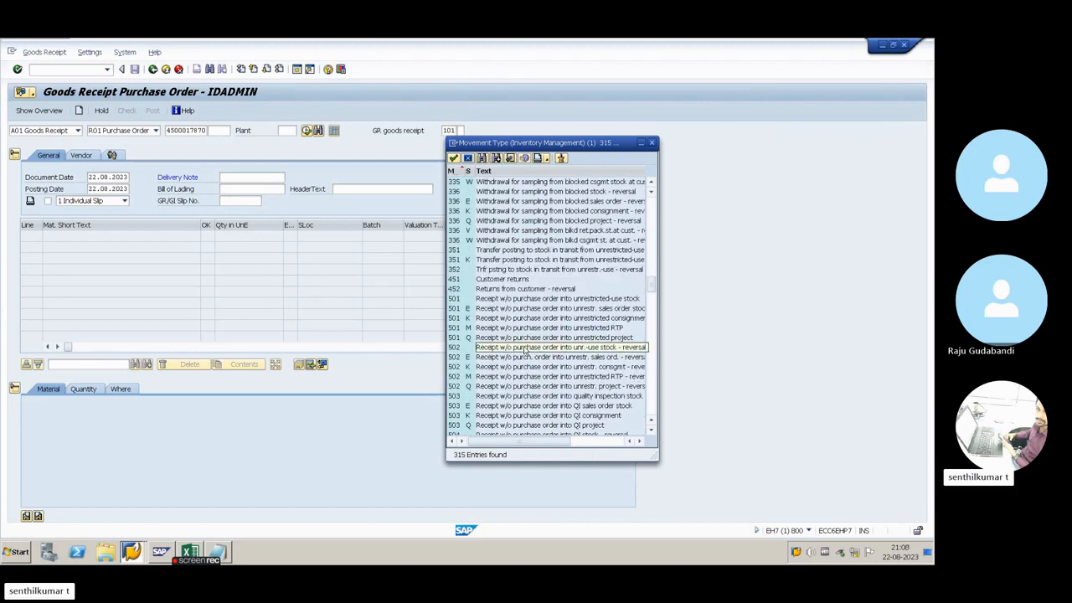
{"action": "left_click", "coordinate": [653, 147]}
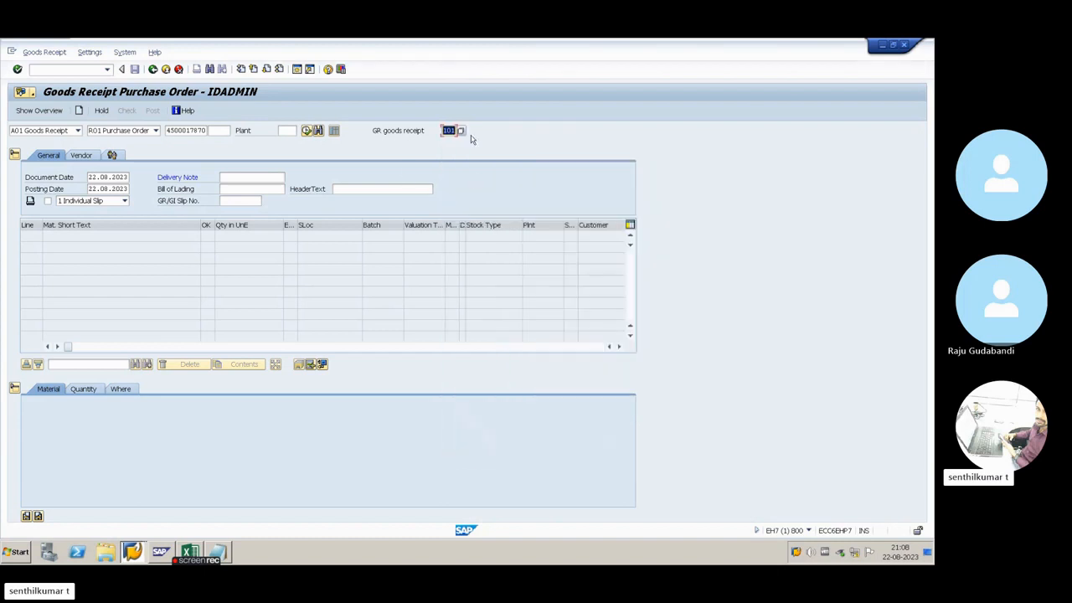
Enter 3455 as the delivery note and load the purchase order's items into the goods receipt
{"action": "left_click", "coordinate": [254, 176]}
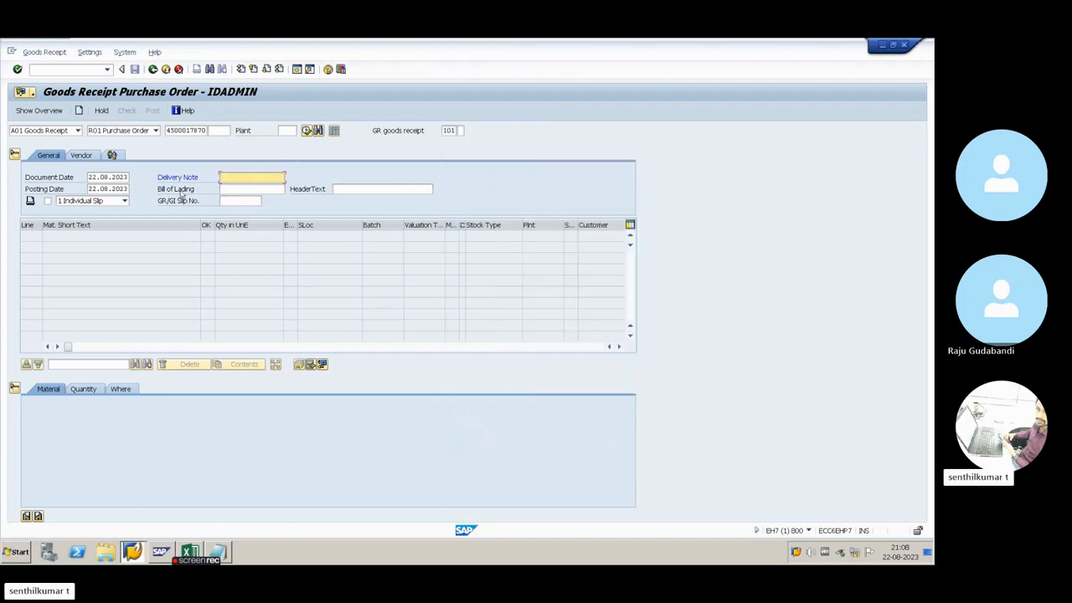
{"action": "type", "text": "3455"}
{"action": "key", "text": "Tab"}
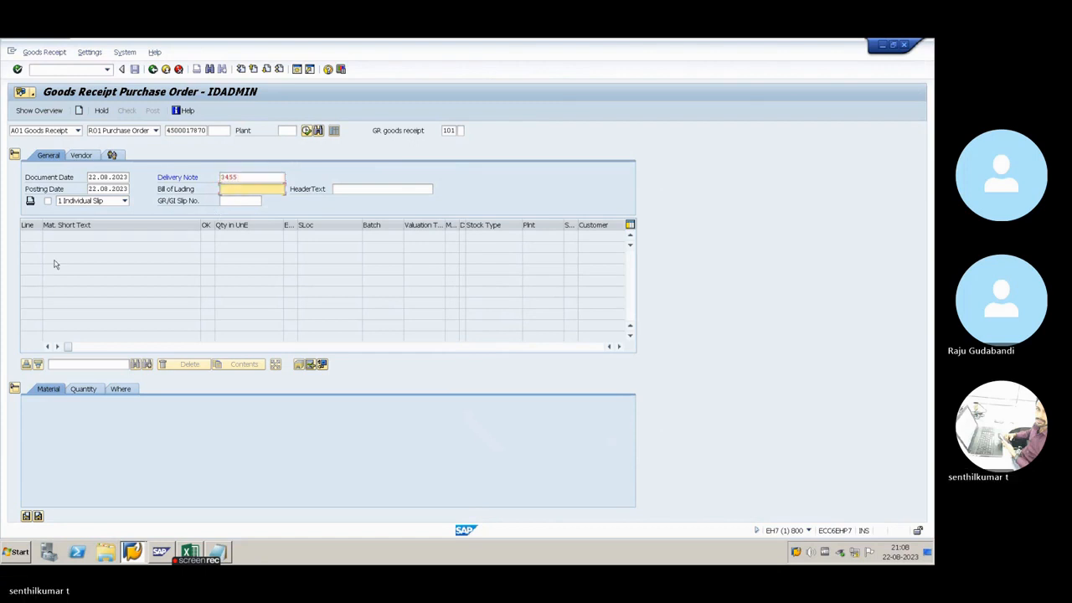
{"action": "key", "text": "Return"}
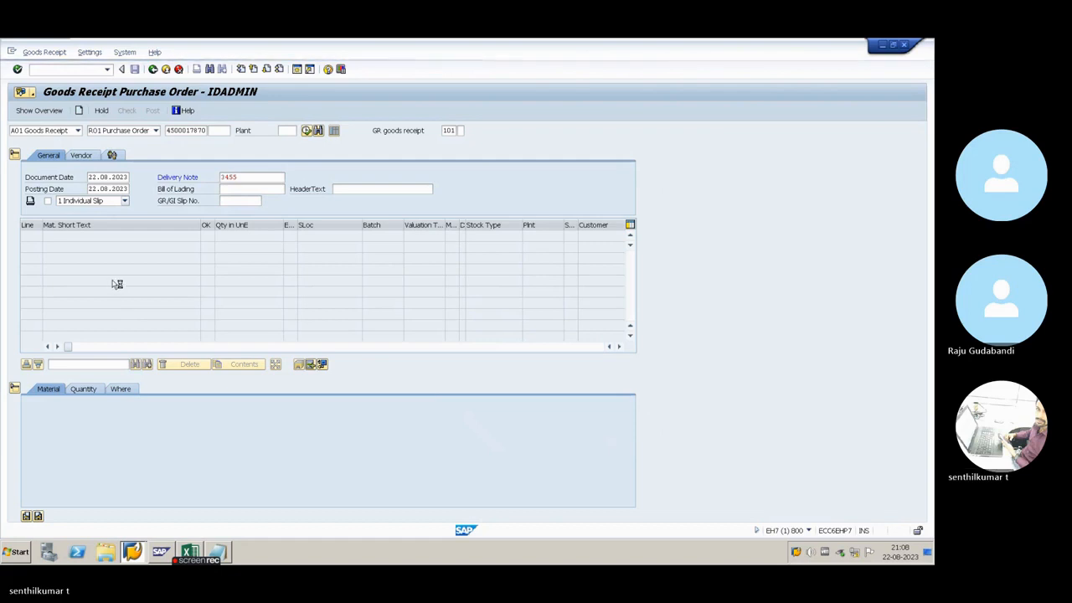
{"action": "left_click", "coordinate": [282, 190]}
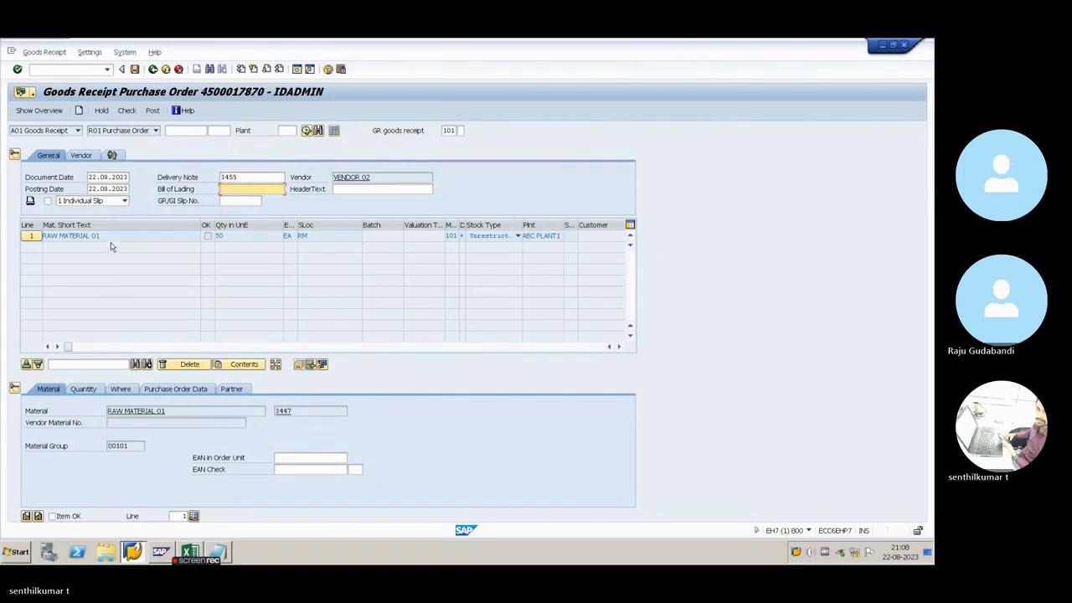
Clear the delivery note entry from the goods receipt header
{"action": "double_click", "coordinate": [229, 177]}
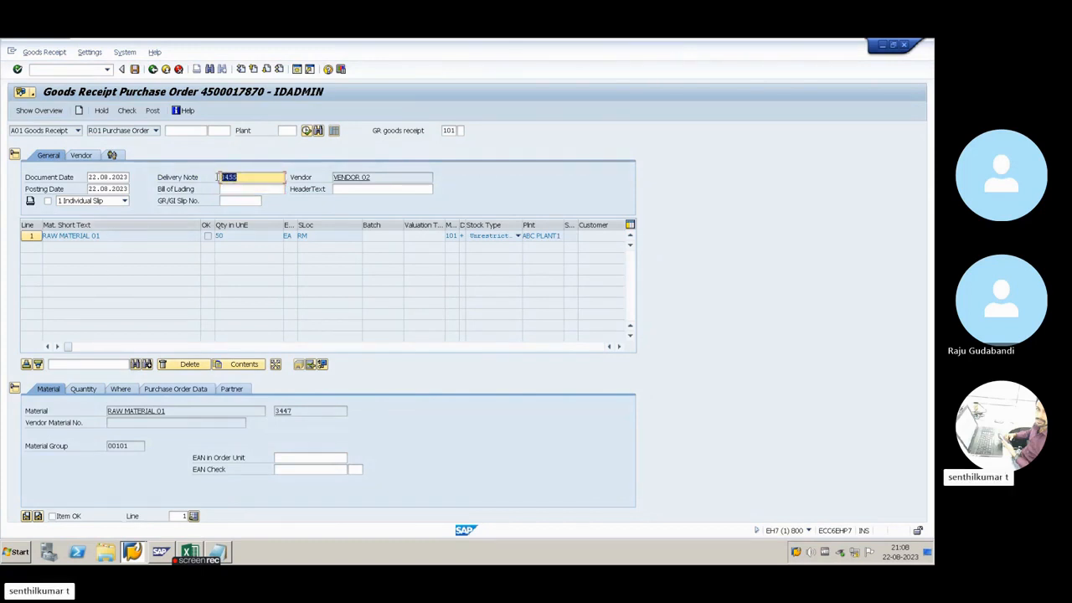
{"action": "left_click", "coordinate": [248, 178]}
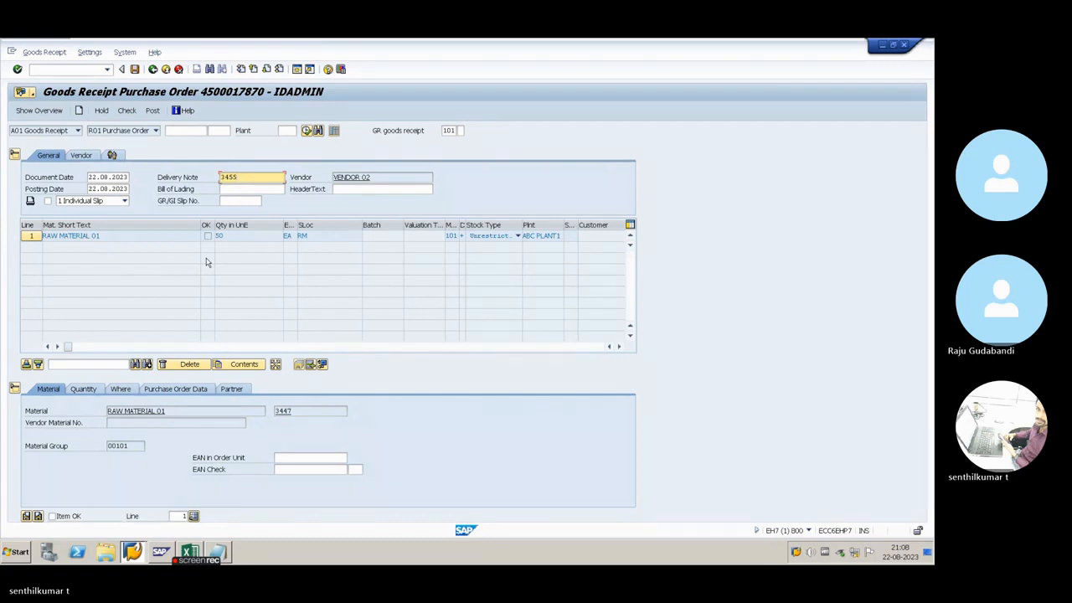
{"action": "left_click_drag", "start_coordinate": [246, 178], "coordinate": [209, 176]}
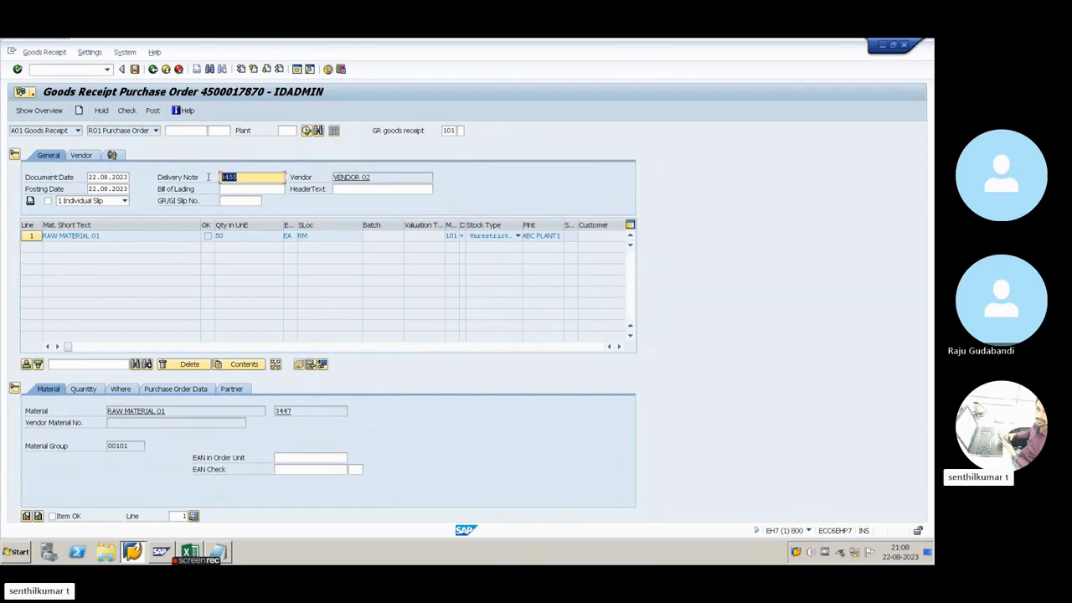
{"action": "key", "text": "BackSpace"}
Review the document date in the header and the material short text on line 1
{"action": "left_click_drag", "start_coordinate": [90, 179], "coordinate": [126, 178]}
{"action": "left_click", "coordinate": [70, 181]}
{"action": "left_click_drag", "start_coordinate": [204, 237], "coordinate": [43, 236]}
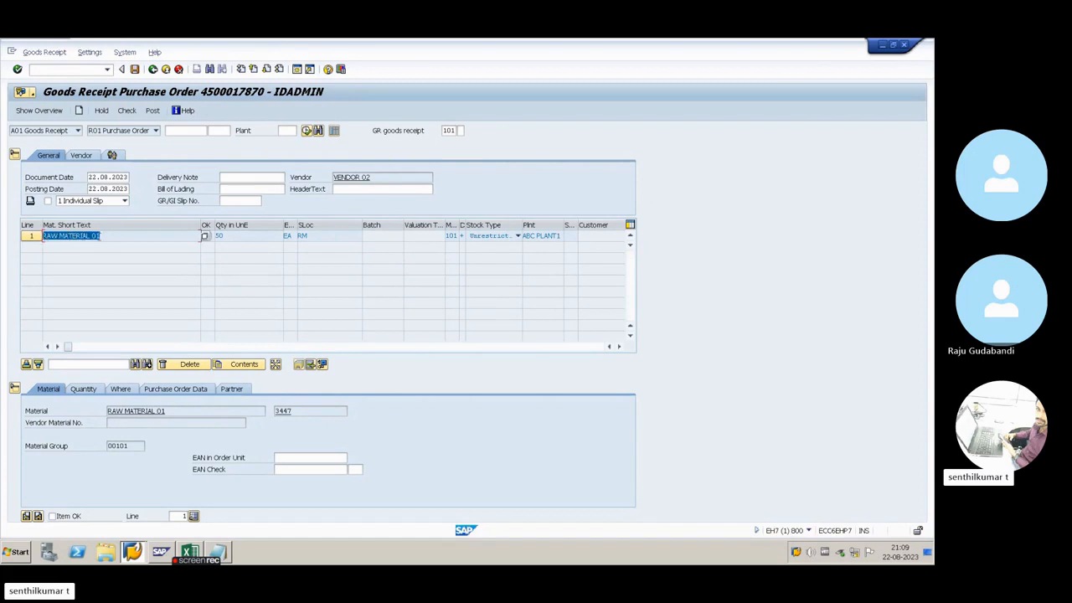
Enter 12345 as the delivery note in the goods receipt header
{"action": "left_click", "coordinate": [107, 236]}
{"action": "left_click_drag", "start_coordinate": [90, 178], "coordinate": [127, 179]}
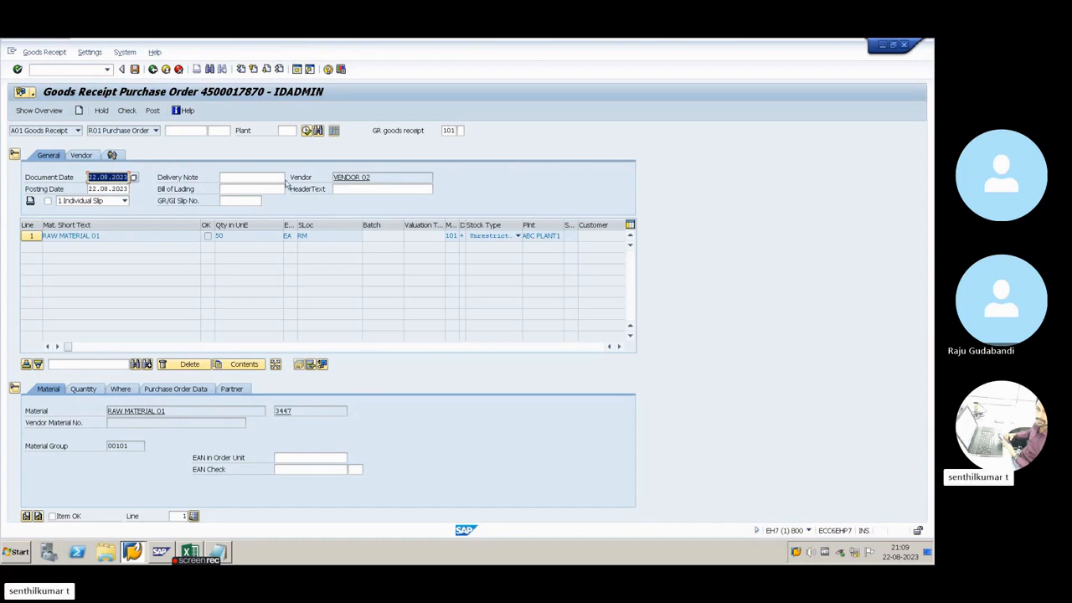
{"action": "left_click", "coordinate": [246, 177]}
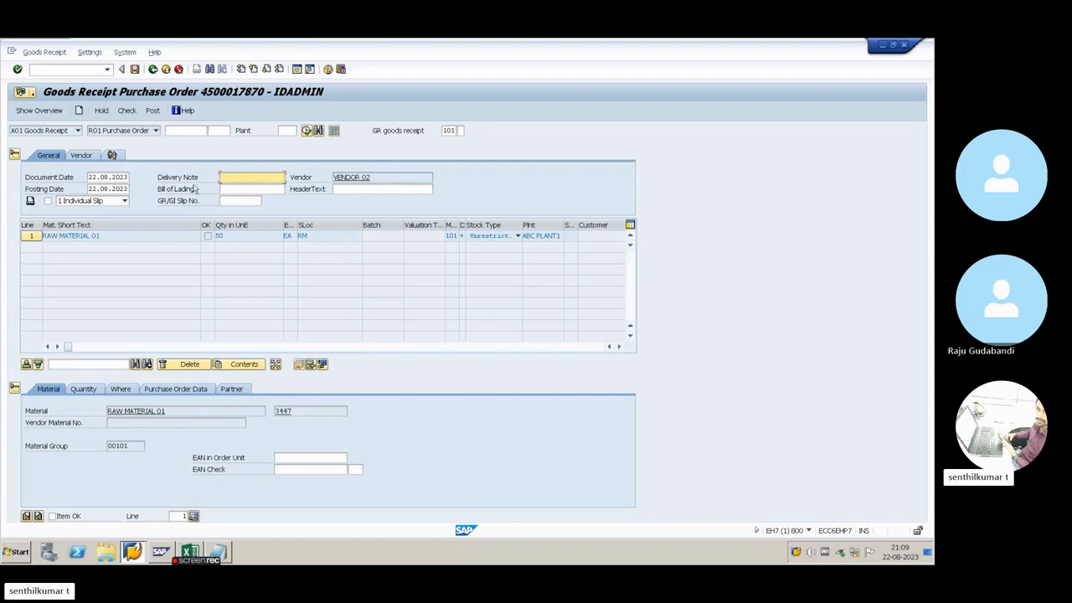
{"action": "double_click", "coordinate": [89, 176]}
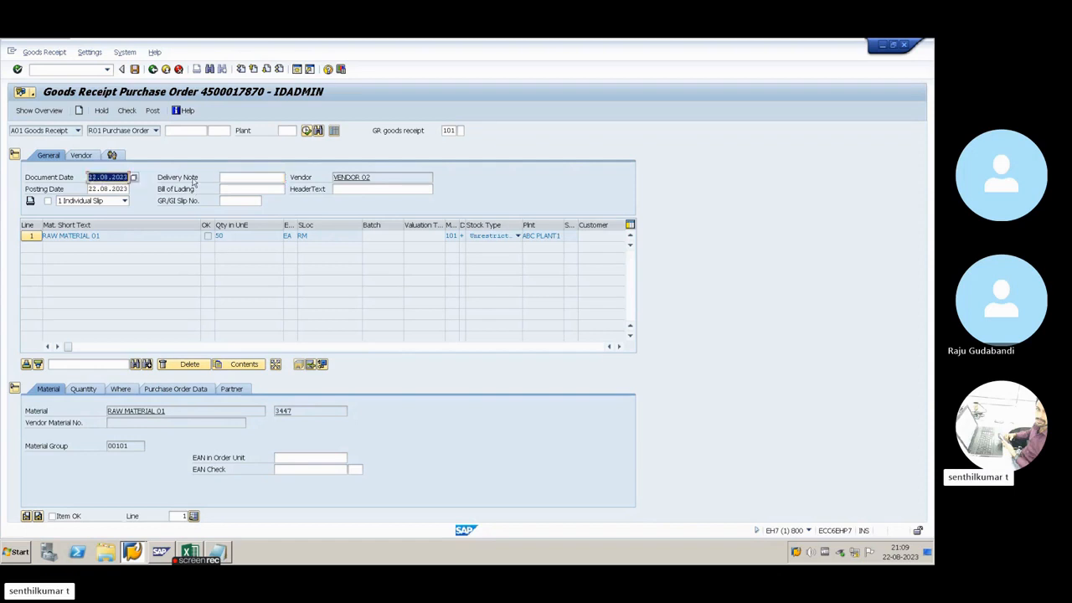
{"action": "left_click", "coordinate": [239, 178]}
{"action": "type", "text": "123545"}
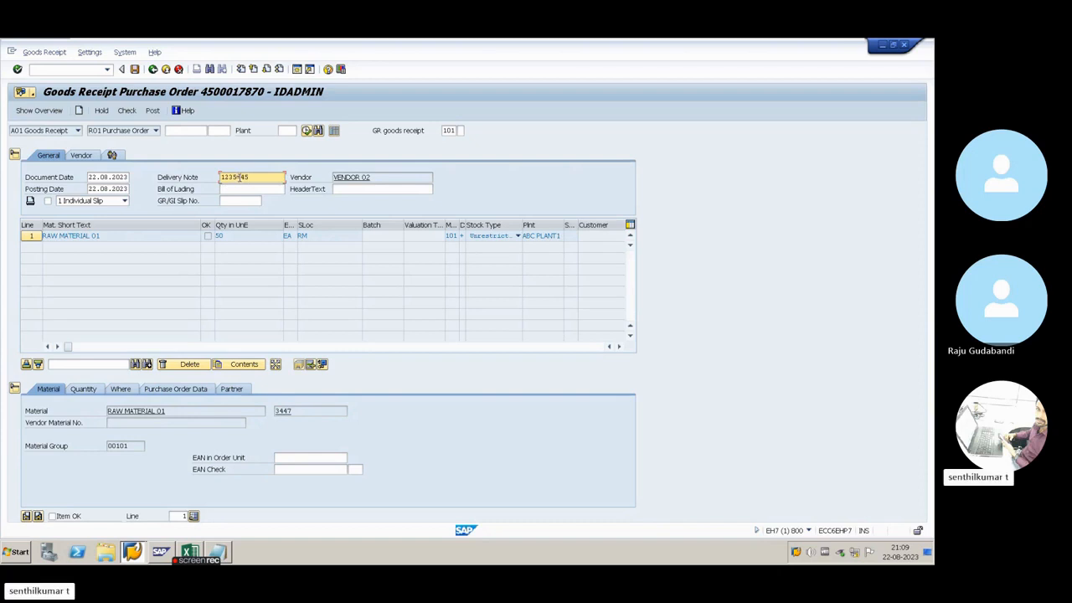
{"action": "key", "text": "BackSpace"}
{"action": "key", "text": "BackSpace"}
{"action": "key", "text": "BackSpace"}
{"action": "type", "text": "45"}
Set the document date in the goods receipt header to 20.08.2023
{"action": "double_click", "coordinate": [88, 189]}
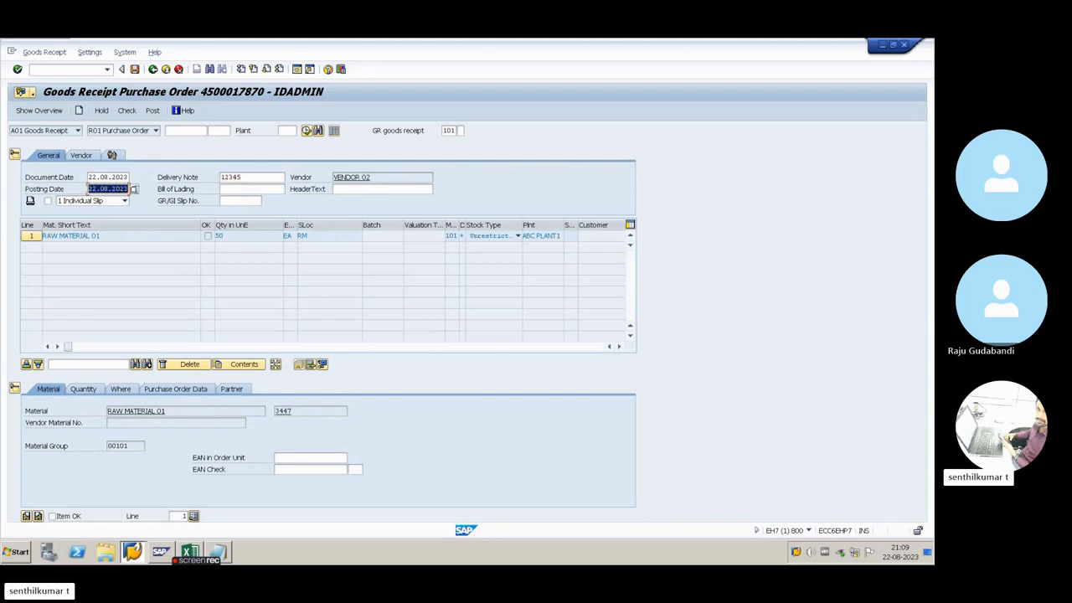
{"action": "double_click", "coordinate": [94, 177]}
{"action": "type", "text": "20.08"}
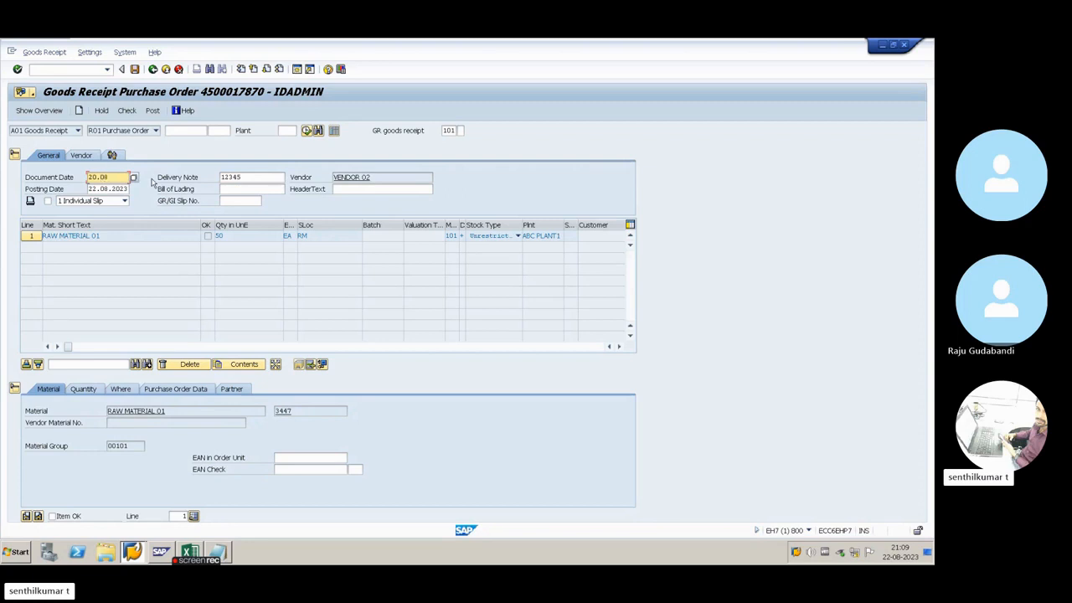
{"action": "type", "text": ".2023"}
{"action": "left_click", "coordinate": [252, 180]}
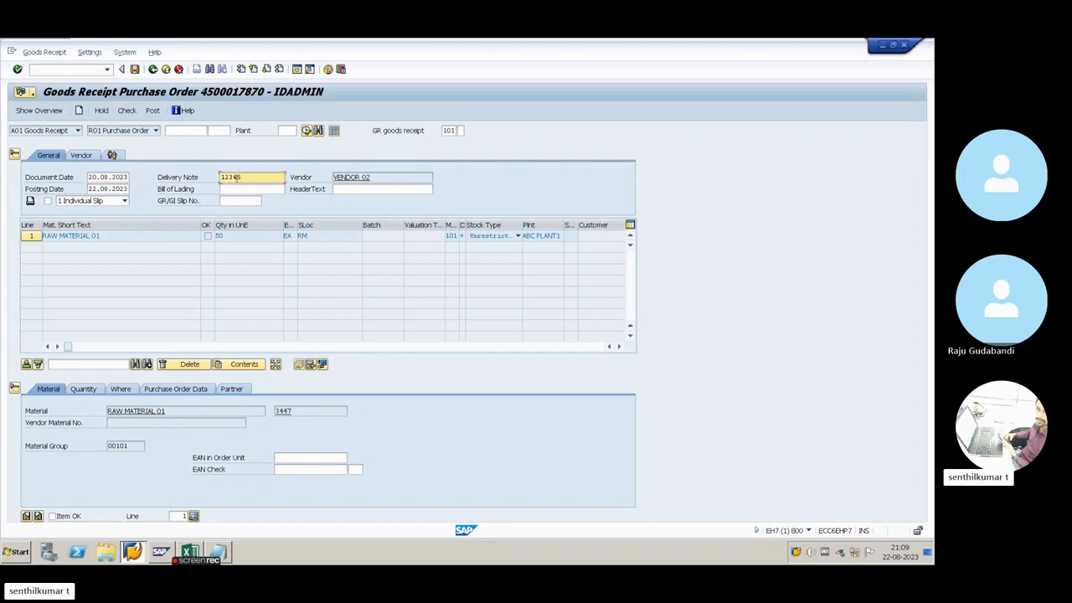
{"action": "left_click_drag", "start_coordinate": [239, 179], "coordinate": [212, 177]}
Open the vendor's master record from the header, review its address and purchasing data, and return to the goods receipt
{"action": "left_click", "coordinate": [366, 177]}
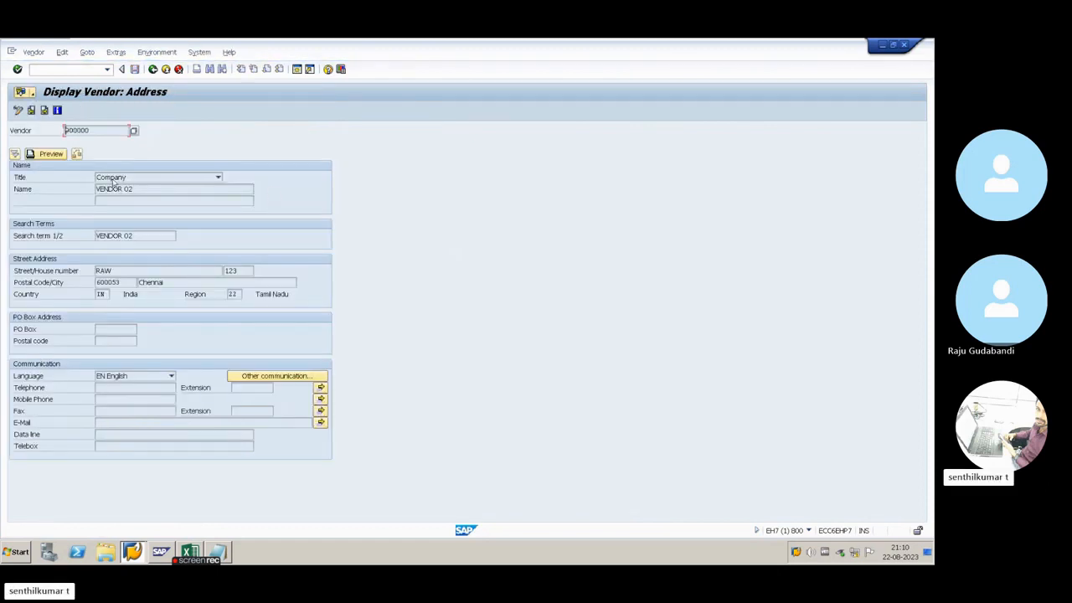
{"action": "key", "text": "Return"}
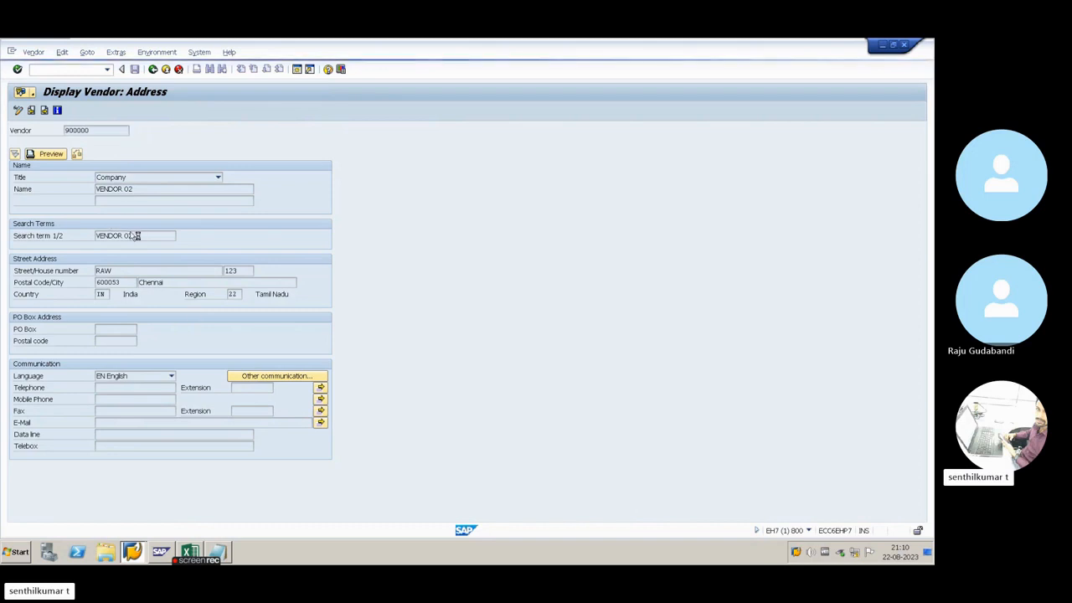
{"action": "key", "text": "Return"}
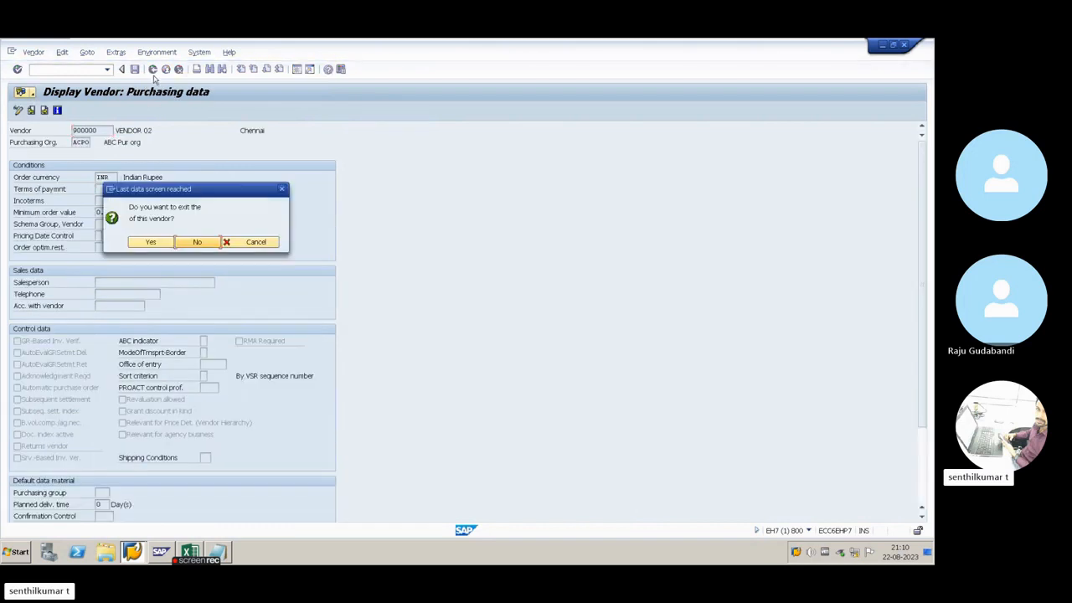
{"action": "left_click", "coordinate": [256, 244]}
{"action": "left_click", "coordinate": [154, 71]}
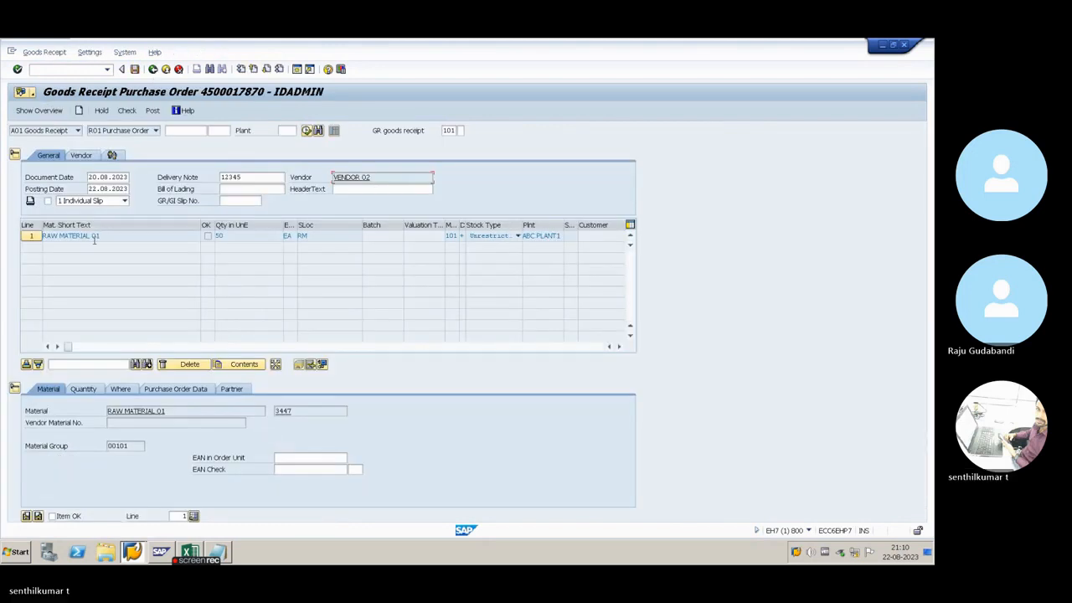
Narrow the Mat. Short Text column in the item table to the width of its text
{"action": "left_click", "coordinate": [109, 237]}
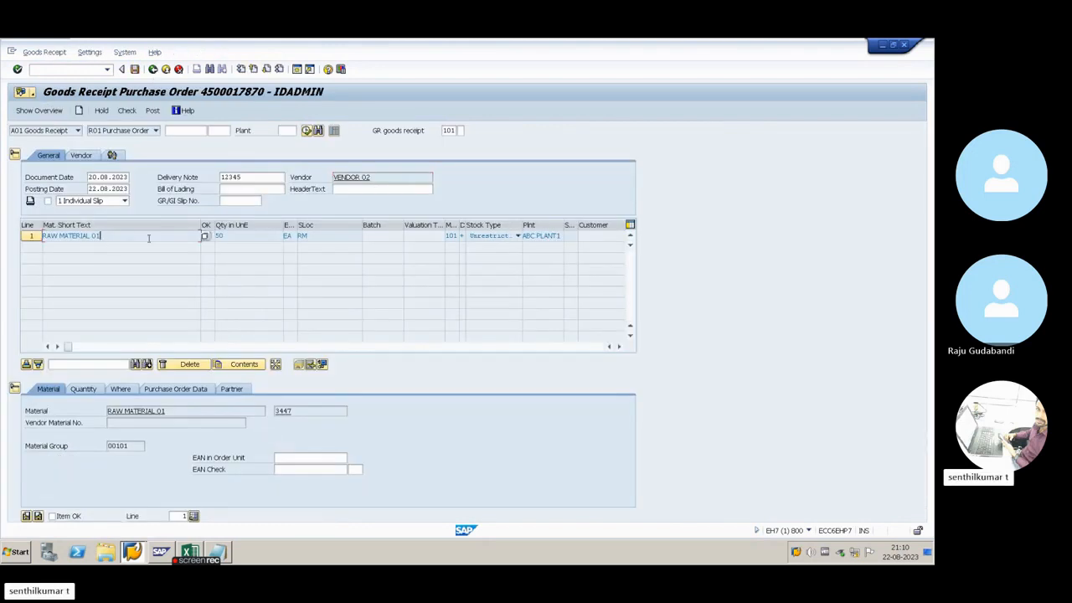
{"action": "left_click", "coordinate": [235, 237]}
{"action": "left_click_drag", "start_coordinate": [201, 226], "coordinate": [134, 227]}
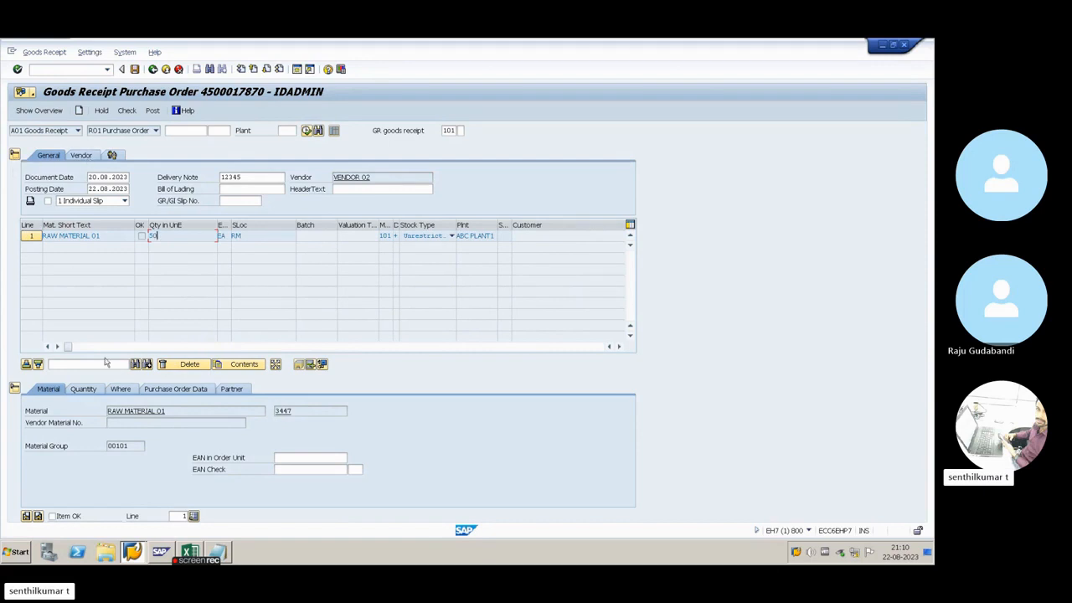
Collapse the header and item detail areas of the goods receipt and expand both again
{"action": "left_click", "coordinate": [14, 155]}
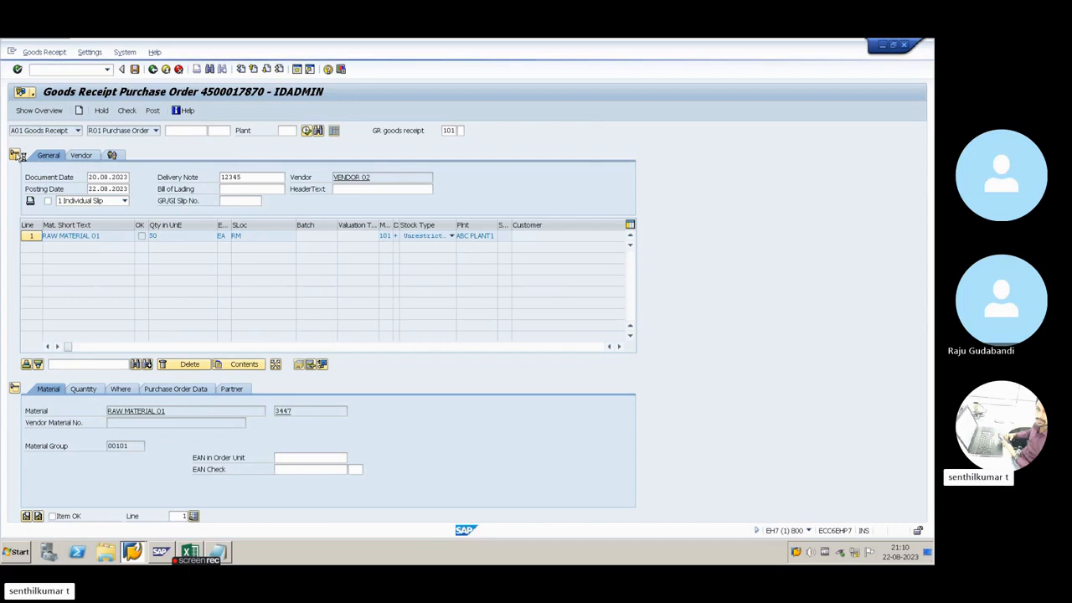
{"action": "left_click", "coordinate": [14, 389]}
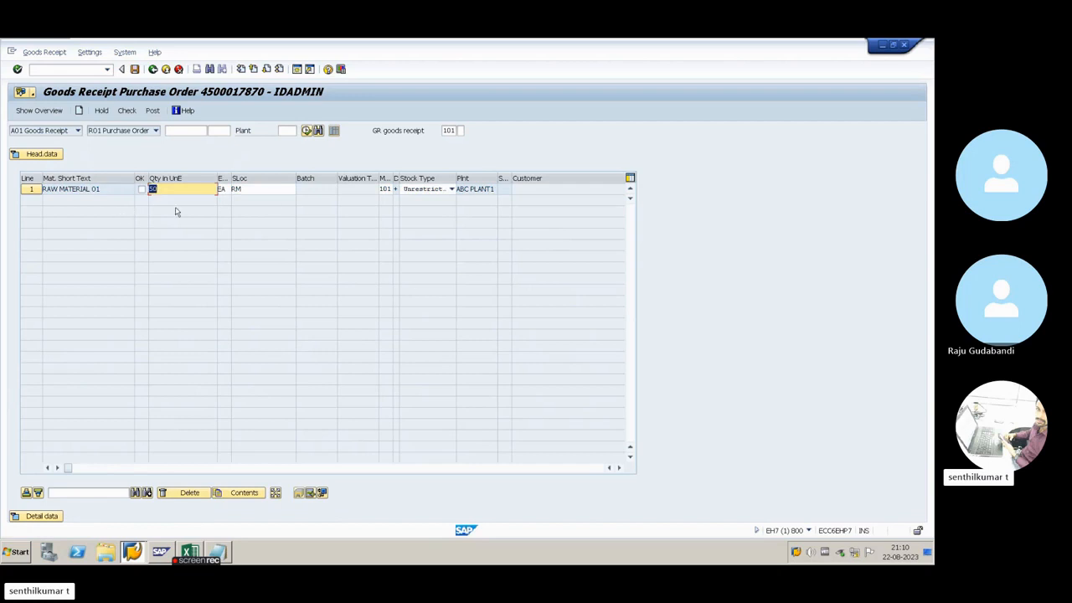
{"action": "left_click", "coordinate": [31, 155]}
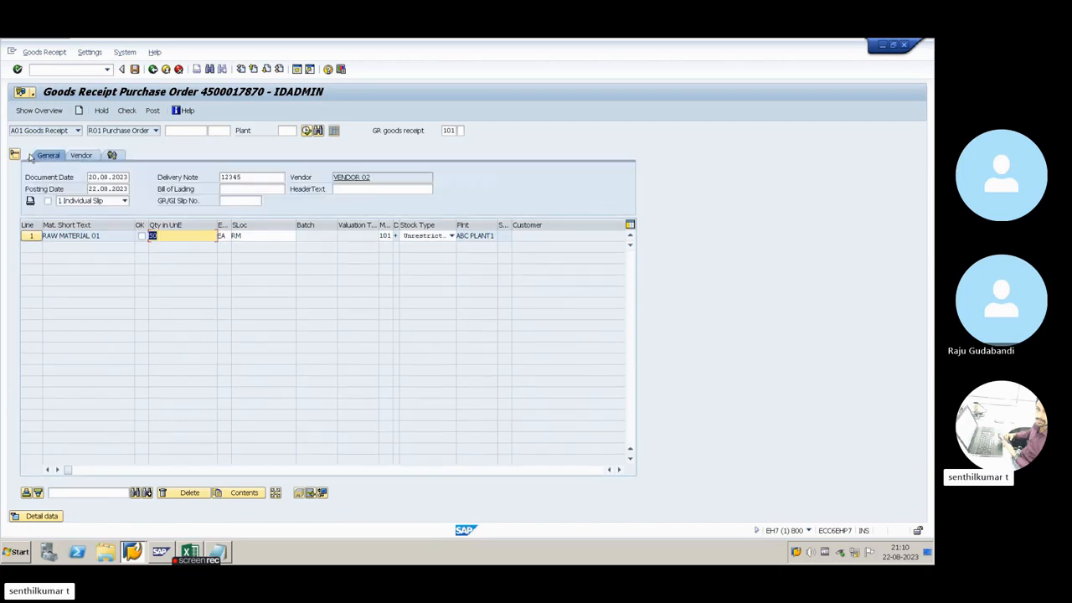
{"action": "left_click", "coordinate": [21, 516]}
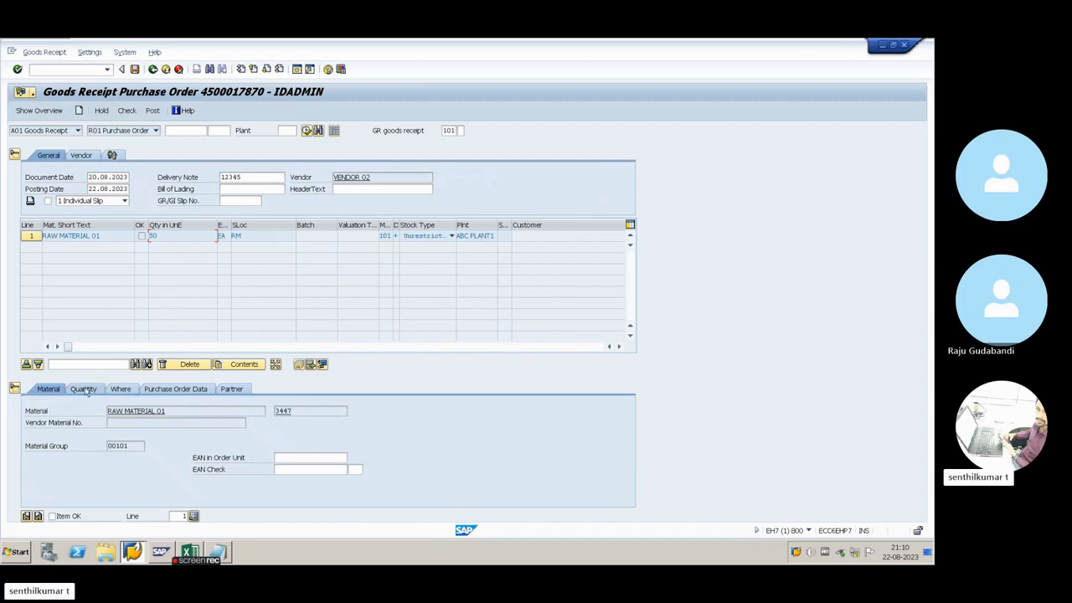
Review line 1's entry quantity, movement type and storage location in the item detail data
{"action": "left_click", "coordinate": [85, 390]}
{"action": "double_click", "coordinate": [115, 410]}
{"action": "left_click", "coordinate": [138, 411]}
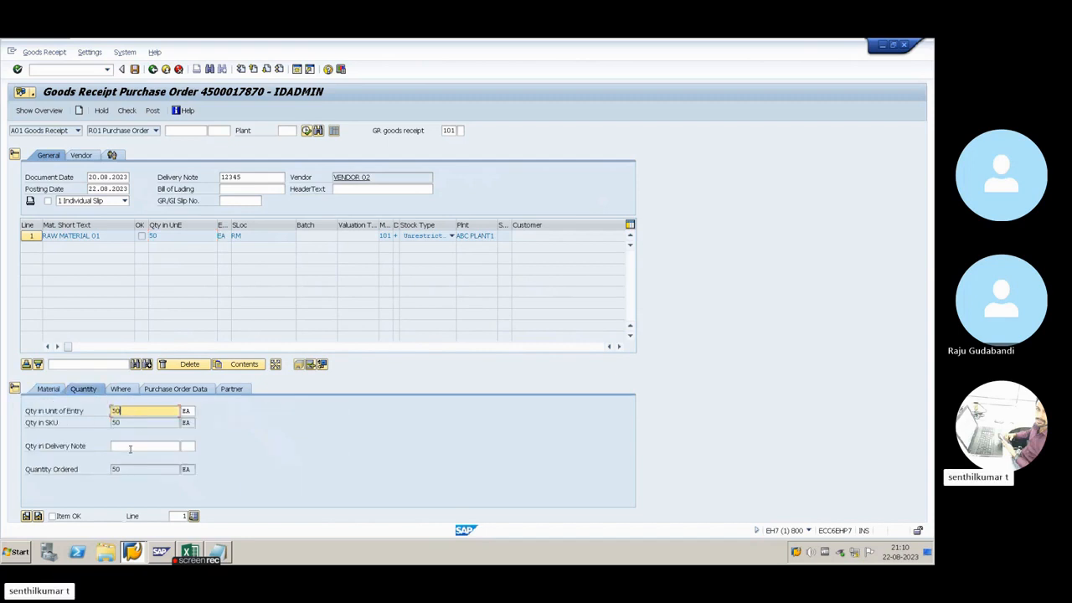
{"action": "left_click", "coordinate": [121, 388]}
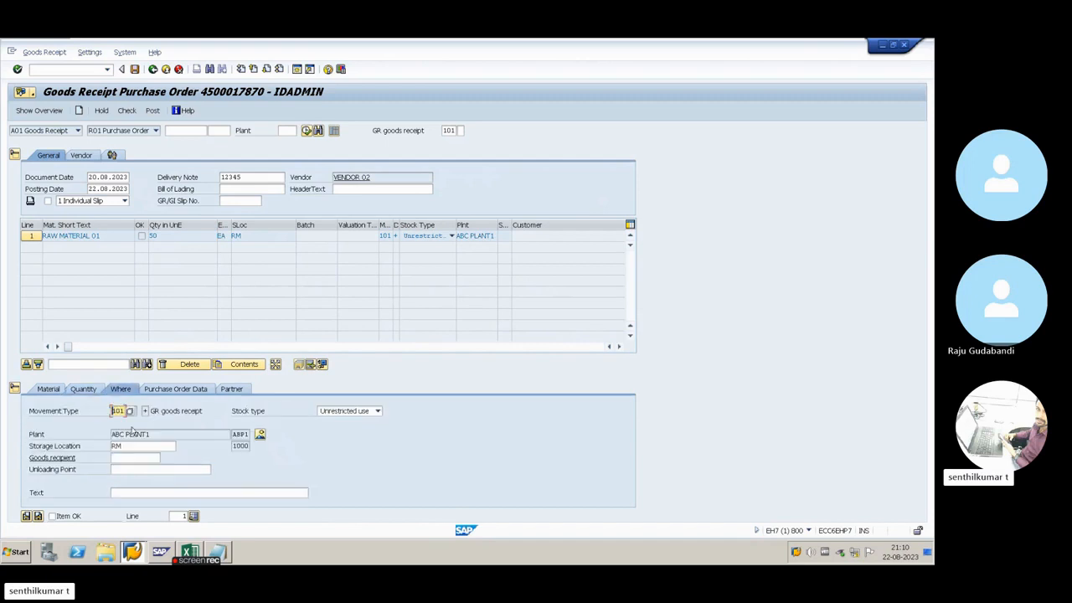
{"action": "left_click", "coordinate": [131, 448]}
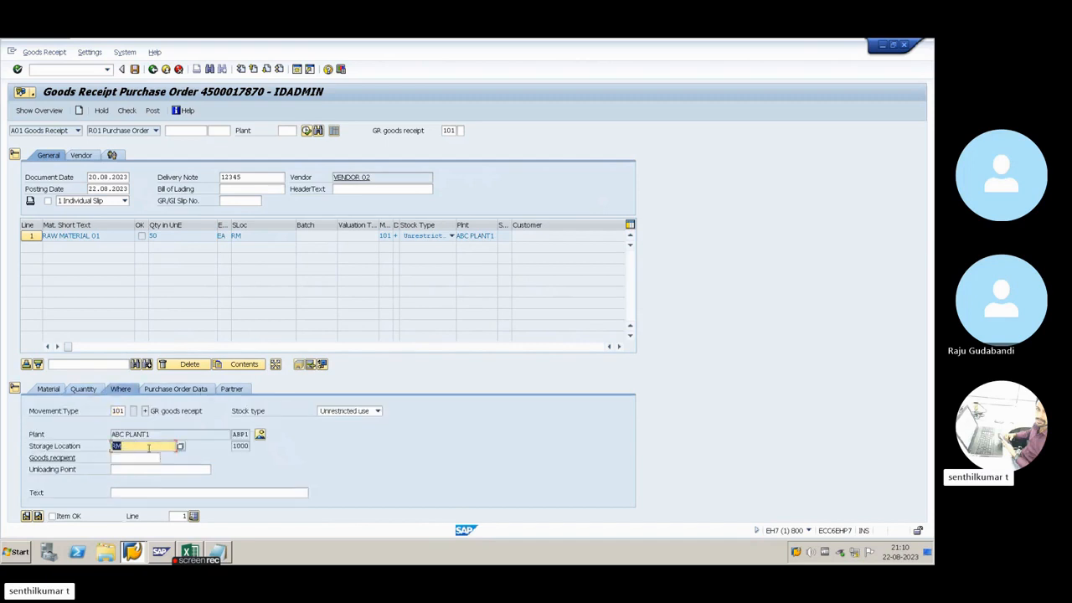
{"action": "left_click", "coordinate": [54, 236]}
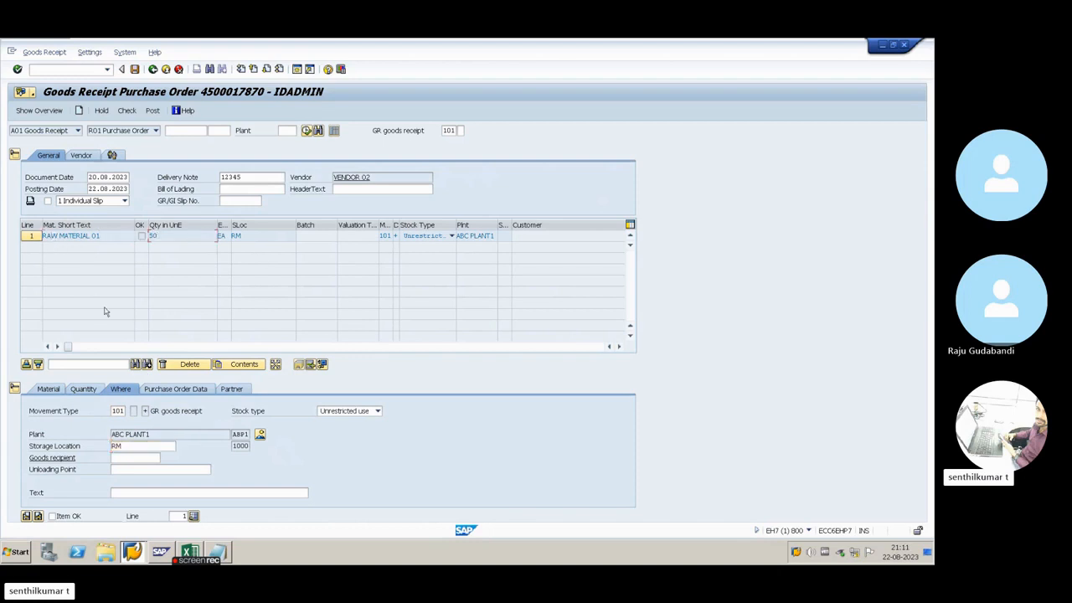
Collapse the item detail data and set the received quantity of line 1 to 2
{"action": "left_click", "coordinate": [15, 390]}
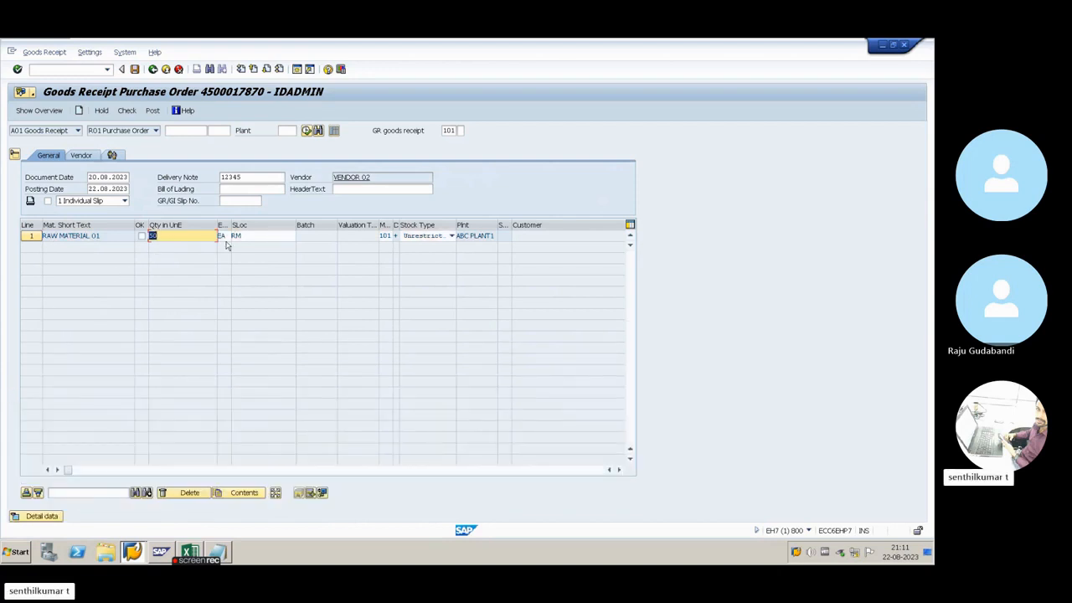
{"action": "left_click", "coordinate": [256, 236]}
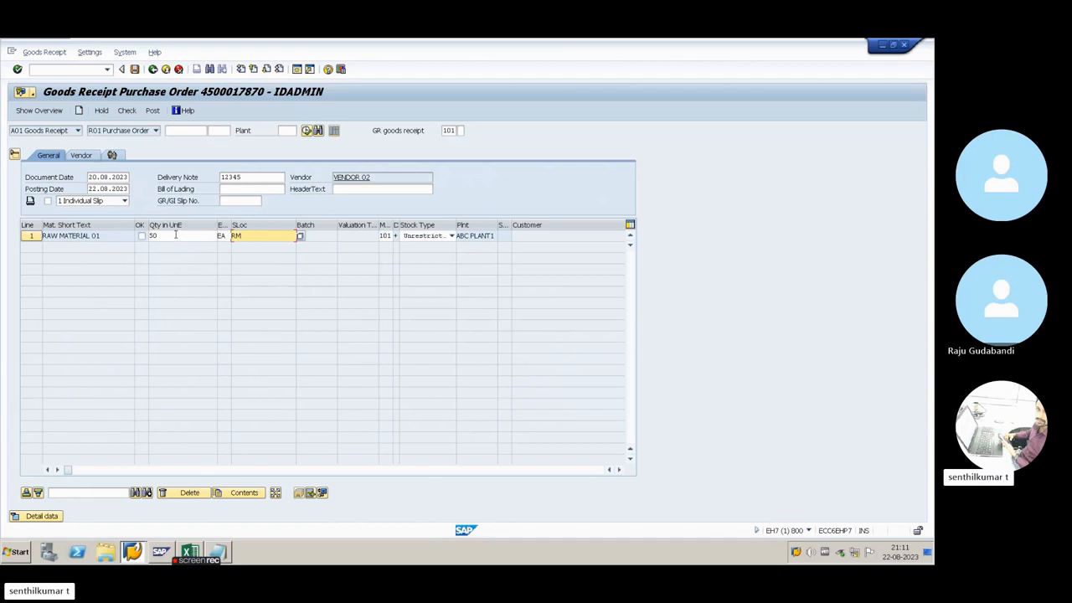
{"action": "left_click_drag", "start_coordinate": [159, 236], "coordinate": [144, 239]}
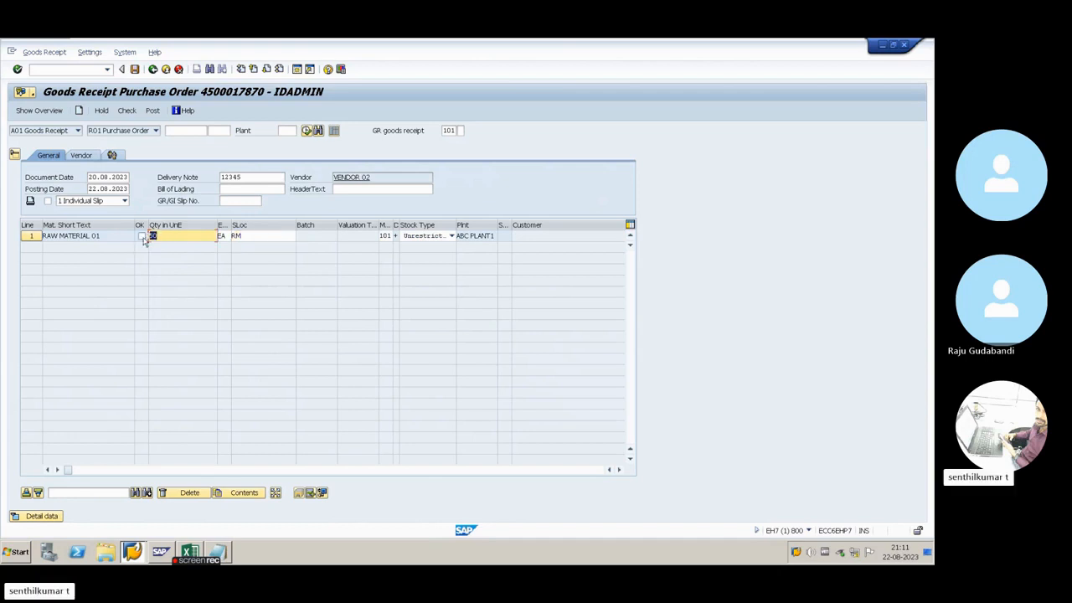
{"action": "type", "text": "3"}
{"action": "key", "text": "BackSpace"}
{"action": "type", "text": "2"}
{"action": "left_click", "coordinate": [247, 235]}
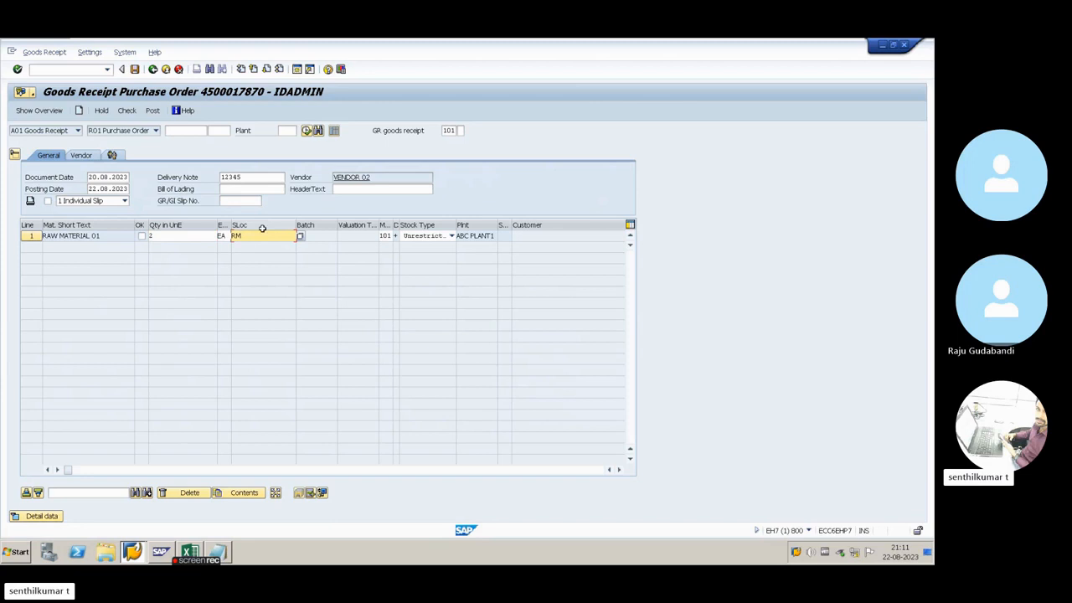
Examine line 1's storage location, the available stock types and the remaining item columns without changing anything
{"action": "left_click", "coordinate": [251, 225]}
{"action": "left_click", "coordinate": [256, 235]}
{"action": "left_click", "coordinate": [452, 236]}
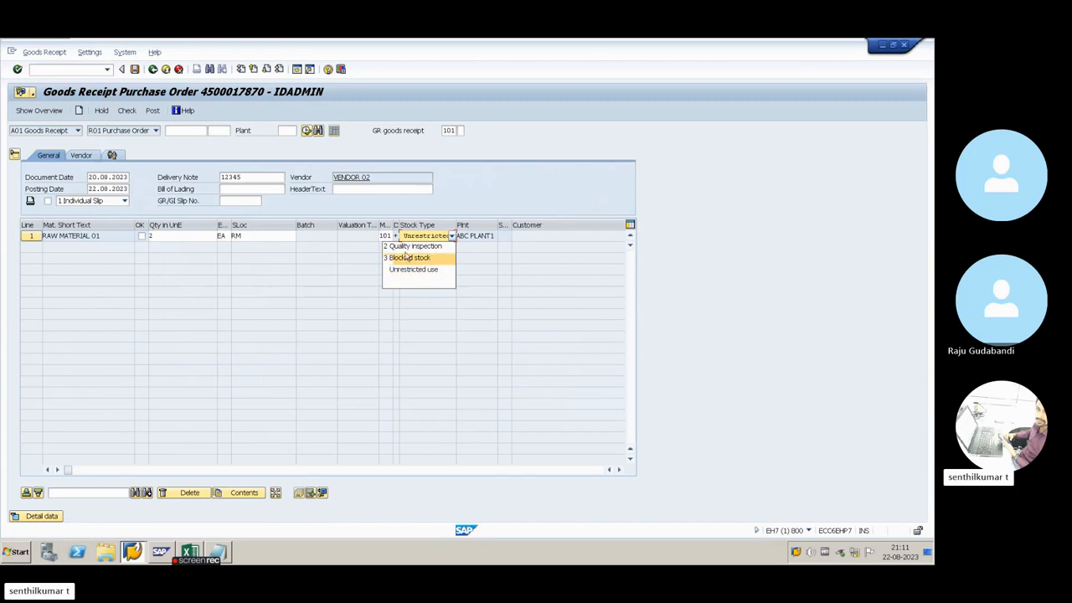
{"action": "left_click", "coordinate": [473, 269]}
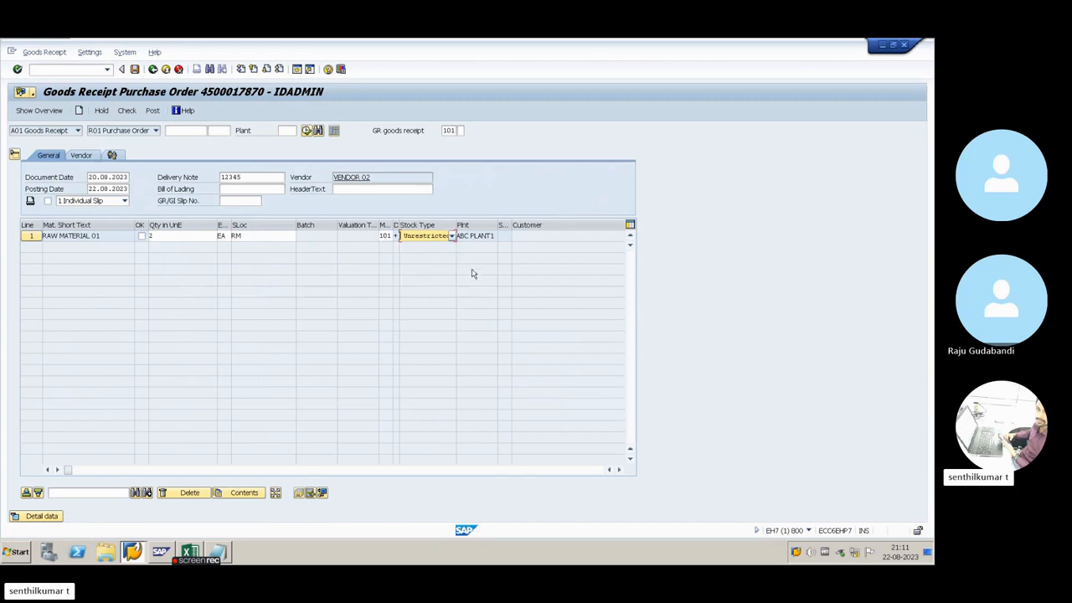
{"action": "left_click", "coordinate": [394, 471]}
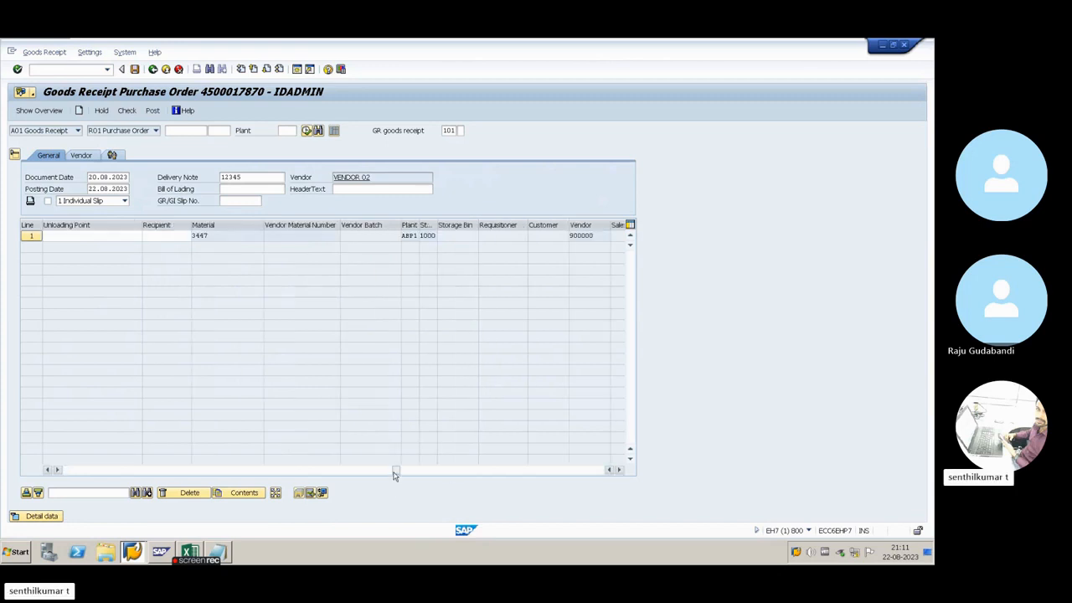
{"action": "left_click_drag", "start_coordinate": [395, 471], "coordinate": [65, 468]}
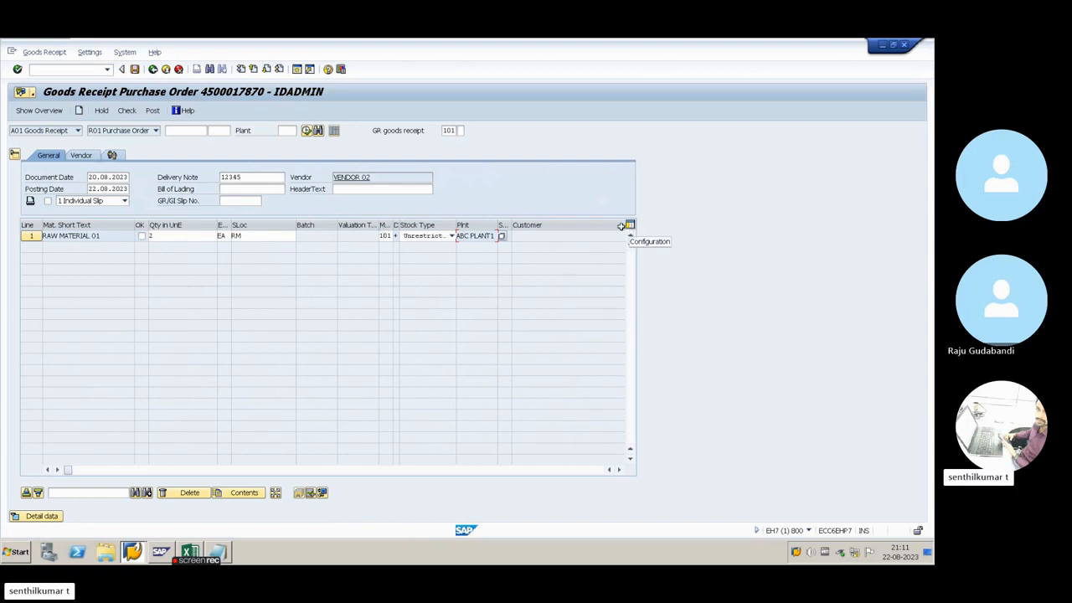
Move the Plnt column directly after SLoc in the item table and narrow the SLoc column
{"action": "left_click", "coordinate": [470, 224]}
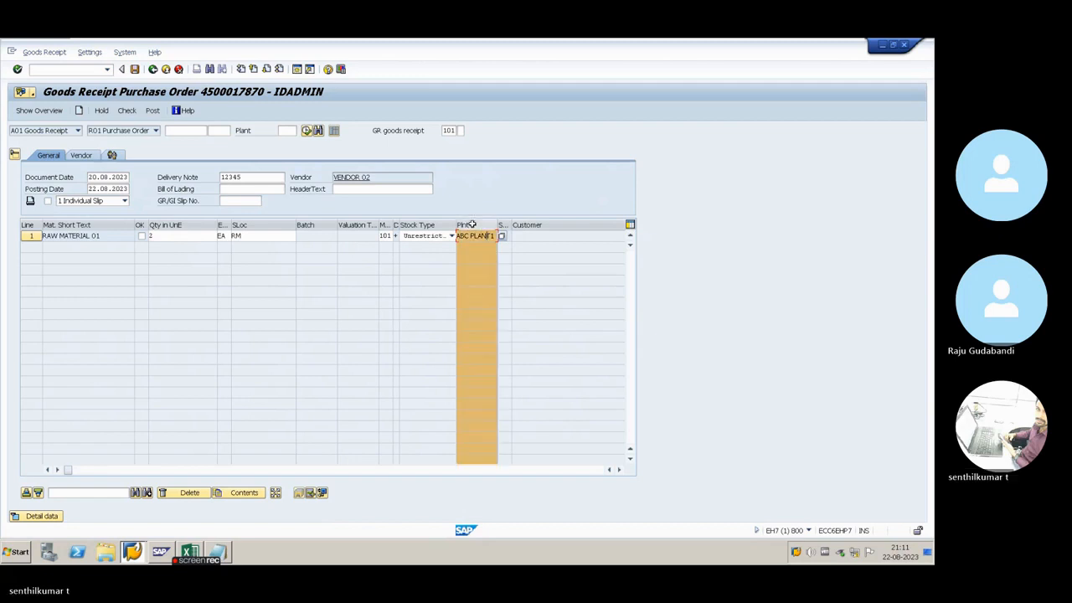
{"action": "left_click_drag", "start_coordinate": [465, 226], "coordinate": [300, 226]}
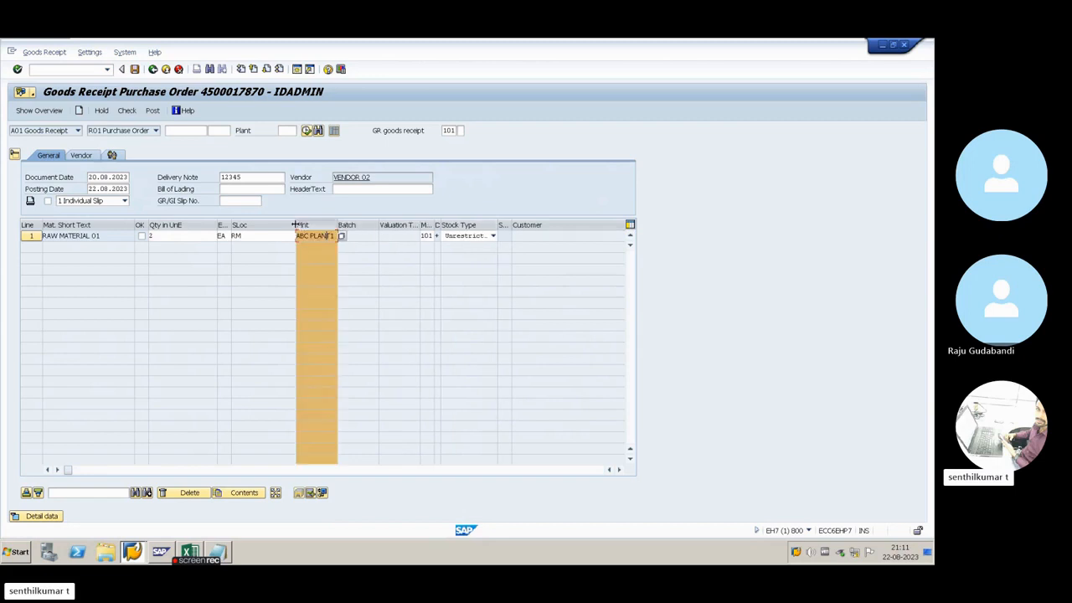
{"action": "left_click_drag", "start_coordinate": [295, 225], "coordinate": [265, 226]}
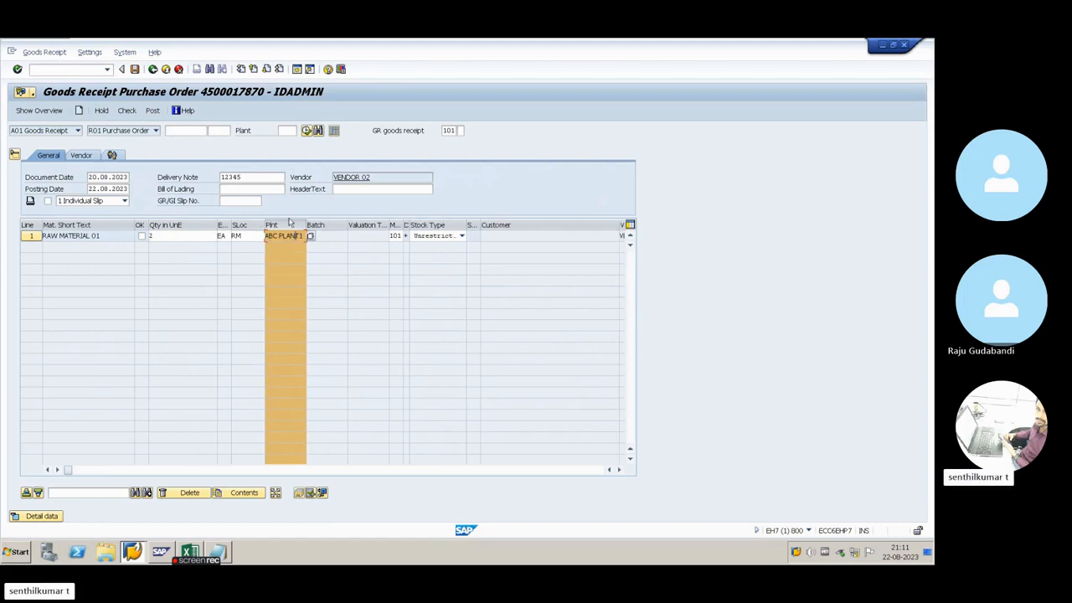
{"action": "left_click", "coordinate": [289, 223]}
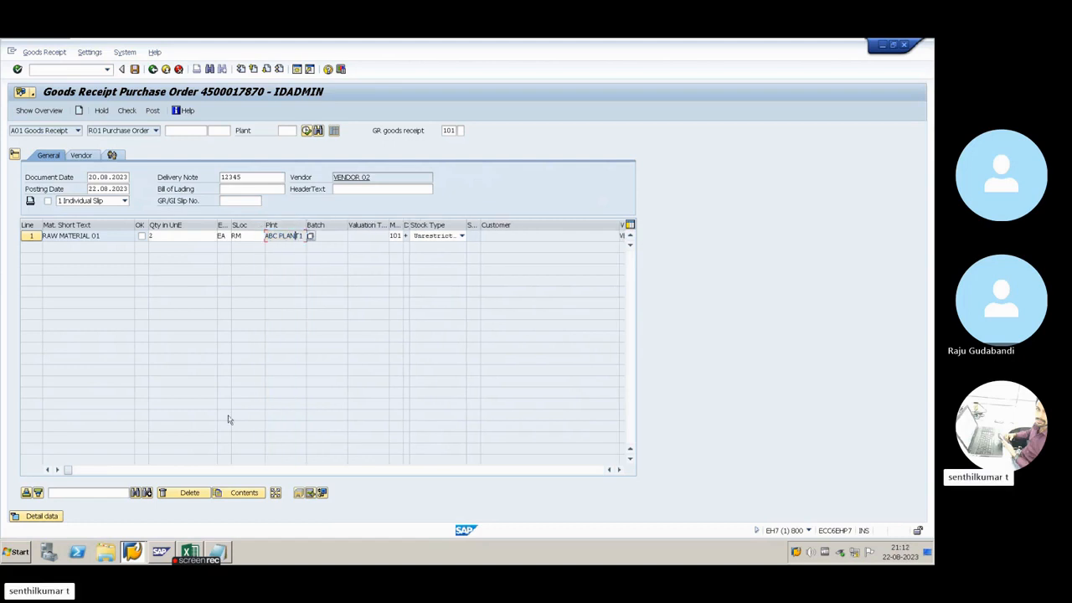
Move the Material column directly before Mat. Short Text in the item table and narrow the Mat. Short Text column
{"action": "left_click_drag", "start_coordinate": [106, 234], "coordinate": [45, 240]}
{"action": "left_click", "coordinate": [110, 235]}
{"action": "left_click", "coordinate": [335, 472]}
{"action": "left_click", "coordinate": [369, 471]}
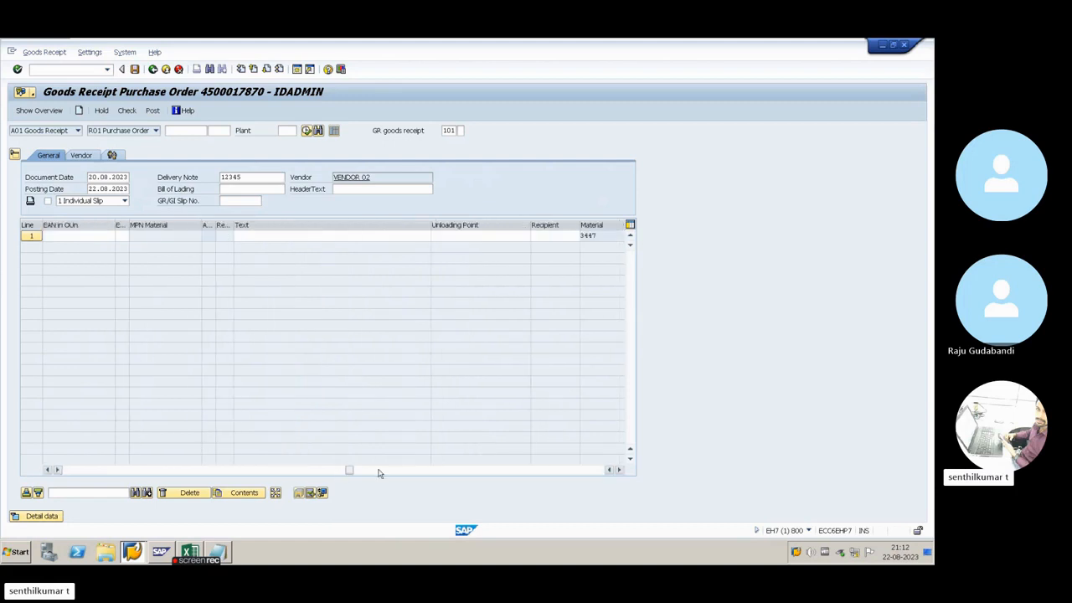
{"action": "left_click", "coordinate": [385, 472]}
{"action": "left_click", "coordinate": [432, 225]}
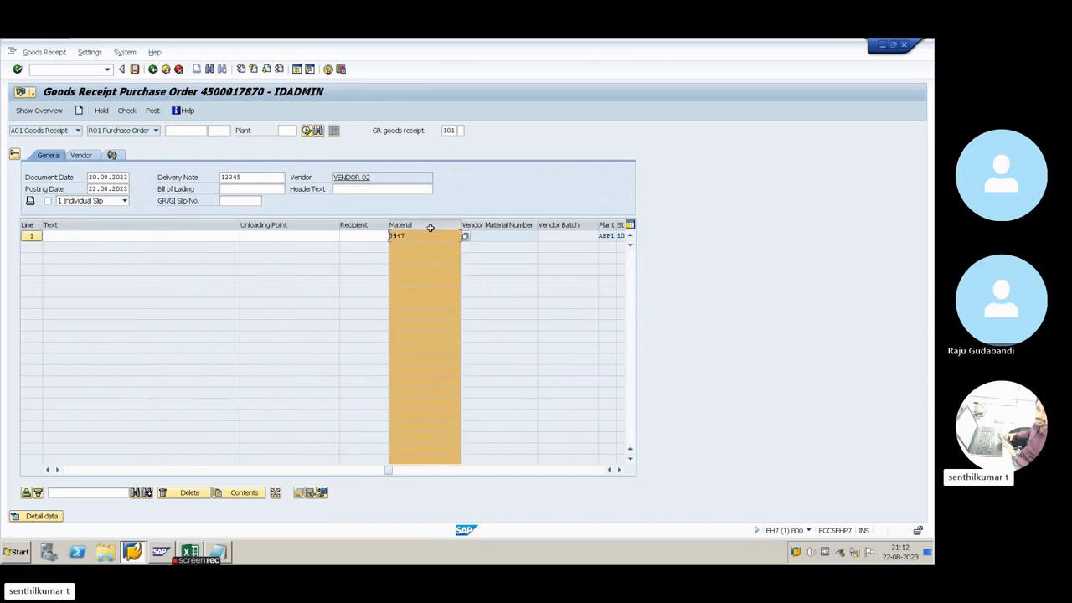
{"action": "left_click_drag", "start_coordinate": [435, 224], "coordinate": [75, 227]}
{"action": "left_click", "coordinate": [88, 237]}
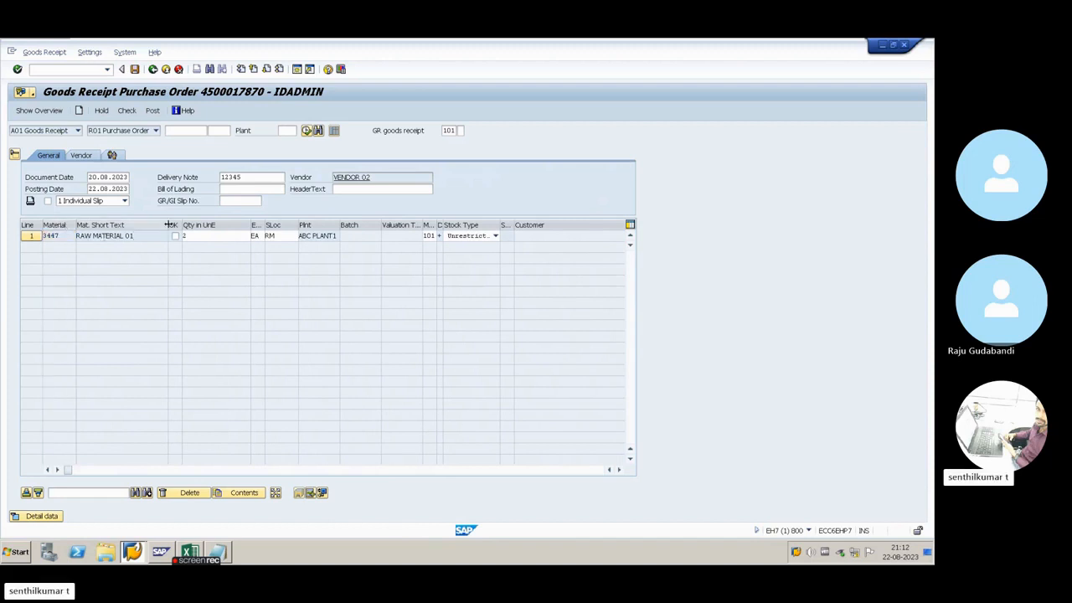
{"action": "left_click_drag", "start_coordinate": [170, 225], "coordinate": [150, 224]}
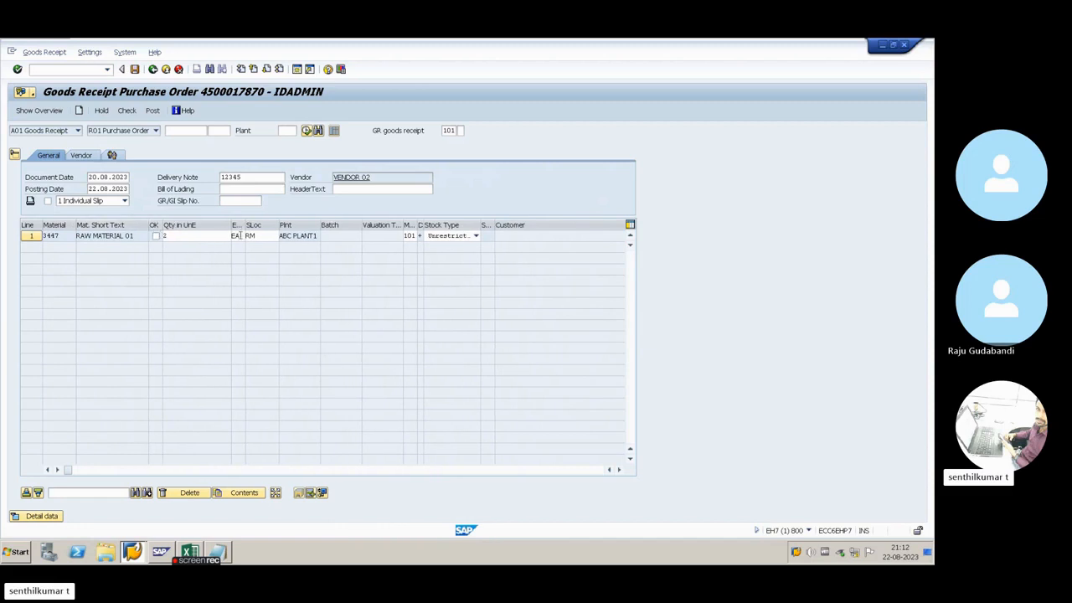
Move the Recipient column directly after Batch in the item table
{"action": "left_click", "coordinate": [268, 237]}
{"action": "left_click", "coordinate": [293, 236]}
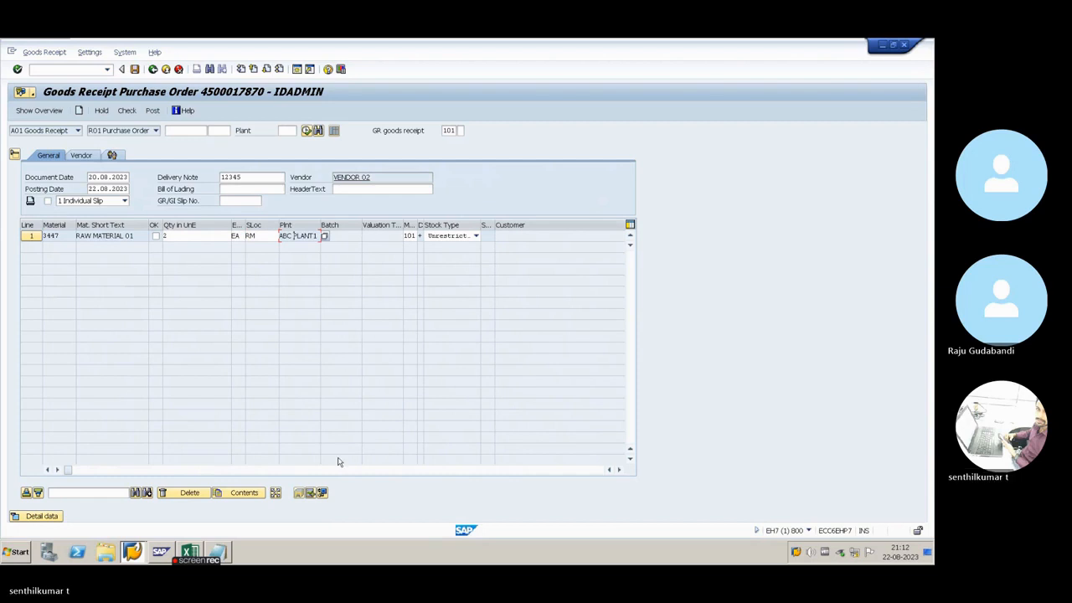
{"action": "left_click", "coordinate": [285, 471]}
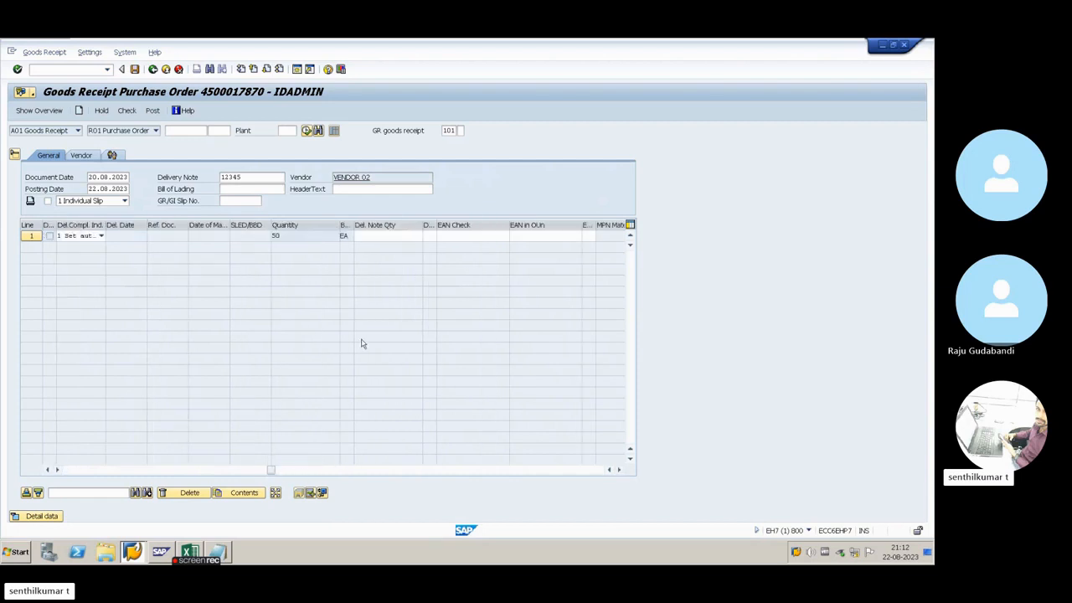
{"action": "left_click", "coordinate": [327, 470]}
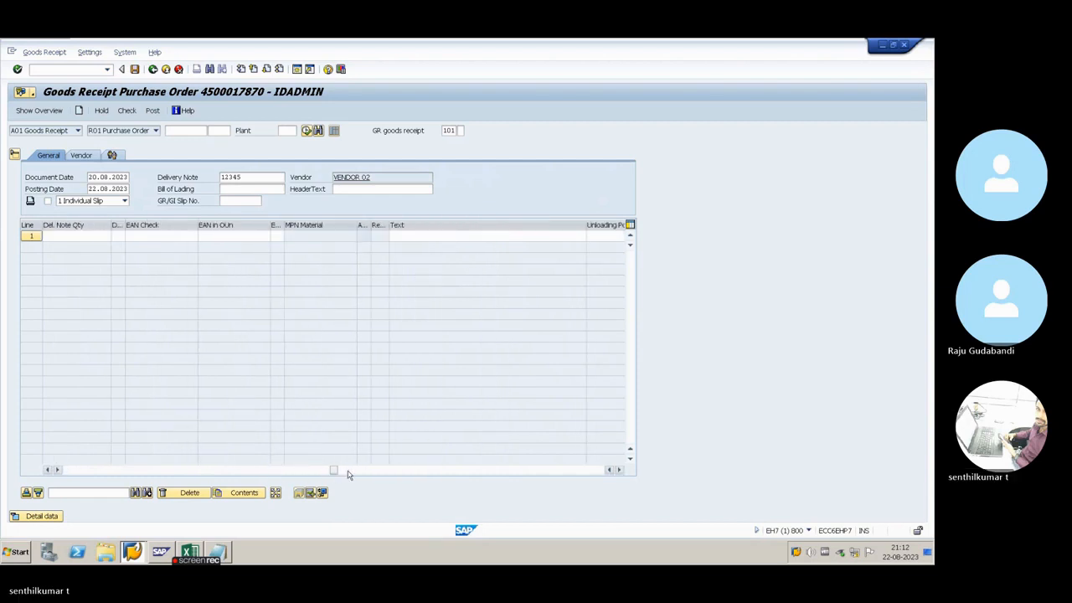
{"action": "left_click", "coordinate": [348, 471]}
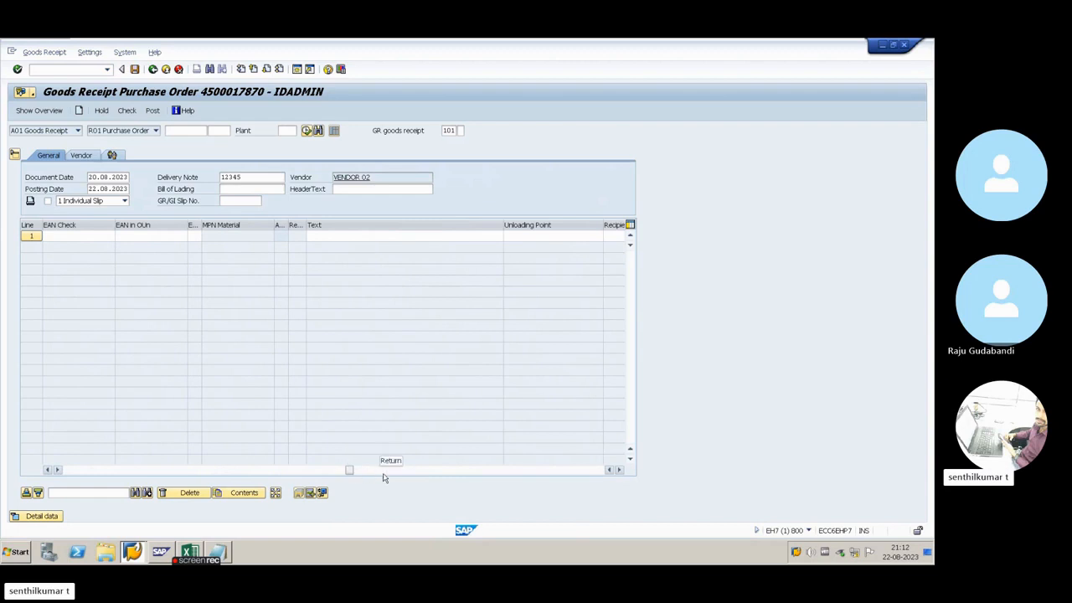
{"action": "left_click", "coordinate": [553, 225]}
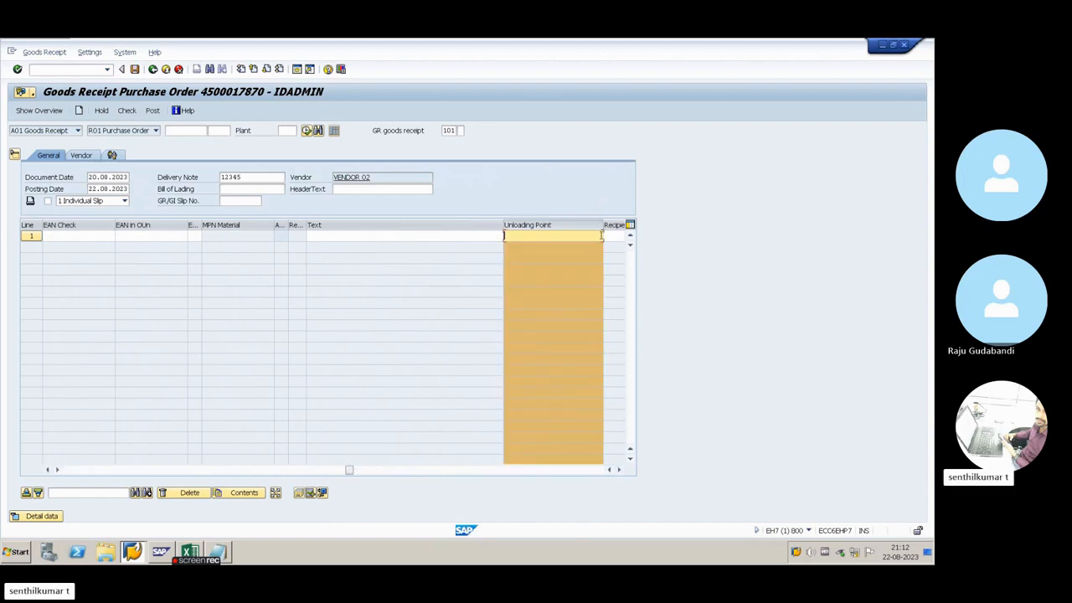
{"action": "left_click", "coordinate": [619, 469]}
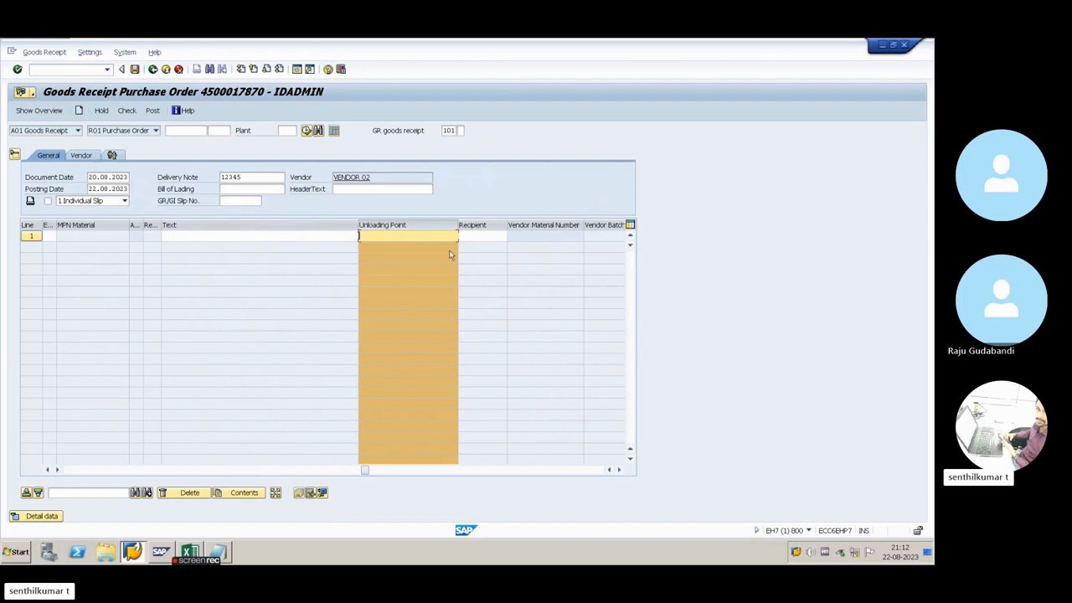
{"action": "left_click", "coordinate": [423, 224]}
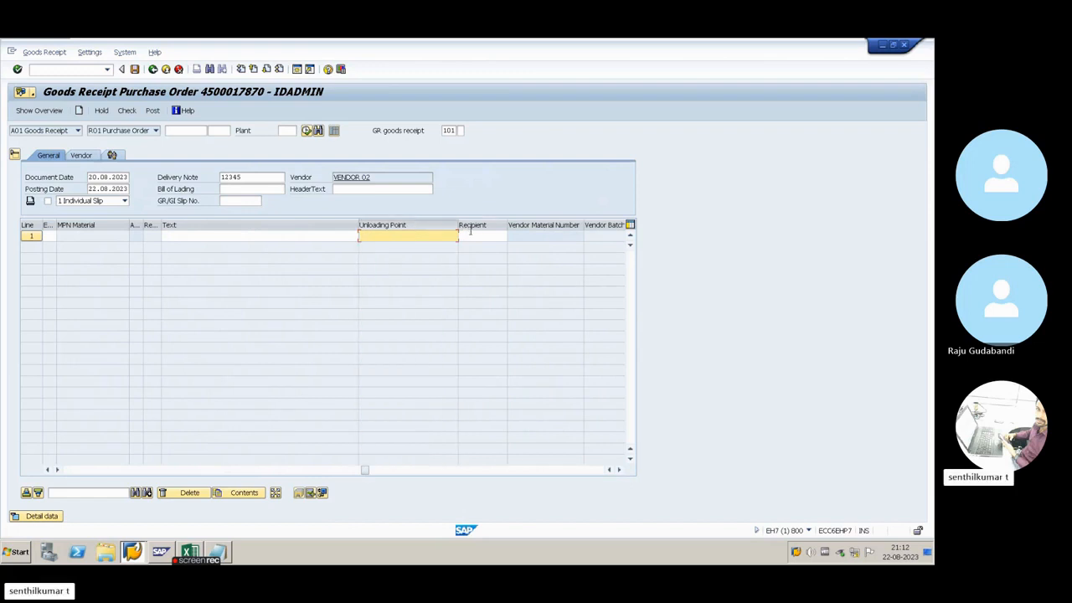
{"action": "left_click", "coordinate": [494, 225]}
{"action": "left_click_drag", "start_coordinate": [489, 225], "coordinate": [355, 229]}
{"action": "left_click", "coordinate": [388, 235]}
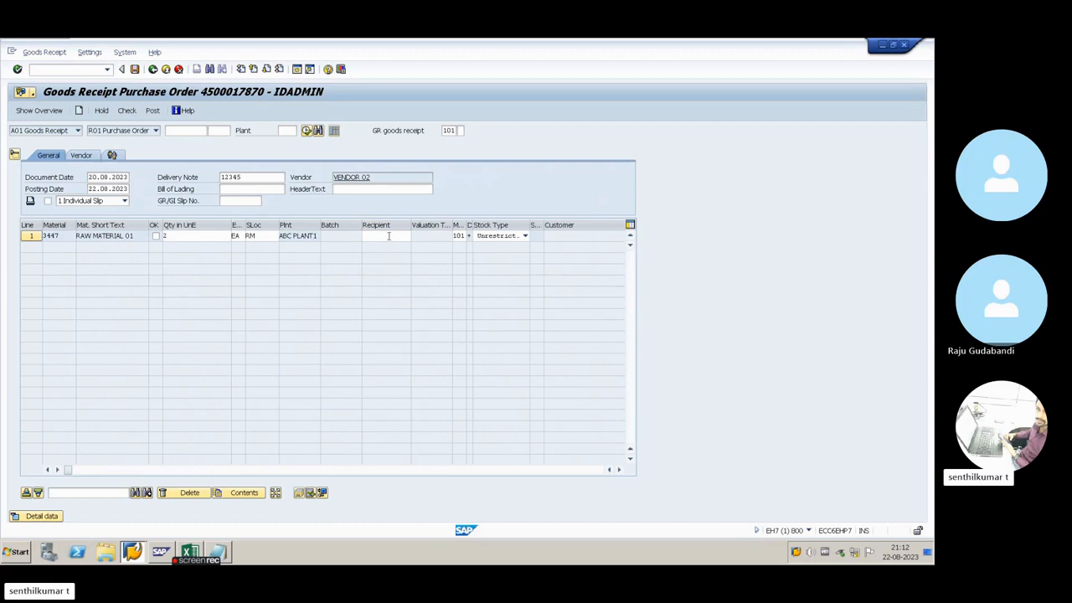
Enter the recipient's name for line 1
{"action": "left_click", "coordinate": [385, 238]}
{"action": "type", "text": "SENTHIL"}
{"action": "left_click_drag", "start_coordinate": [248, 224], "coordinate": [240, 226]}
Save the item table layout as a new variant named after the recipient and use it as the standard setting
{"action": "left_click", "coordinate": [630, 227]}
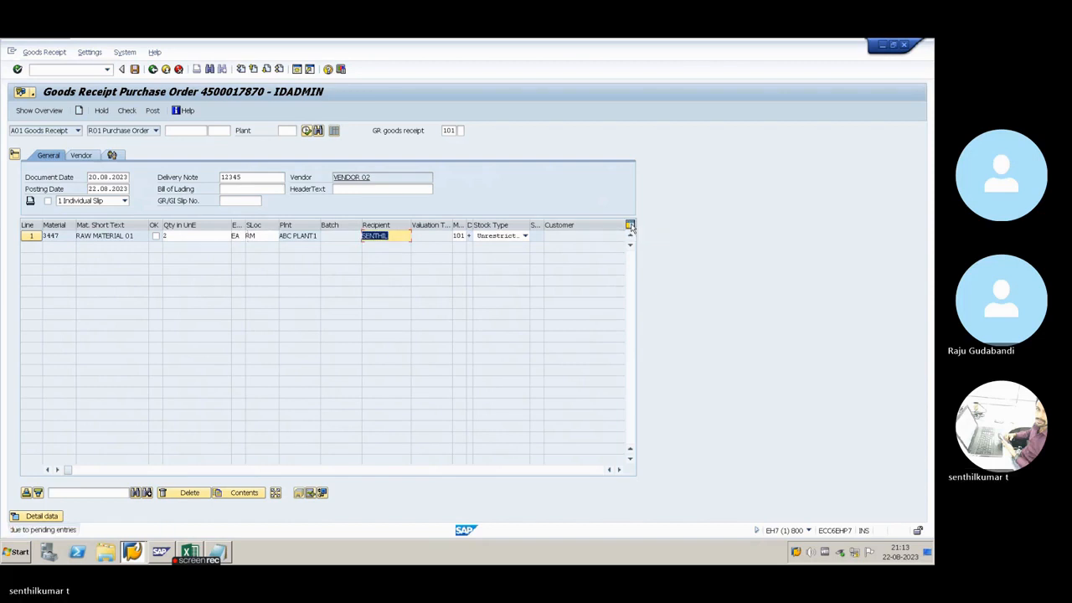
{"action": "left_click", "coordinate": [631, 226]}
{"action": "left_click", "coordinate": [631, 226]}
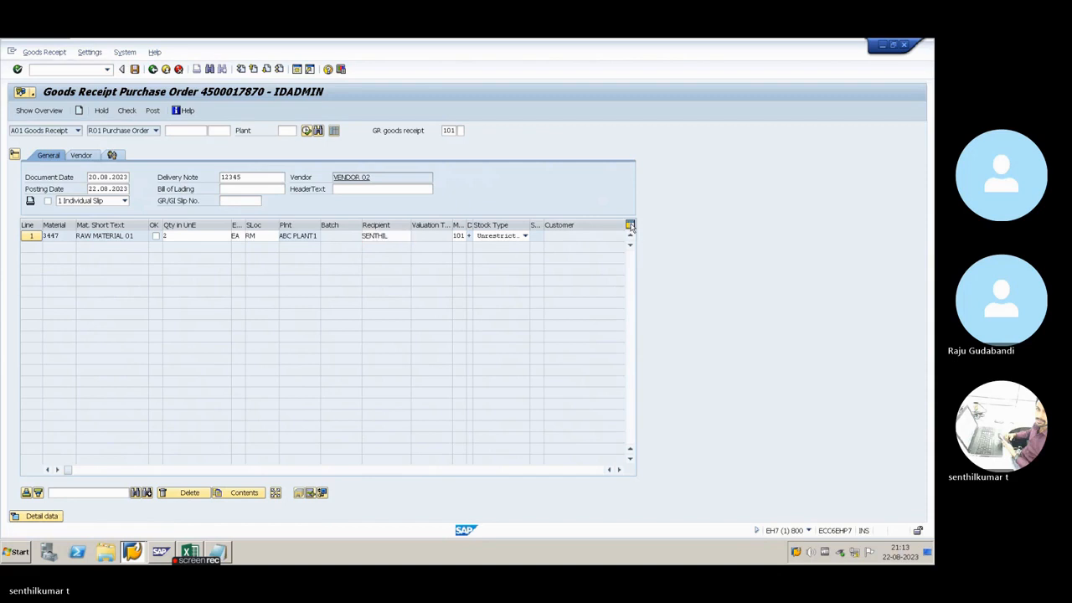
{"action": "left_click", "coordinate": [631, 226]}
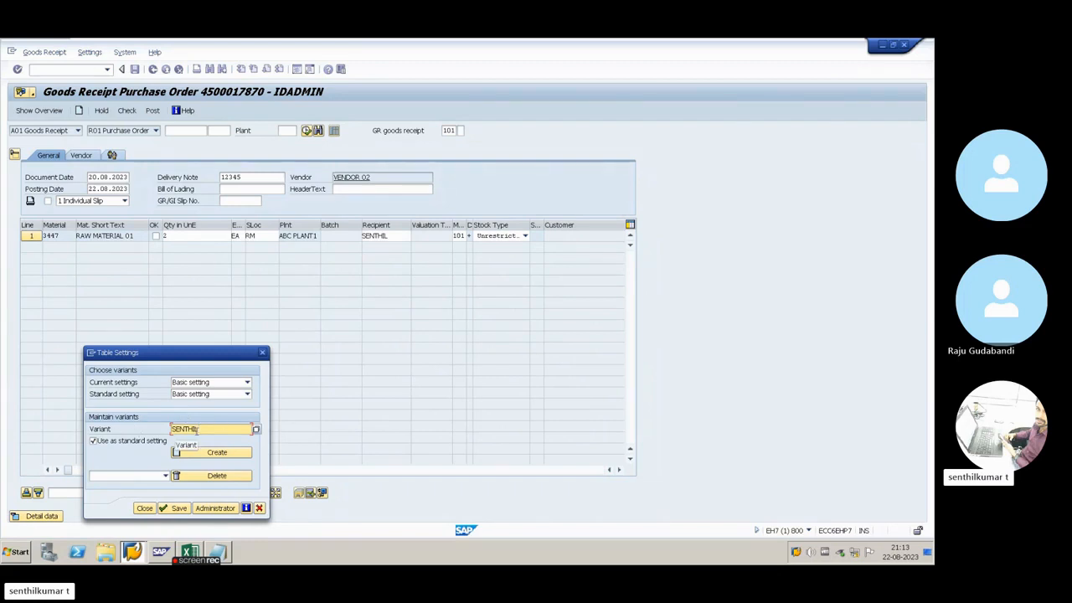
{"action": "left_click", "coordinate": [215, 453]}
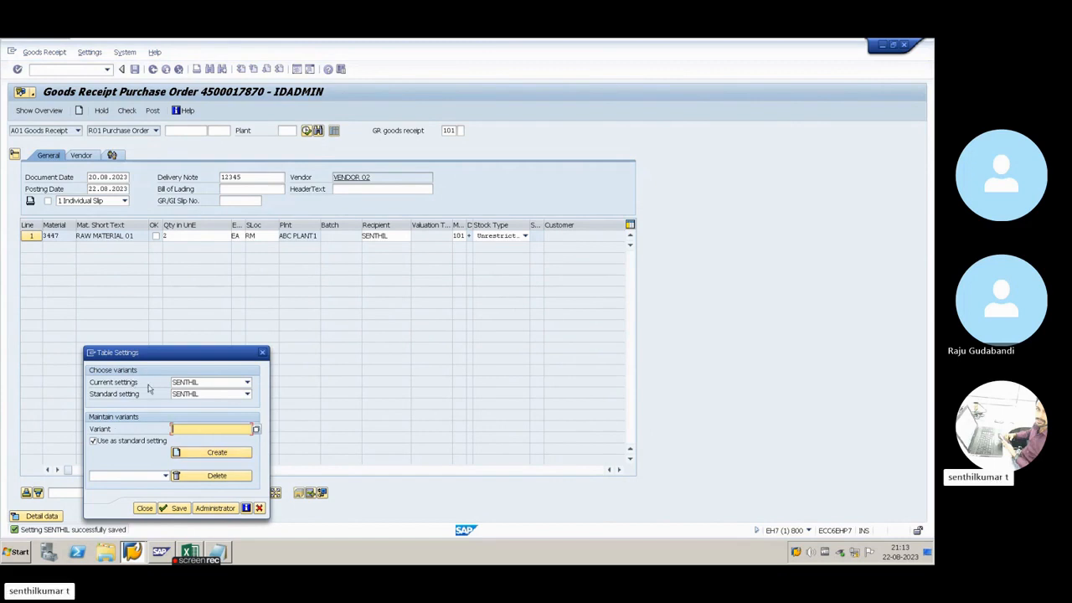
{"action": "left_click", "coordinate": [173, 508]}
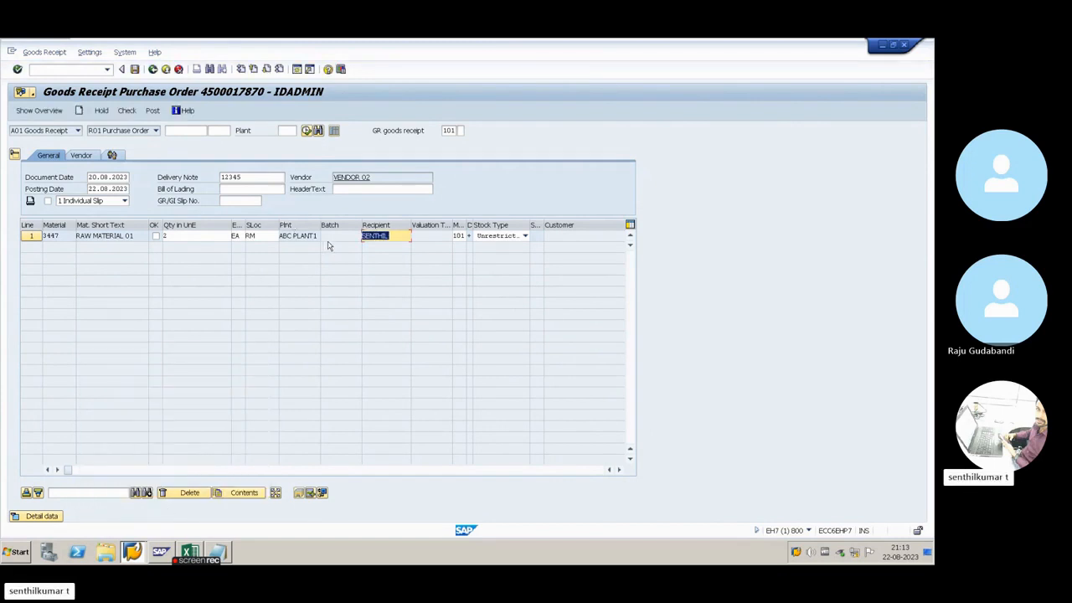
Exit the current goods receipt, restart the goods receipt transaction and load the same purchase order
{"action": "left_click", "coordinate": [166, 69]}
{"action": "left_click", "coordinate": [197, 242]}
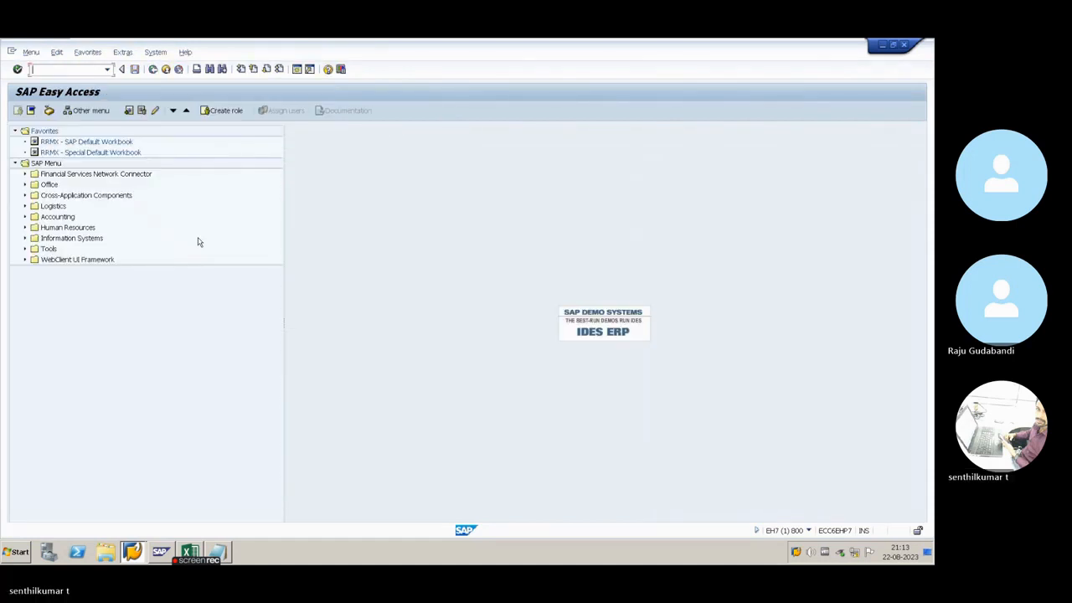
{"action": "type", "text": "MIGO"}
{"action": "key", "text": "Return"}
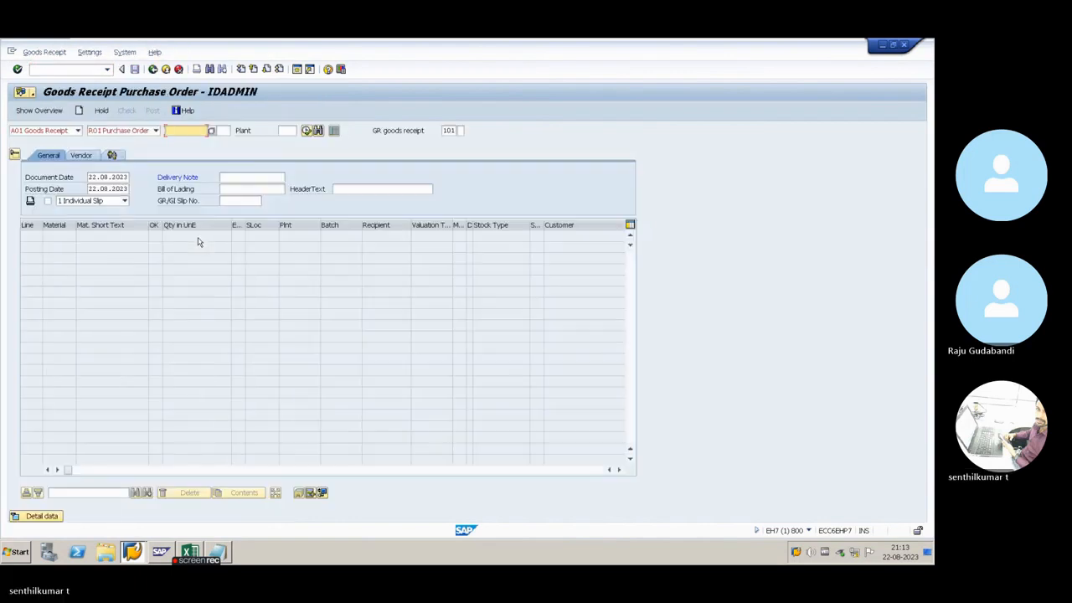
{"action": "left_click", "coordinate": [182, 130]}
{"action": "left_click", "coordinate": [191, 141]}
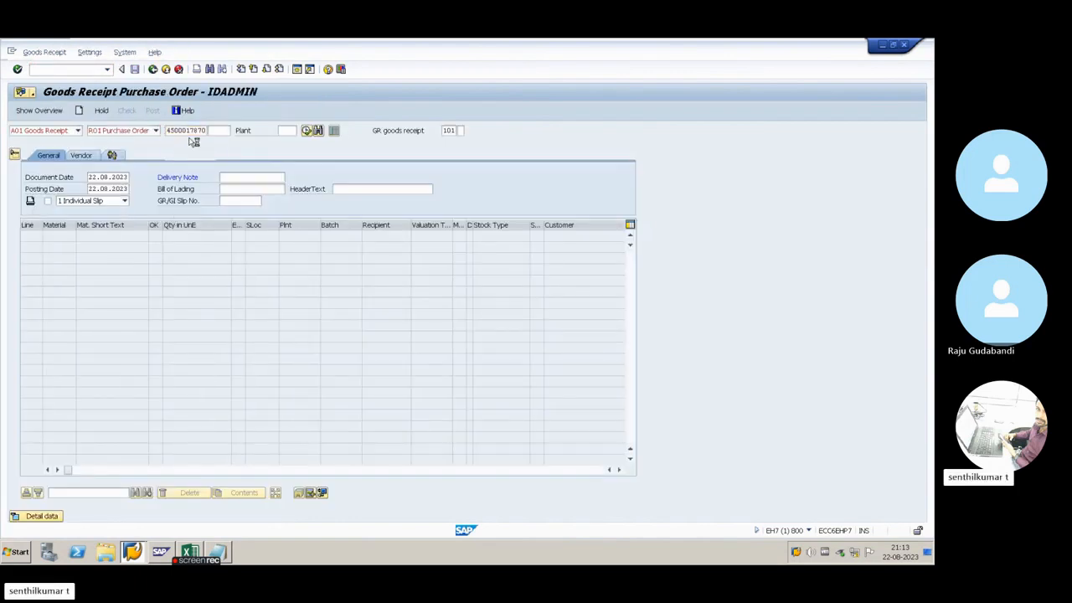
{"action": "key", "text": "Return"}
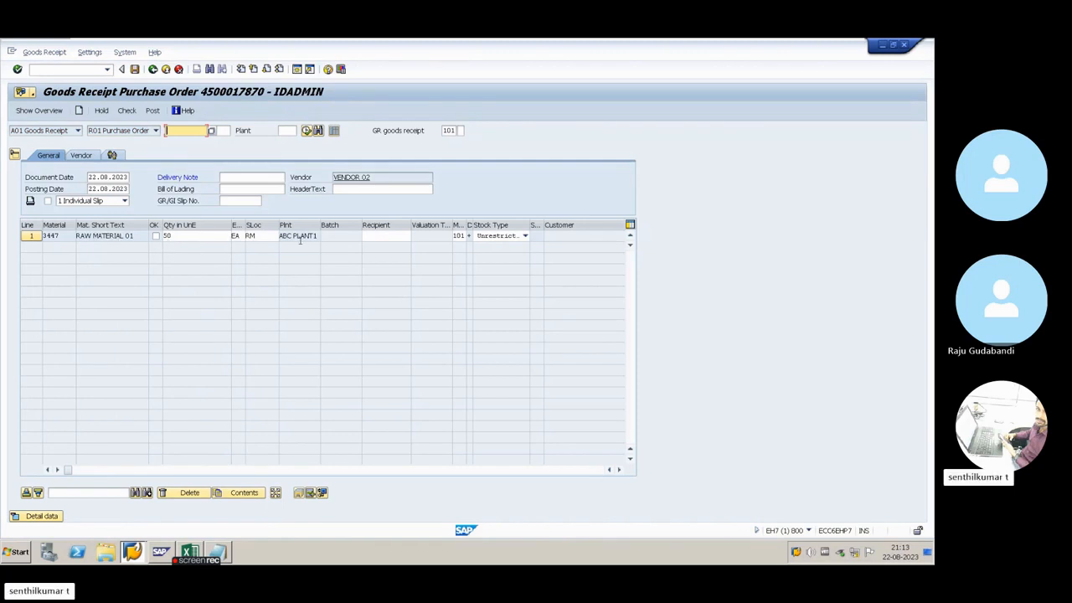
Enter delivery note 12345, and fill in line 1 with quantity 3 and the recipient's name
{"action": "left_click", "coordinate": [246, 177]}
{"action": "type", "text": "12345"}
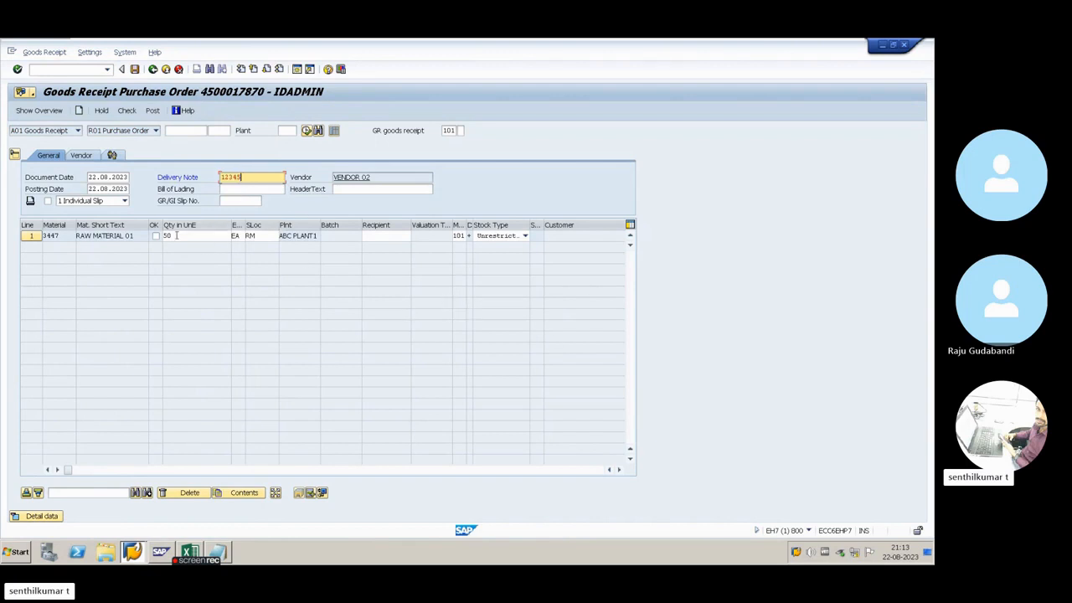
{"action": "left_click", "coordinate": [168, 236]}
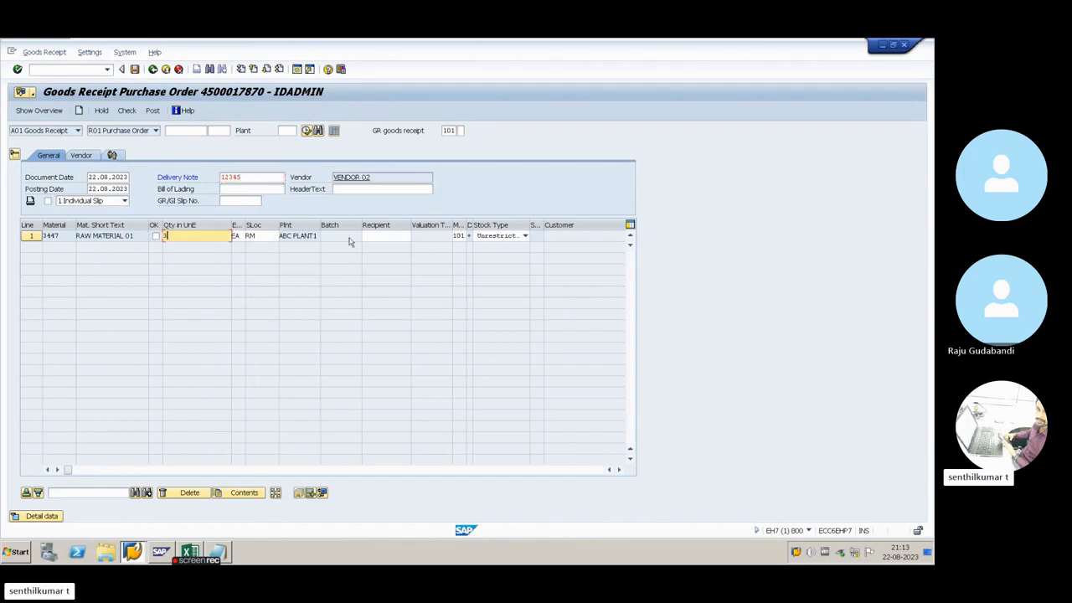
{"action": "left_click", "coordinate": [387, 236]}
{"action": "left_click", "coordinate": [385, 246]}
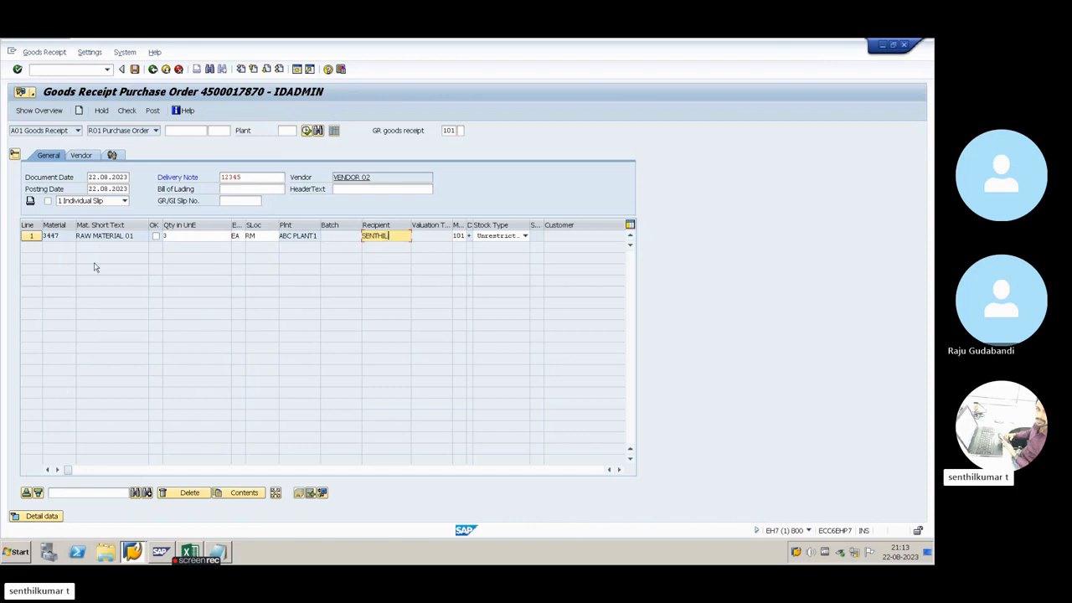
Expand line 1's detail data and review its material, quantity, storage location and goods recipient
{"action": "left_click", "coordinate": [40, 516]}
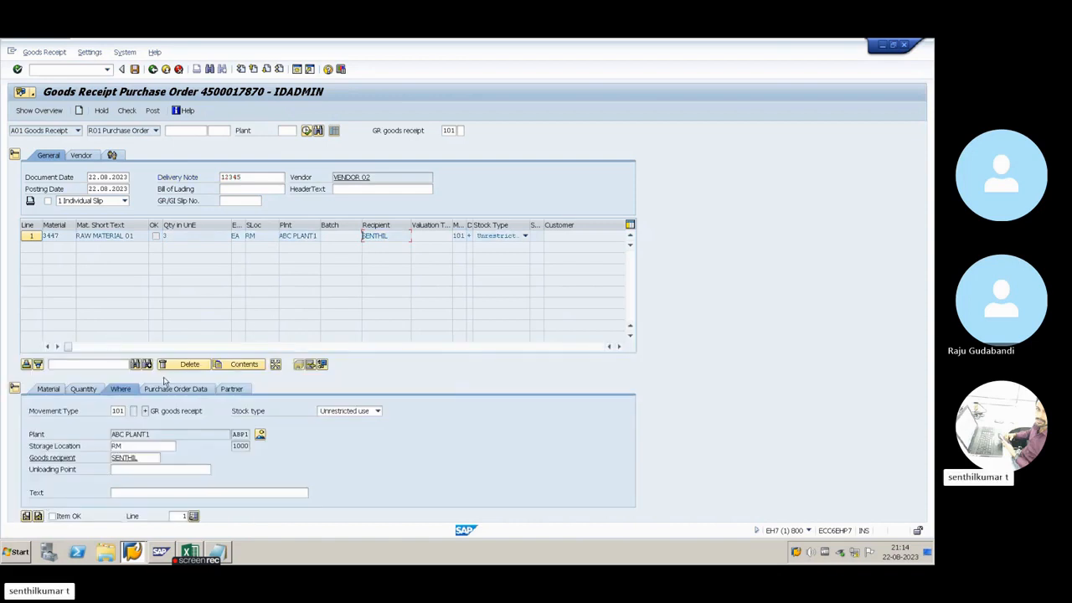
{"action": "left_click", "coordinate": [56, 392]}
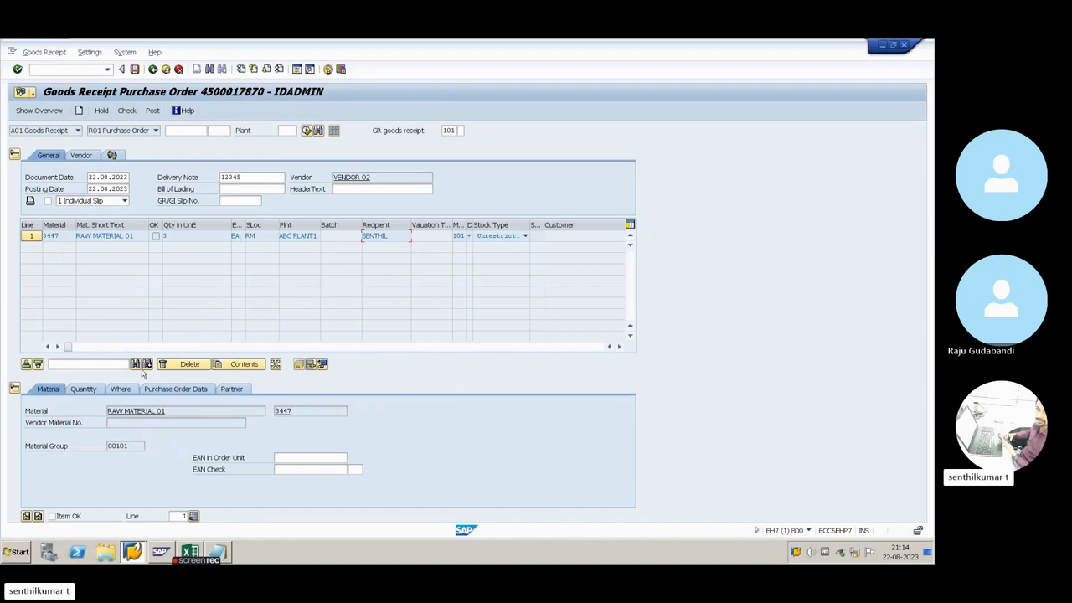
{"action": "left_click", "coordinate": [78, 391]}
{"action": "left_click", "coordinate": [127, 409]}
{"action": "left_click", "coordinate": [129, 446]}
{"action": "left_click", "coordinate": [128, 412]}
{"action": "left_click", "coordinate": [122, 389]}
{"action": "left_click", "coordinate": [136, 446]}
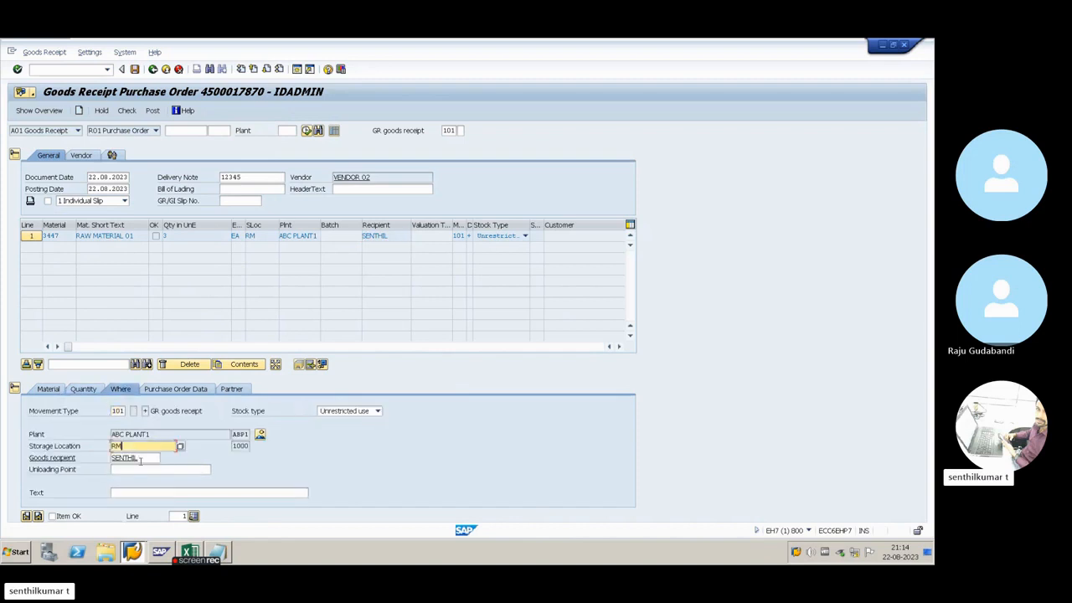
{"action": "double_click", "coordinate": [147, 458]}
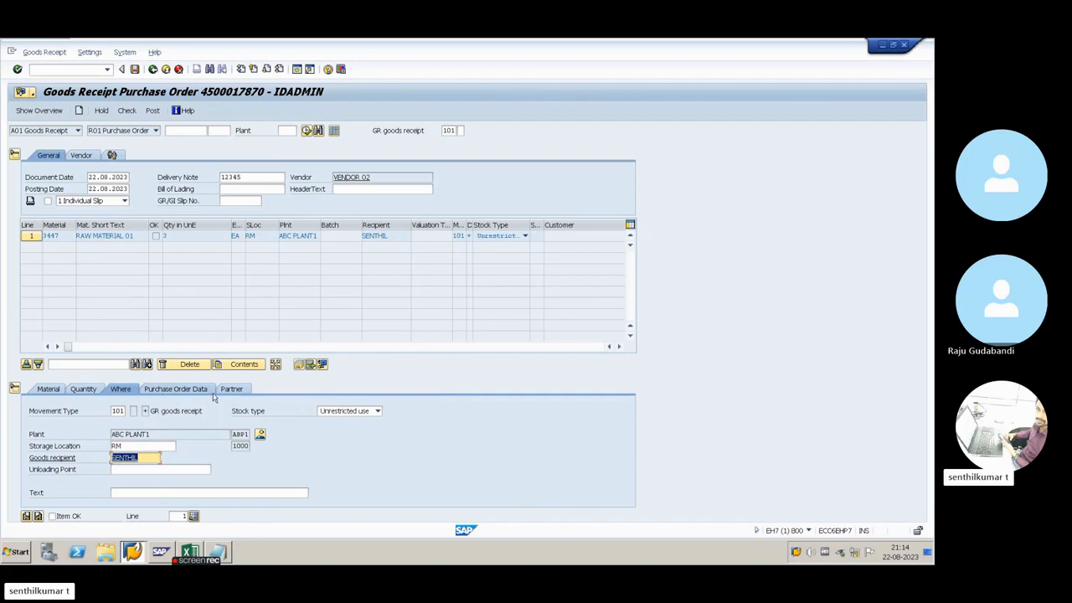
Check line 1's purchase order data and the order's pricing conditions, then return and recheck the item's quantity and material details
{"action": "left_click", "coordinate": [175, 389]}
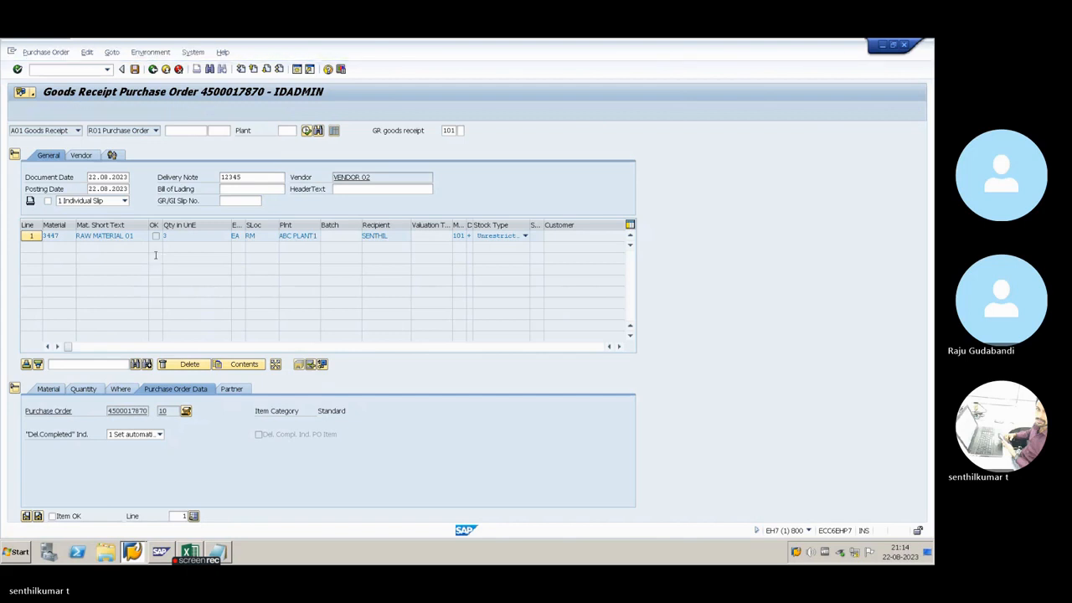
{"action": "left_click", "coordinate": [152, 69]}
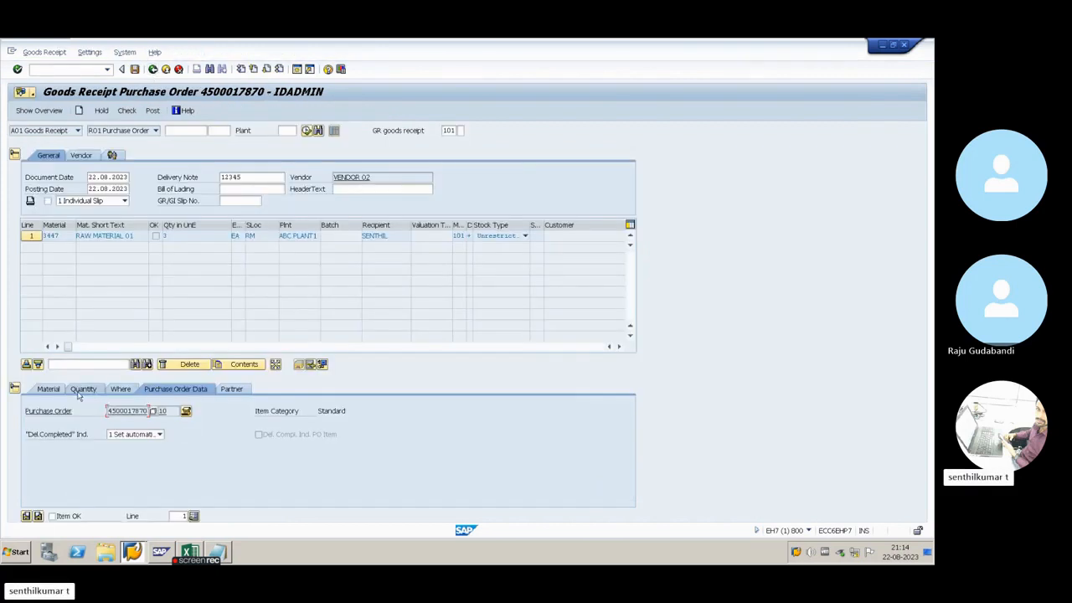
{"action": "left_click", "coordinate": [83, 389]}
{"action": "left_click", "coordinate": [48, 388]}
{"action": "left_click", "coordinate": [87, 389]}
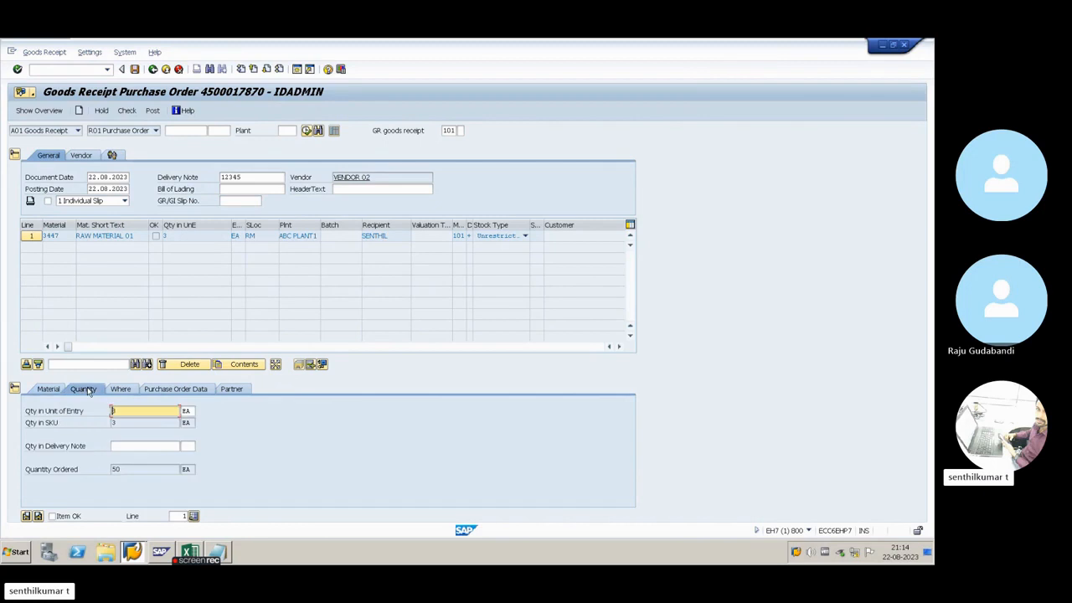
{"action": "left_click", "coordinate": [48, 390]}
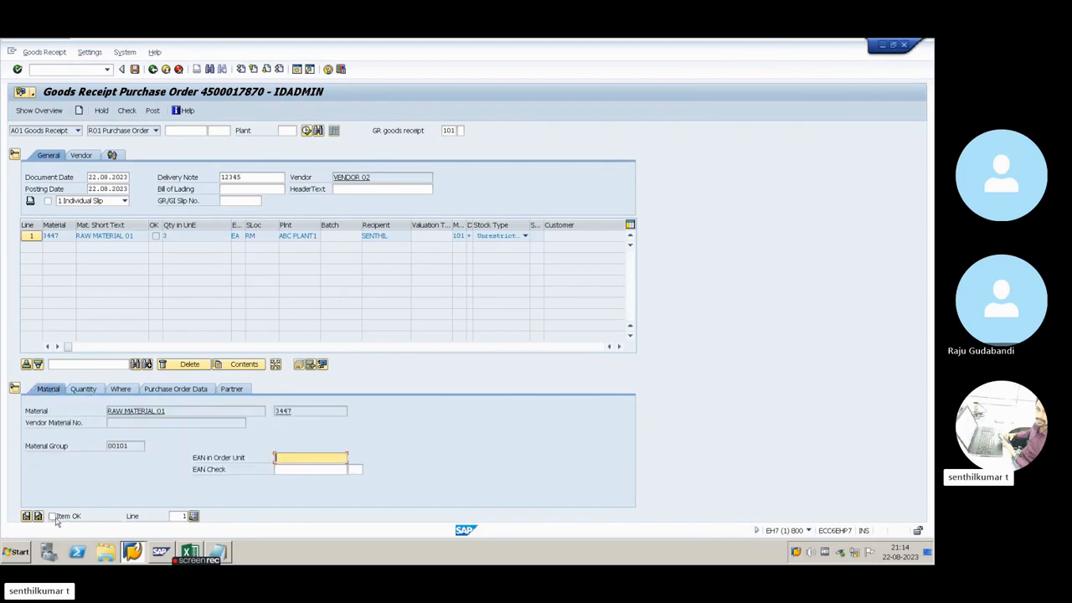
Mark line 1 as Item OK and try to post the goods receipt, closing the message log
{"action": "left_click", "coordinate": [52, 516]}
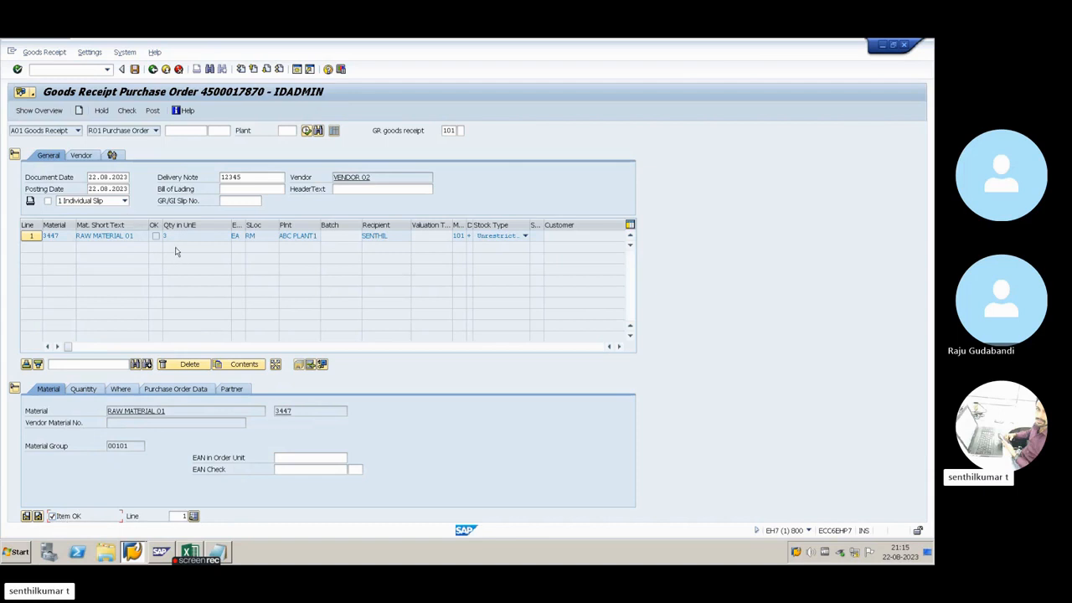
{"action": "left_click", "coordinate": [150, 114]}
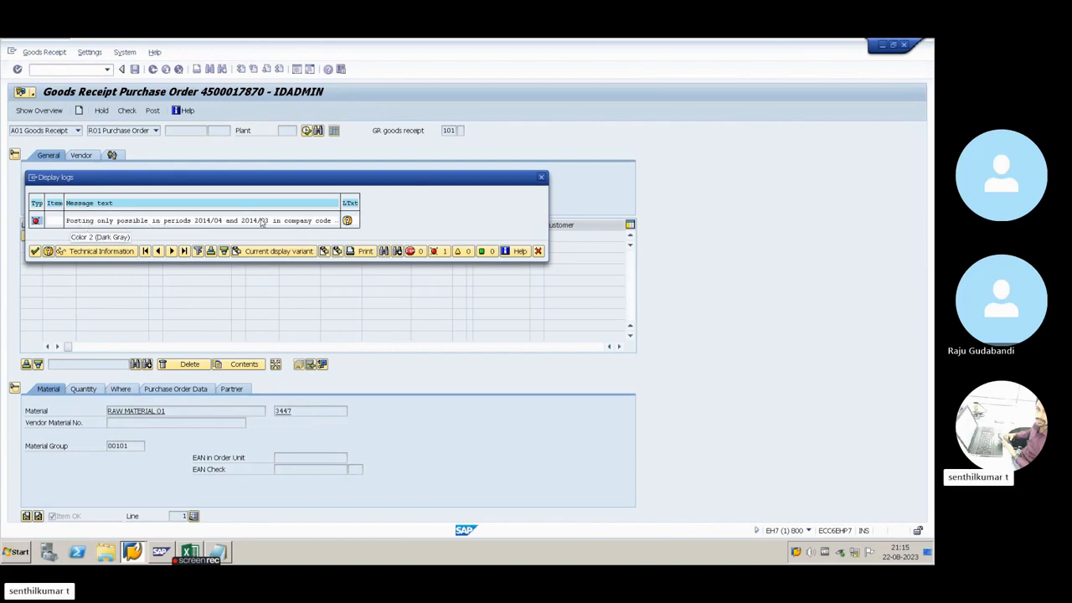
{"action": "left_click", "coordinate": [35, 252]}
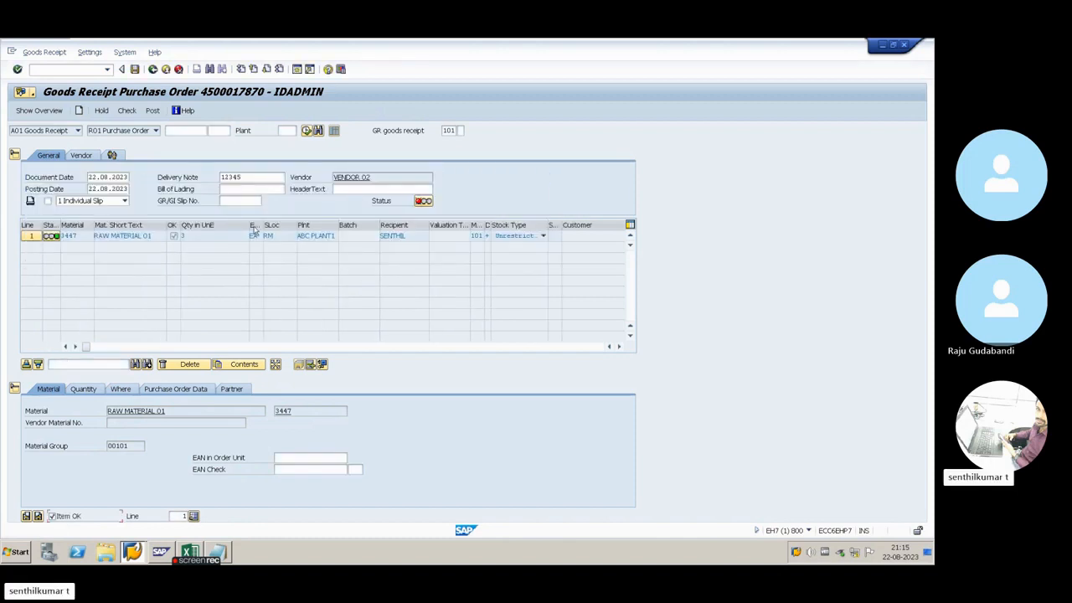
Open a new session and start transaction MMRV to view the allowed posting periods
{"action": "left_click", "coordinate": [295, 71]}
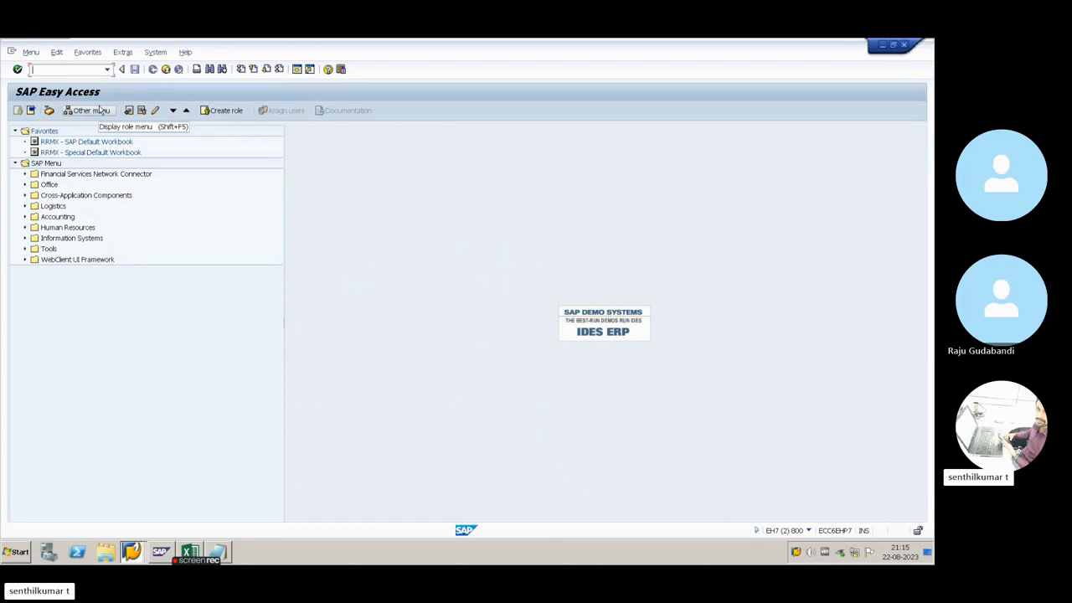
{"action": "type", "text": "MM"}
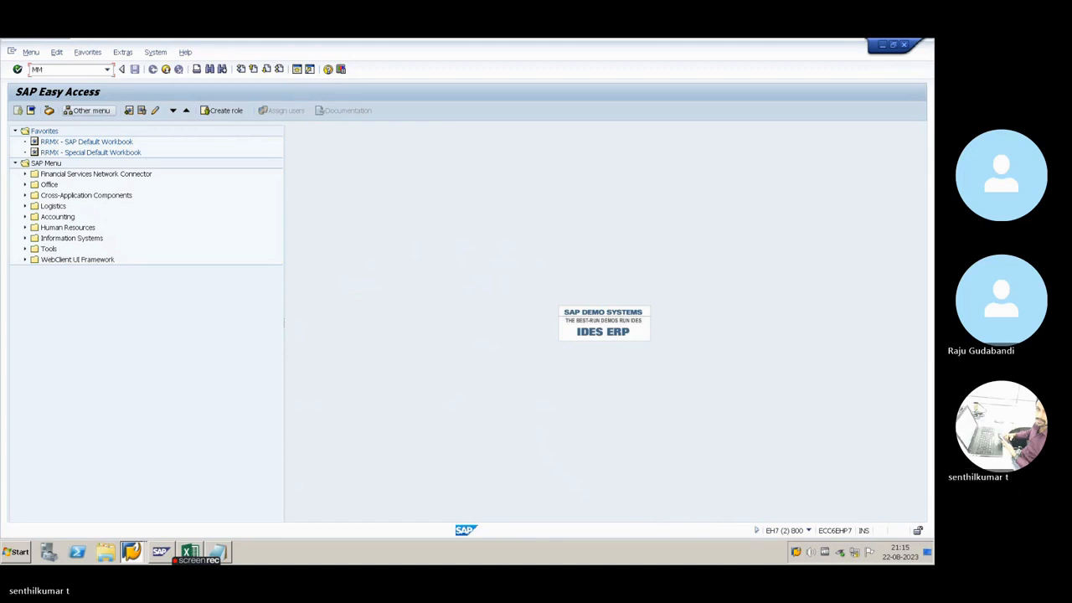
{"action": "type", "text": "R"}
{"action": "key", "text": "Return"}
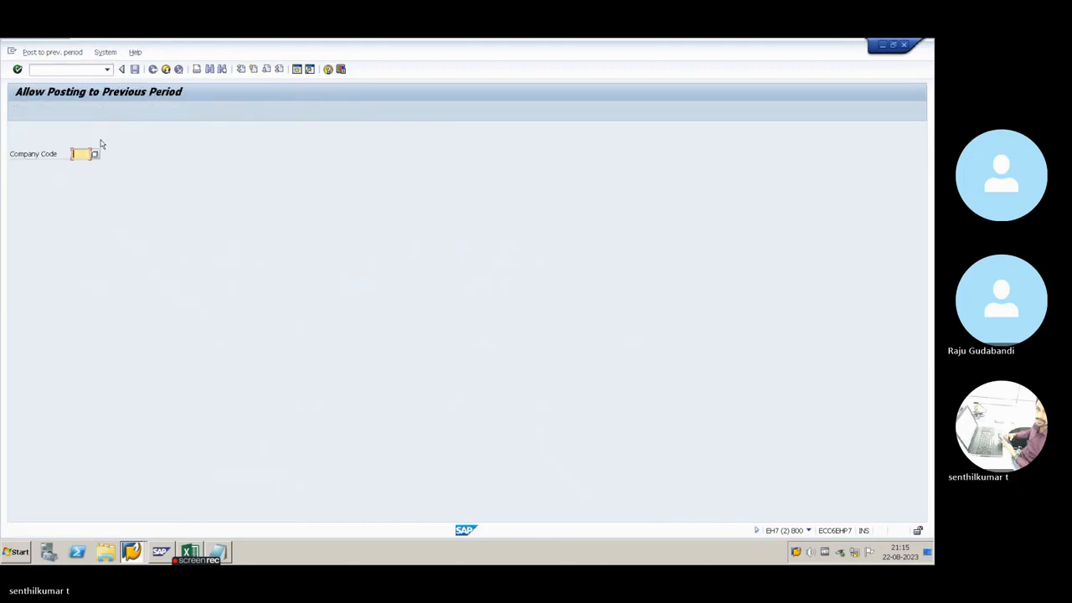
Copy company code AB01 from the Excel setup workbook and load its posting periods in SAP
{"action": "key", "text": "alt+Tab"}
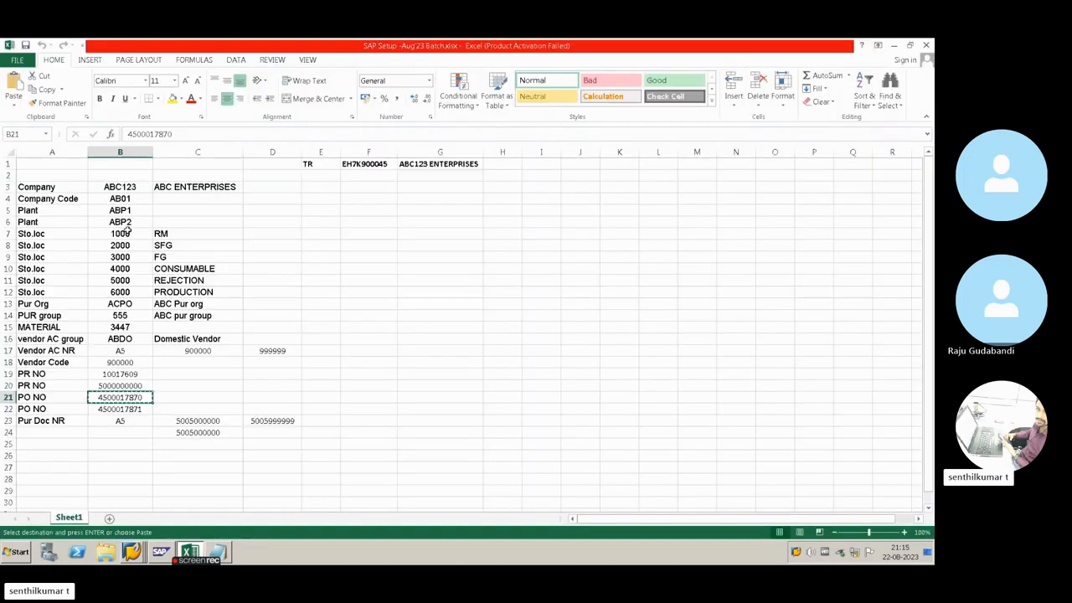
{"action": "left_click", "coordinate": [122, 199]}
{"action": "key", "text": "ctrl+c"}
{"action": "key", "text": "alt+Tab"}
{"action": "key", "text": "ctrl+v"}
{"action": "key", "text": "Return"}
Check the month and year of company code AB01's current posting period and exit the transaction
{"action": "left_click", "coordinate": [121, 178]}
{"action": "left_click_drag", "start_coordinate": [146, 177], "coordinate": [119, 178]}
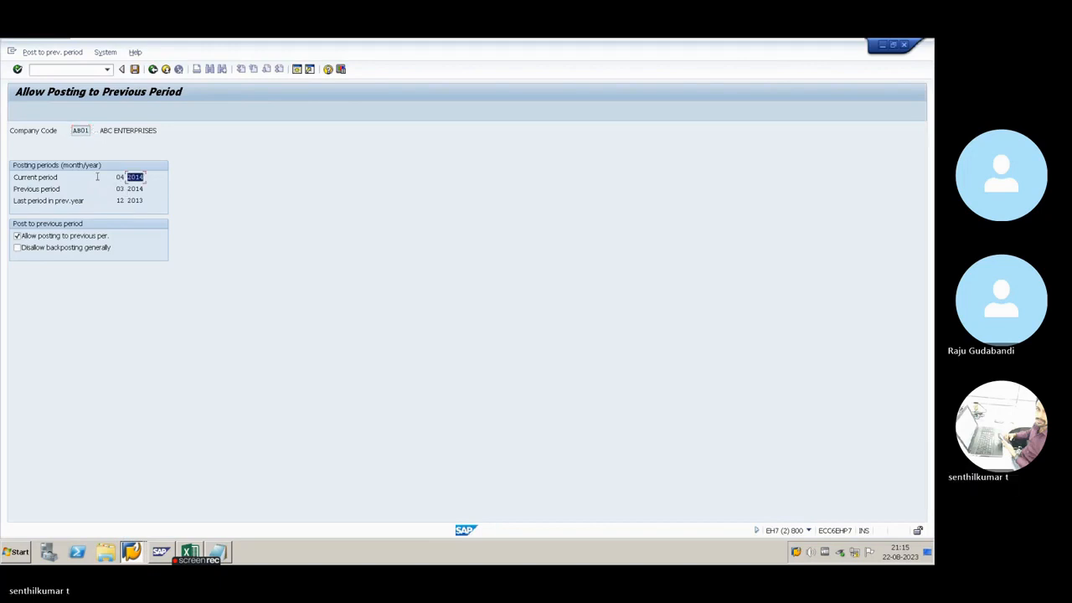
{"action": "double_click", "coordinate": [120, 178]}
{"action": "left_click", "coordinate": [141, 178]}
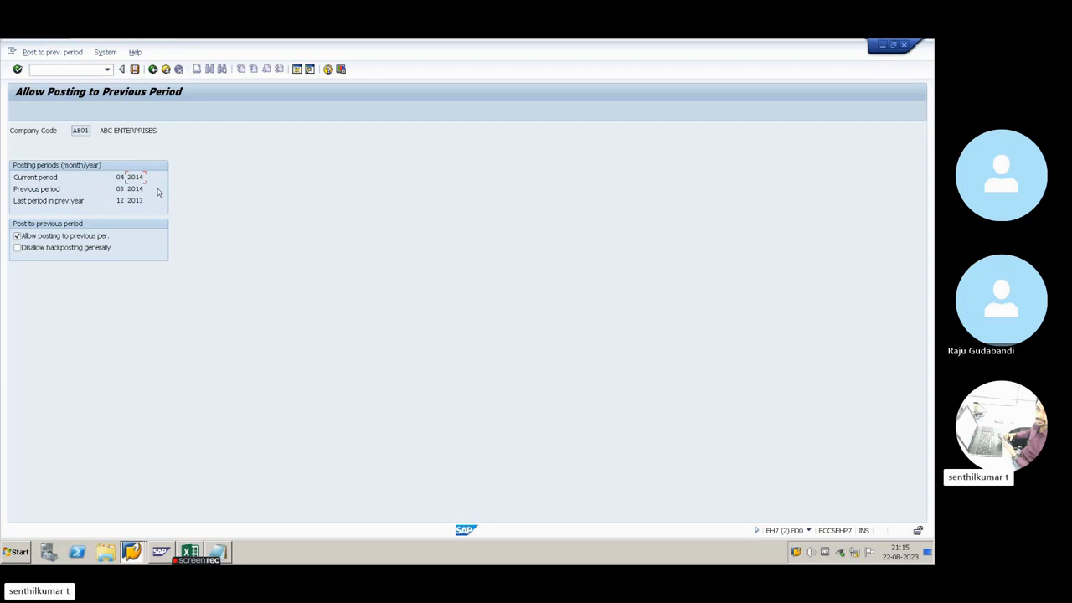
{"action": "left_click", "coordinate": [154, 69]}
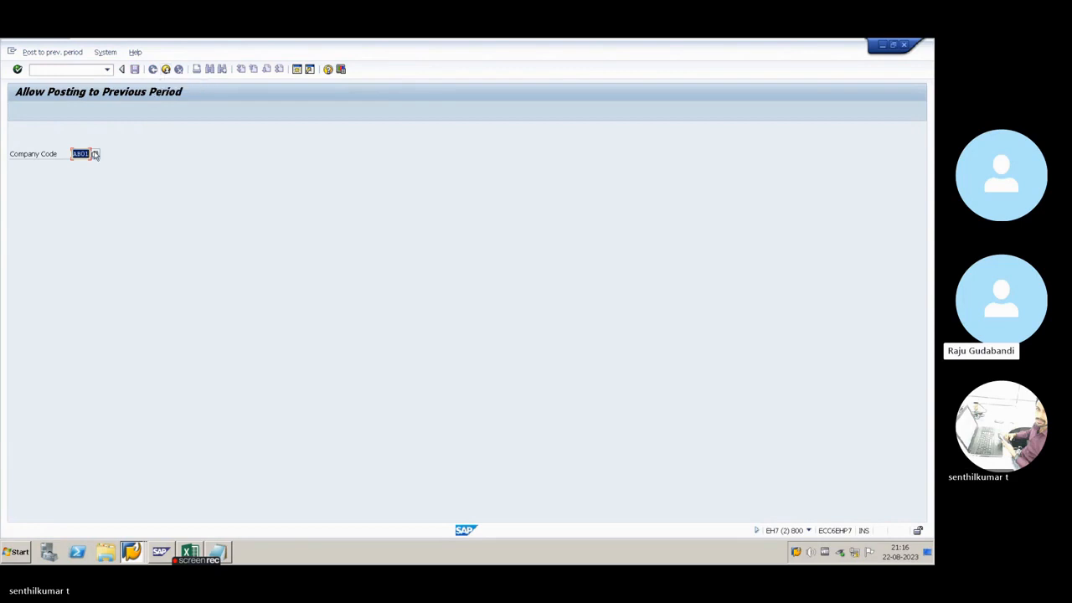
{"action": "left_click", "coordinate": [165, 70]}
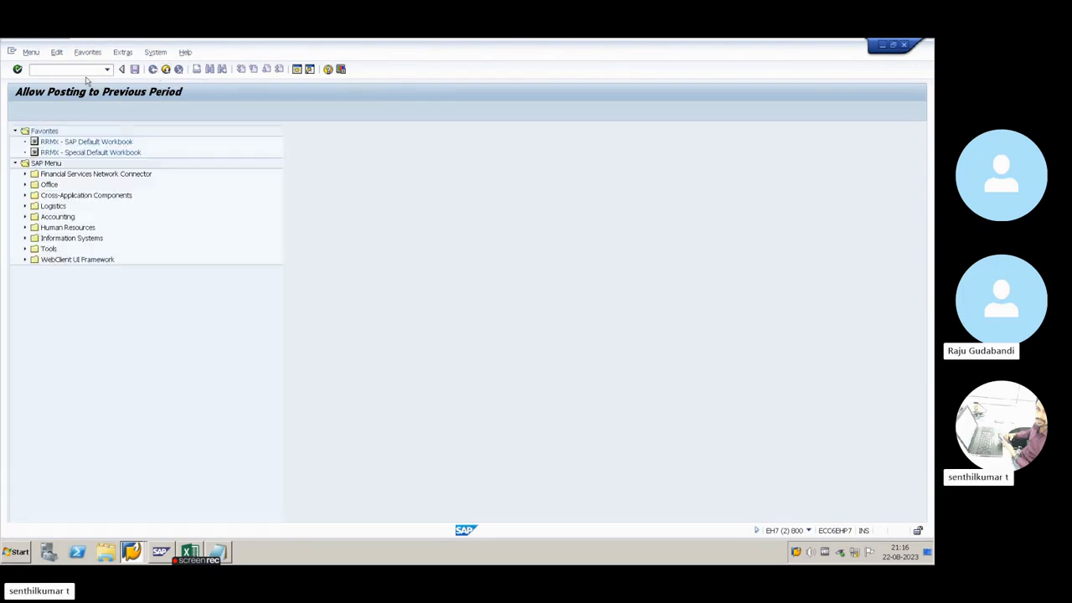
Reopen transaction MMRV for company code AB01 and check its current period's month and year
{"action": "type", "text": "MMR"}
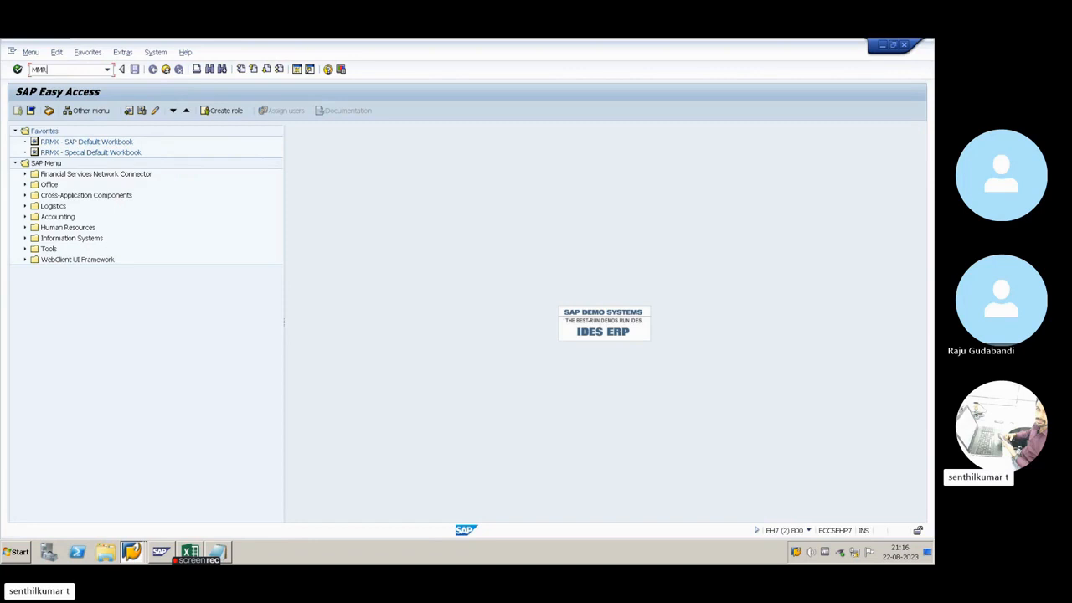
{"action": "type", "text": "V"}
{"action": "key", "text": "Return"}
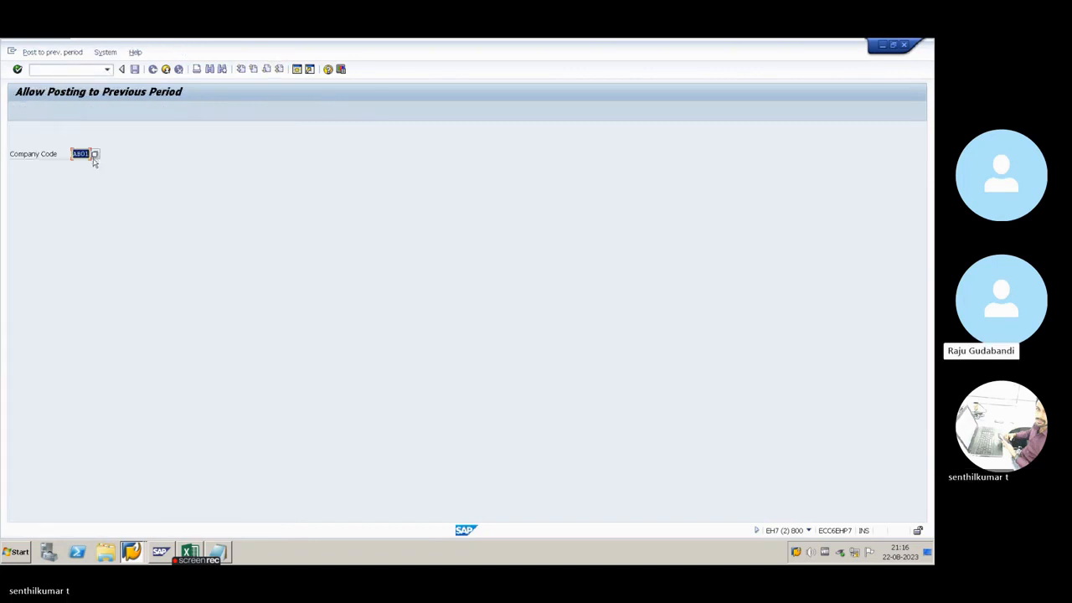
{"action": "key", "text": "Return"}
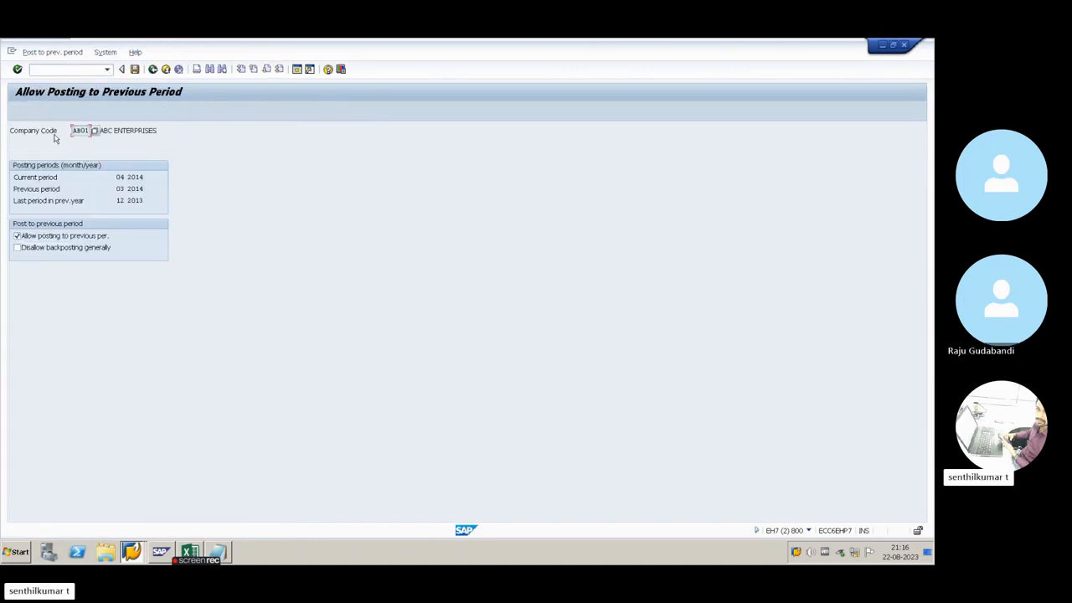
{"action": "double_click", "coordinate": [118, 178]}
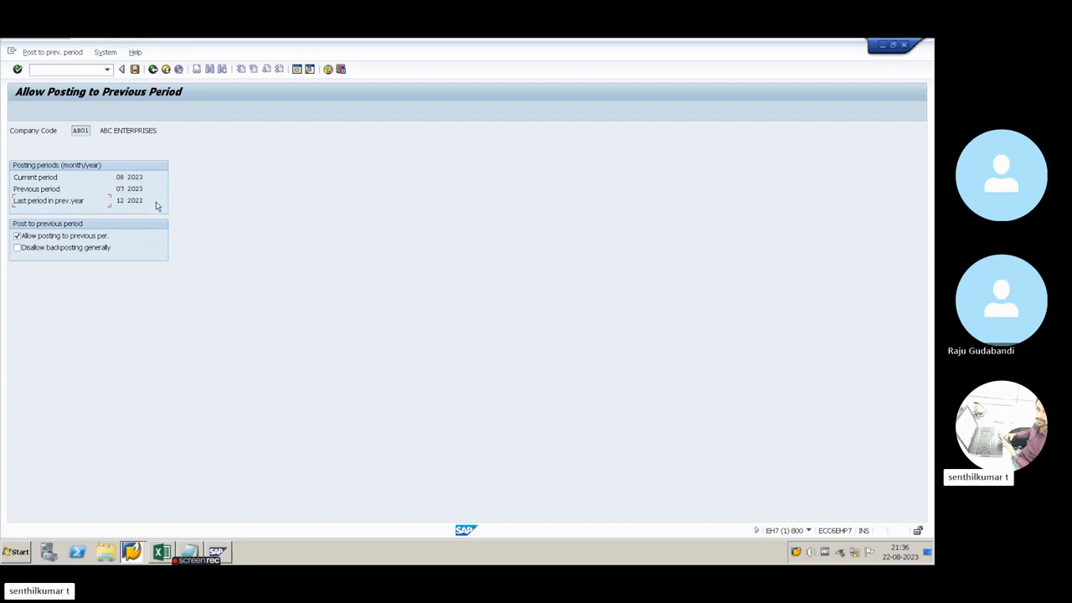
Leave the posting period details, start transaction MIGO in the other session and load the goods receipt for the existing purchase order
{"action": "left_click", "coordinate": [153, 69]}
{"action": "key", "text": "alt+Tab"}
{"action": "key", "text": "alt+Tab"}
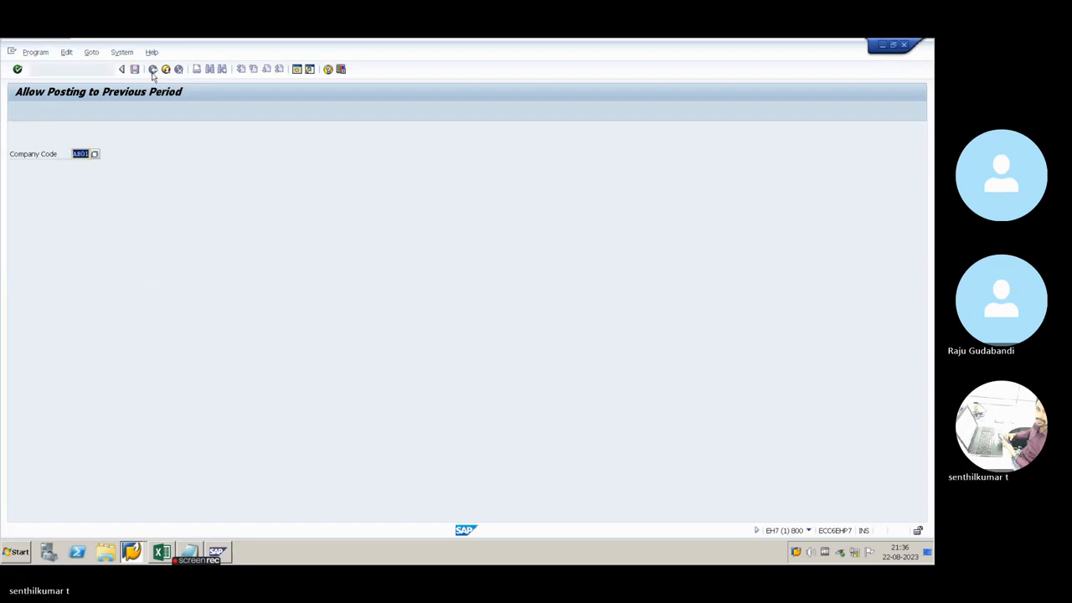
{"action": "left_click", "coordinate": [153, 74]}
{"action": "type", "text": "migo"}
{"action": "key", "text": "Return"}
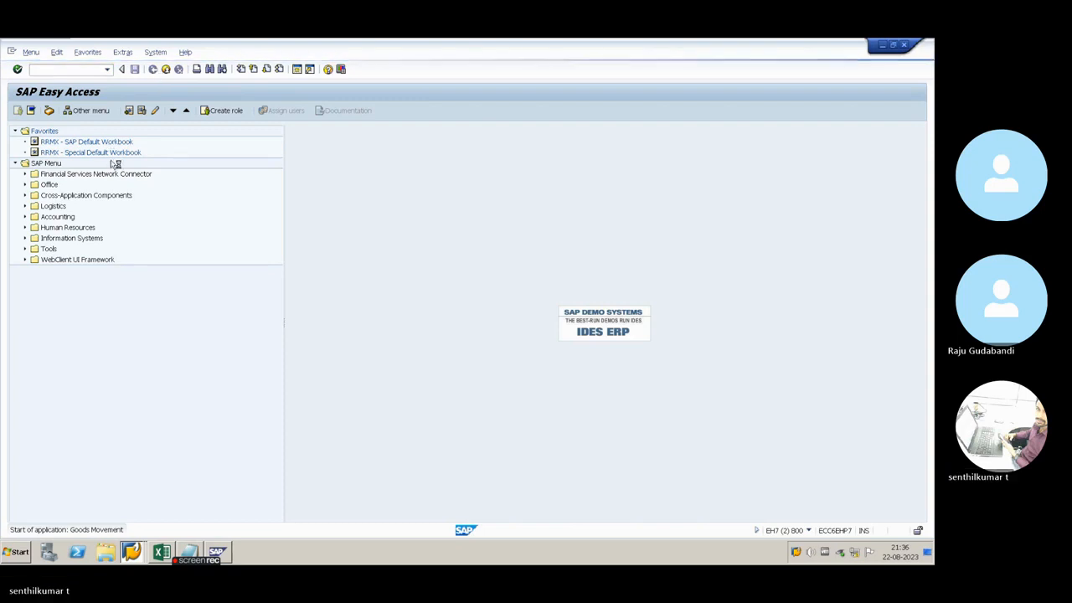
{"action": "left_click", "coordinate": [181, 147]}
{"action": "key", "text": "Return"}
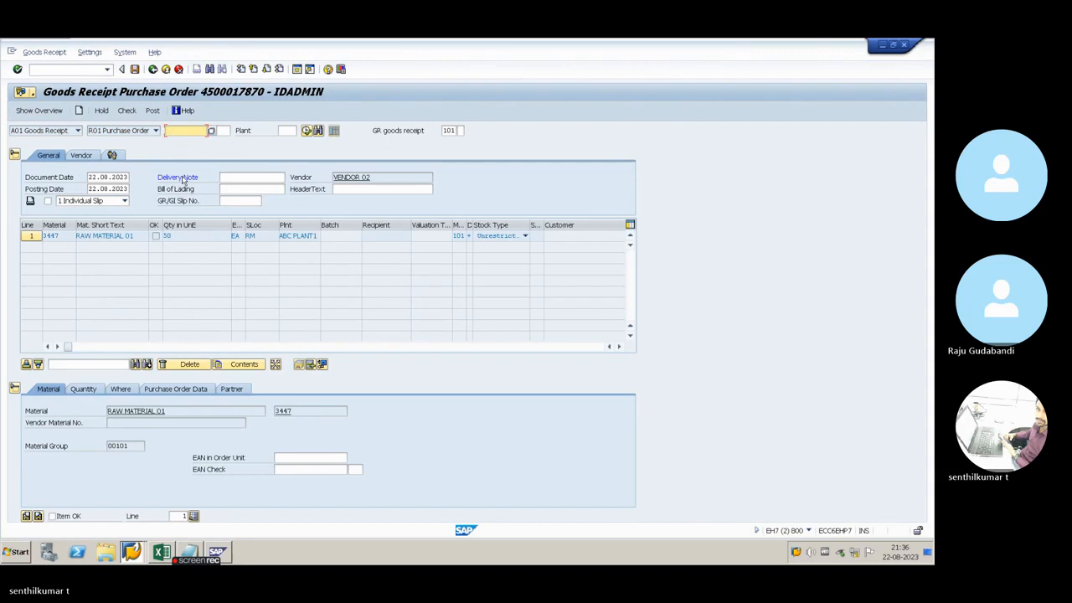
Check line 1's quantity details, collapse the detail data, mark the line OK and set its quantity to 10
{"action": "left_click", "coordinate": [83, 389]}
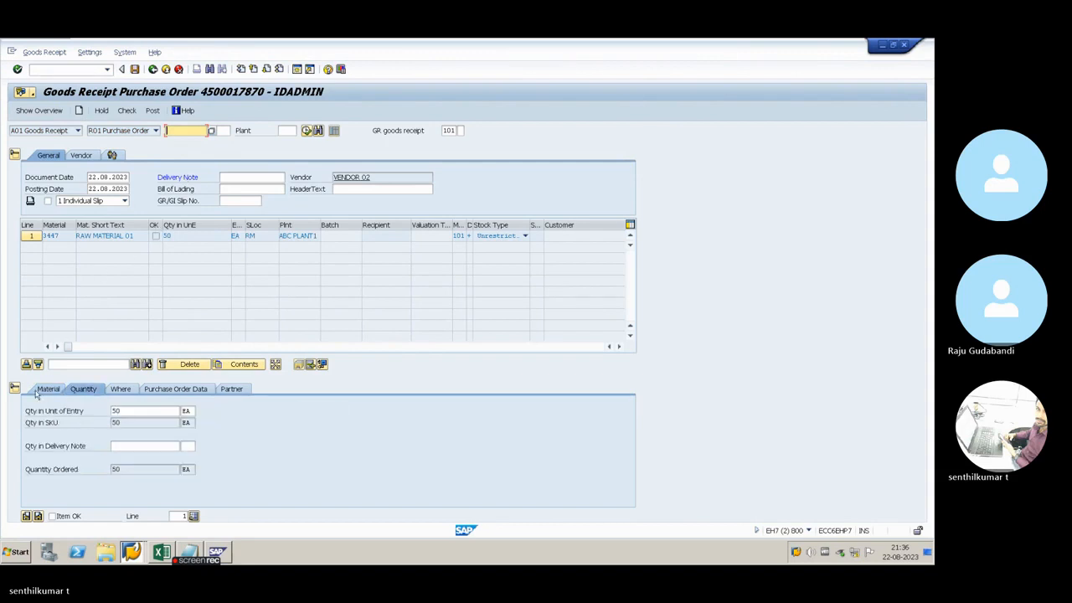
{"action": "left_click", "coordinate": [15, 388]}
{"action": "left_click", "coordinate": [155, 235]}
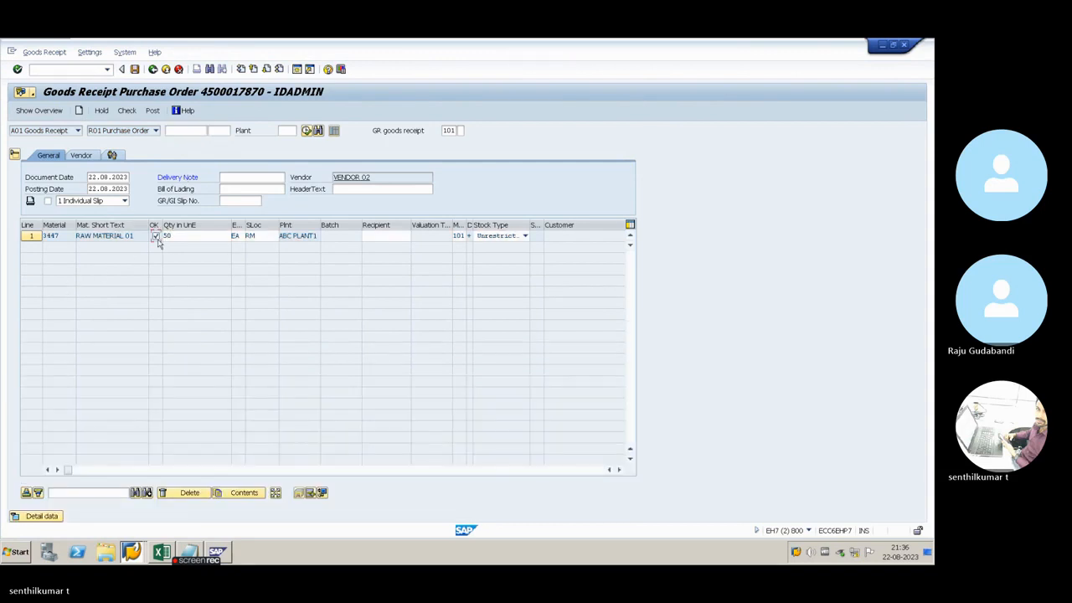
{"action": "key", "text": "Tab"}
{"action": "type", "text": "10"}
{"action": "key", "text": "Tab"}
{"action": "key", "text": "Tab"}
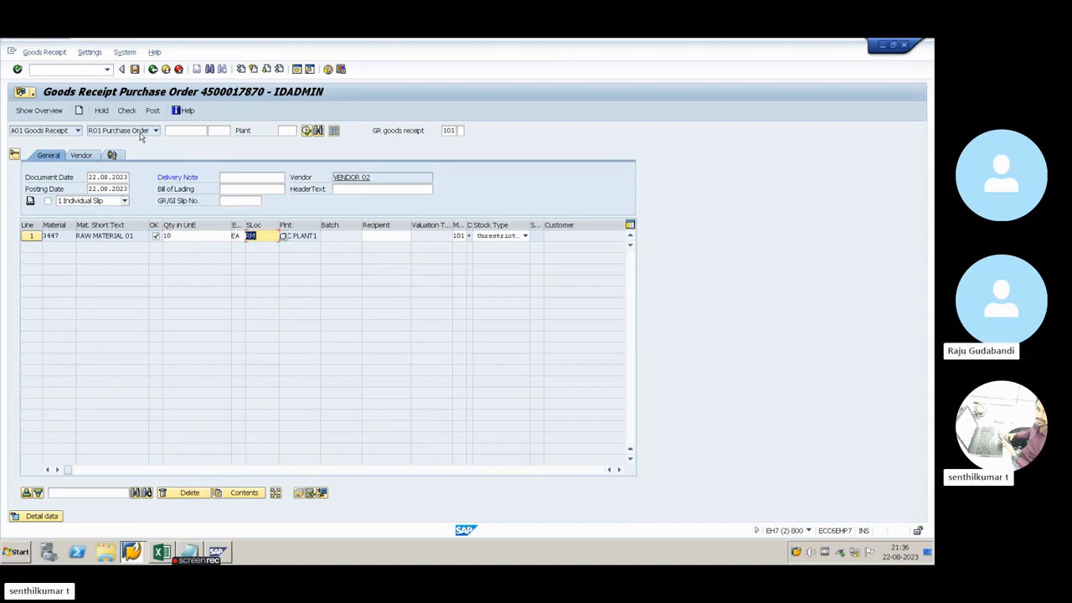
Try to post the goods receipt, fill in delivery note 1212, and try posting again
{"action": "left_click", "coordinate": [153, 109]}
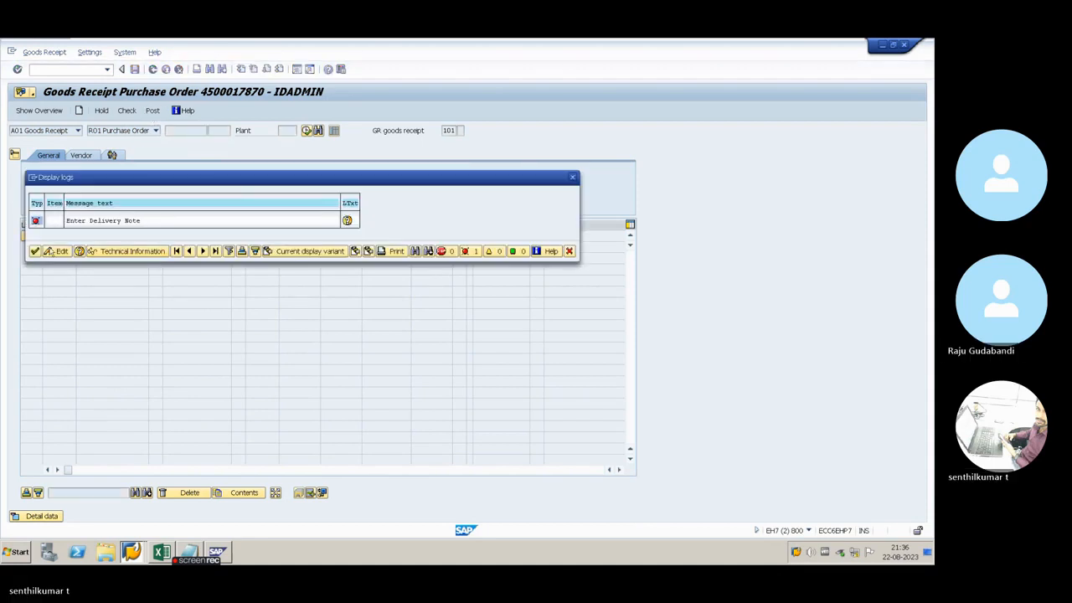
{"action": "left_click", "coordinate": [36, 251]}
{"action": "left_click", "coordinate": [235, 177]}
{"action": "type", "text": "1212"}
{"action": "key", "text": "Return"}
{"action": "left_click", "coordinate": [159, 111]}
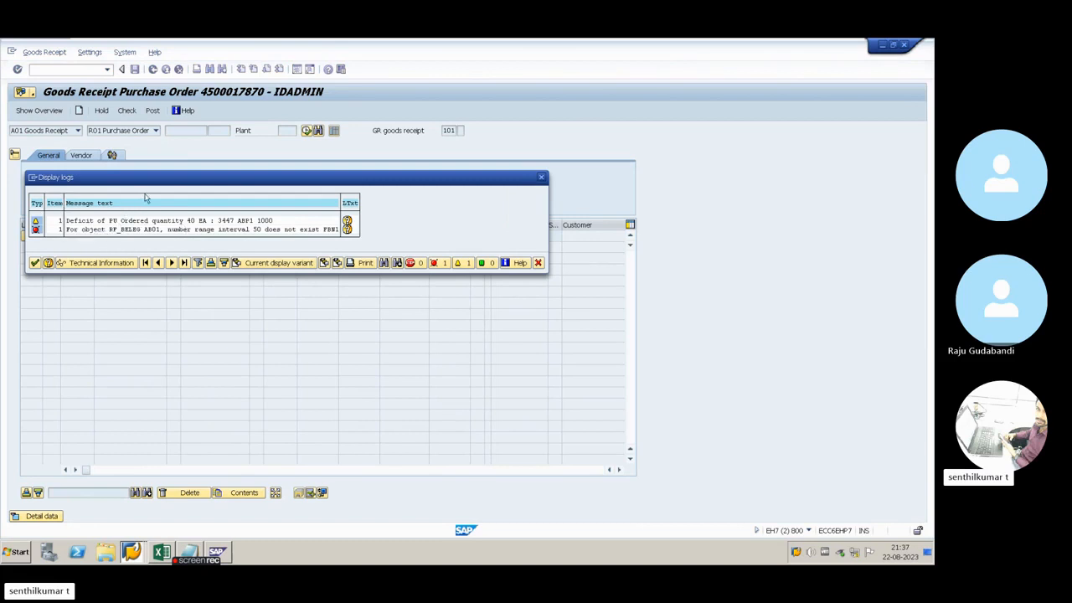
Read the long text of the number range error in the message log, noting its transaction code, and close it
{"action": "left_click_drag", "start_coordinate": [157, 182], "coordinate": [226, 264]}
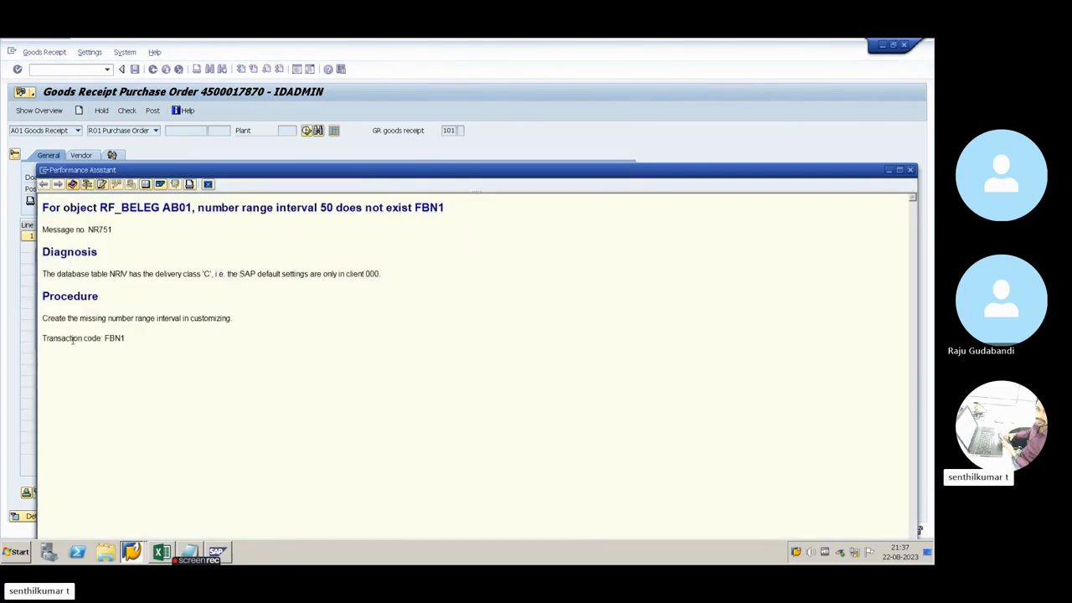
{"action": "left_click_drag", "start_coordinate": [47, 339], "coordinate": [126, 341]}
{"action": "left_click", "coordinate": [126, 339]}
{"action": "left_click", "coordinate": [207, 185]}
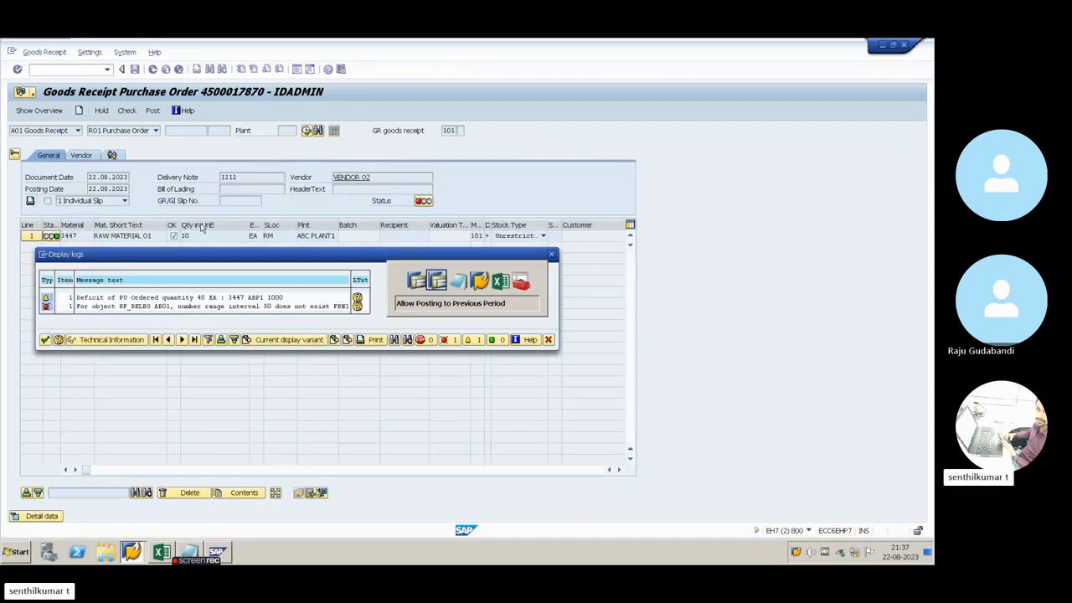
Switch to the posting period session, exit it and start transaction FBN1 for accounting document number ranges
{"action": "key", "text": "alt+Tab"}
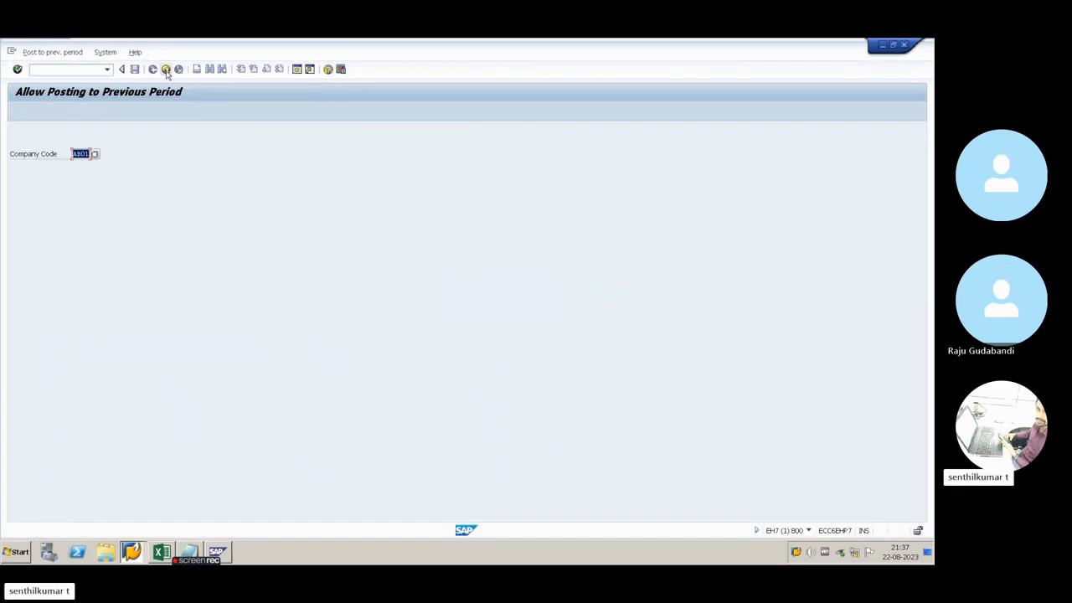
{"action": "left_click", "coordinate": [166, 72]}
{"action": "type", "text": "FBN1"}
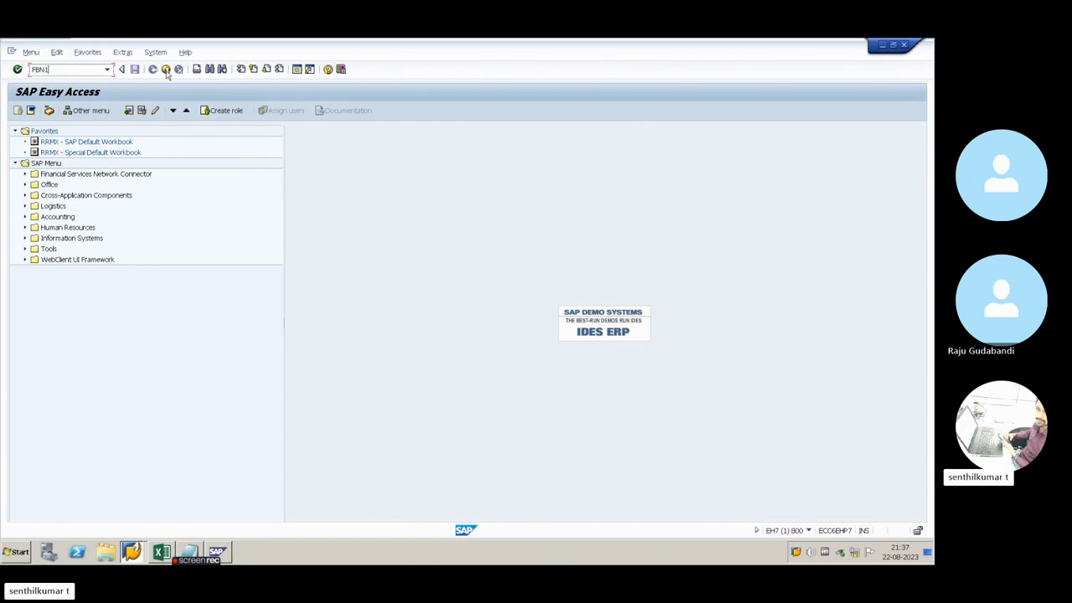
{"action": "key", "text": "Return"}
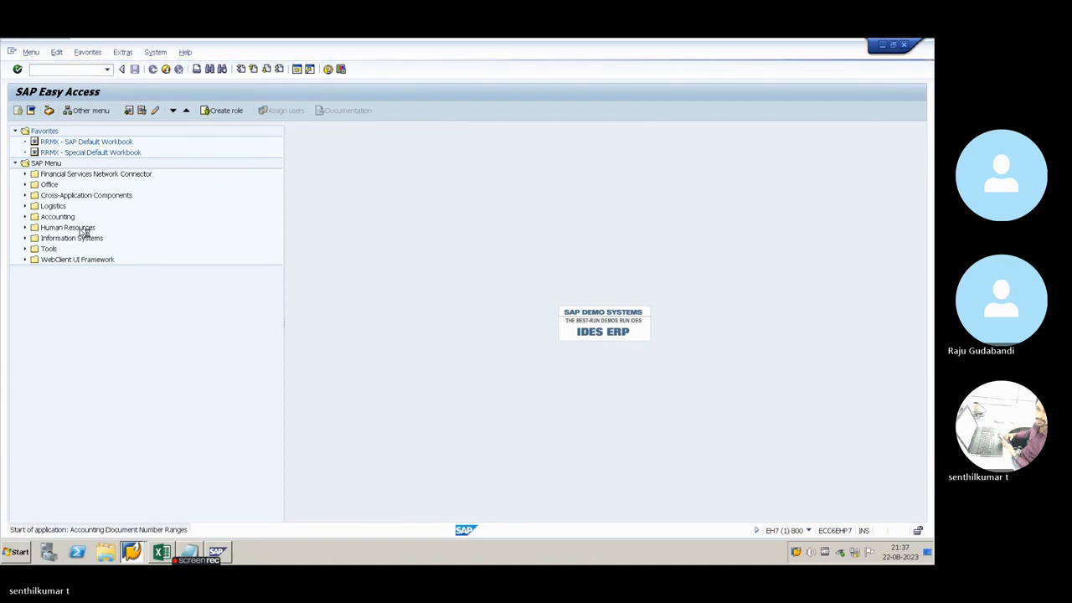
Copy company code AB01 from the Excel setup workbook into the accounting document range maintenance
{"action": "key", "text": "alt+Tab"}
{"action": "key", "text": "alt+Tab"}
{"action": "key", "text": "alt+Tab"}
{"action": "key", "text": "alt+Tab"}
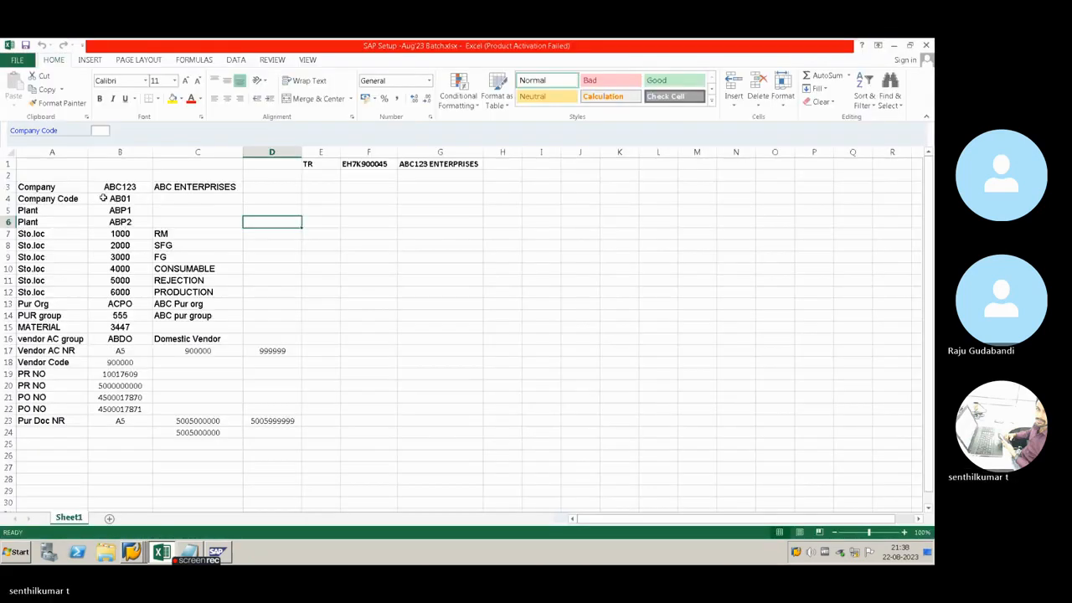
{"action": "left_click", "coordinate": [110, 200]}
{"action": "key", "text": "ctrl+c"}
{"action": "key", "text": "alt+Tab"}
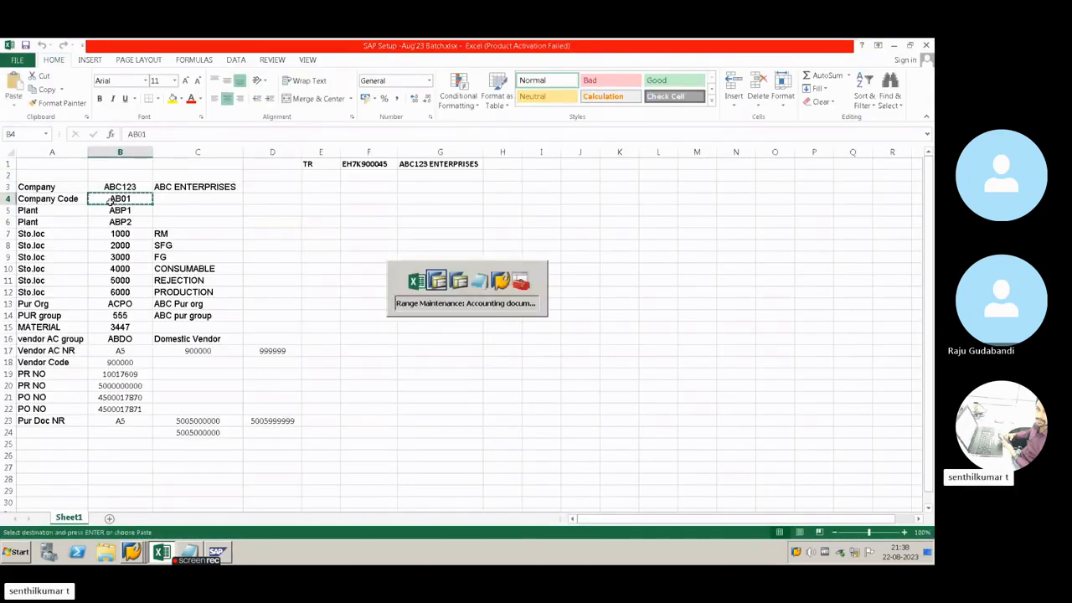
{"action": "key", "text": "alt+Tab"}
{"action": "key", "text": "ctrl+v"}
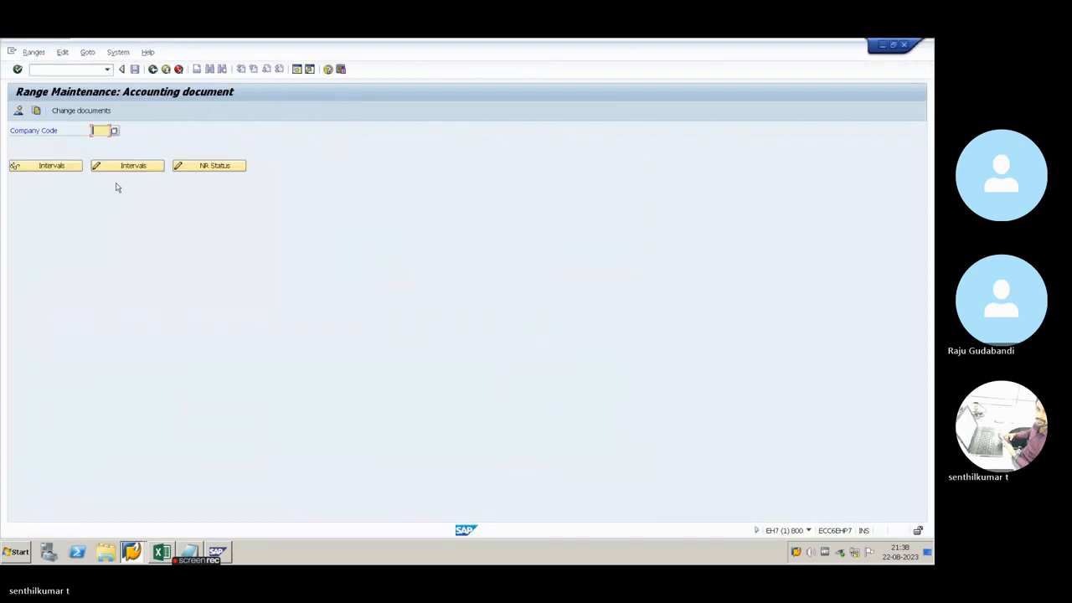
Open company code AB01's number range intervals for editing, look for interval 50 and recheck the interval number in the goods receipt's message log
{"action": "left_click", "coordinate": [129, 170]}
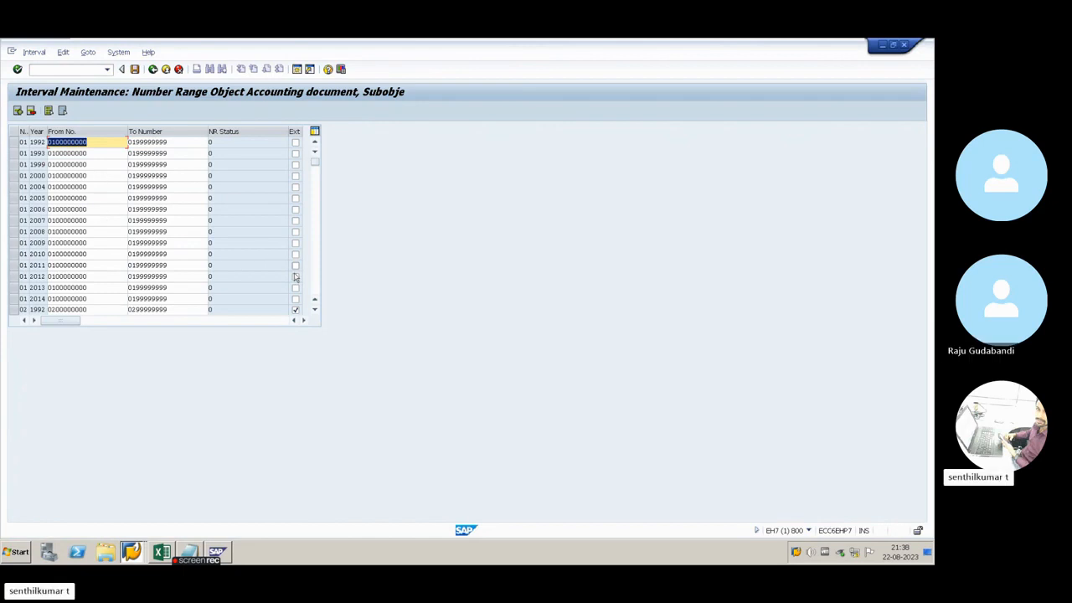
{"action": "scroll", "coordinate": [314, 277], "scroll_direction": "down", "scroll_amount": 15}
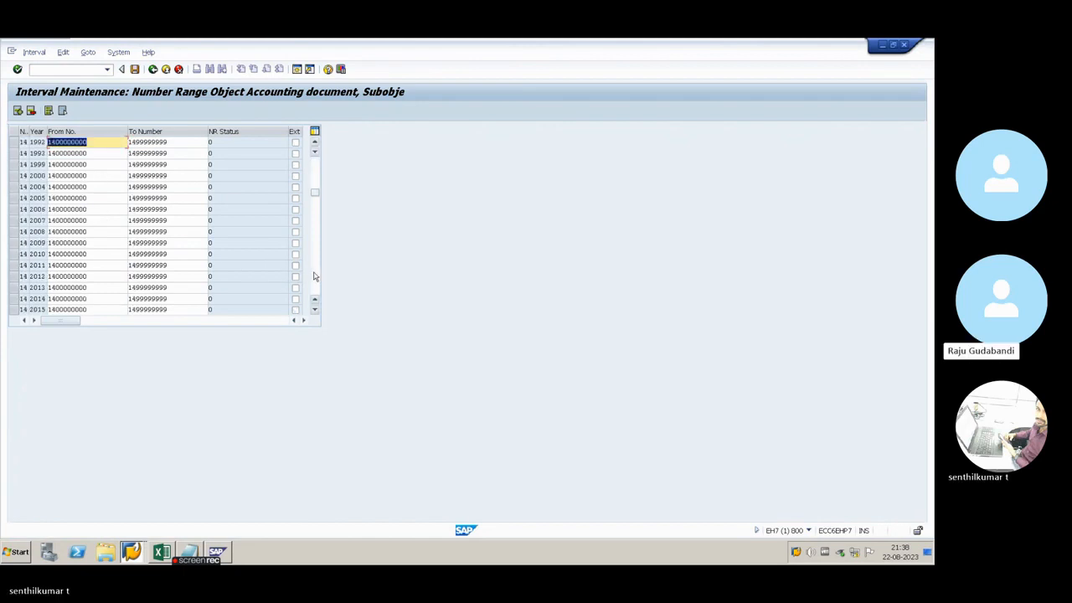
{"action": "scroll", "coordinate": [314, 276], "scroll_direction": "down", "scroll_amount": 10}
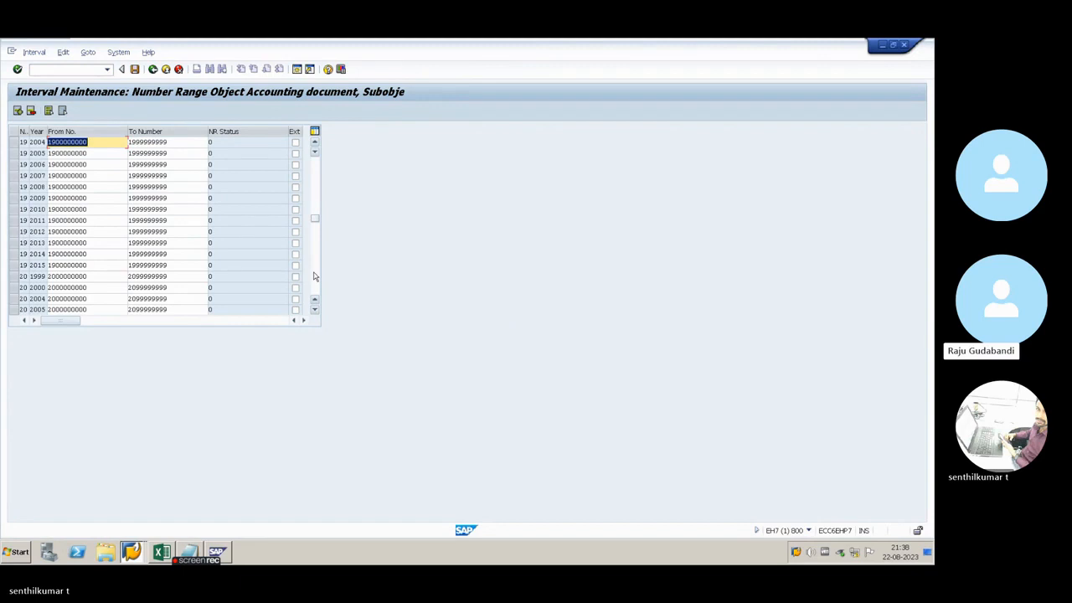
{"action": "scroll", "coordinate": [314, 276], "scroll_direction": "down", "scroll_amount": 20}
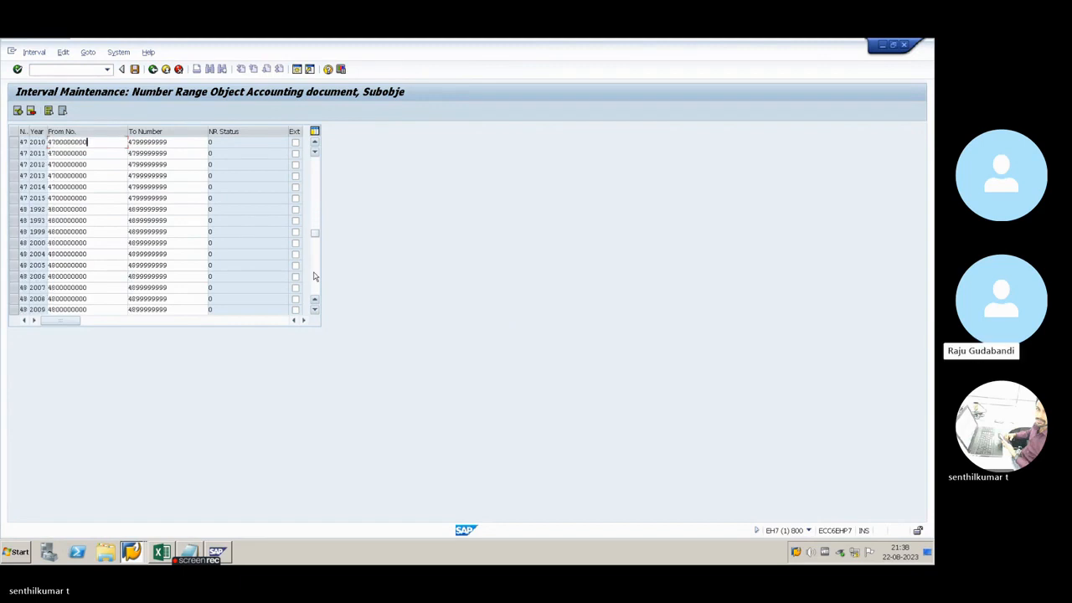
{"action": "scroll", "coordinate": [314, 277], "scroll_direction": "down", "scroll_amount": 10}
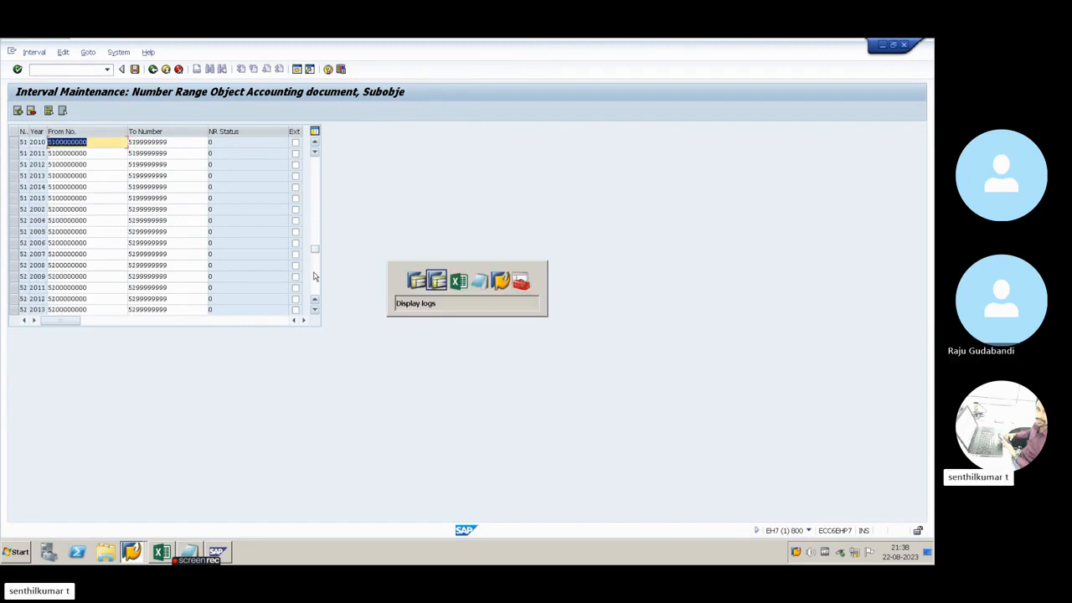
{"action": "key", "text": "alt+Tab"}
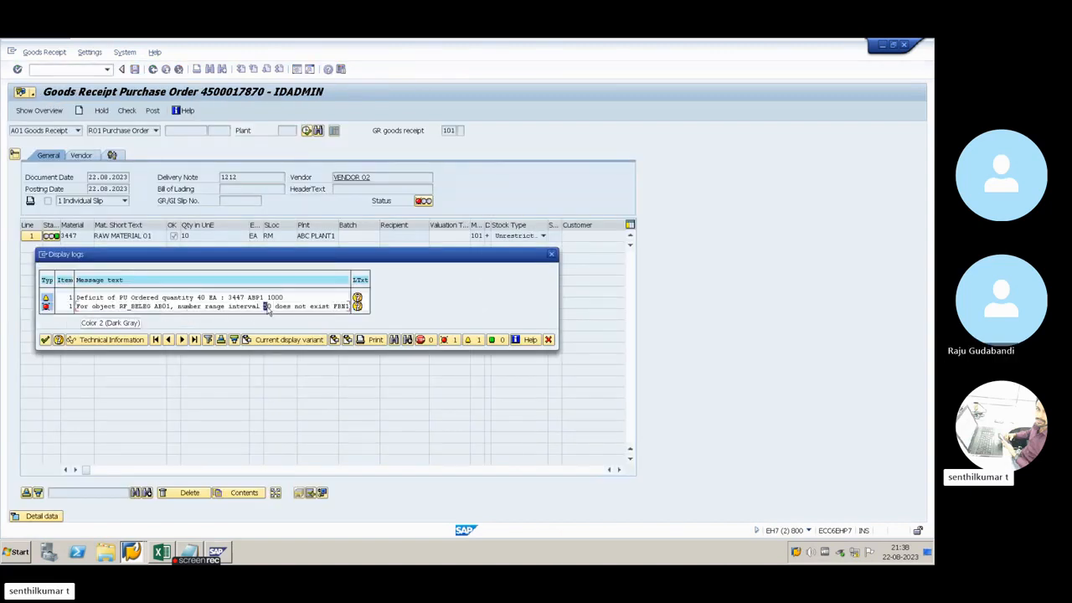
{"action": "key", "text": "alt+Tab"}
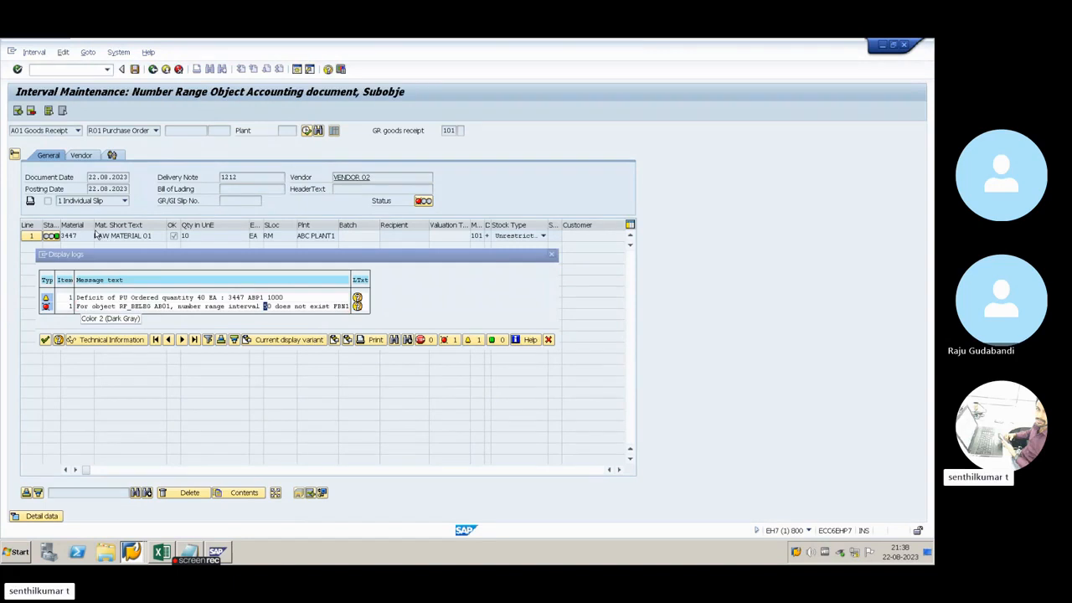
Review the fiscal years and number limits already maintained for interval 50 in company code AB01
{"action": "scroll", "coordinate": [22, 228], "scroll_direction": "up", "scroll_amount": 4}
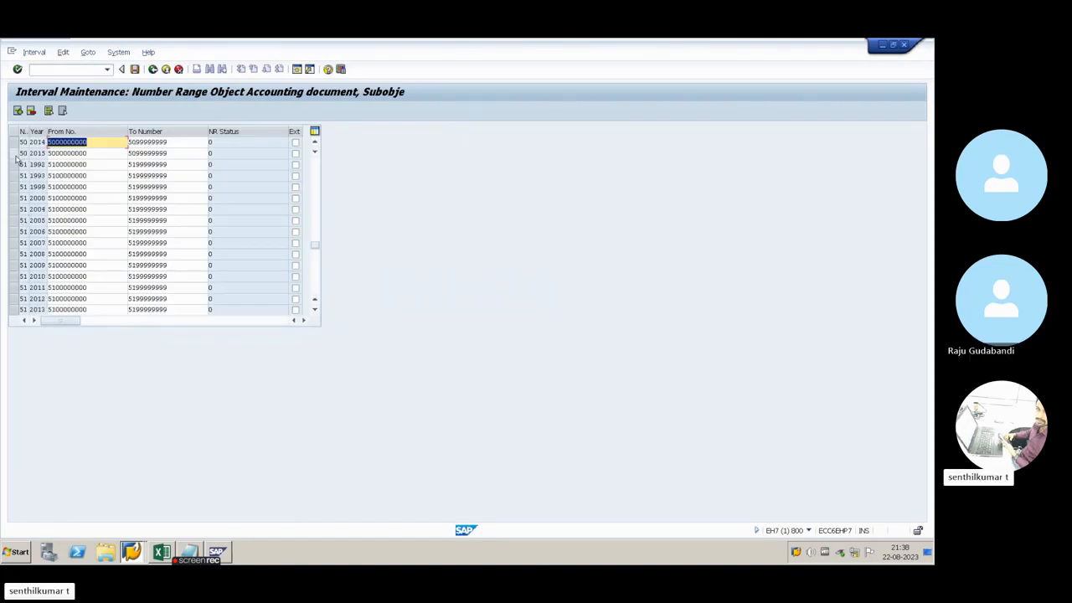
{"action": "left_click_drag", "start_coordinate": [94, 157], "coordinate": [45, 154]}
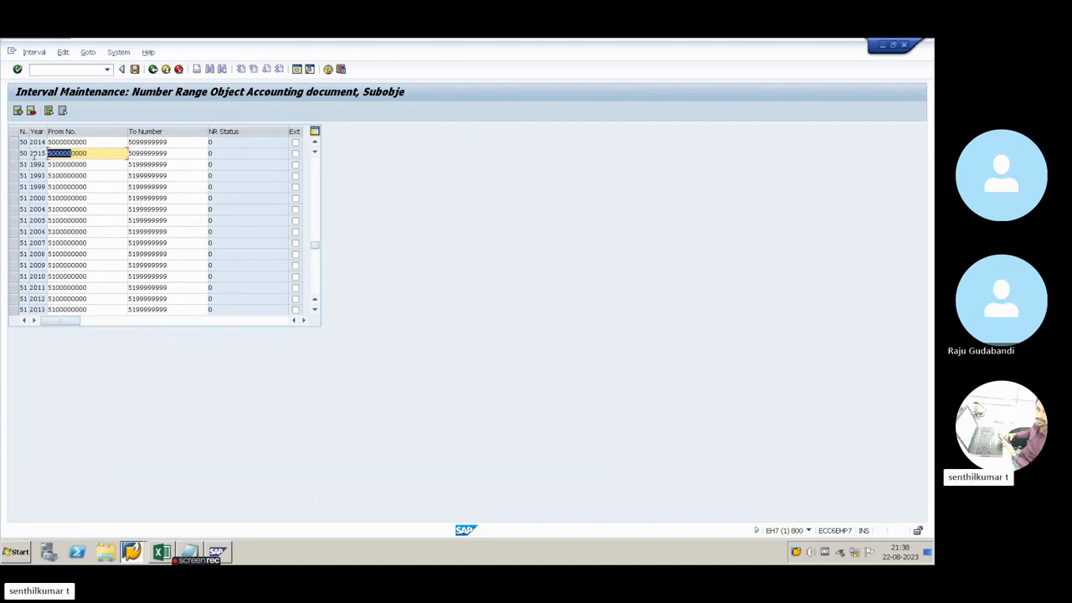
{"action": "left_click", "coordinate": [36, 155]}
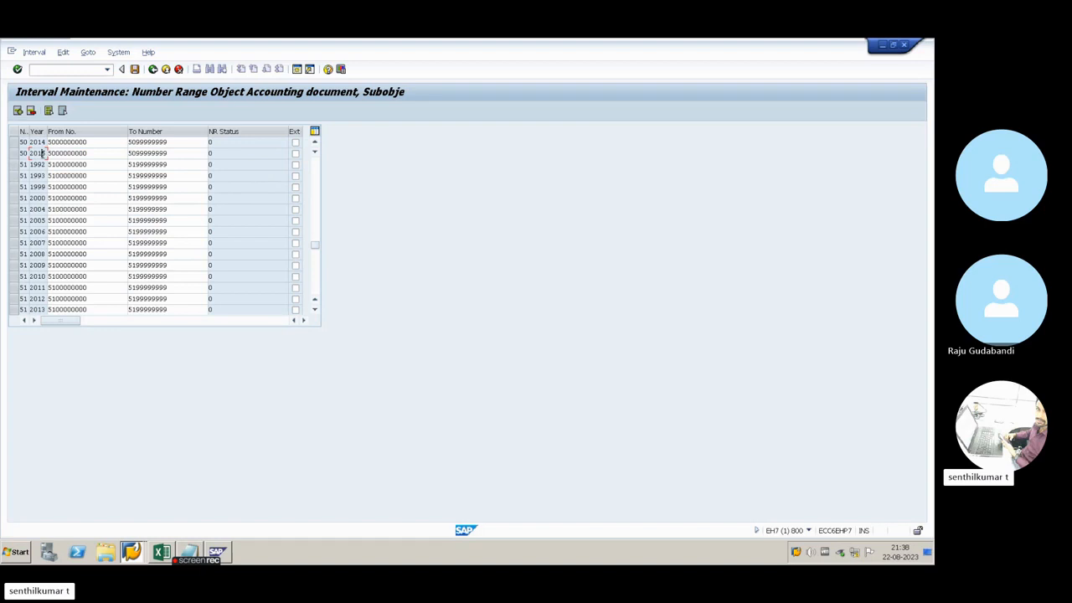
{"action": "left_click", "coordinate": [88, 153]}
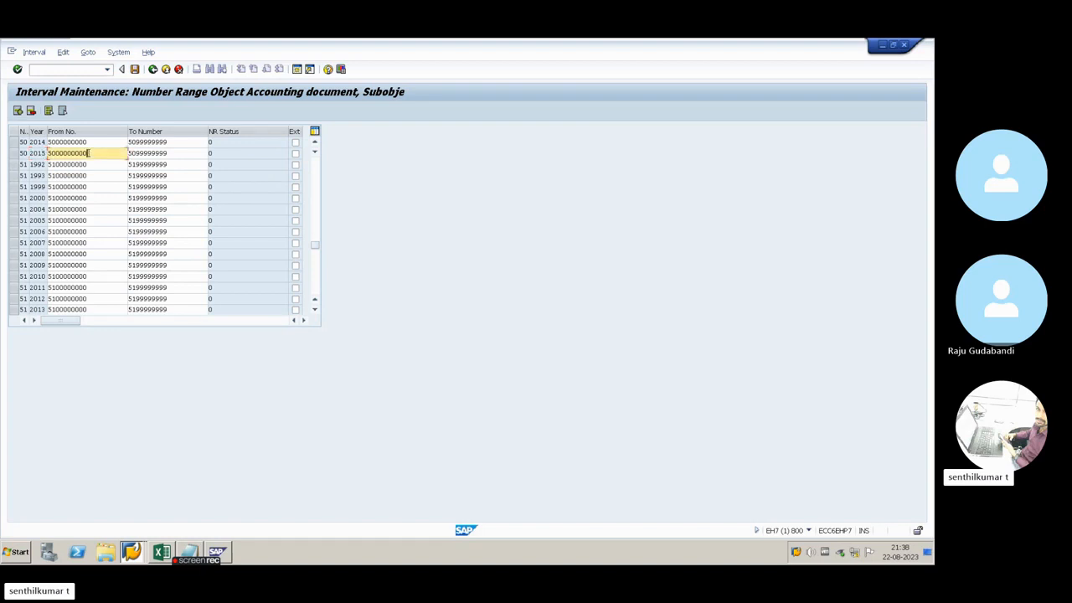
{"action": "left_click_drag", "start_coordinate": [106, 154], "coordinate": [37, 146]}
{"action": "left_click", "coordinate": [48, 152]}
{"action": "left_click_drag", "start_coordinate": [315, 246], "coordinate": [310, 160]}
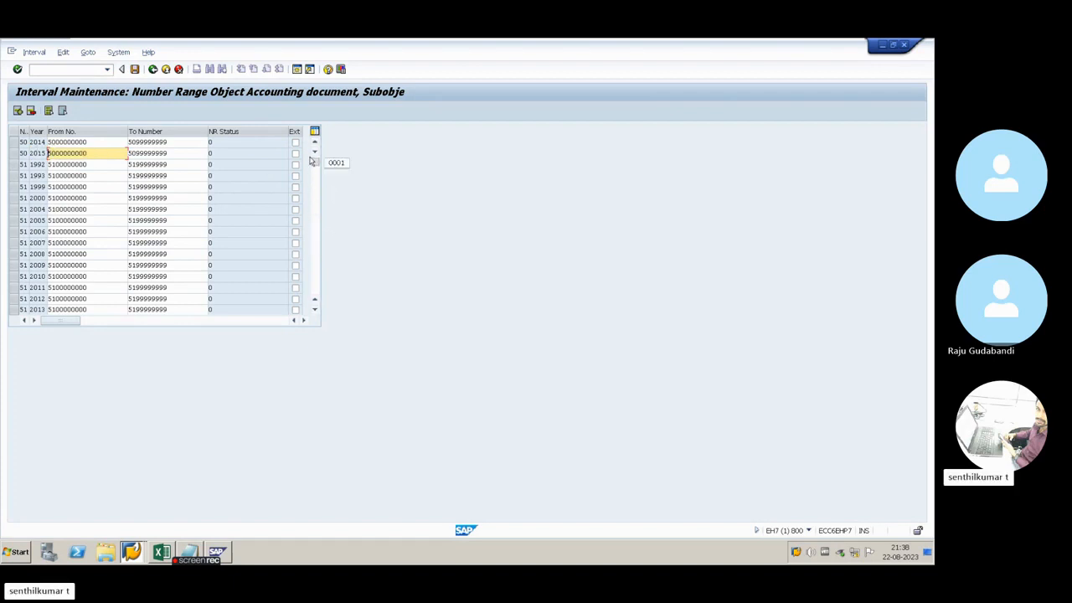
{"action": "left_click", "coordinate": [17, 111]}
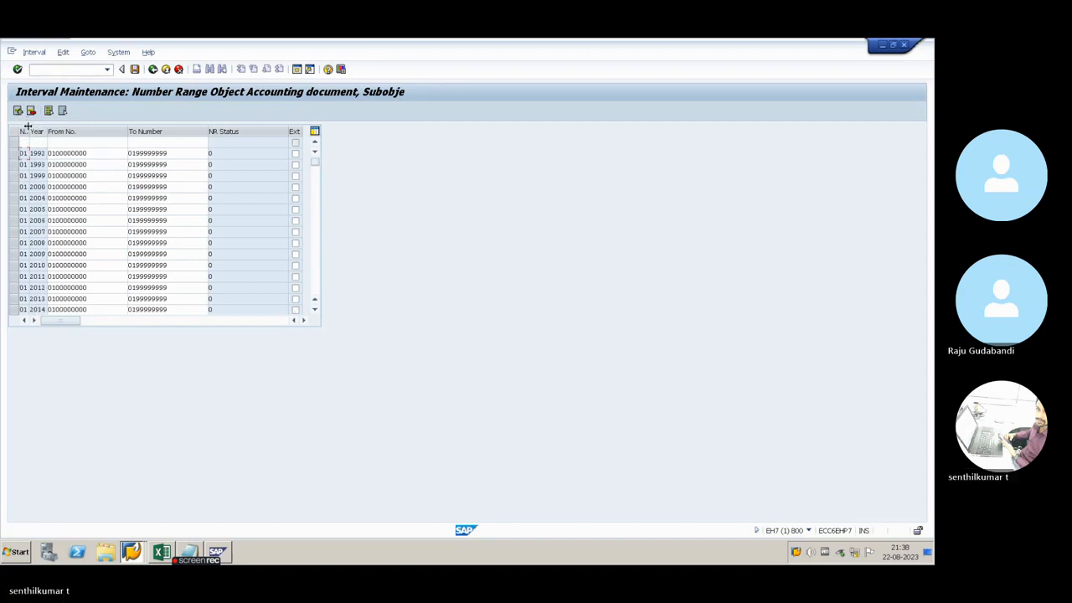
{"action": "key", "text": "alt+Tab"}
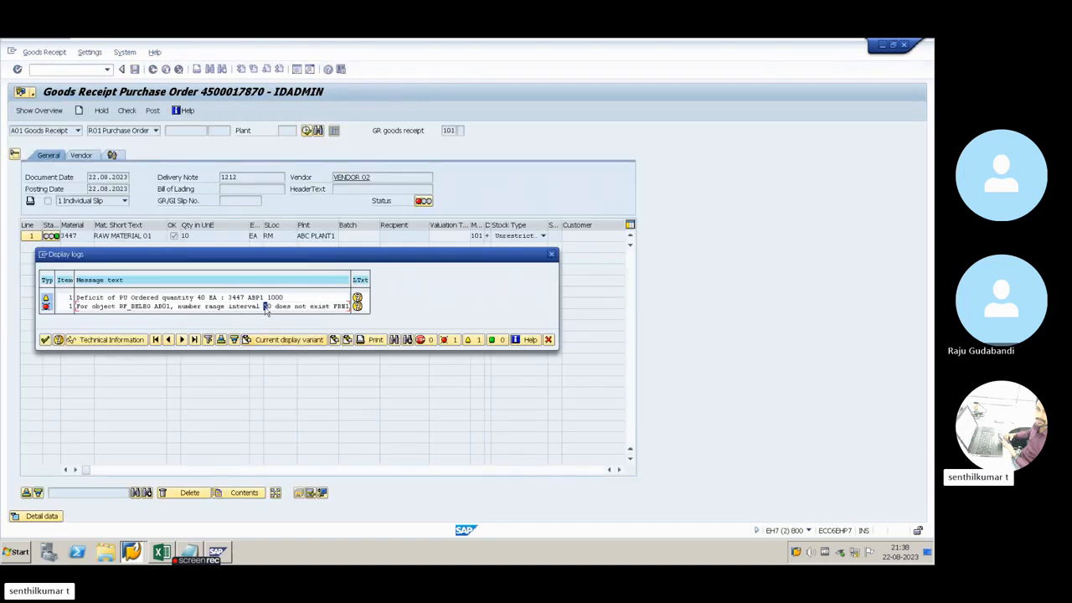
{"action": "key", "text": "alt+Tab"}
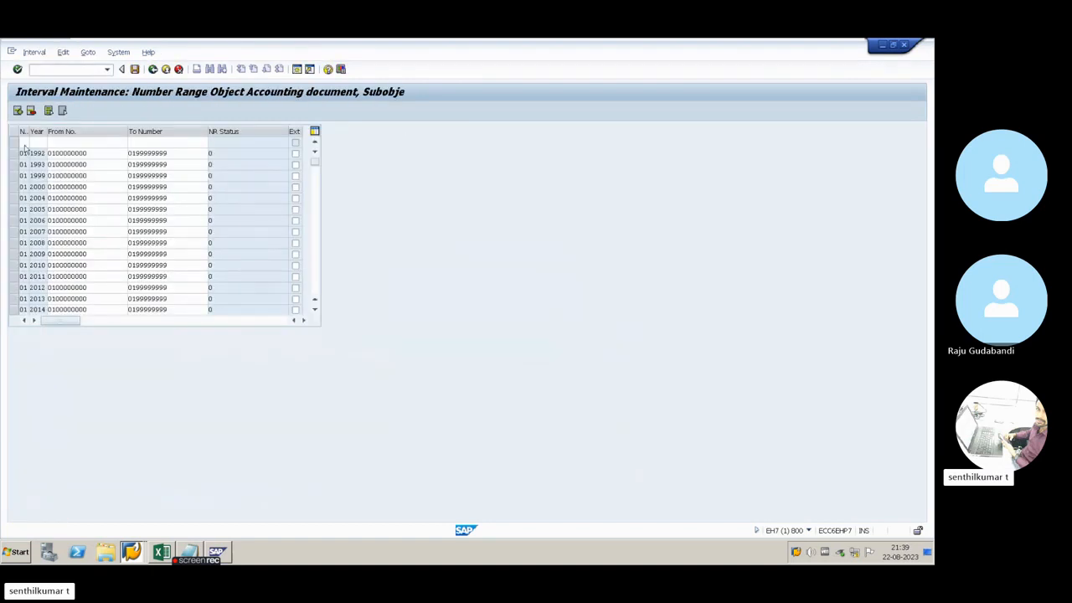
{"action": "type", "text": "50"}
{"action": "key", "text": "Tab"}
{"action": "type", "text": "2023"}
{"action": "key", "text": "Tab"}
{"action": "type", "text": "5000000000"}
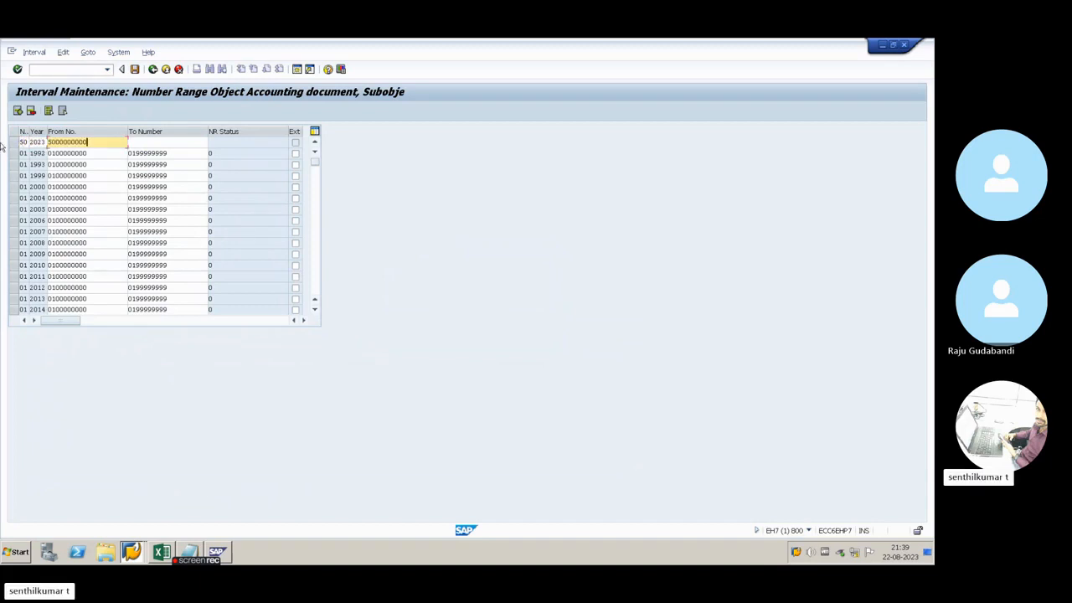
{"action": "left_click_drag", "start_coordinate": [96, 143], "coordinate": [33, 142]}
{"action": "key", "text": "ctrl+c"}
{"action": "left_click", "coordinate": [159, 143]}
{"action": "key", "text": "ctrl+v"}
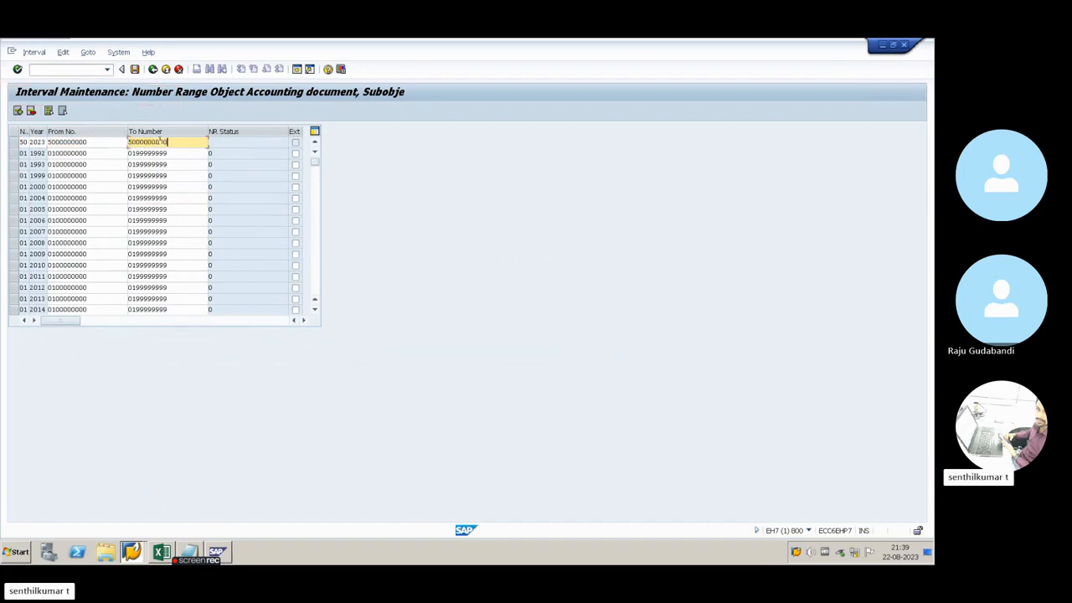
{"action": "key", "text": "BackSpace"}
{"action": "key", "text": "BackSpace"}
{"action": "key", "text": "BackSpace"}
{"action": "key", "text": "BackSpace"}
{"action": "key", "text": "BackSpace"}
{"action": "key", "text": "BackSpace"}
{"action": "key", "text": "BackSpace"}
{"action": "key", "text": "BackSpace"}
{"action": "key", "text": "BackSpace"}
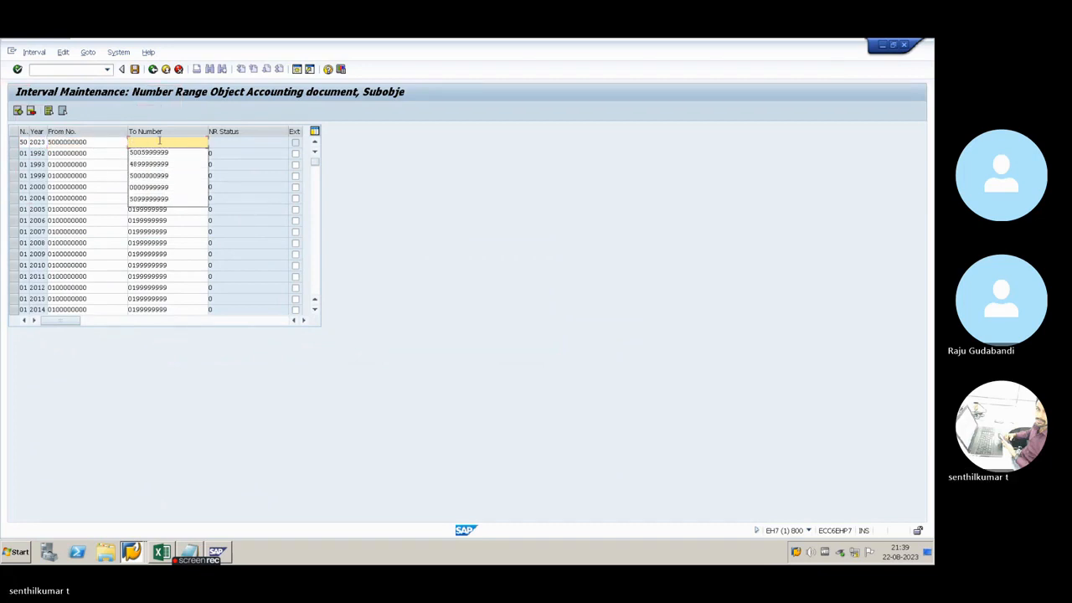
{"action": "type", "text": "5999999999"}
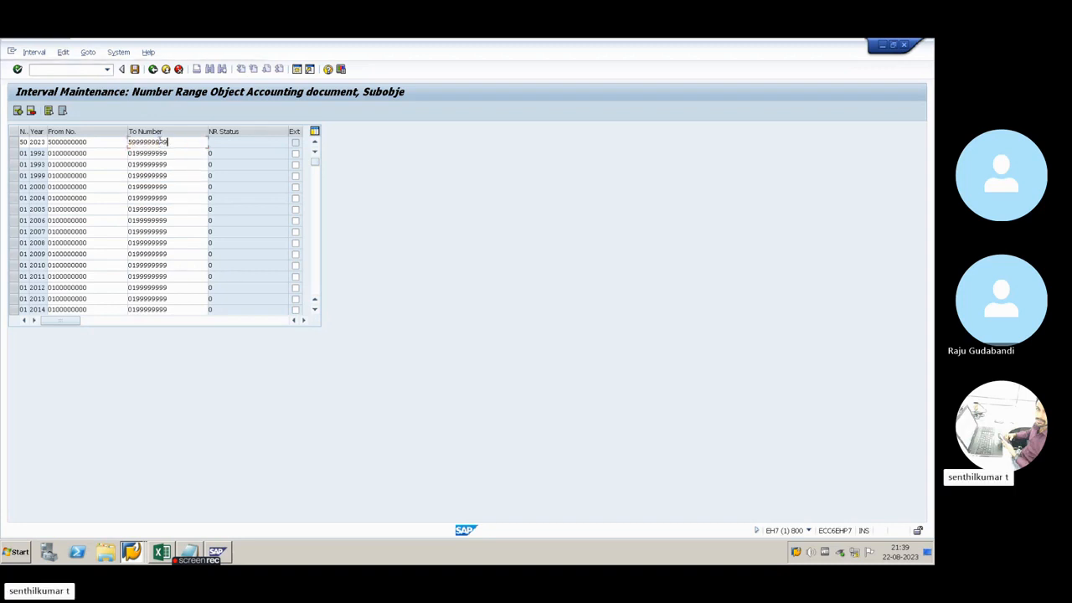
{"action": "key", "text": "Return"}
Locate the new 2023 line of interval 50, save the intervals and acknowledge the transport notice
{"action": "left_click_drag", "start_coordinate": [314, 162], "coordinate": [316, 252]}
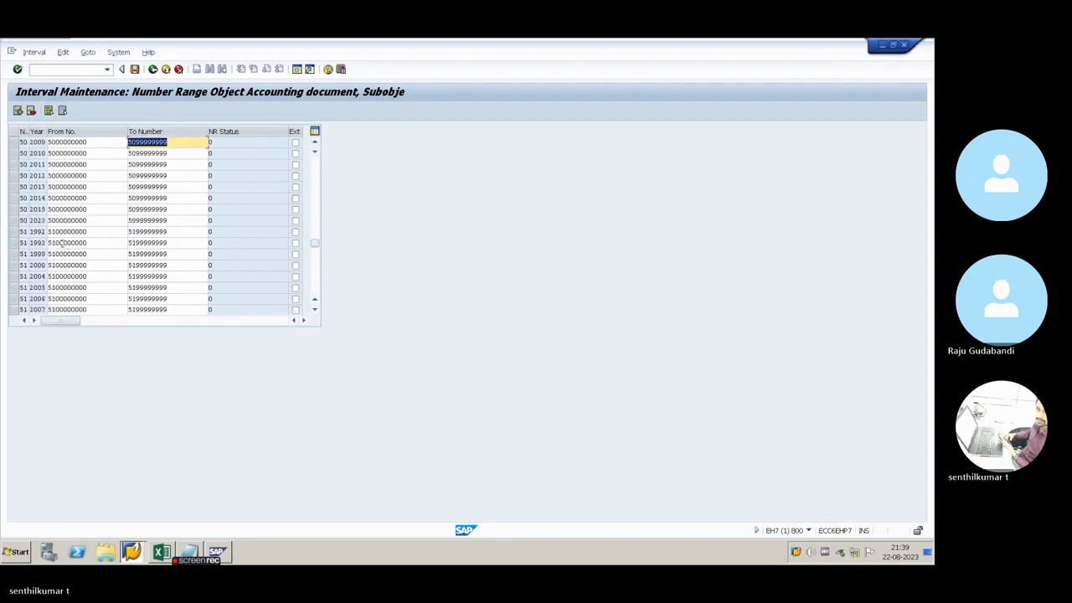
{"action": "left_click", "coordinate": [14, 221]}
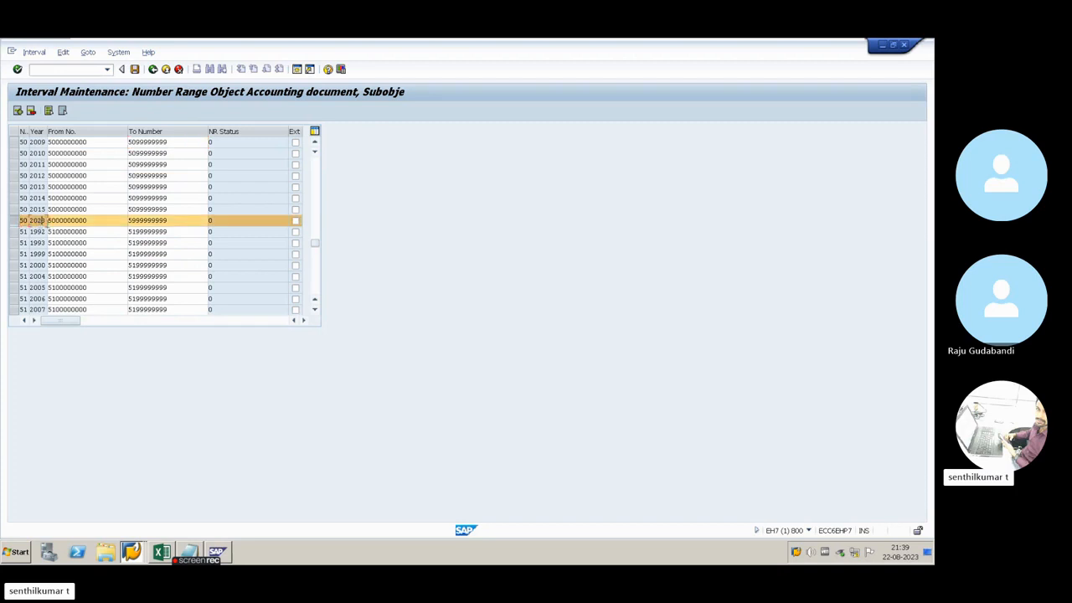
{"action": "left_click", "coordinate": [137, 69]}
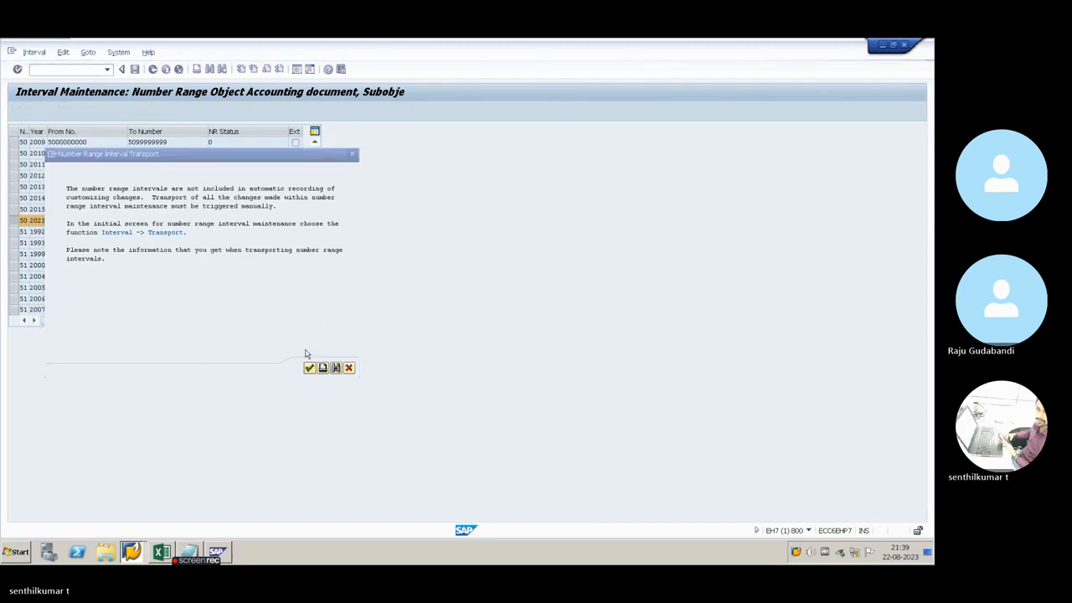
{"action": "left_click", "coordinate": [153, 70]}
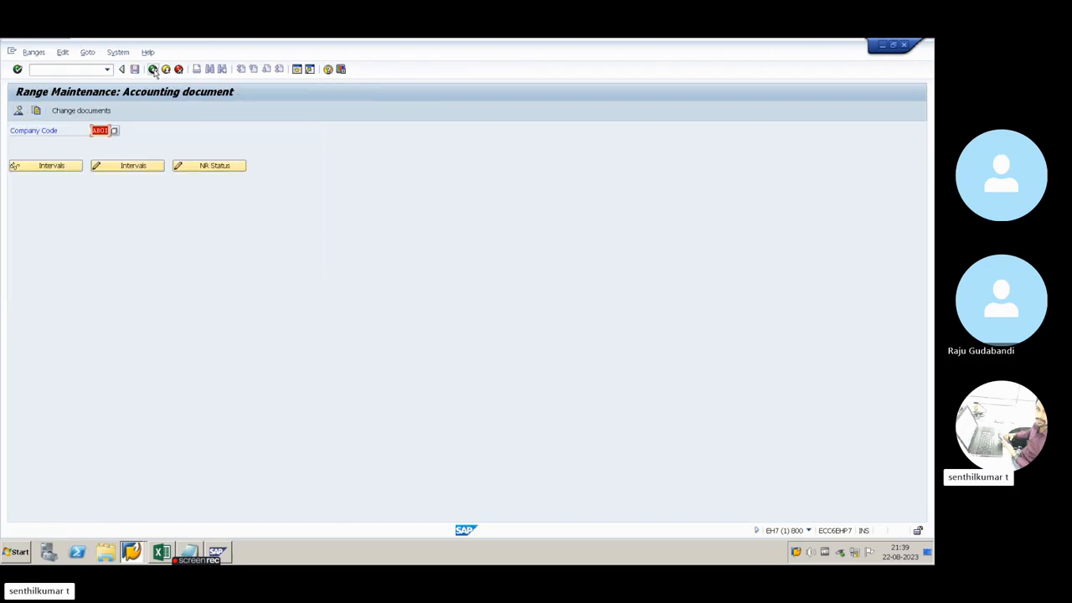
Return to the goods receipt session, close its message log and post the receipt again
{"action": "key", "text": "alt+Tab"}
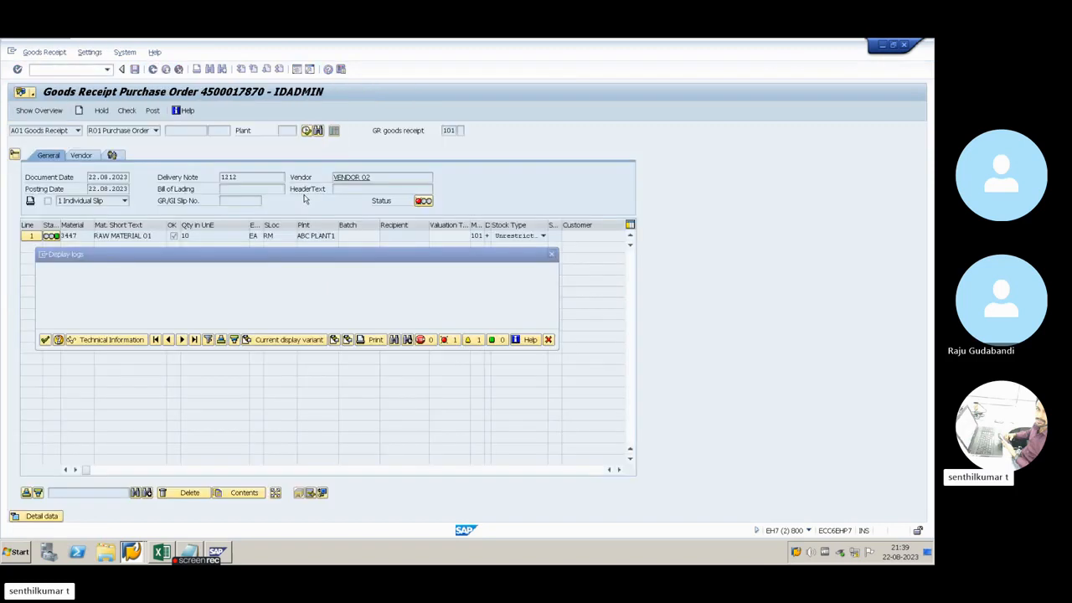
{"action": "left_click", "coordinate": [45, 339]}
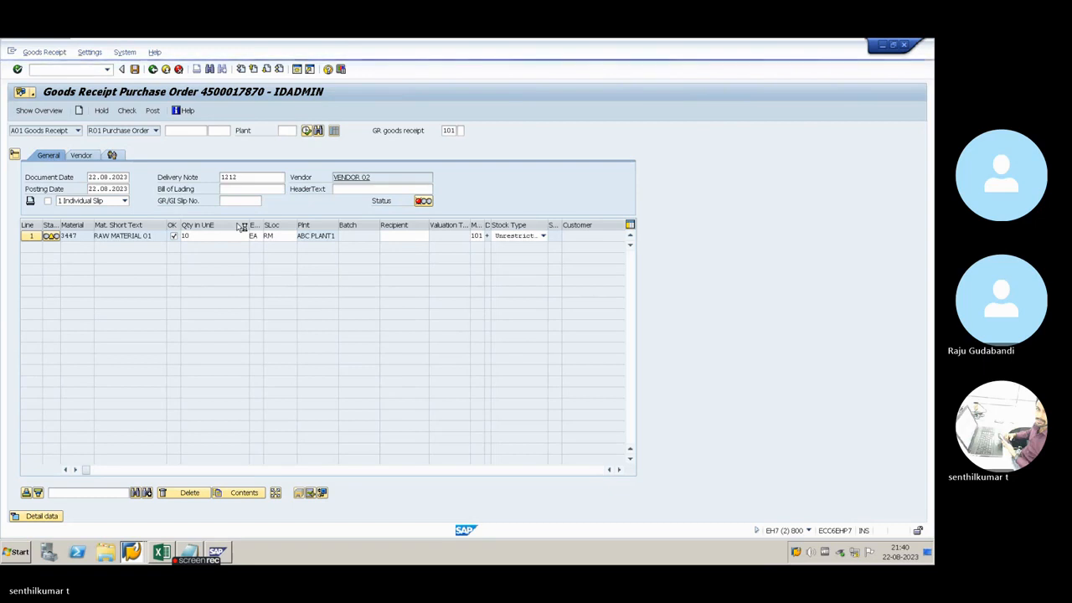
{"action": "key", "text": "ctrl+s"}
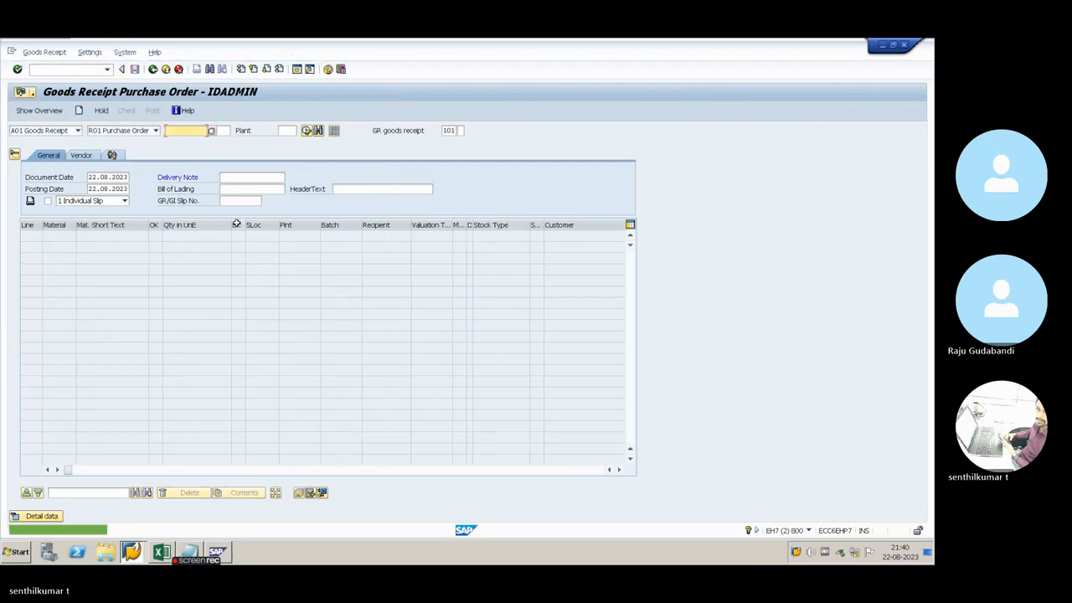
Read the long text of the posting message, noting the material document number, and close it
{"action": "left_click", "coordinate": [92, 534]}
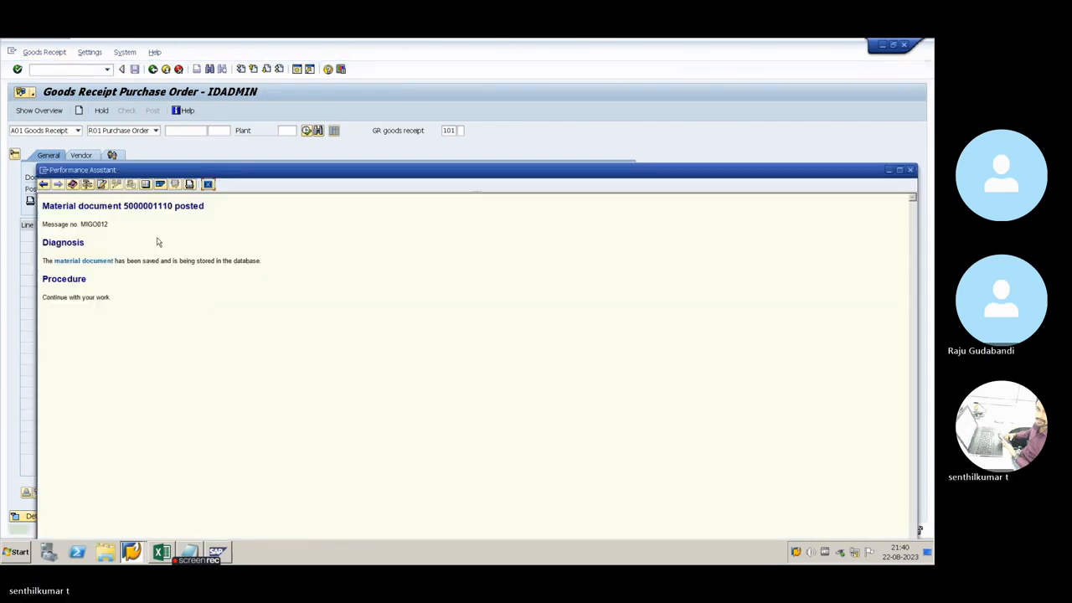
{"action": "left_click_drag", "start_coordinate": [124, 206], "coordinate": [174, 210]}
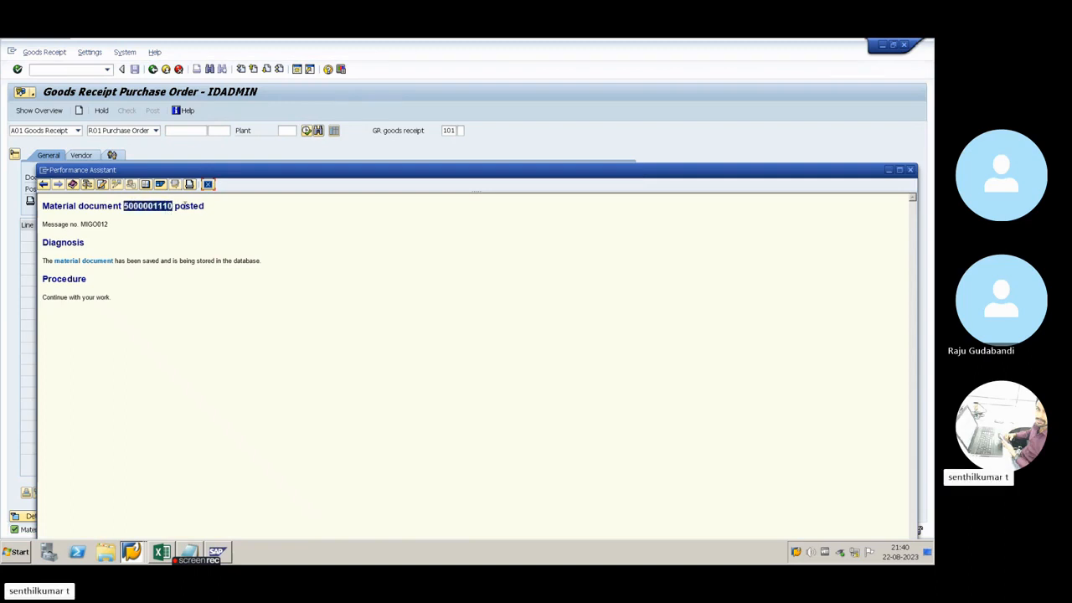
{"action": "left_click", "coordinate": [208, 184]}
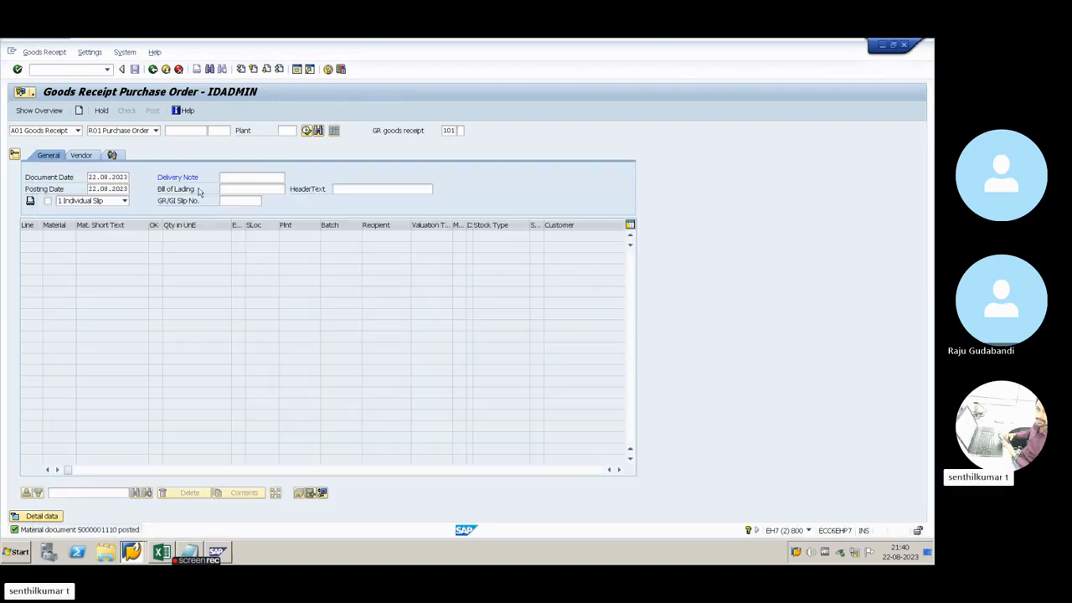
Switch the transaction to A04 Display and open the posted 2023 material document
{"action": "left_click", "coordinate": [78, 131]}
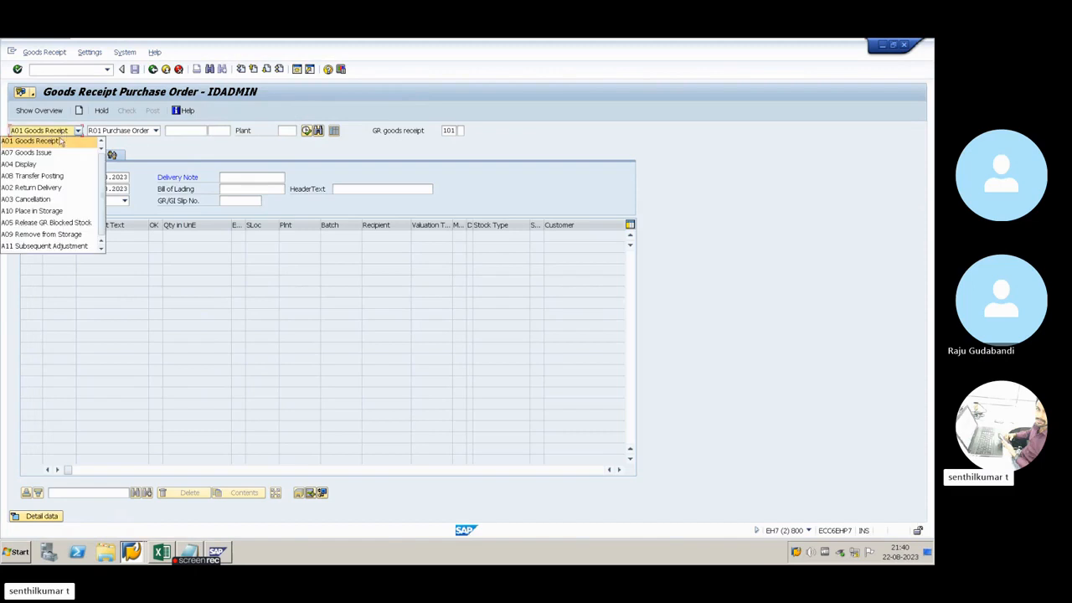
{"action": "left_click", "coordinate": [24, 164]}
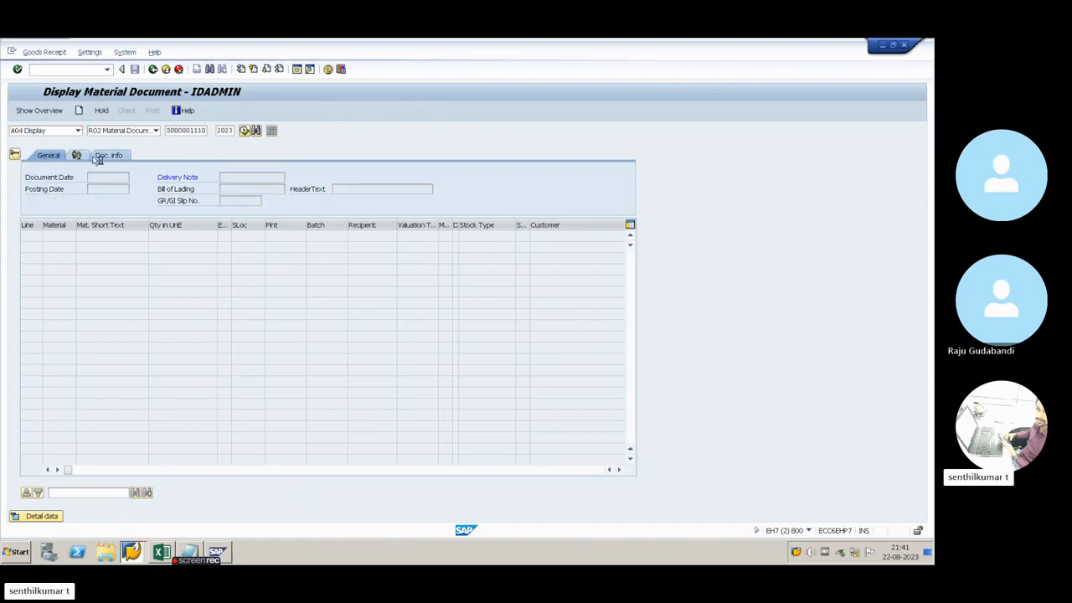
{"action": "key", "text": "Return"}
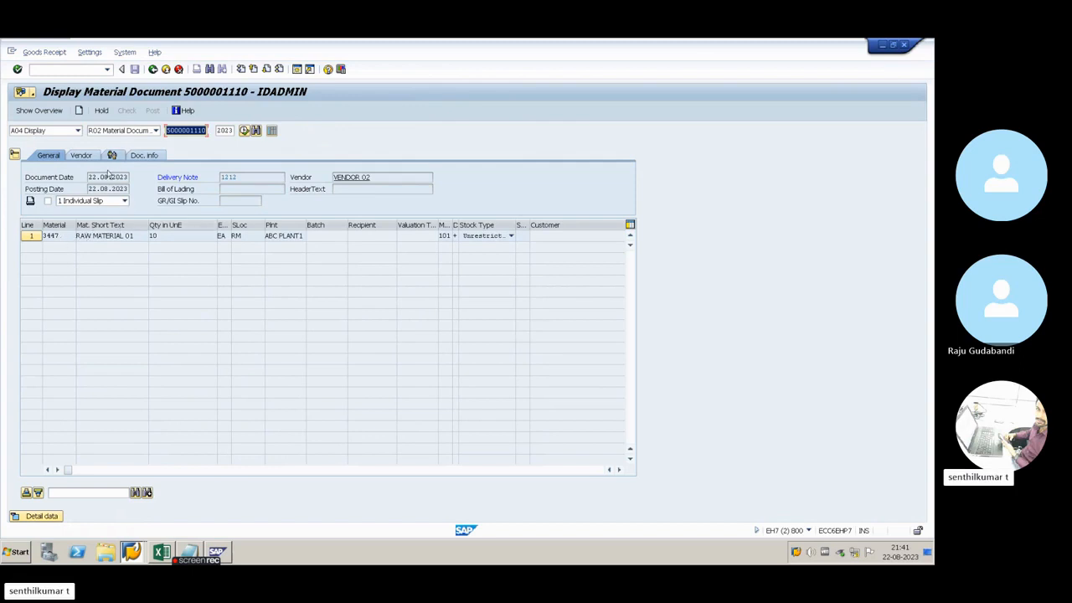
Expand the item details and review the material, quantity, location, purchase order and partner data
{"action": "left_click", "coordinate": [41, 516]}
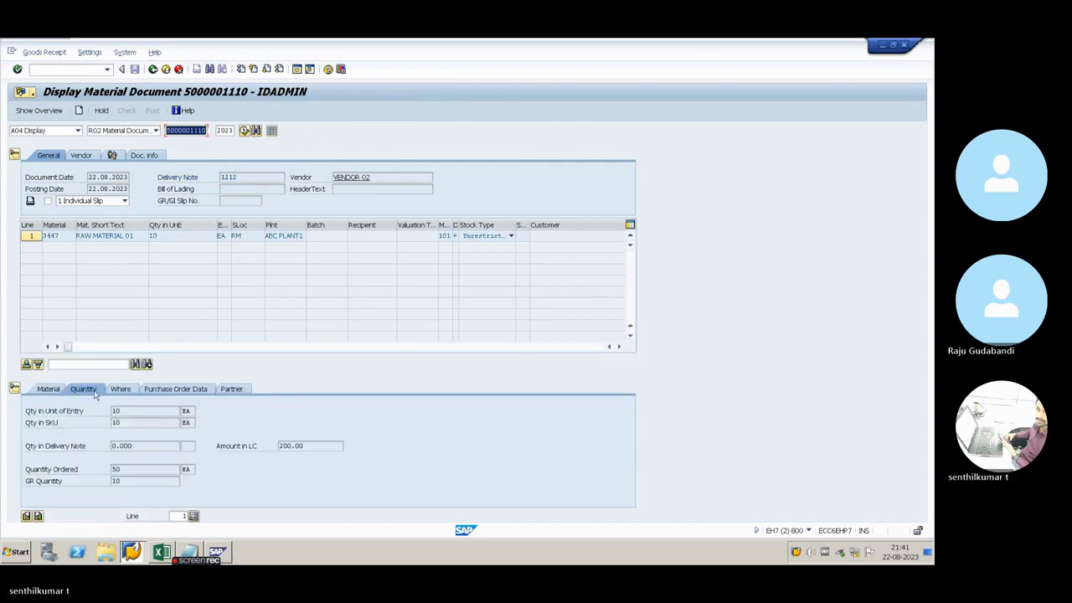
{"action": "left_click", "coordinate": [53, 390]}
{"action": "left_click", "coordinate": [77, 391]}
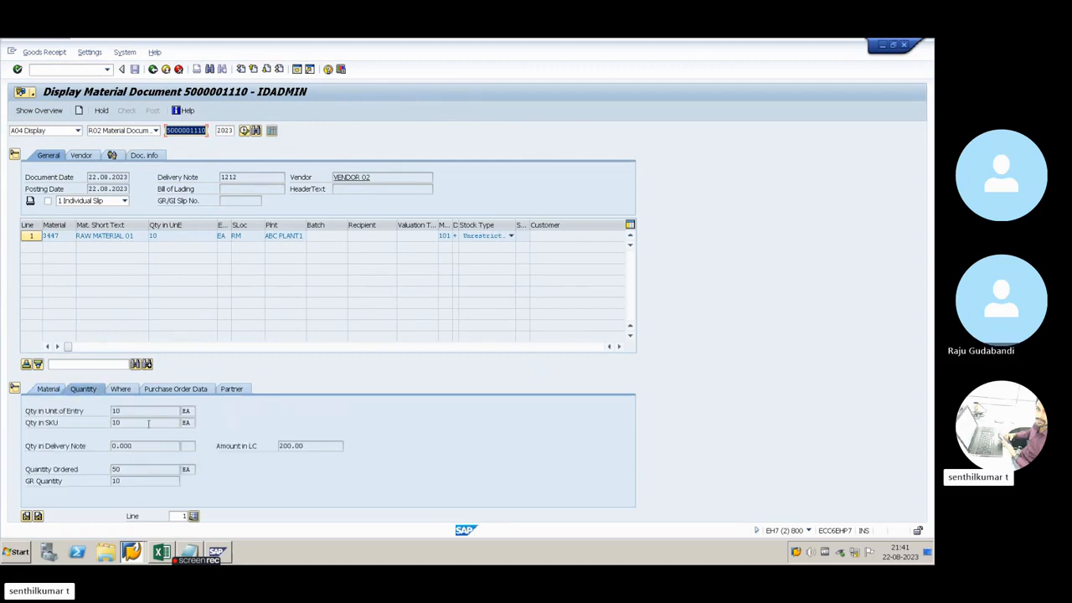
{"action": "left_click", "coordinate": [121, 389]}
{"action": "left_click", "coordinate": [172, 389]}
{"action": "left_click", "coordinate": [233, 390]}
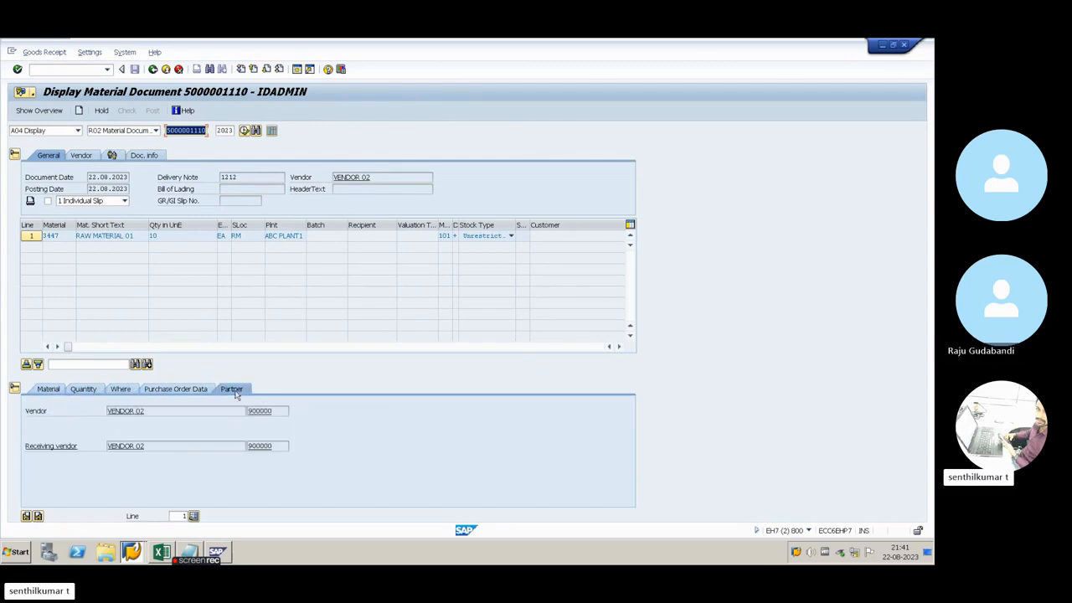
View the list of FI documents linked to the material document in its document information, and close the list
{"action": "left_click", "coordinate": [142, 156]}
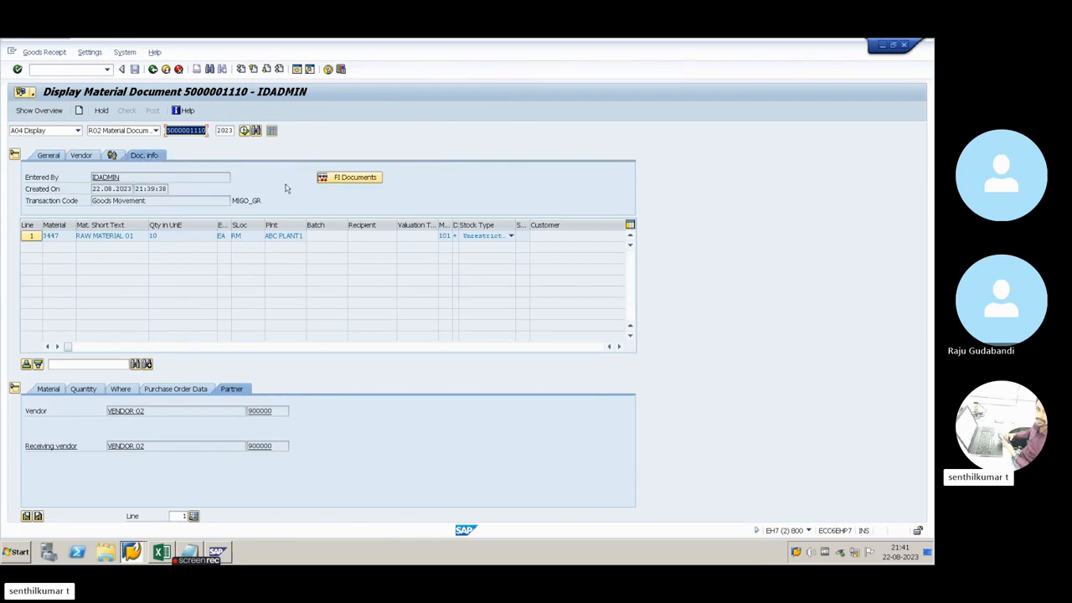
{"action": "left_click", "coordinate": [358, 183]}
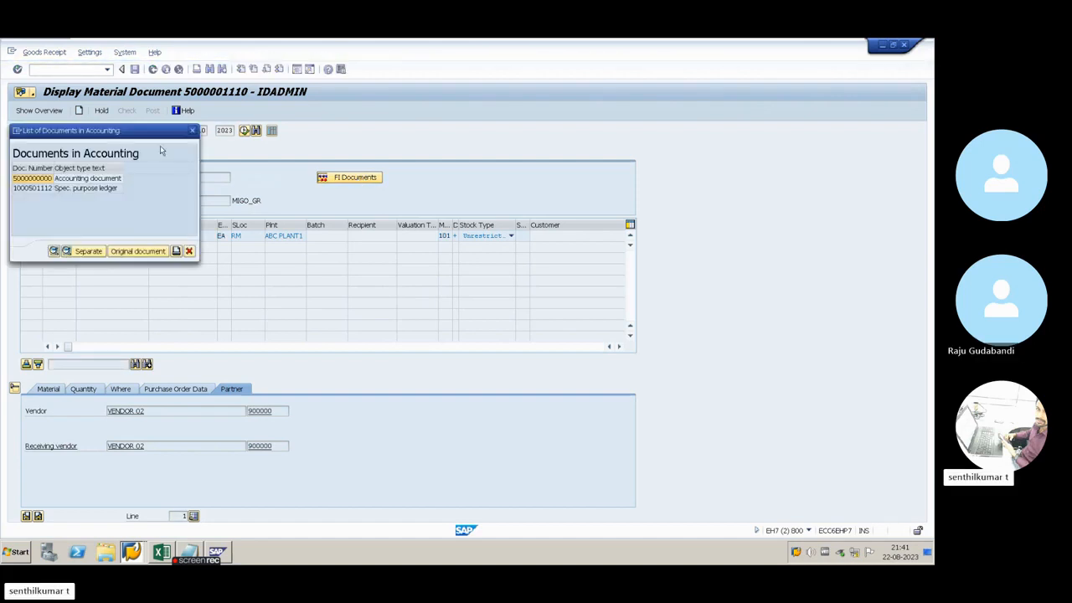
{"action": "left_click_drag", "start_coordinate": [148, 136], "coordinate": [237, 202]}
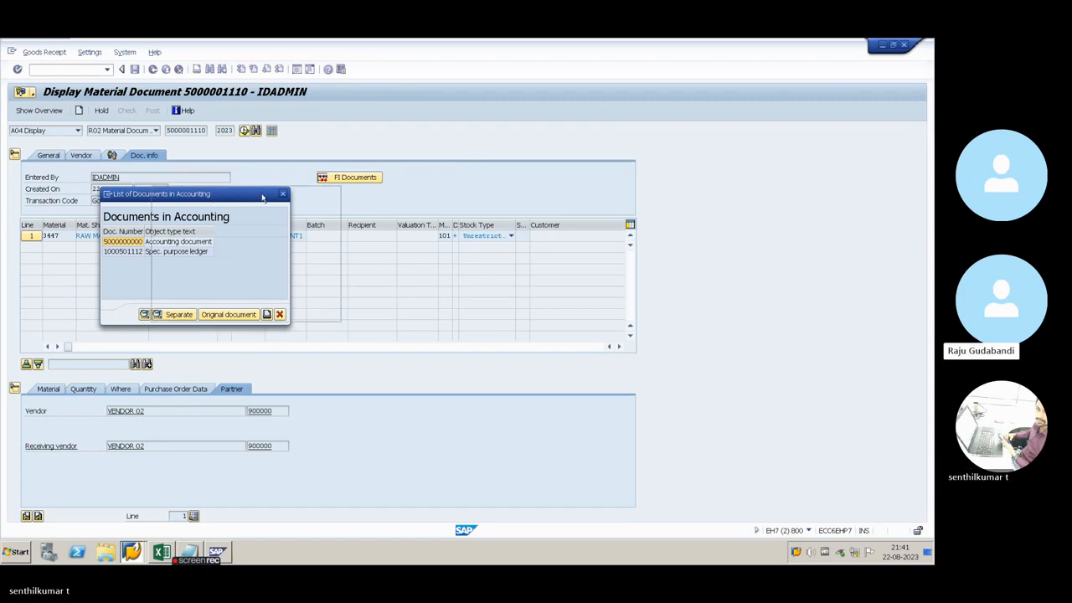
{"action": "left_click_drag", "start_coordinate": [212, 199], "coordinate": [263, 197]}
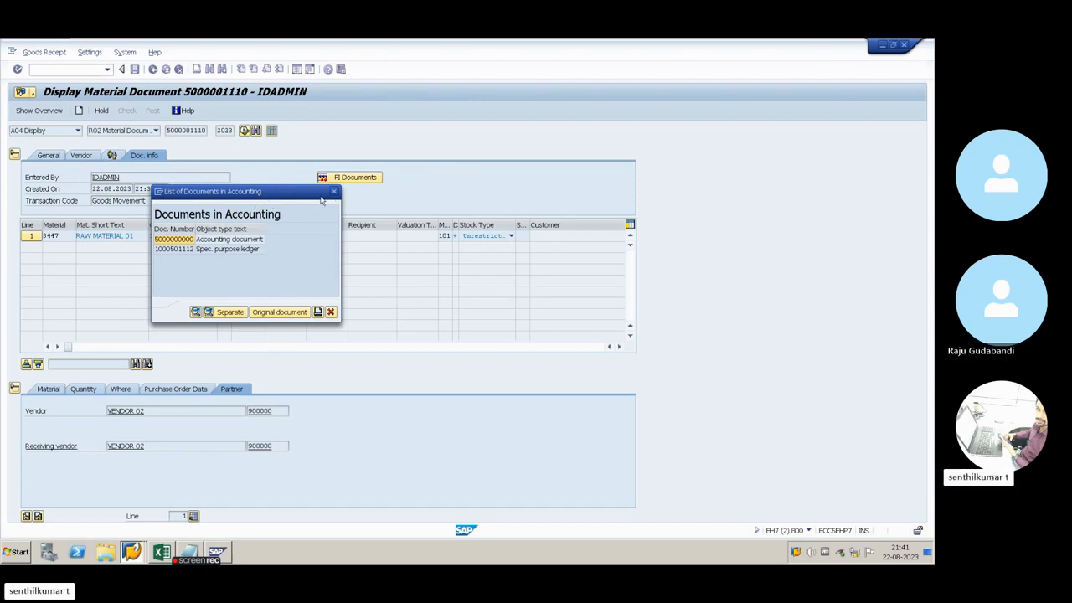
{"action": "left_click", "coordinate": [334, 192]}
{"action": "left_click", "coordinate": [33, 93]}
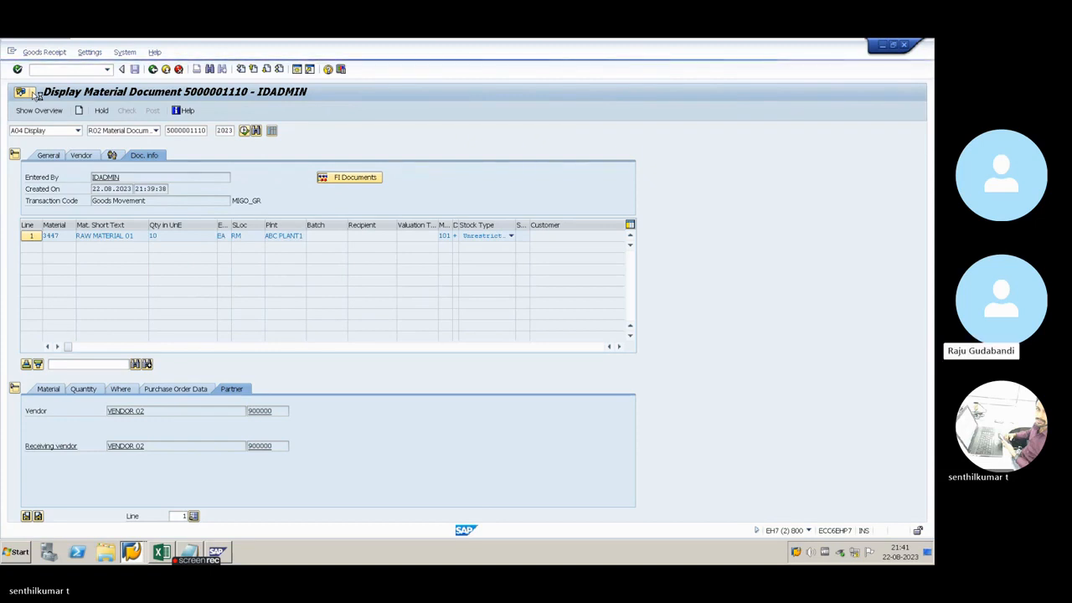
{"action": "left_click", "coordinate": [32, 94]}
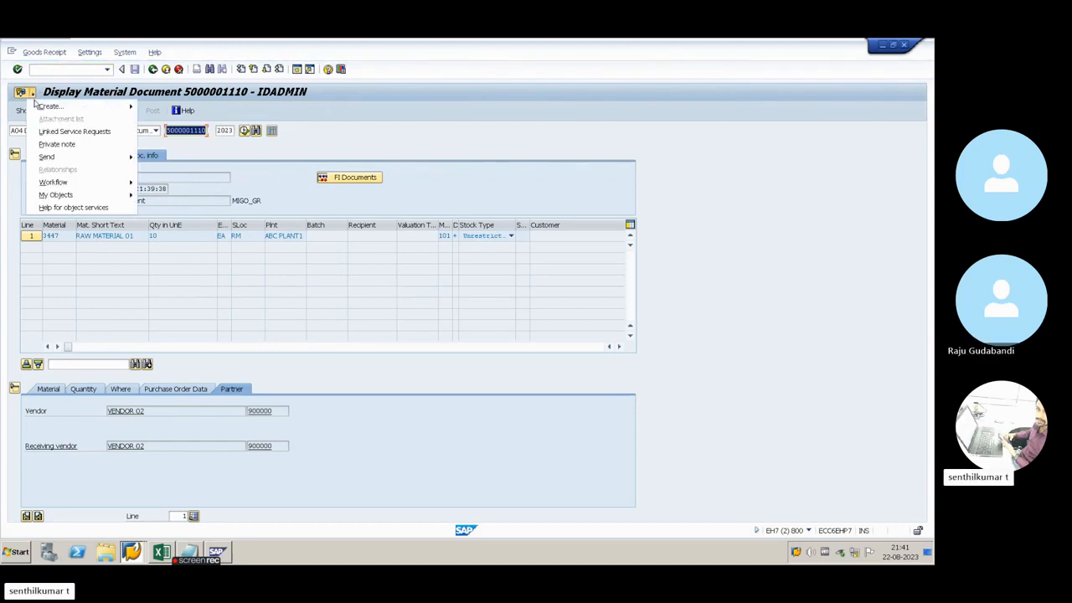
{"action": "mouse_move", "coordinate": [38, 108]}
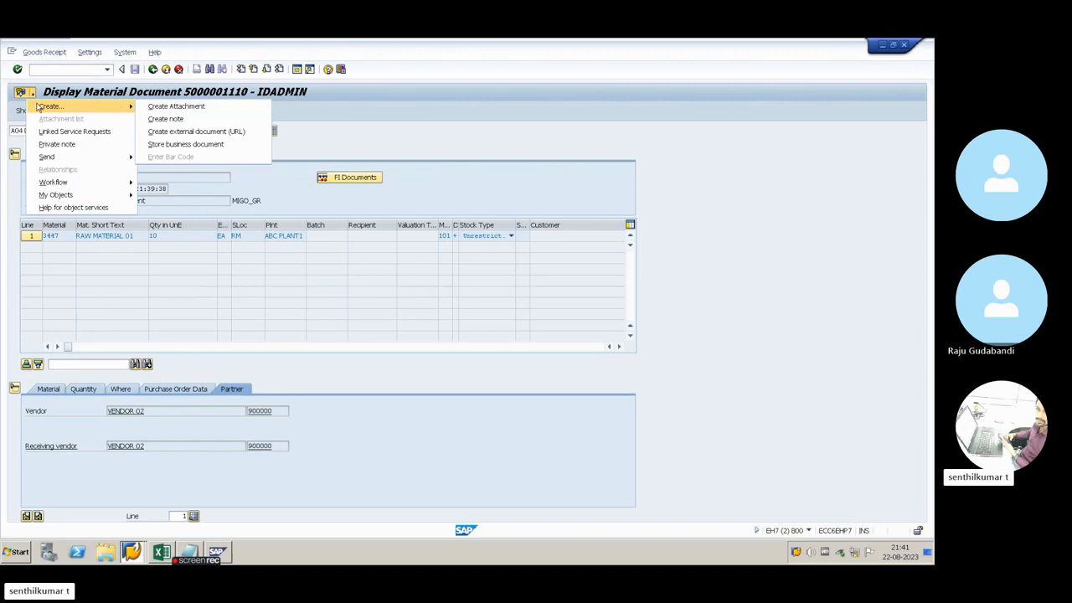
{"action": "left_click", "coordinate": [165, 108]}
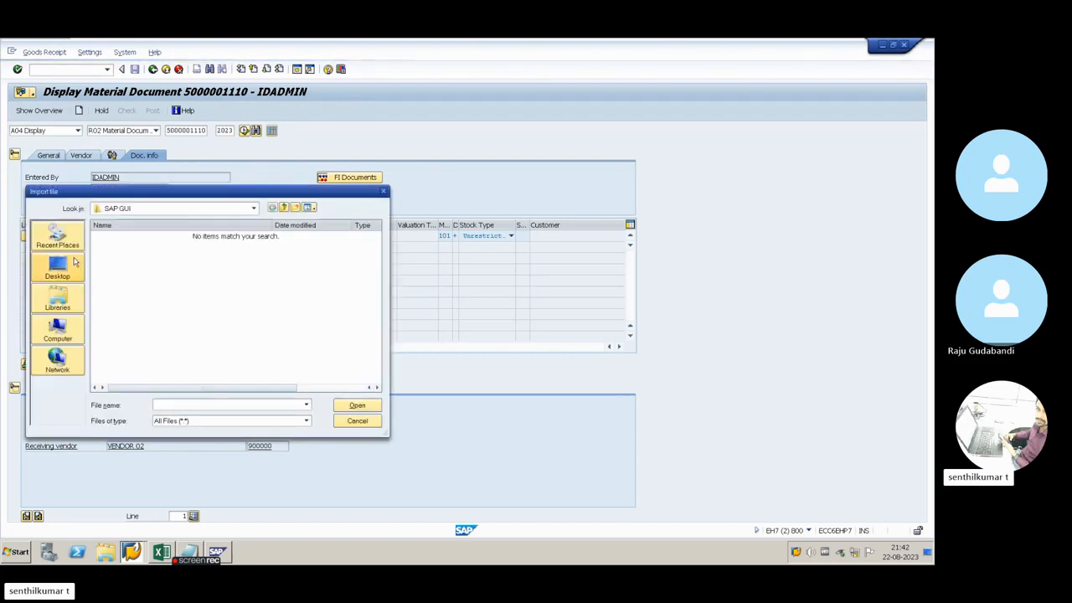
{"action": "left_click", "coordinate": [43, 269]}
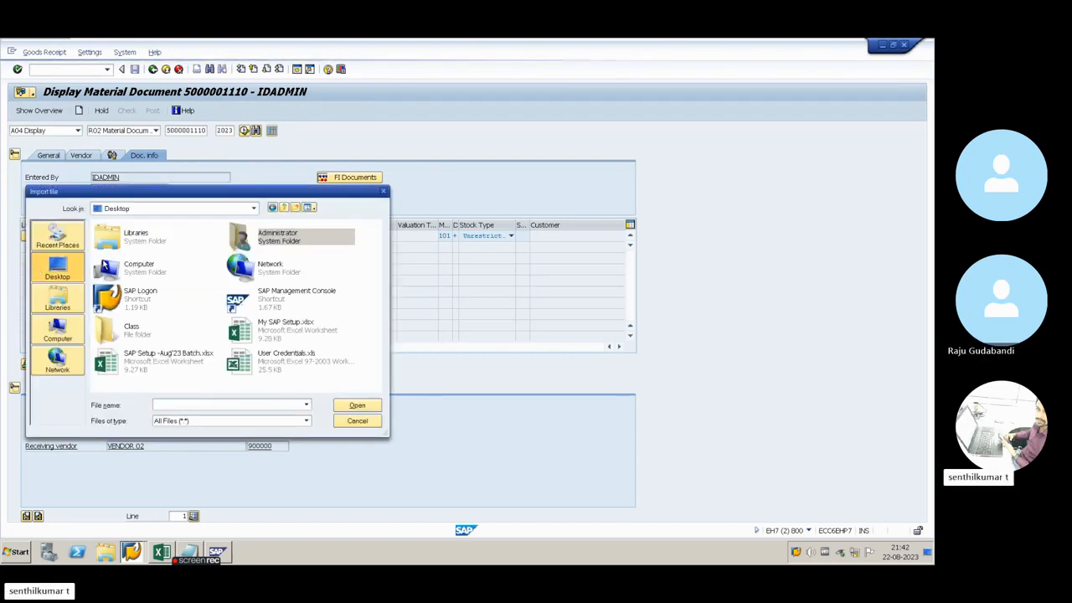
{"action": "left_click", "coordinate": [382, 192]}
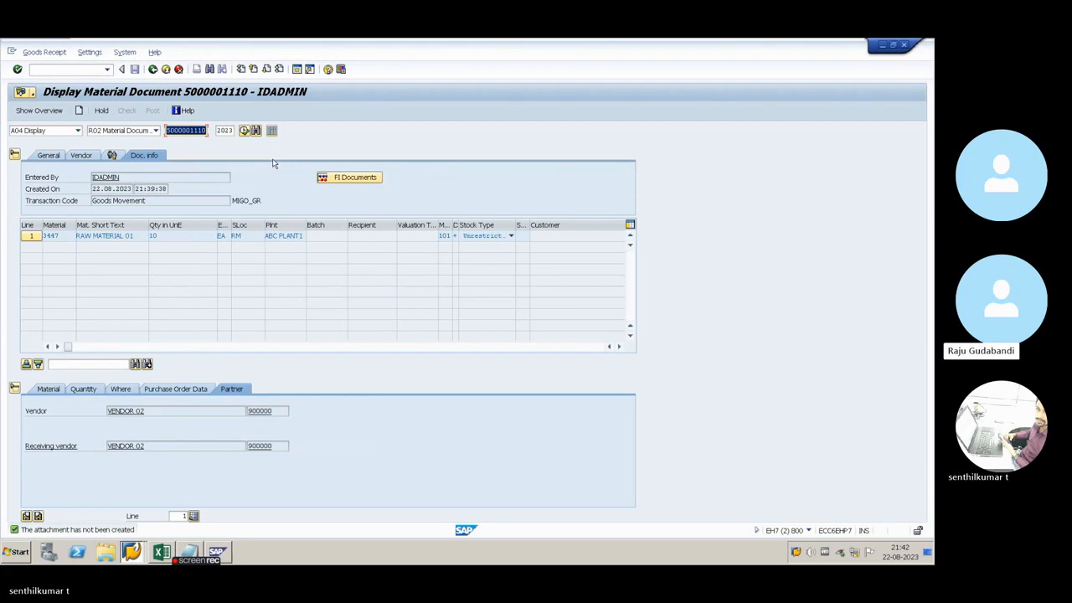
Open the accounting document from the material document's FI documents list and compare the accounts and amounts of its two line items
{"action": "left_click", "coordinate": [344, 179]}
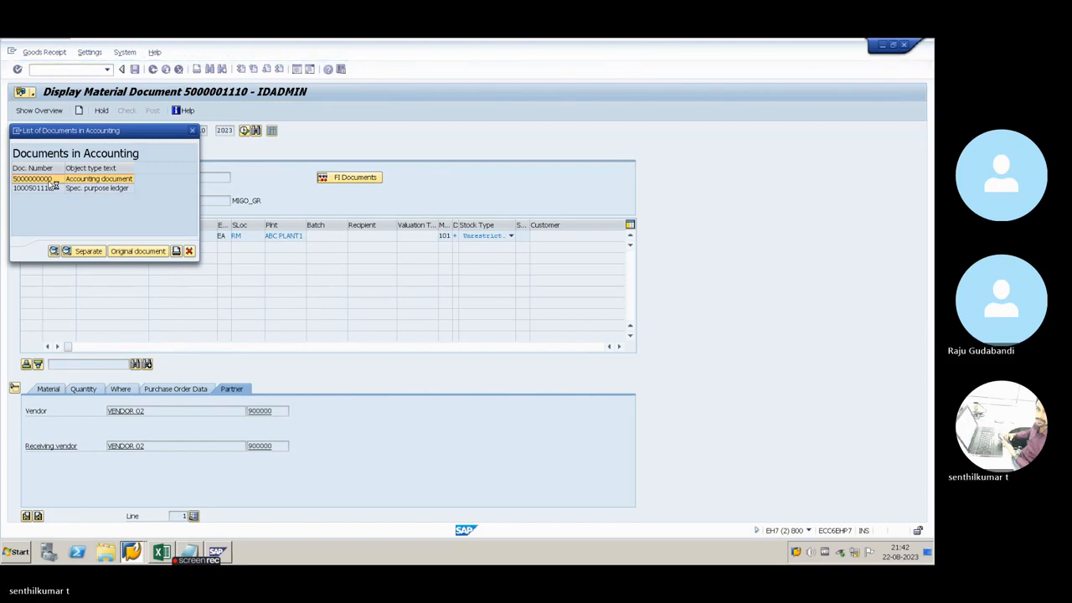
{"action": "double_click", "coordinate": [50, 181]}
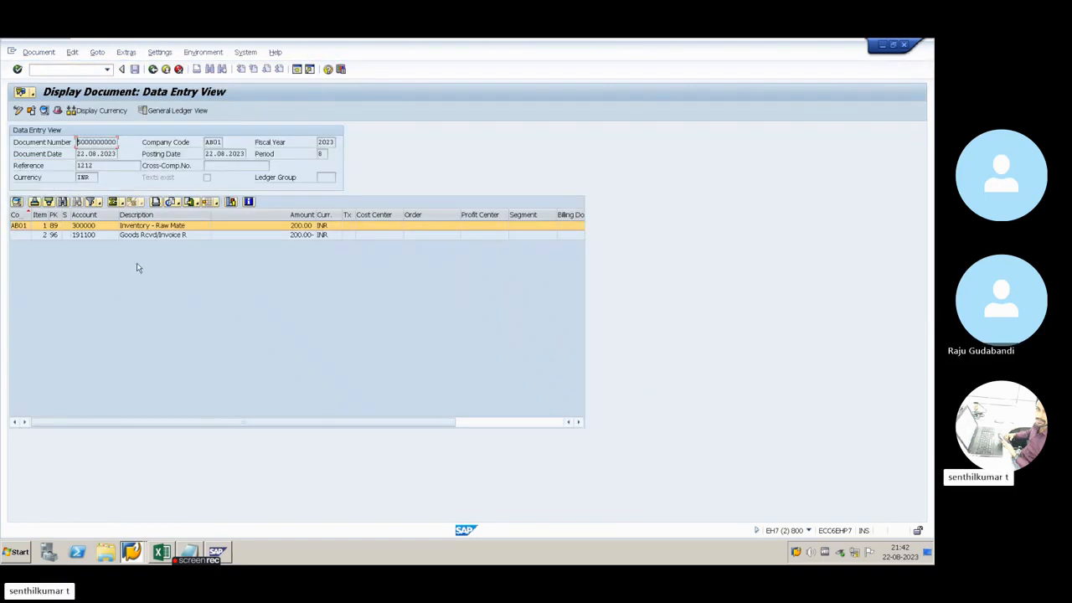
{"action": "left_click", "coordinate": [91, 235]}
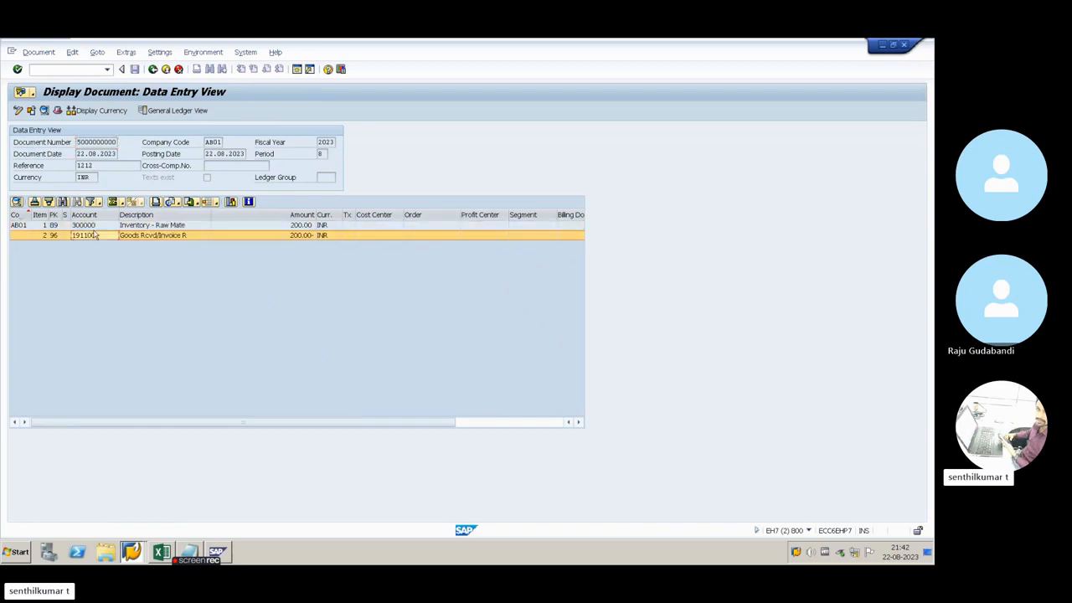
{"action": "left_click", "coordinate": [96, 227]}
{"action": "left_click", "coordinate": [98, 235]}
{"action": "left_click", "coordinate": [311, 238]}
{"action": "left_click", "coordinate": [302, 227]}
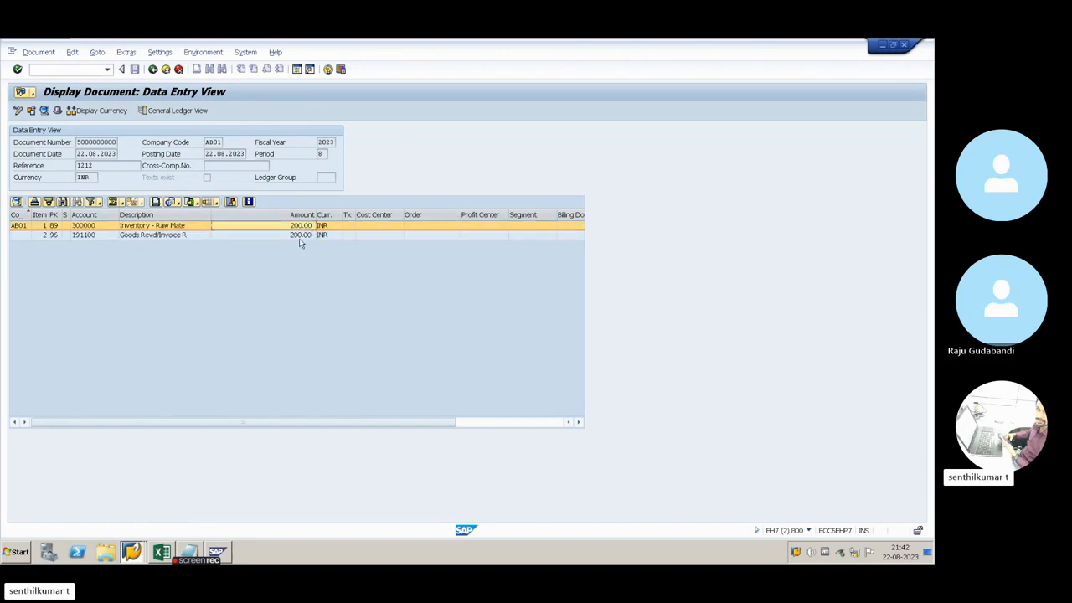
{"action": "left_click", "coordinate": [301, 237]}
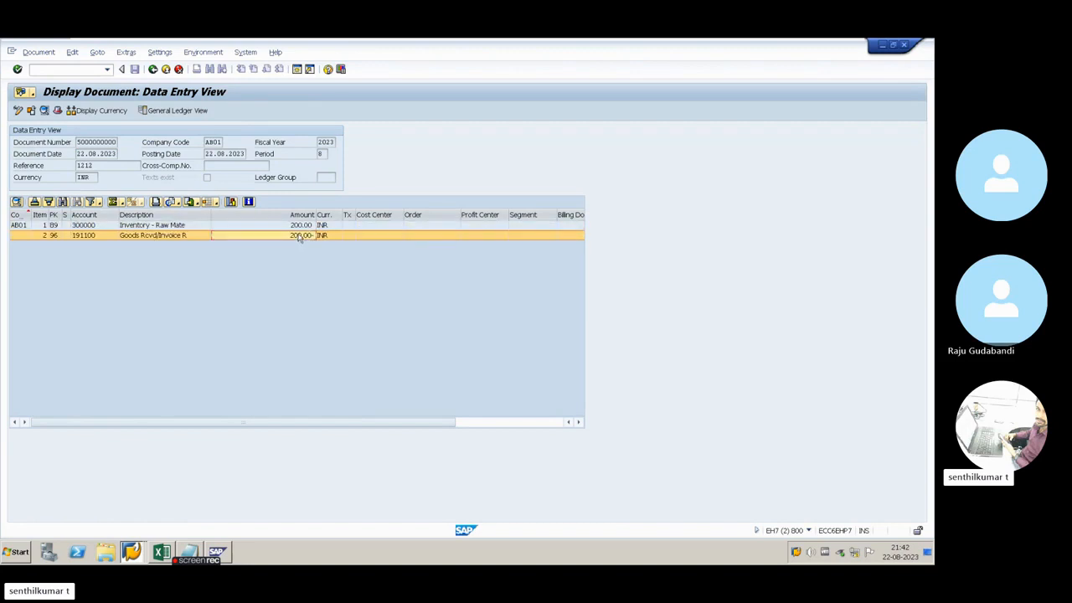
{"action": "left_click_drag", "start_coordinate": [210, 218], "coordinate": [199, 220]}
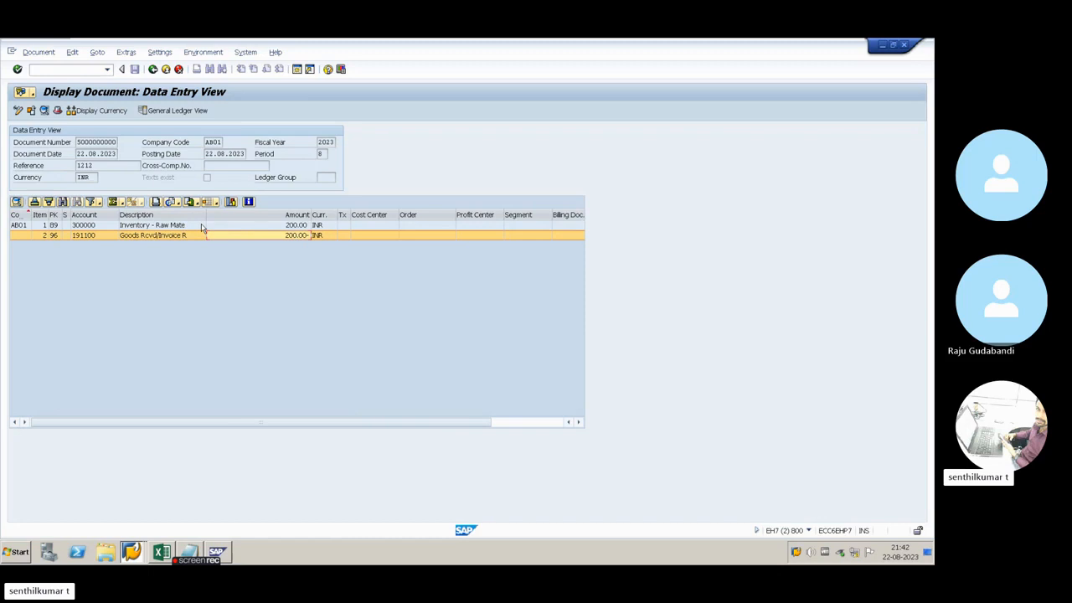
Examine how the raw material inventory line and the goods received/invoice received line offset each other in description and amount
{"action": "left_click", "coordinate": [154, 230]}
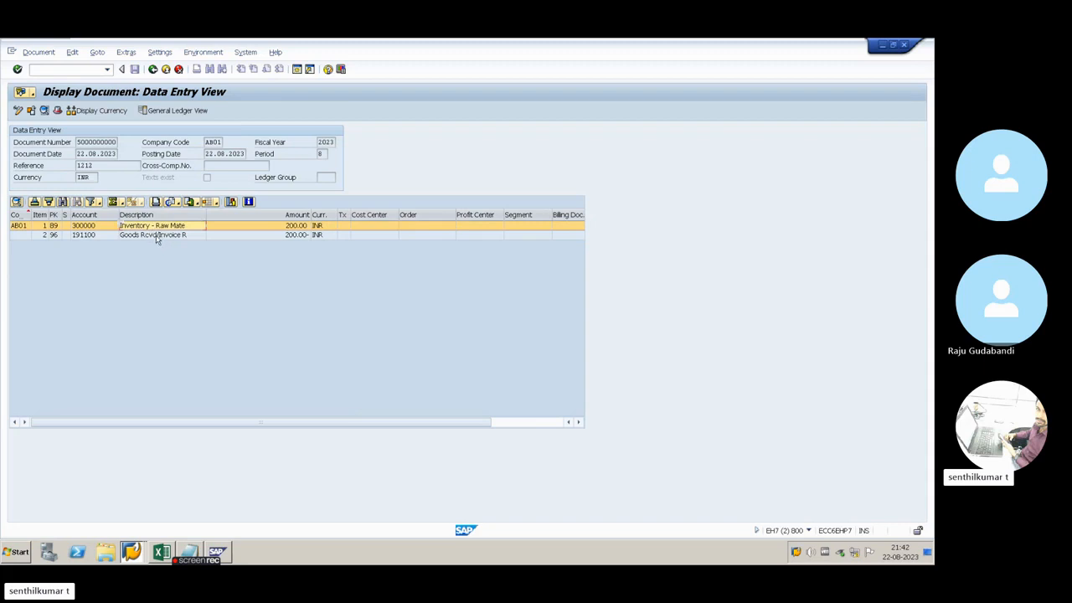
{"action": "left_click", "coordinate": [156, 237]}
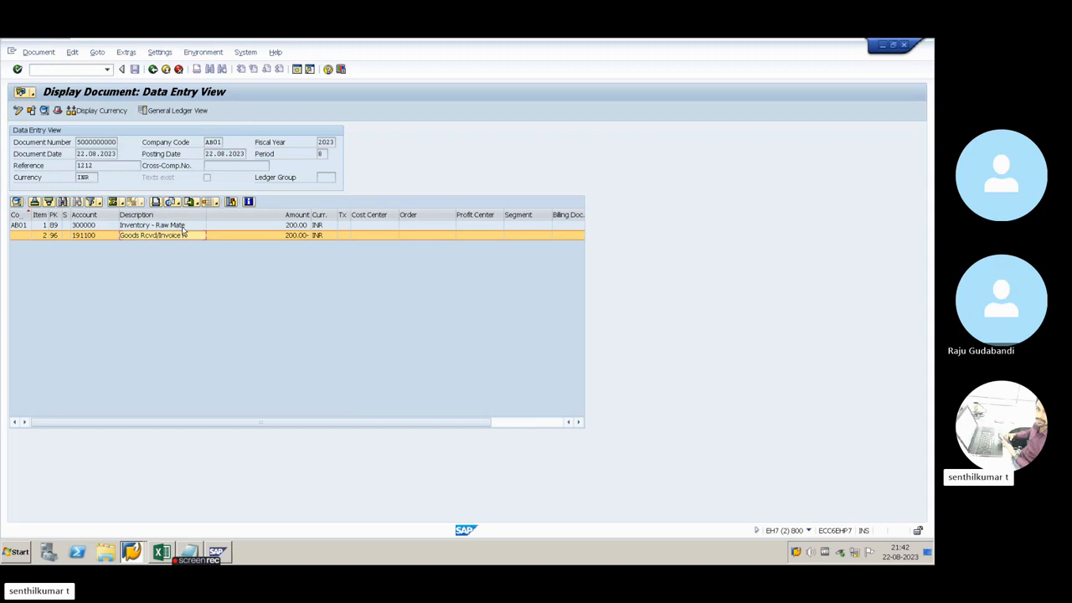
{"action": "left_click", "coordinate": [182, 228]}
{"action": "left_click", "coordinate": [172, 235]}
{"action": "left_click", "coordinate": [166, 227]}
{"action": "left_click", "coordinate": [165, 237]}
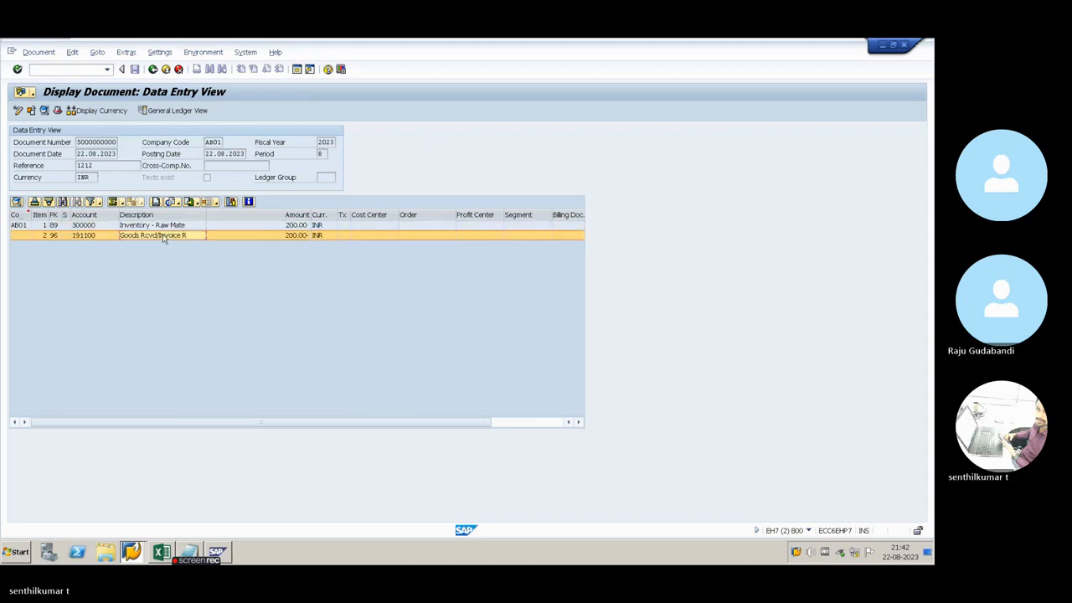
{"action": "left_click", "coordinate": [180, 227]}
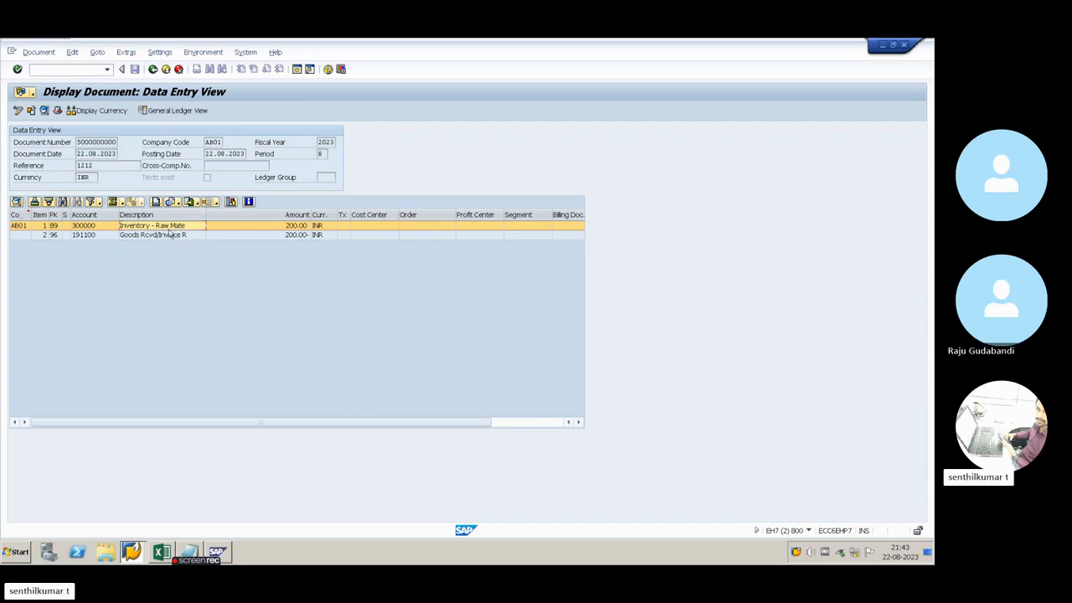
{"action": "left_click", "coordinate": [141, 237]}
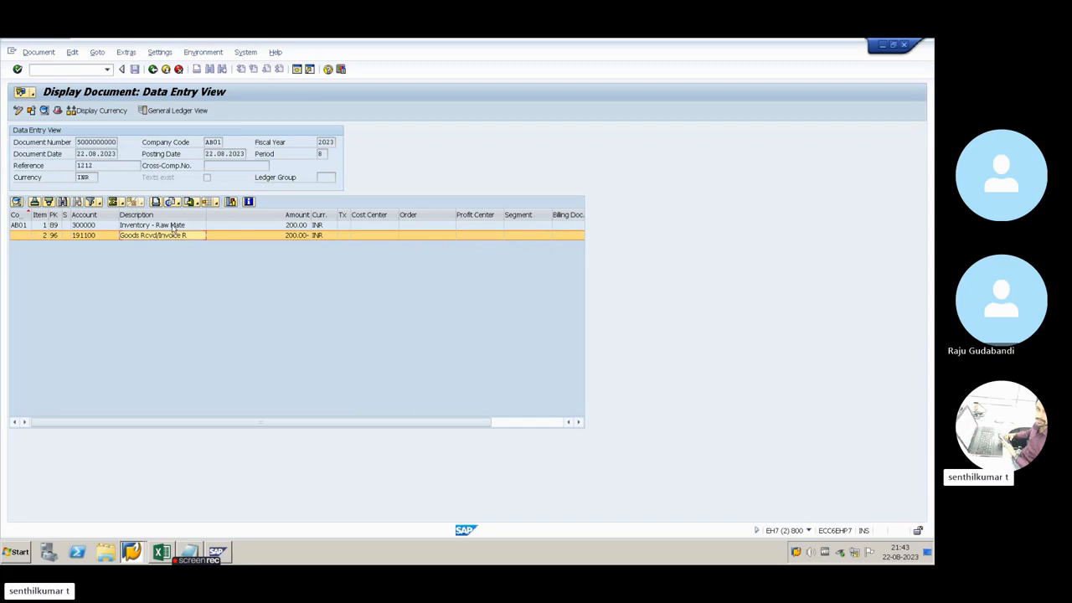
{"action": "left_click", "coordinate": [173, 226]}
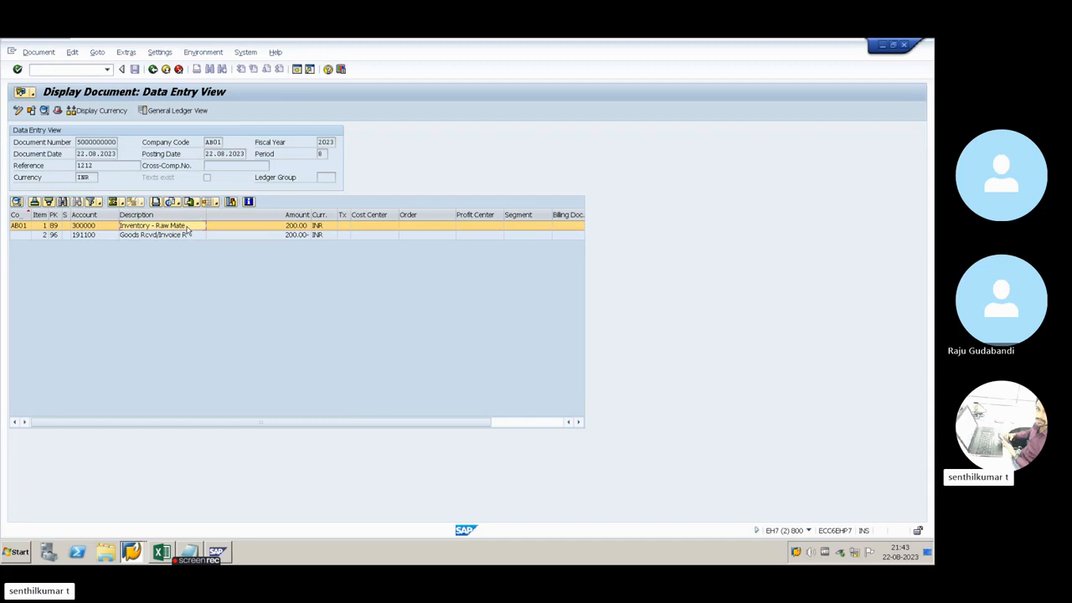
{"action": "left_click", "coordinate": [268, 229]}
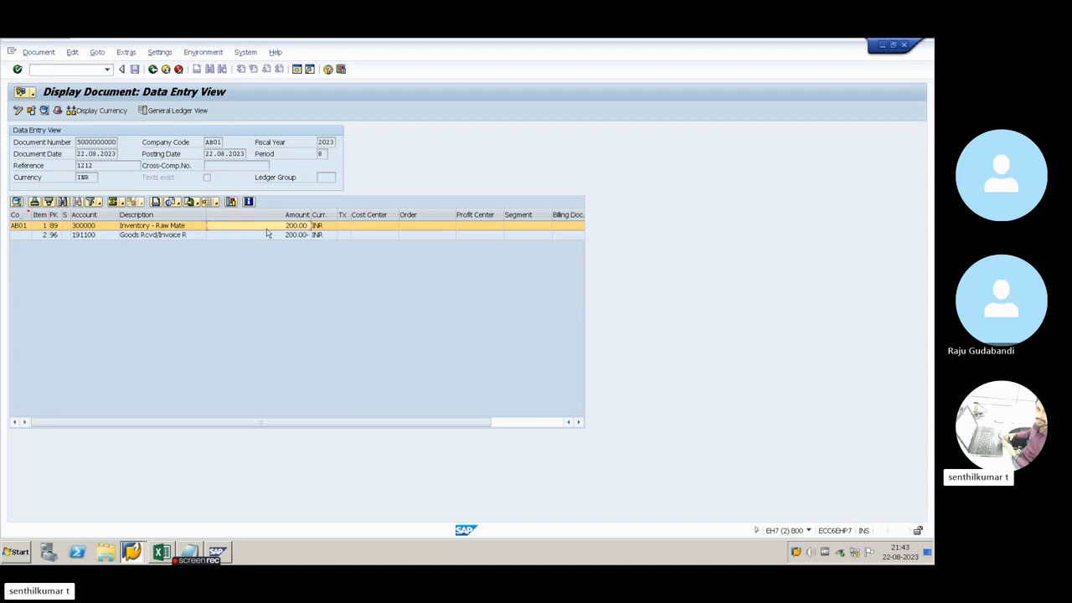
{"action": "left_click", "coordinate": [181, 239]}
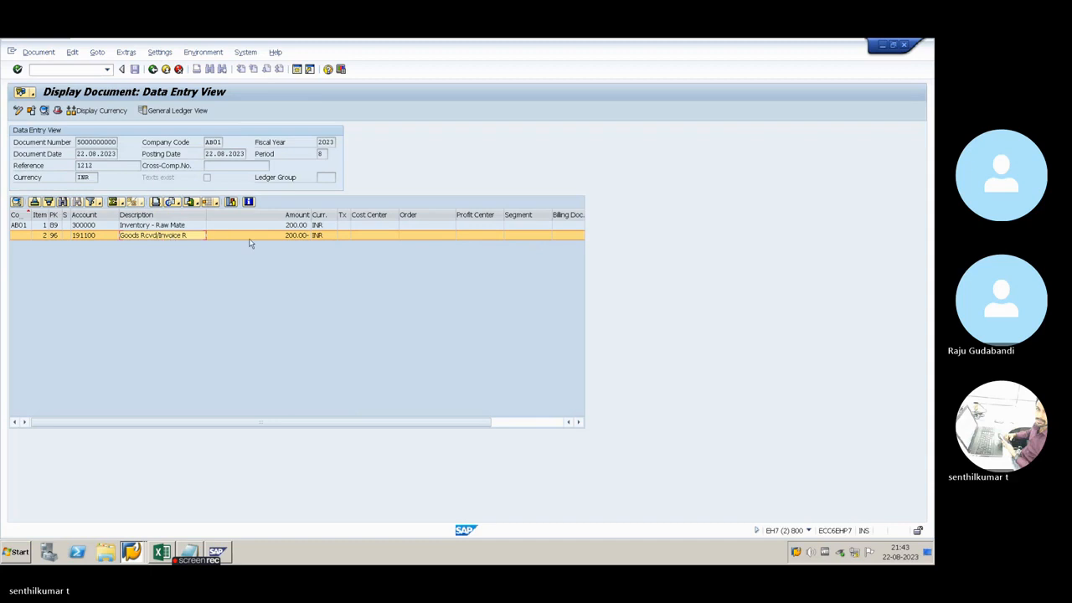
{"action": "left_click", "coordinate": [286, 239]}
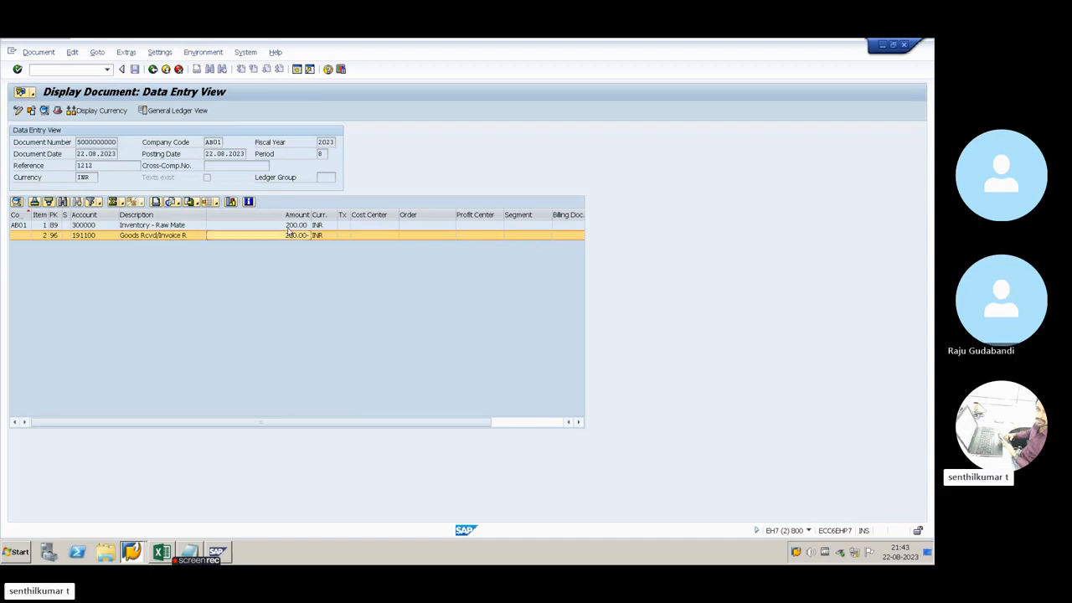
{"action": "left_click", "coordinate": [289, 228]}
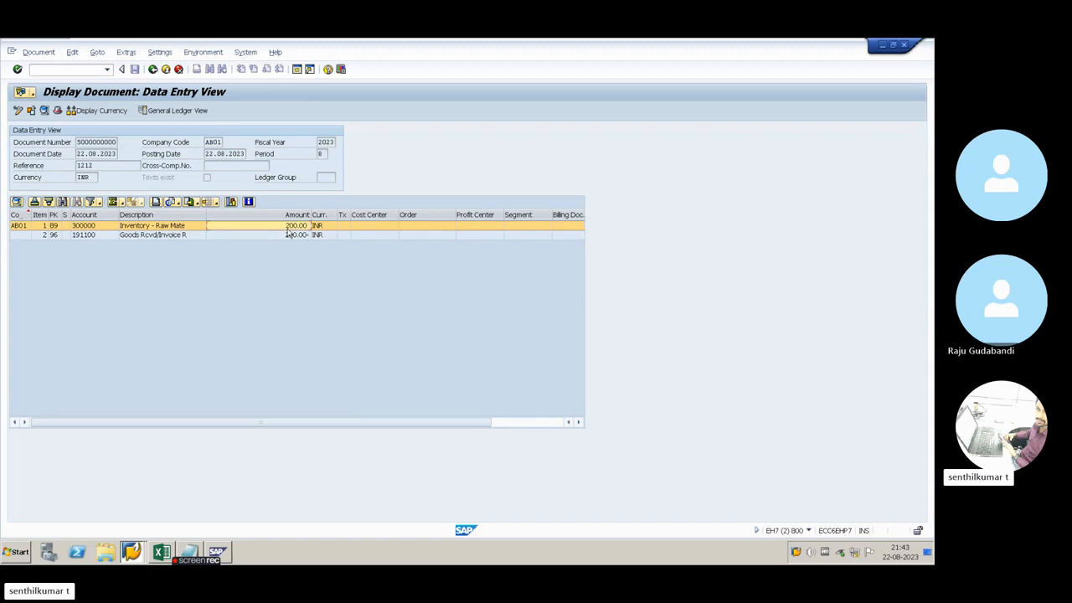
{"action": "left_click", "coordinate": [236, 237]}
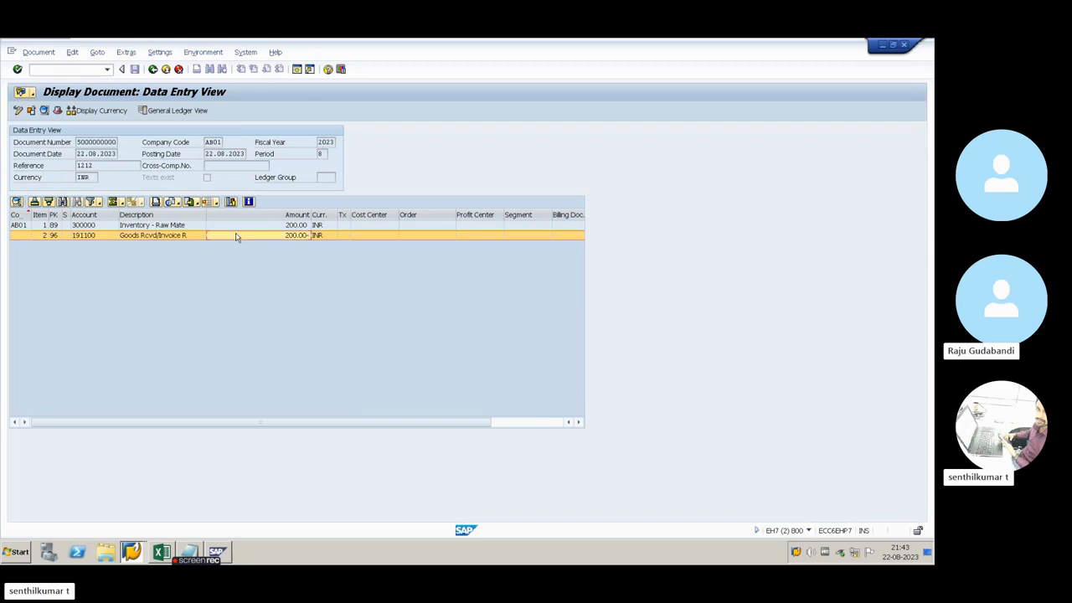
{"action": "left_click", "coordinate": [192, 227]}
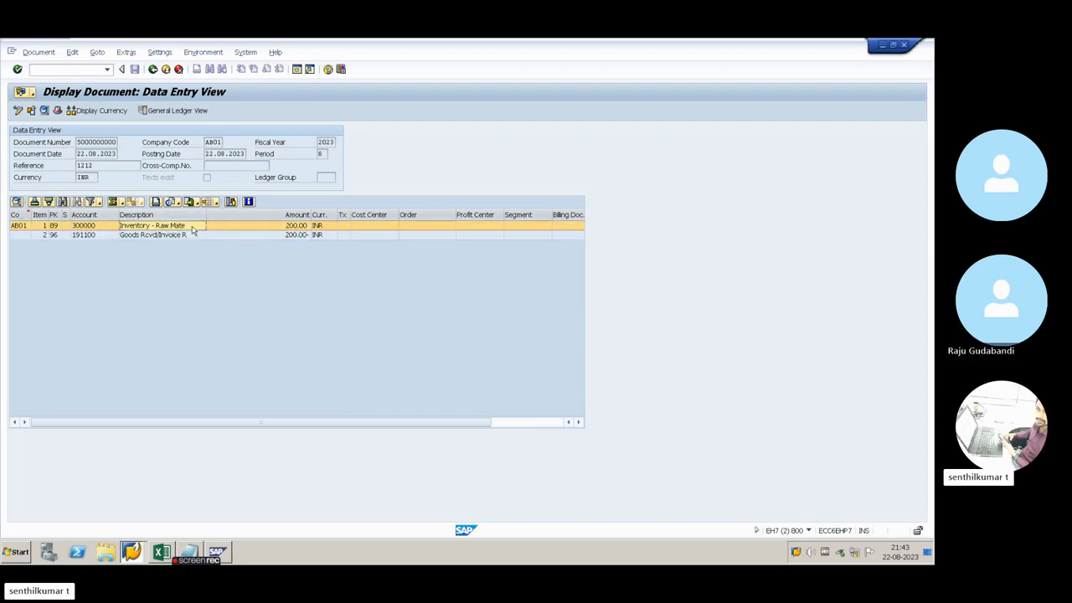
Open the accounting configuration for automatic posting procedures in a new session
{"action": "left_click", "coordinate": [297, 69]}
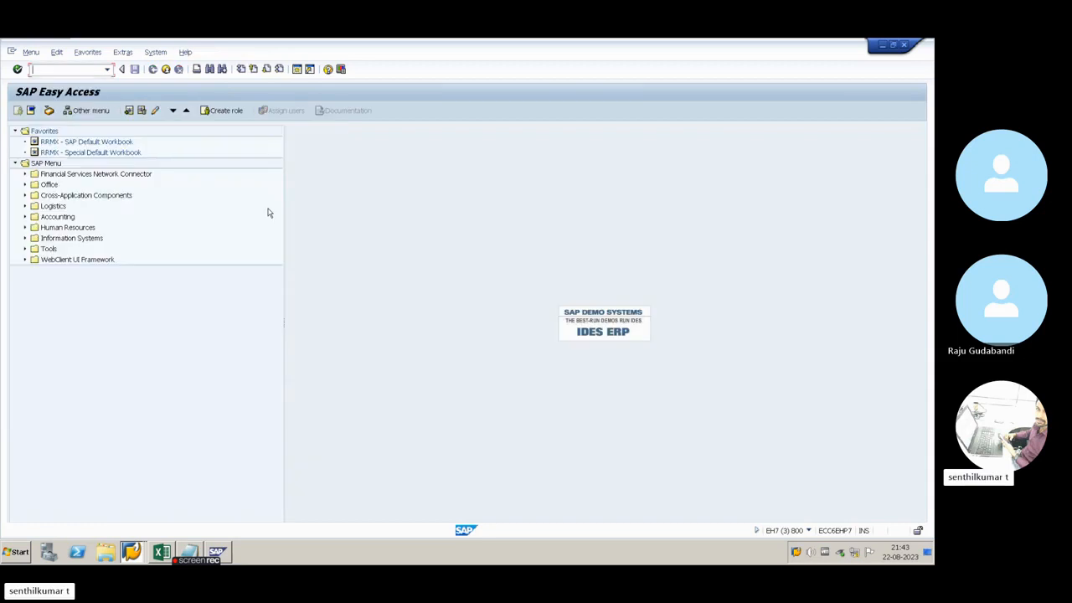
{"action": "type", "text": "BBYC"}
{"action": "key", "text": "Return"}
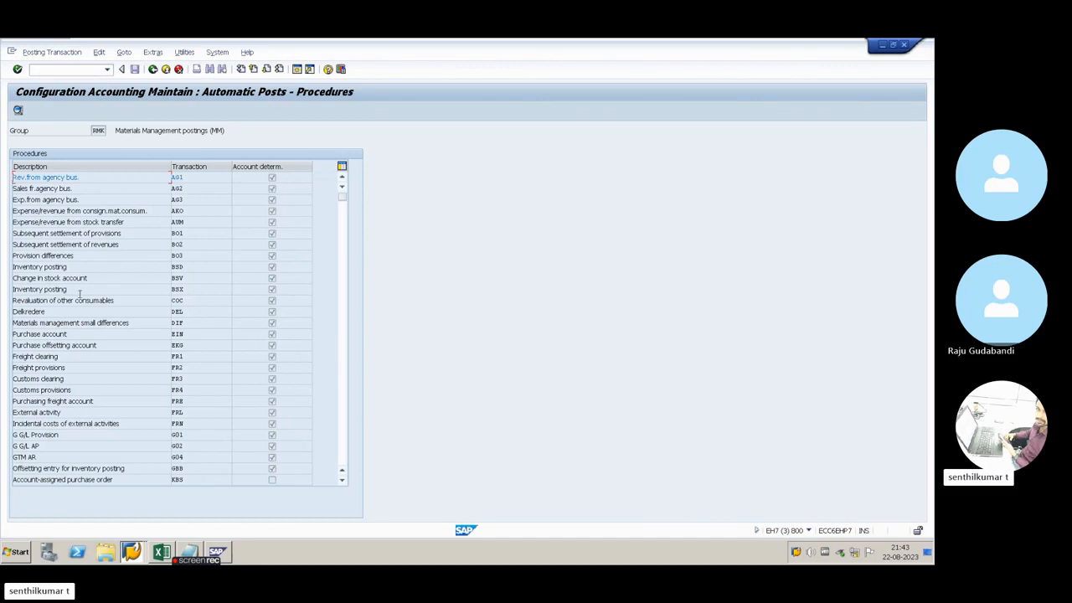
Open the account settings of the Inventory posting procedure BSX for chart of accounts INT
{"action": "key", "text": "alt+Tab"}
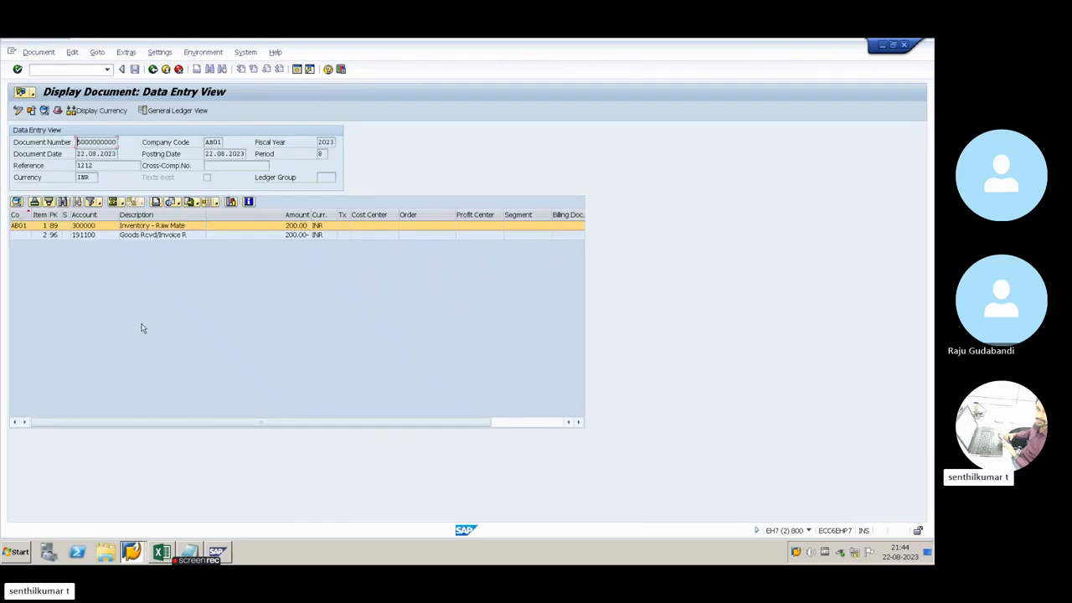
{"action": "key", "text": "alt+Tab"}
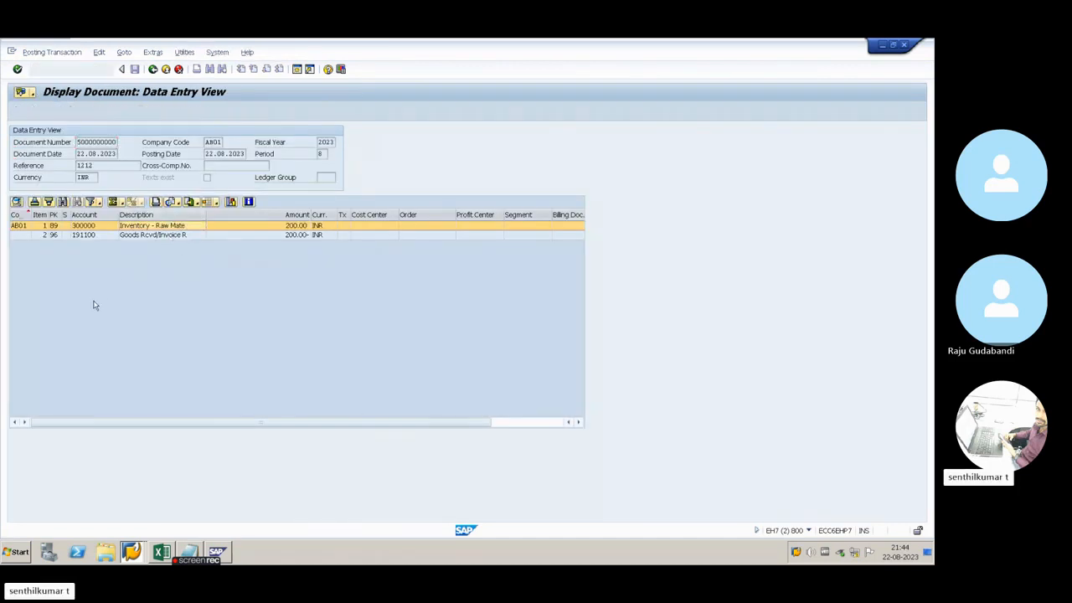
{"action": "left_click", "coordinate": [178, 289]}
{"action": "key", "text": "alt+Tab"}
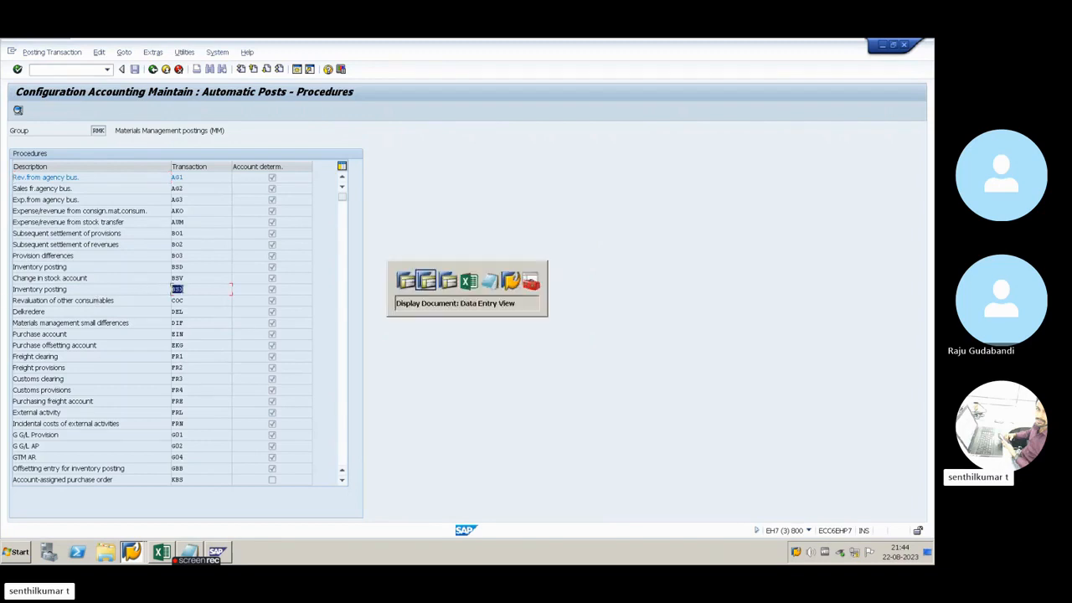
{"action": "key", "text": "alt+Tab"}
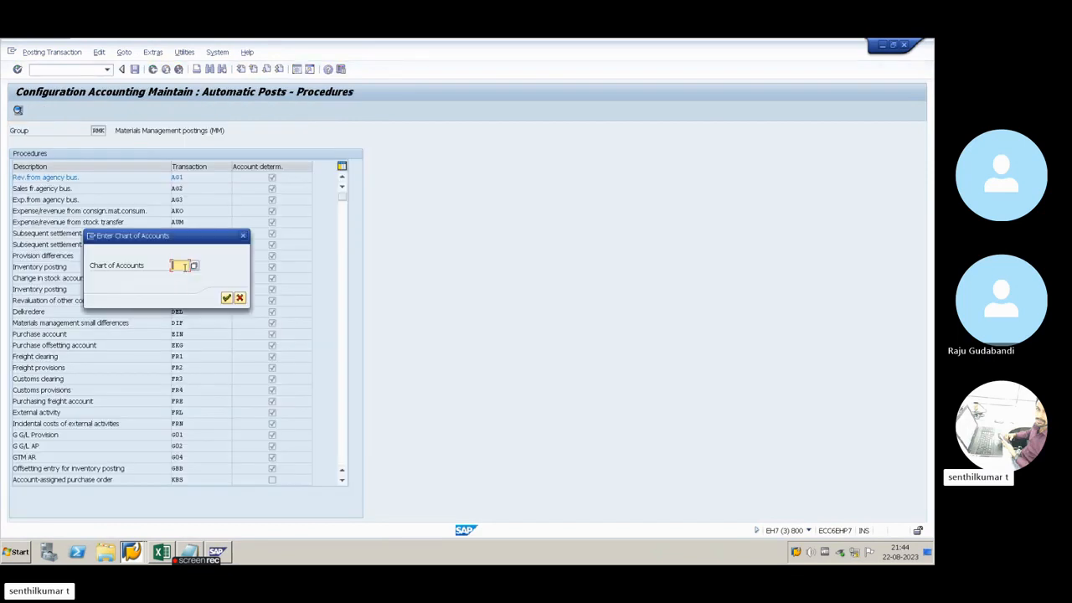
{"action": "type", "text": "INT"}
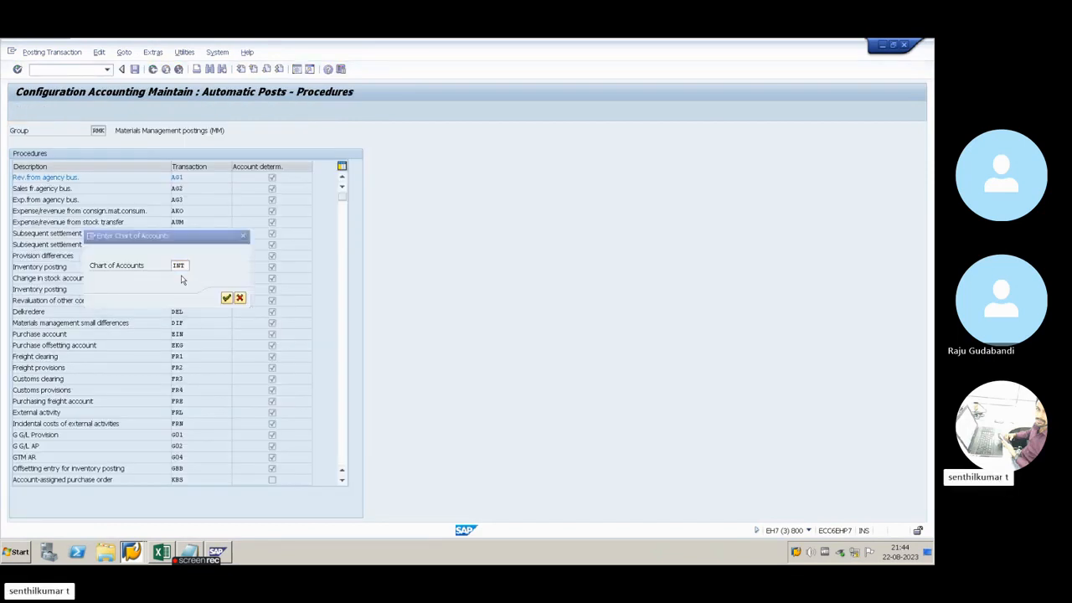
{"action": "key", "text": "Return"}
Check the G/L account assigned to valuation class 1500 against the inventory line of the accounting document
{"action": "double_click", "coordinate": [22, 190]}
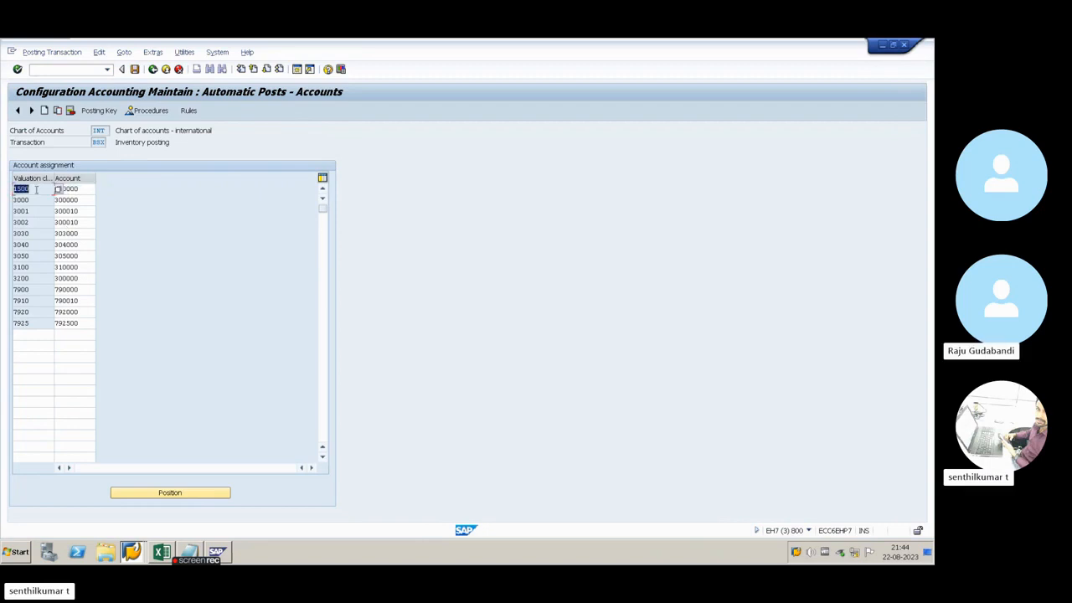
{"action": "left_click", "coordinate": [80, 188]}
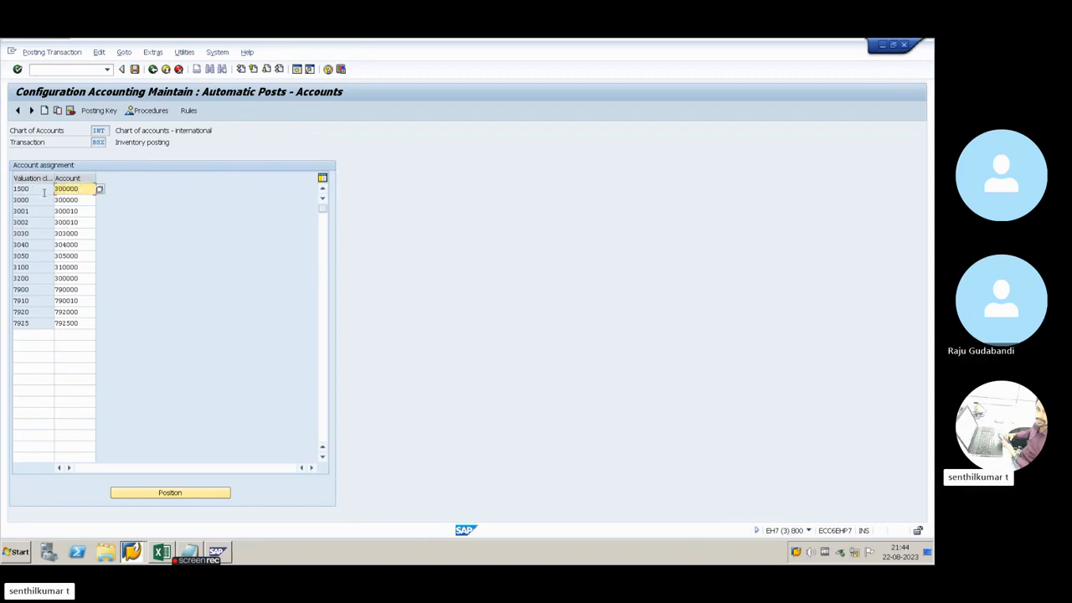
{"action": "key", "text": "F3"}
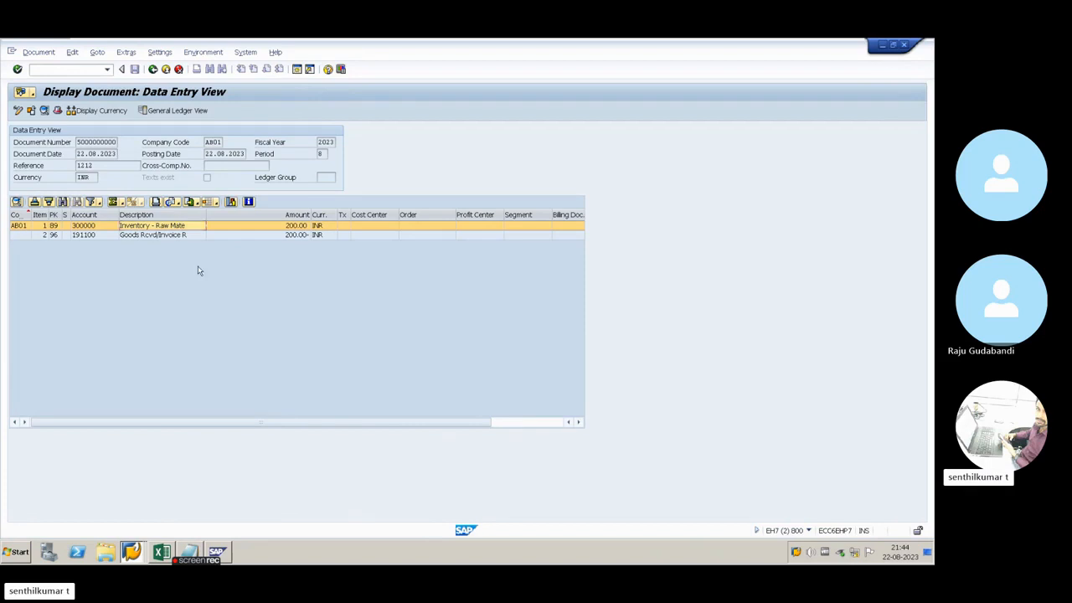
{"action": "key", "text": "alt+Tab"}
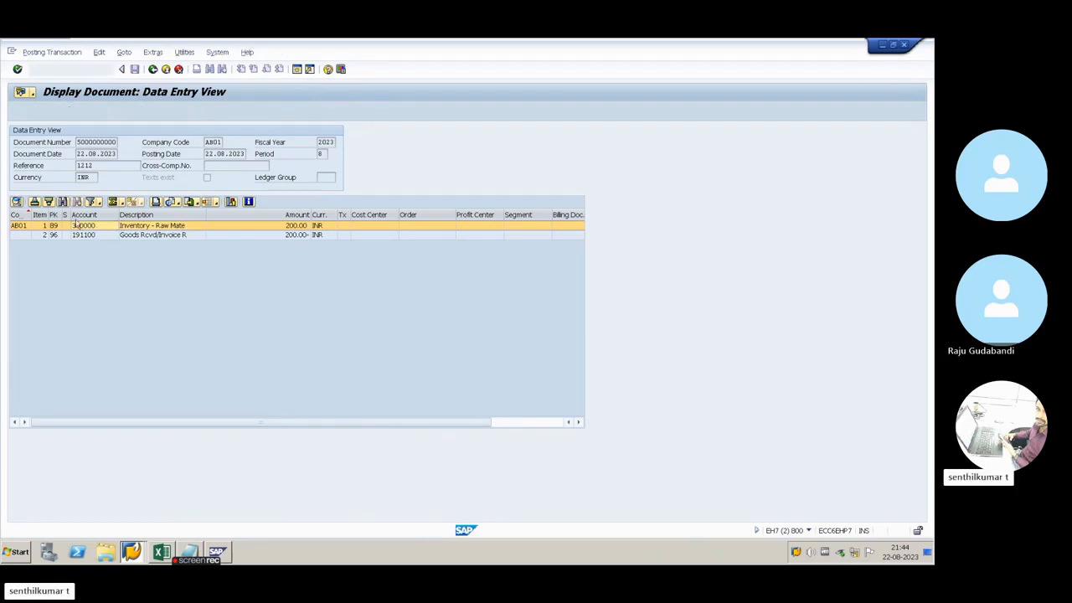
Open the Materials List report (MM60) in a new session
{"action": "left_click", "coordinate": [297, 70]}
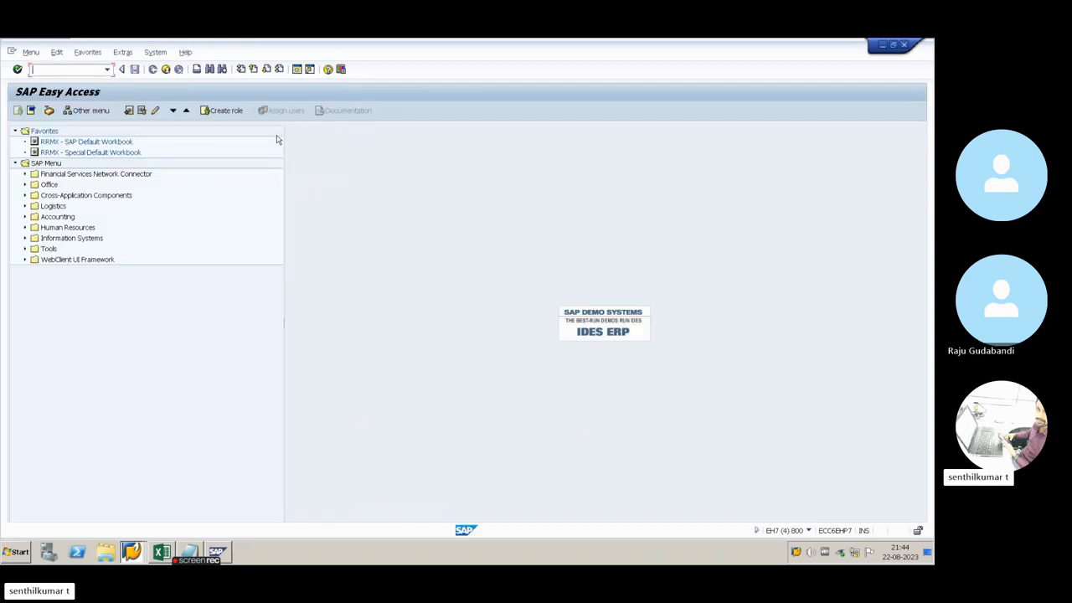
{"action": "type", "text": "MM60"}
{"action": "key", "text": "Return"}
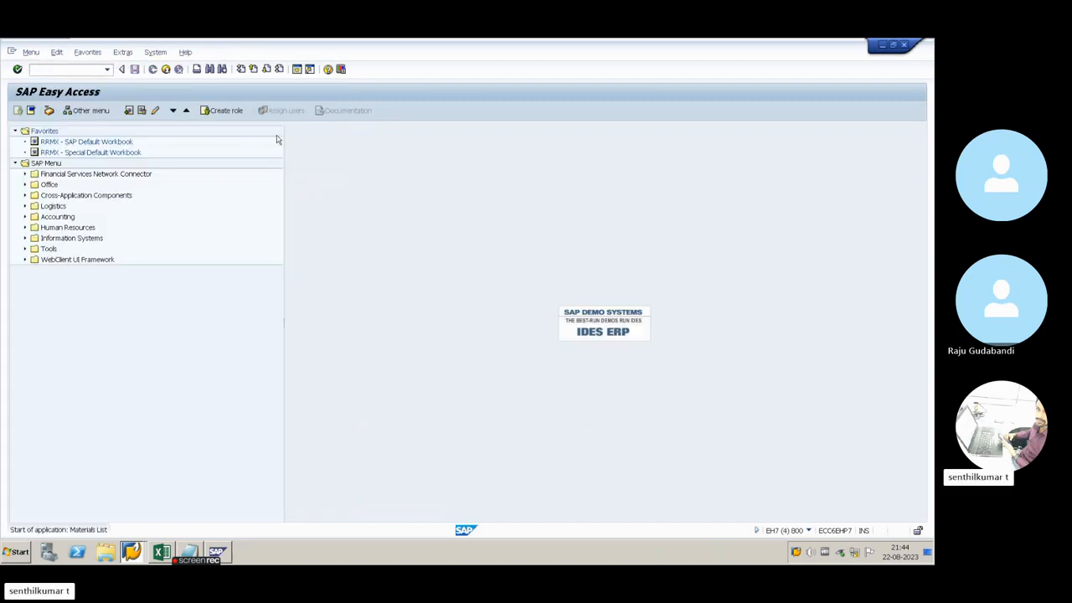
Try to list material 3437 in plant ABP1
{"action": "left_click", "coordinate": [168, 156]}
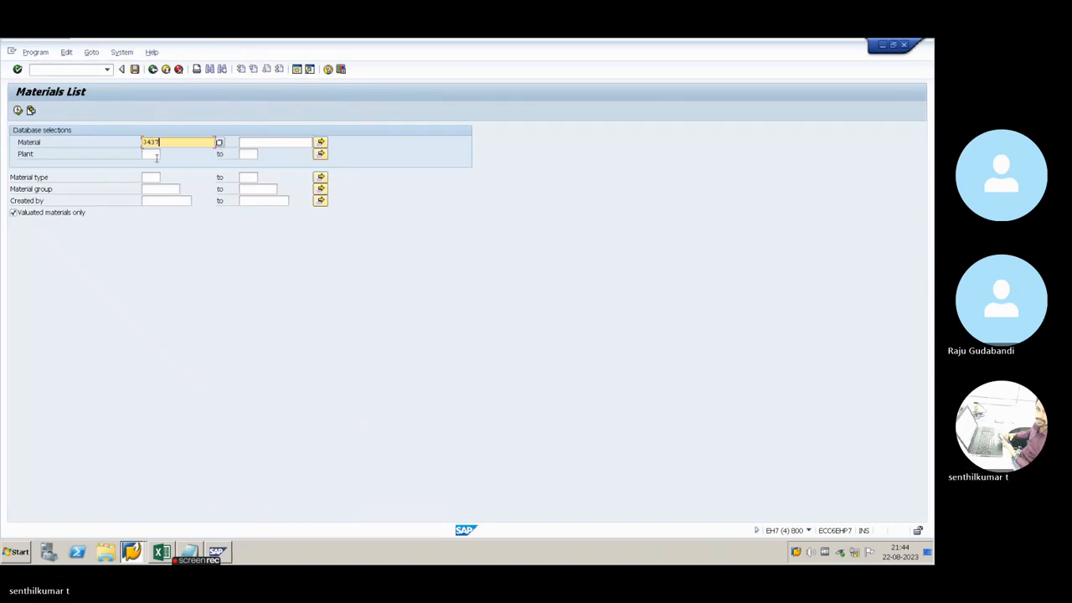
{"action": "left_click", "coordinate": [155, 155]}
{"action": "left_click", "coordinate": [157, 167]}
{"action": "left_click_drag", "start_coordinate": [160, 155], "coordinate": [140, 157]}
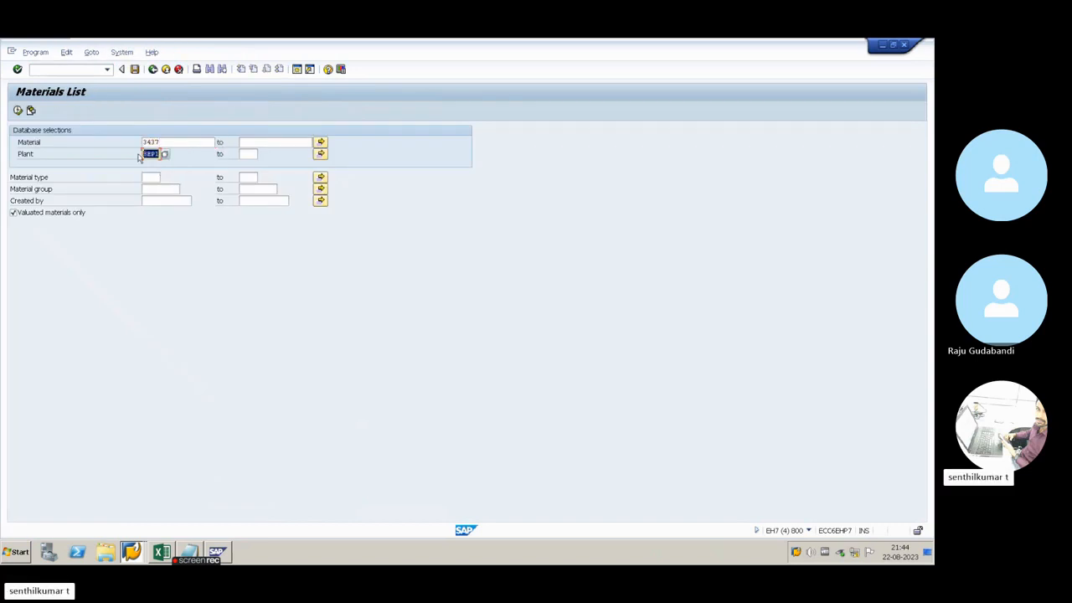
{"action": "left_click", "coordinate": [156, 187]}
{"action": "left_click", "coordinate": [17, 109]}
Leave the accounting document and check the material number of the received item in the goods receipt's material document
{"action": "key", "text": "alt+Tab"}
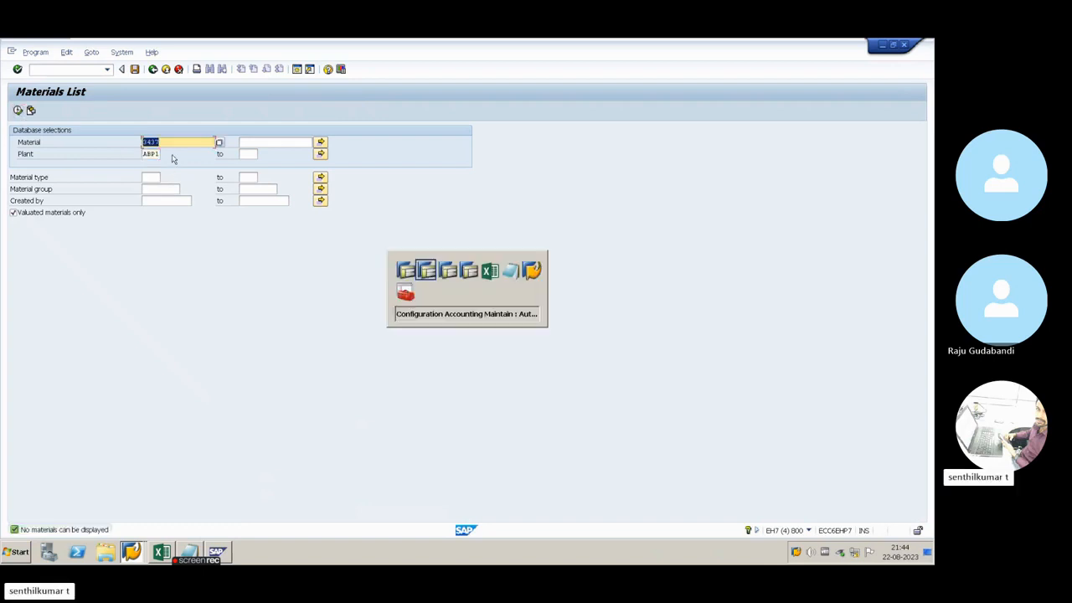
{"action": "key", "text": "alt+Tab"}
{"action": "key", "text": "alt+Tab"}
{"action": "key", "text": "alt+Tab"}
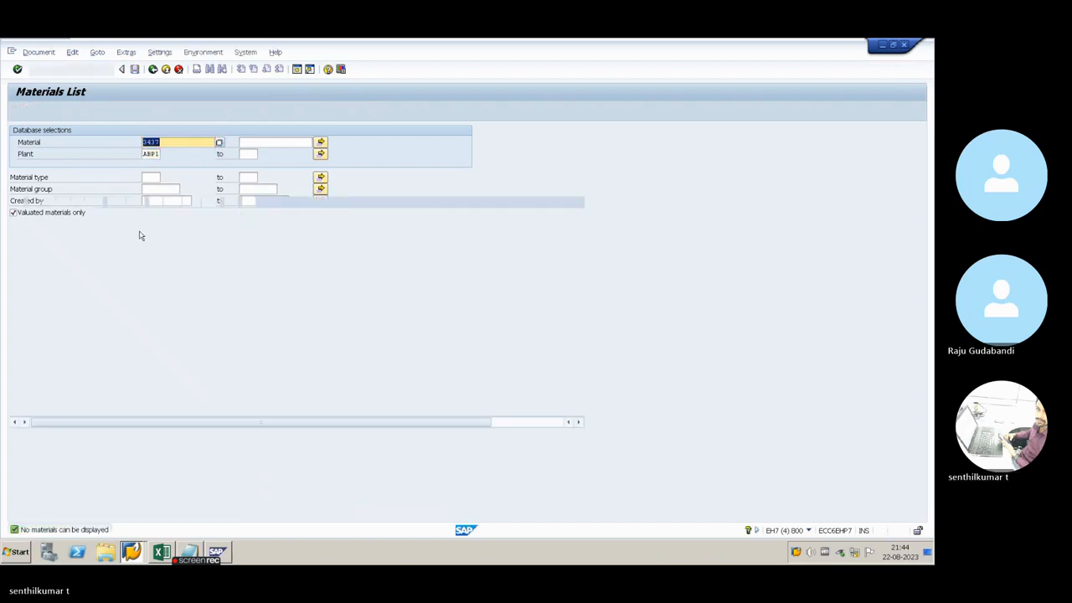
{"action": "left_click", "coordinate": [153, 68]}
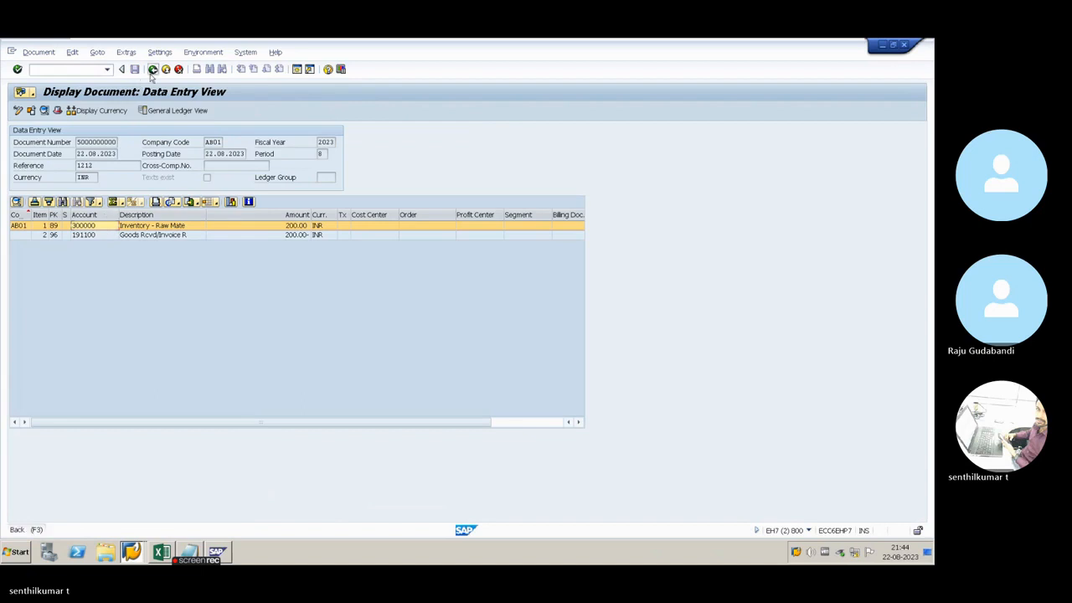
{"action": "left_click", "coordinate": [192, 131]}
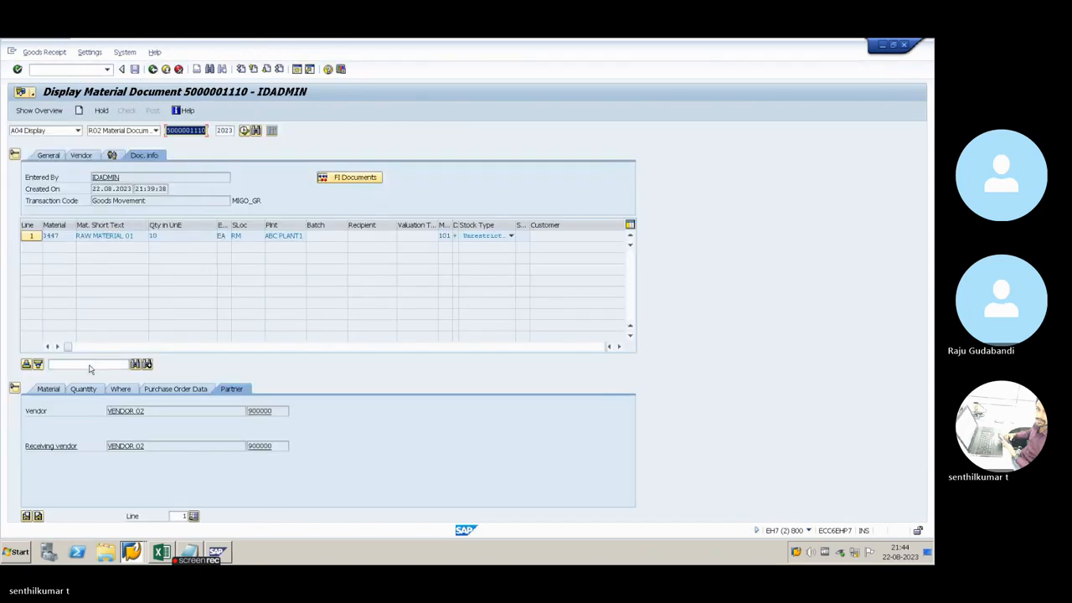
{"action": "left_click", "coordinate": [31, 237]}
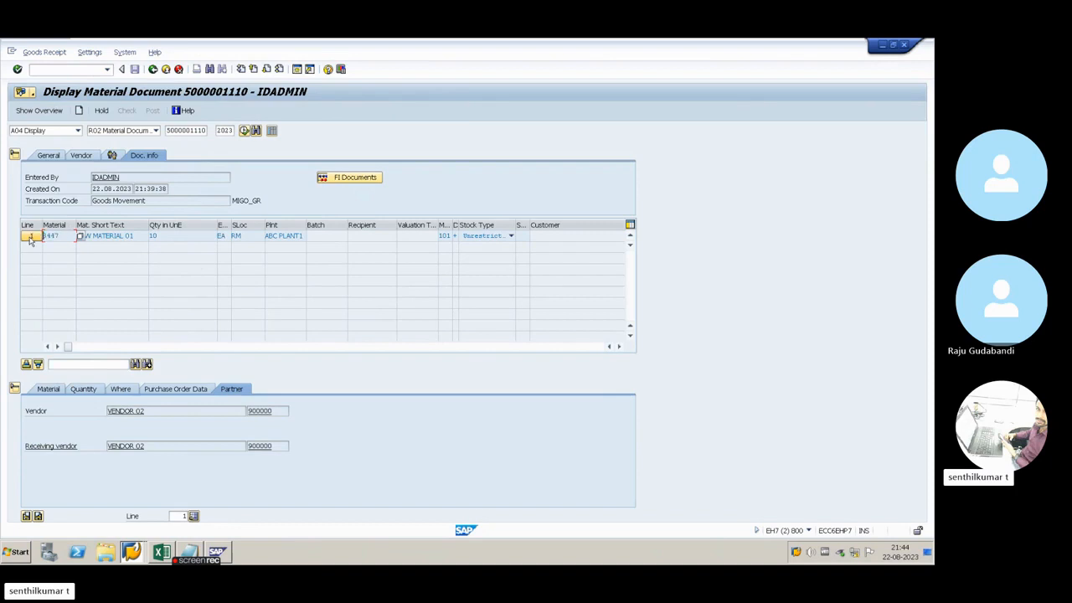
{"action": "key", "text": "alt+Tab"}
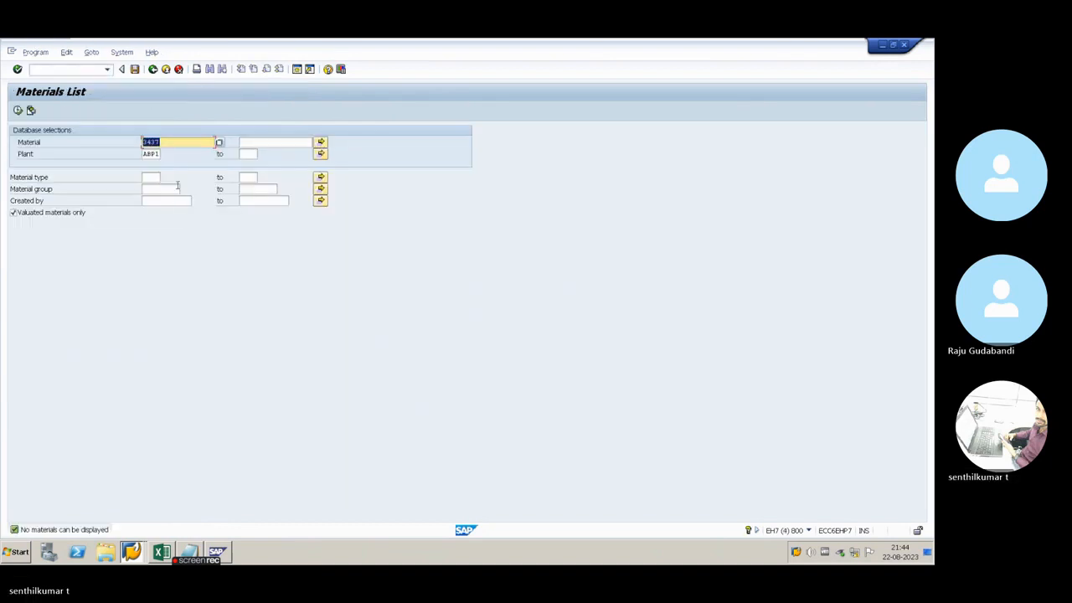
Run the materials list for material 3447 in plant ABP1 and check the material's valuation class
{"action": "left_click", "coordinate": [18, 110]}
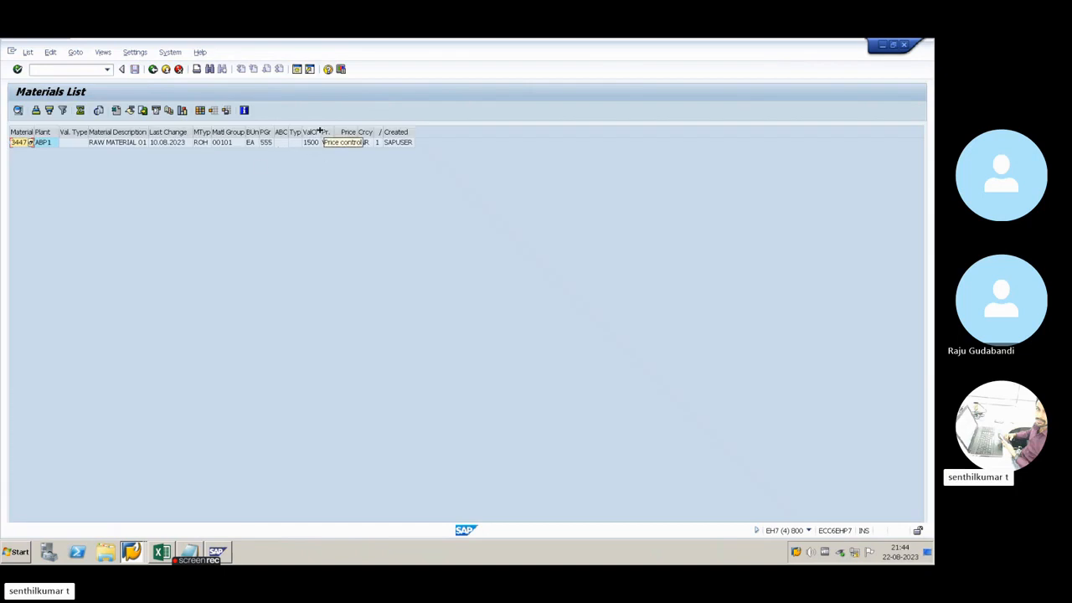
{"action": "left_click_drag", "start_coordinate": [317, 131], "coordinate": [337, 136]}
{"action": "left_click", "coordinate": [323, 153]}
{"action": "left_click", "coordinate": [319, 144]}
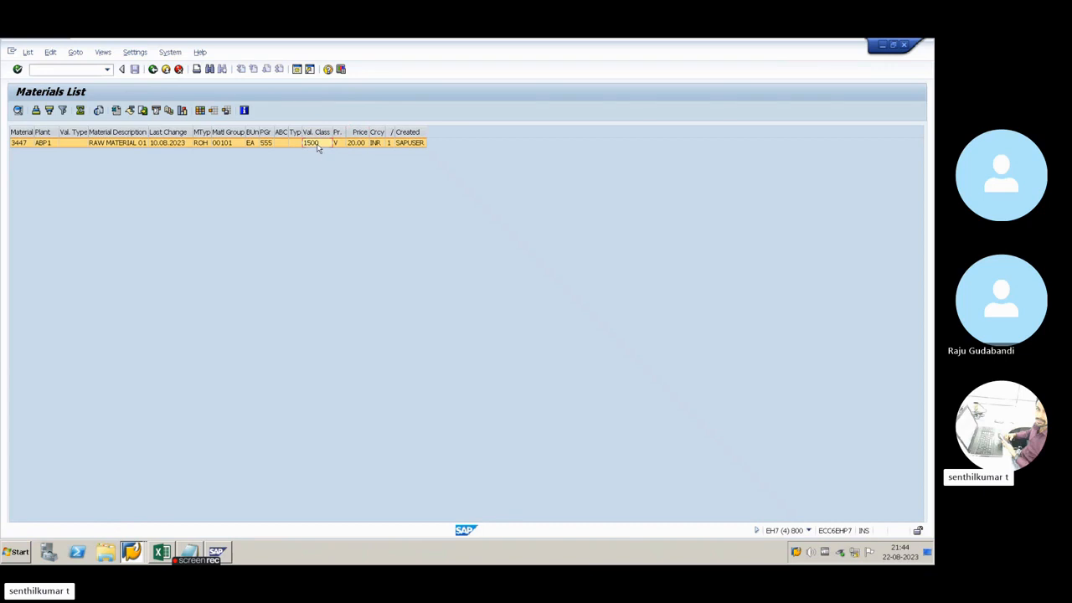
Match the material's valuation class to its G/L account in the BSX Inventory posting account settings
{"action": "key", "text": "alt+Tab"}
{"action": "key", "text": "alt+Tab"}
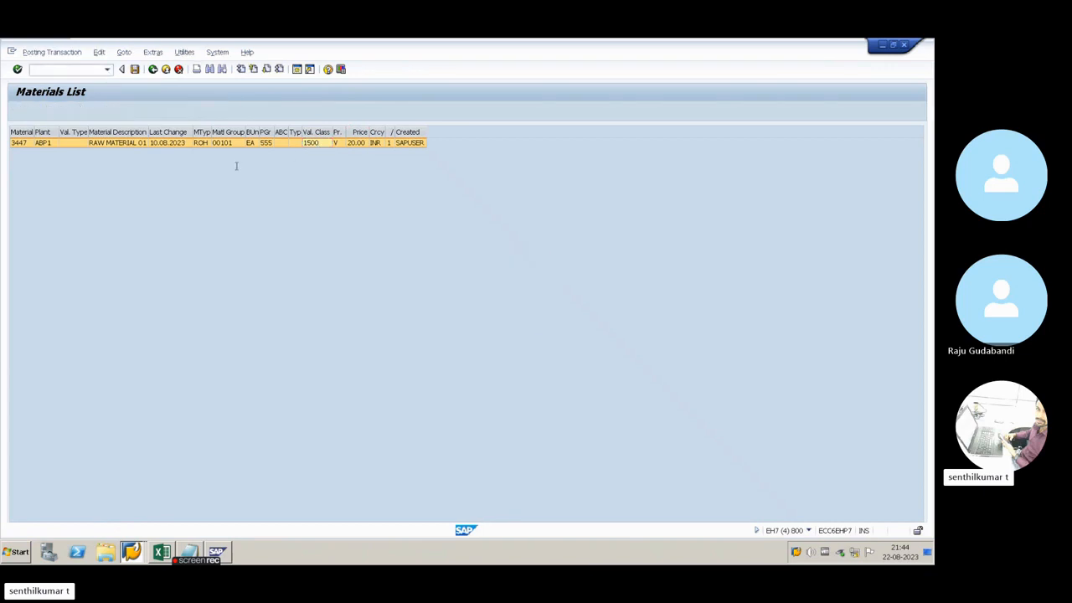
{"action": "left_click_drag", "start_coordinate": [31, 190], "coordinate": [12, 190]}
{"action": "left_click_drag", "start_coordinate": [81, 190], "coordinate": [57, 190]}
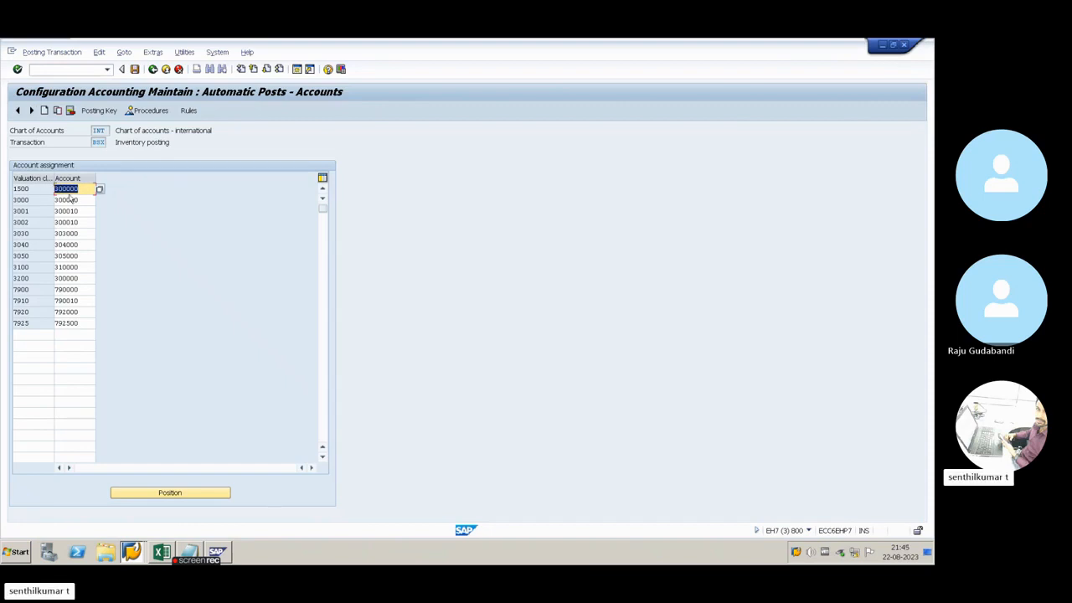
Reopen the accounting document from the material document and examine the account of the goods received/invoice received line
{"action": "key", "text": "alt+Tab"}
{"action": "key", "text": "Tab"}
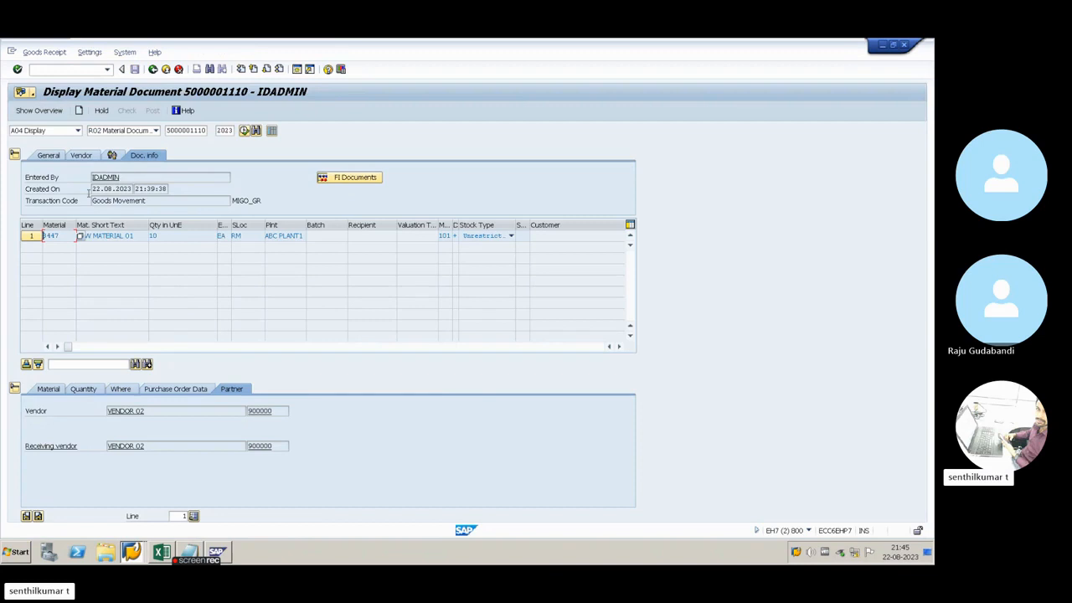
{"action": "left_click", "coordinate": [341, 176]}
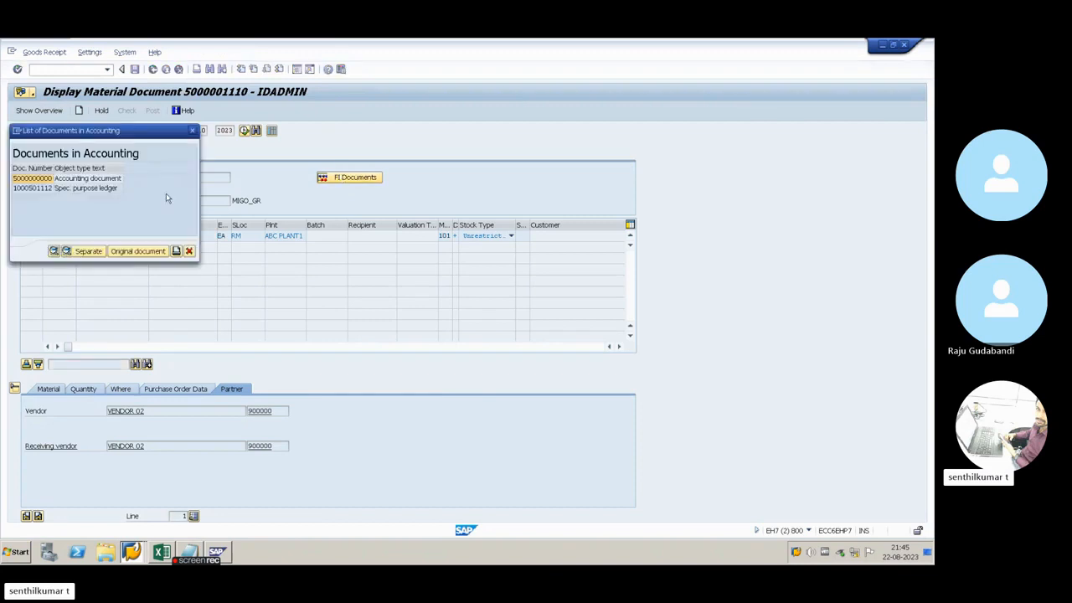
{"action": "double_click", "coordinate": [31, 179]}
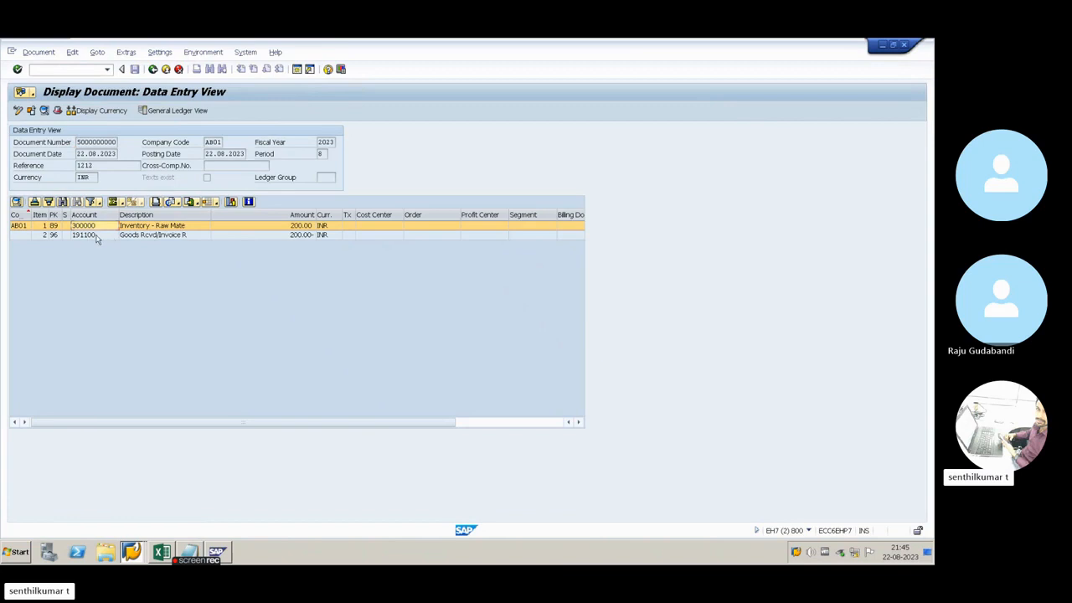
{"action": "left_click", "coordinate": [97, 238]}
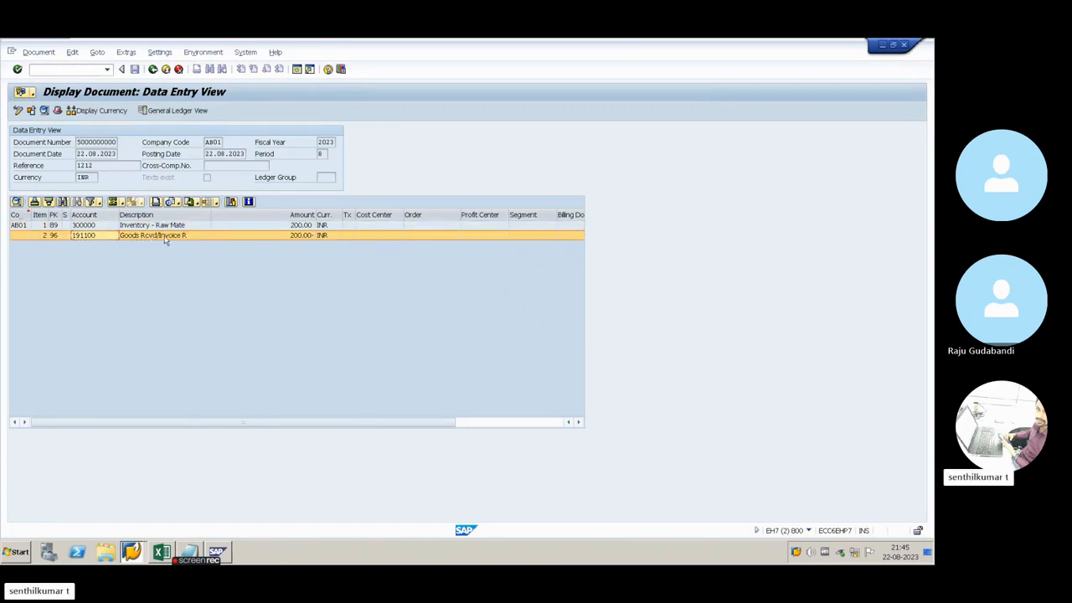
Leave the materials list results and return from the BSX account settings to the automatic posting procedures
{"action": "key", "text": "alt+Tab"}
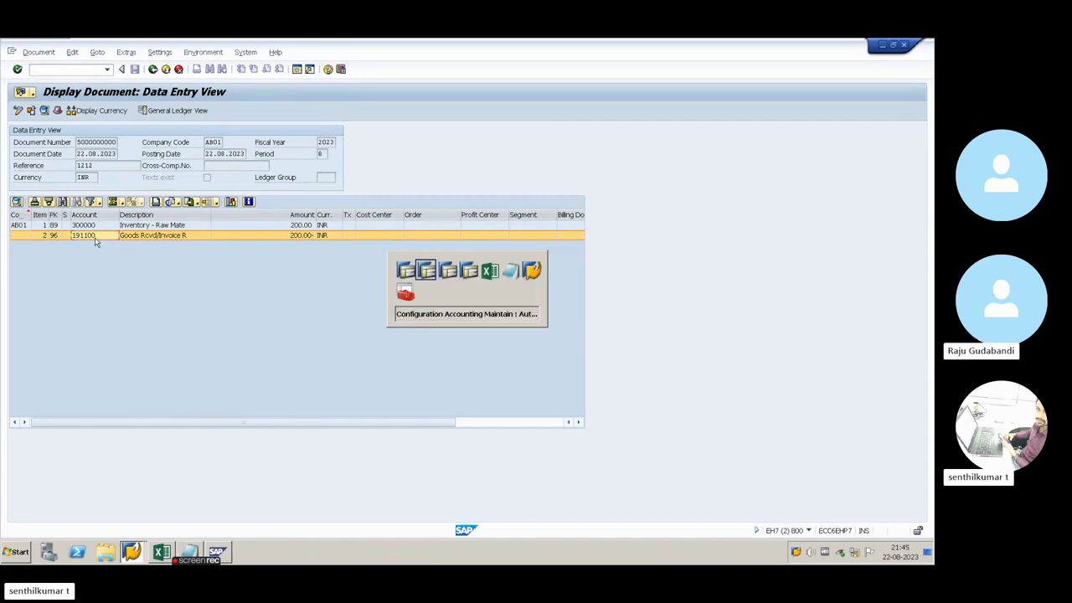
{"action": "key", "text": "alt+Tab"}
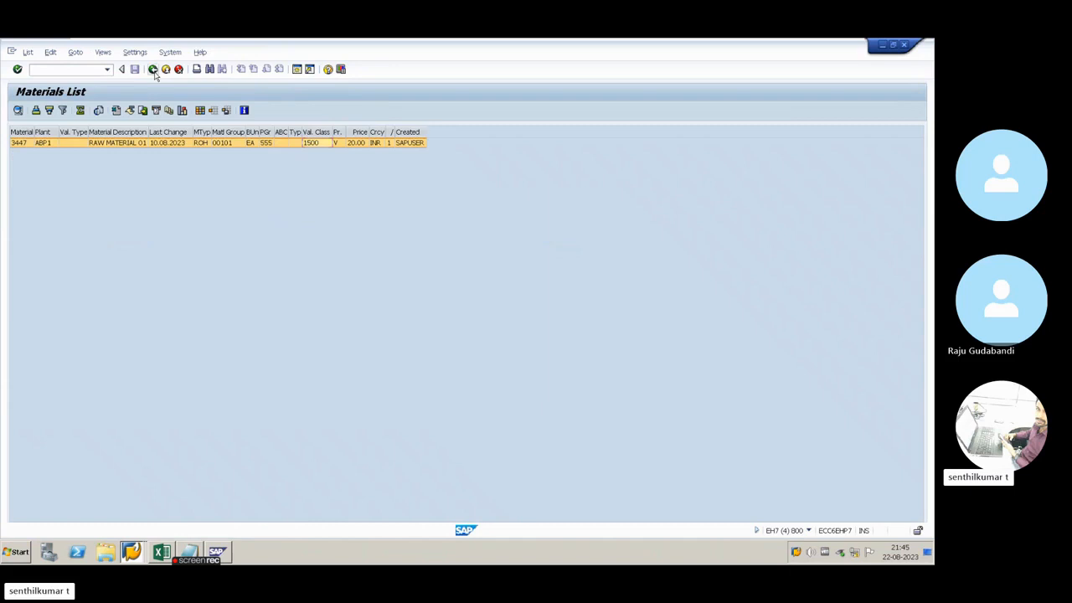
{"action": "left_click", "coordinate": [153, 69]}
{"action": "key", "text": "alt+Tab"}
{"action": "key", "text": "alt+Tab"}
{"action": "left_click", "coordinate": [153, 70]}
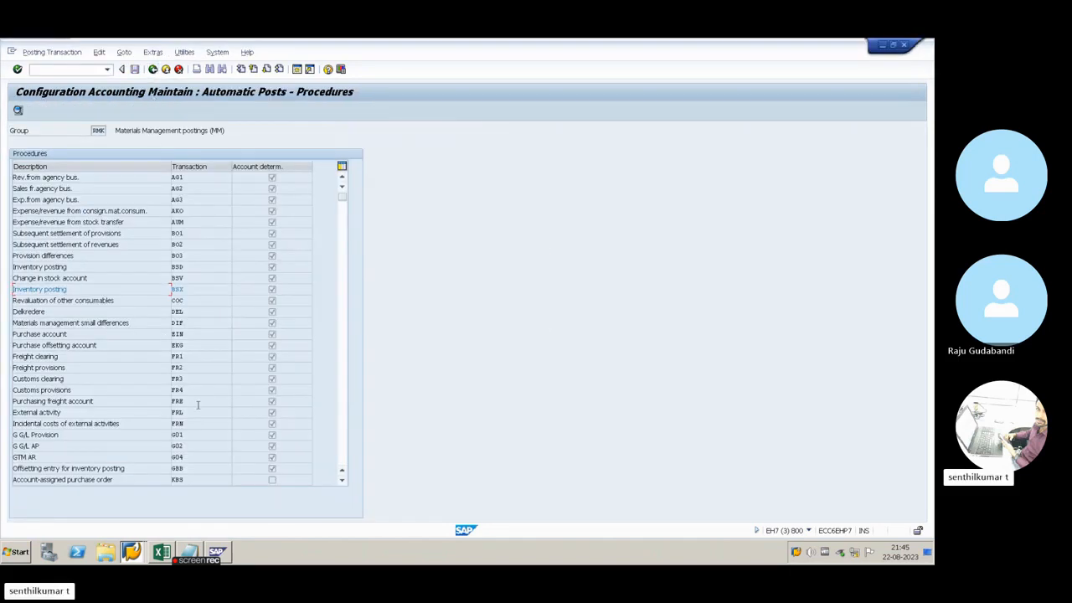
Open the account settings of the GR/IR clearing account procedure WRX
{"action": "scroll", "coordinate": [199, 406], "scroll_direction": "down", "scroll_amount": 3}
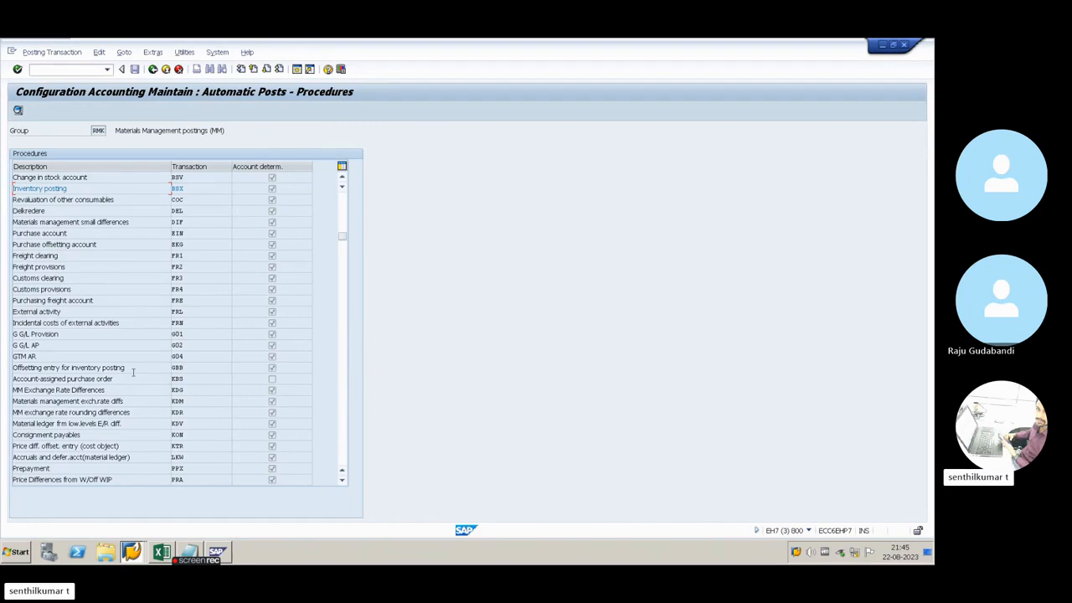
{"action": "scroll", "coordinate": [214, 378], "scroll_direction": "down", "scroll_amount": 3}
{"action": "left_click_drag", "start_coordinate": [340, 280], "coordinate": [343, 469]}
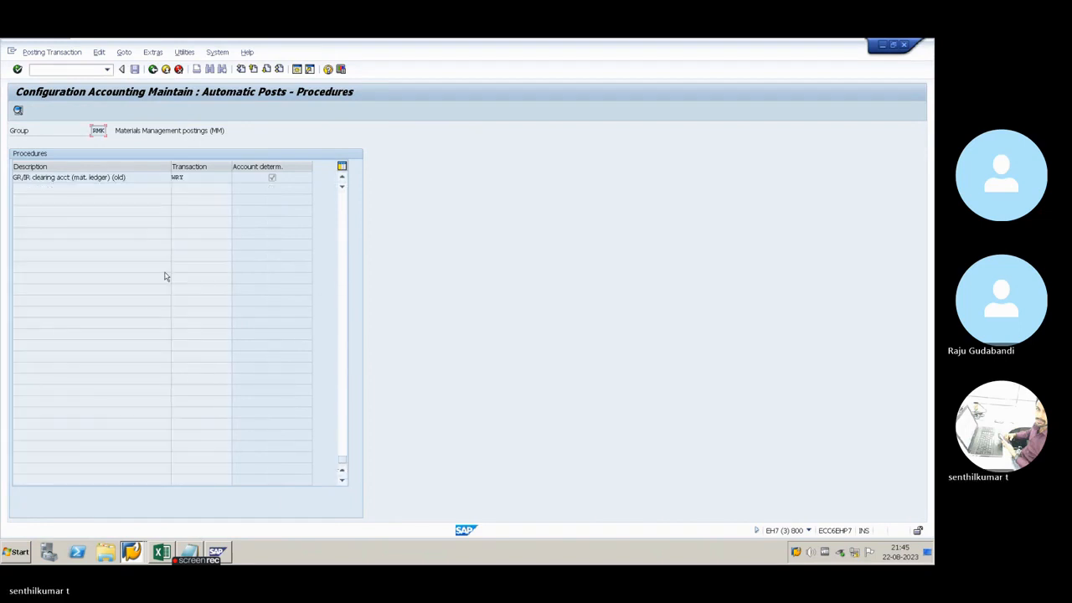
{"action": "scroll", "coordinate": [172, 285], "scroll_direction": "up", "scroll_amount": 5}
{"action": "left_click", "coordinate": [191, 333]}
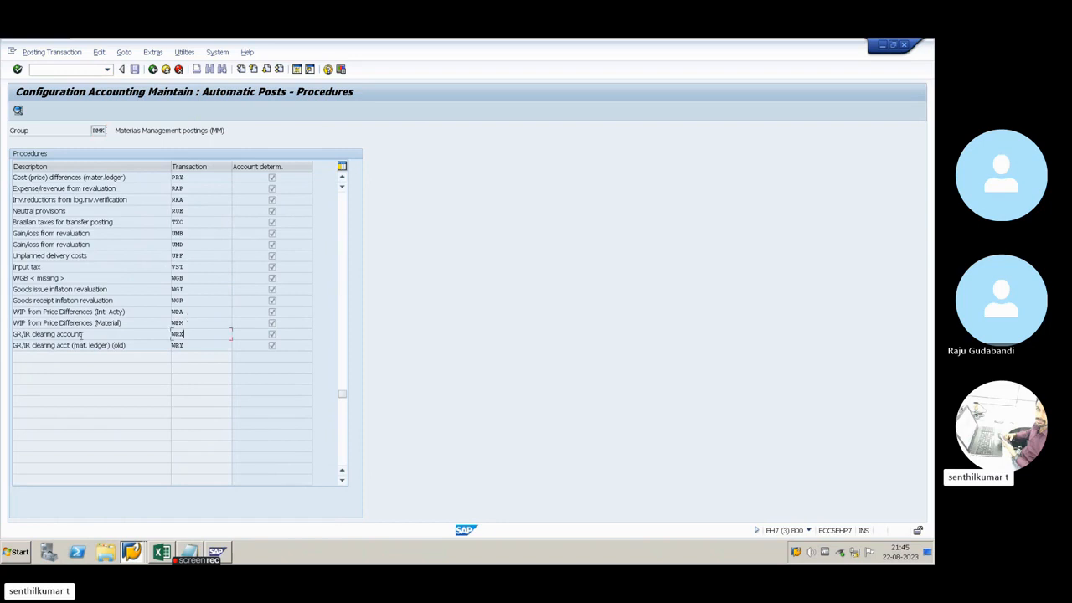
{"action": "left_click_drag", "start_coordinate": [15, 335], "coordinate": [83, 335]}
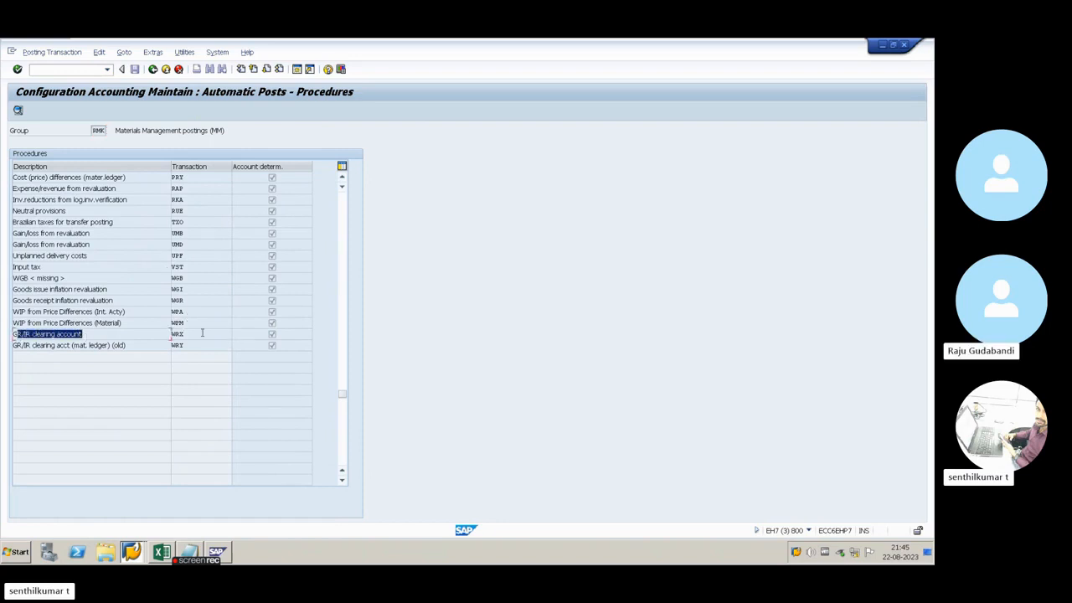
{"action": "double_click", "coordinate": [196, 335]}
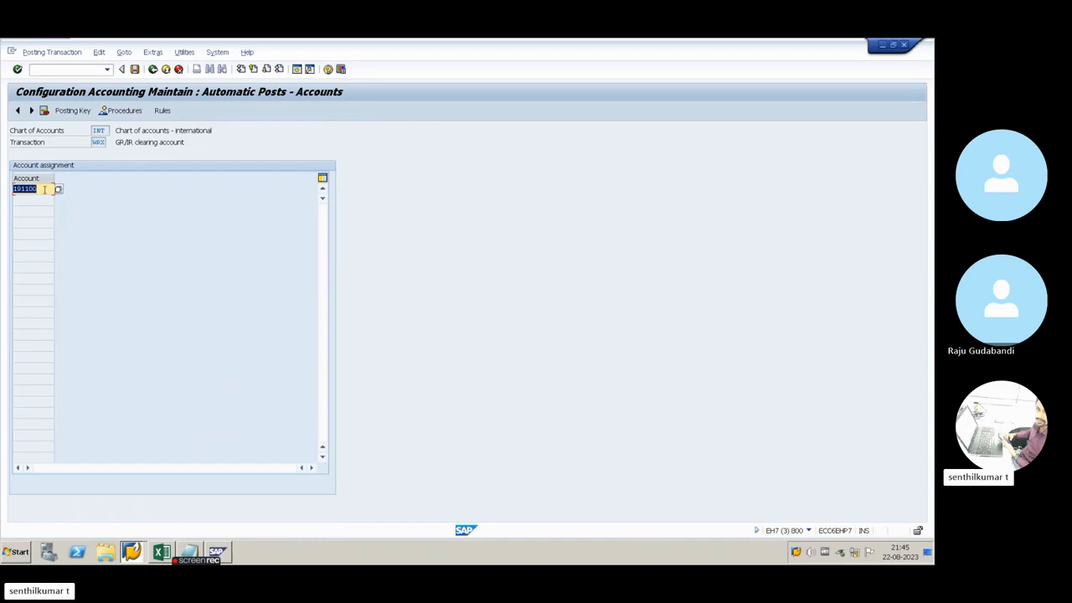
Compare the G/L account assigned to WRX with the goods received/invoice received line of the accounting document
{"action": "key", "text": "alt+Tab"}
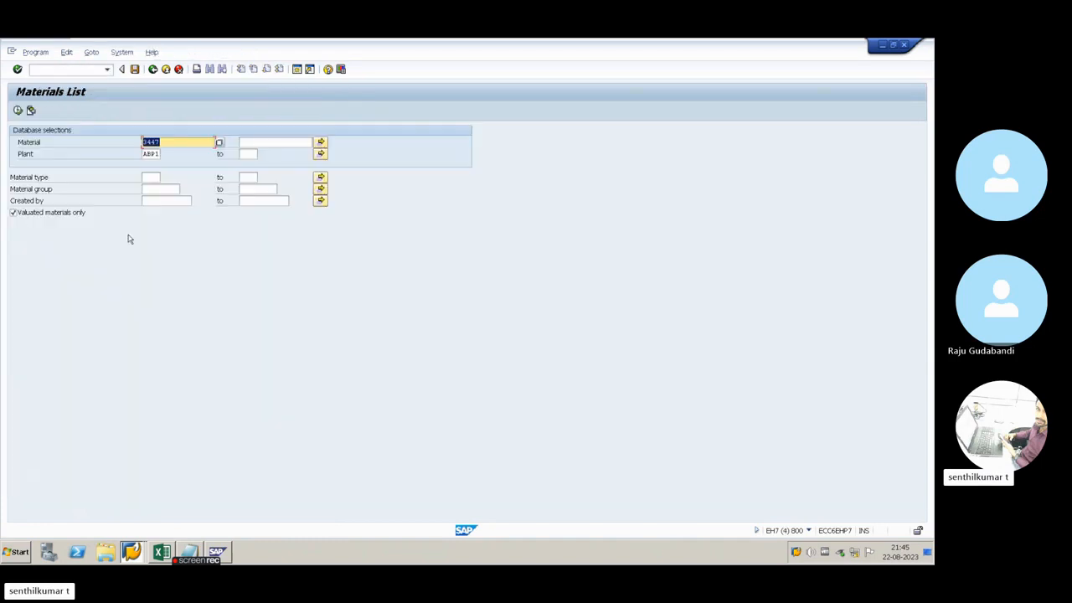
{"action": "key", "text": "alt+Tab"}
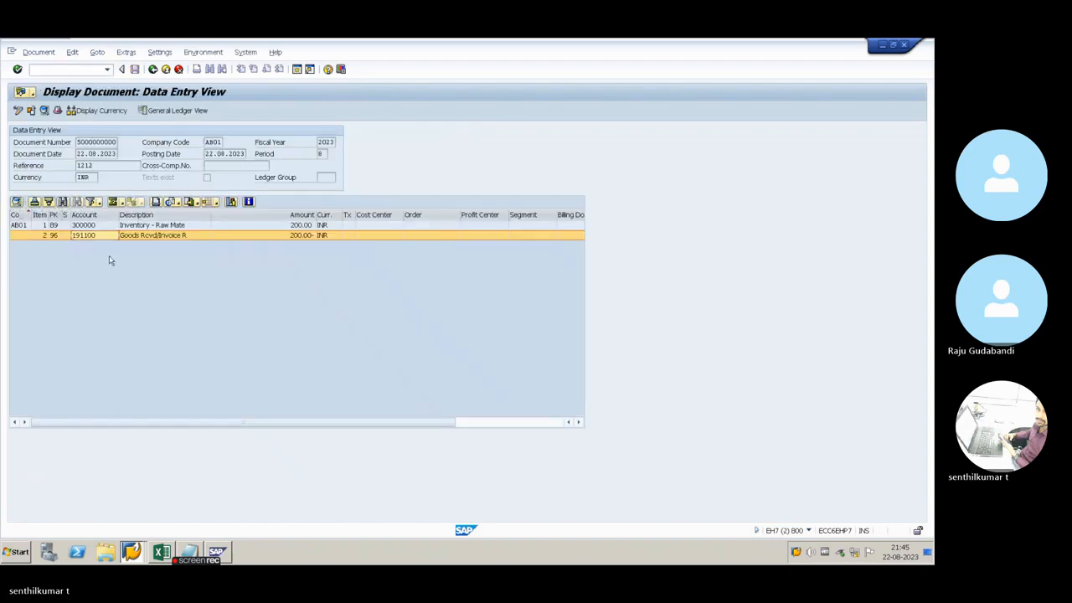
{"action": "left_click", "coordinate": [151, 238]}
{"action": "key", "text": "alt+Tab"}
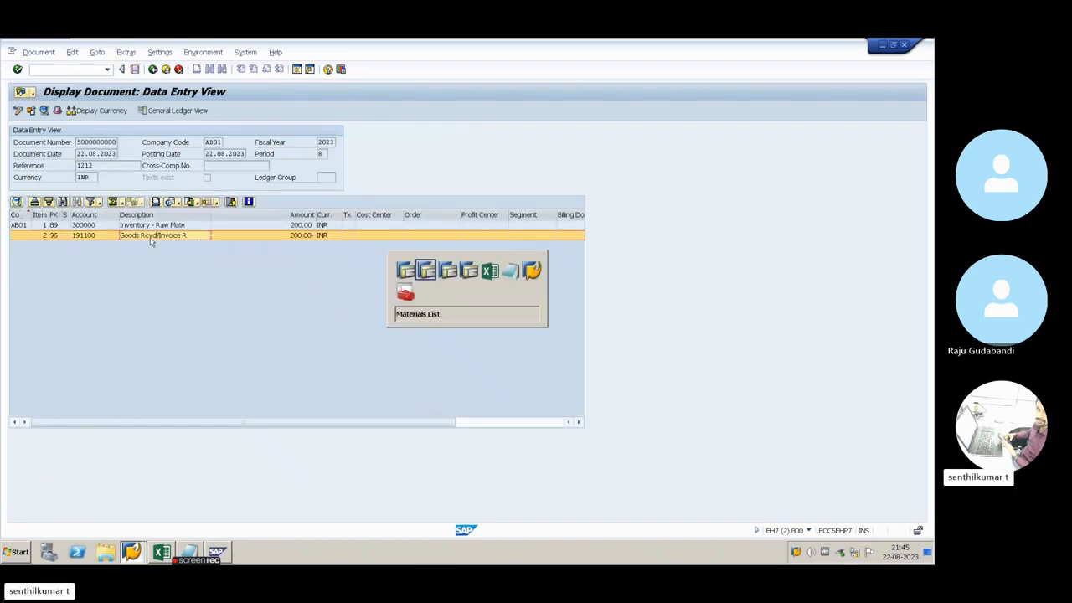
{"action": "key", "text": "alt+Tab"}
{"action": "key", "text": "alt+Tab"}
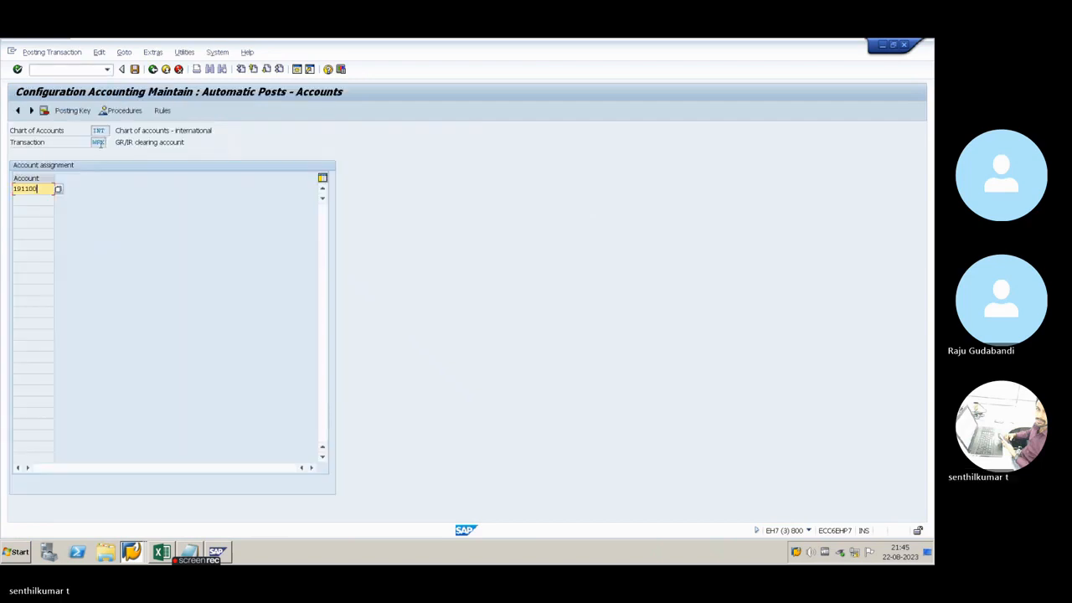
Review the transaction key and description of the GR/IR clearing settings and return to the procedures list
{"action": "double_click", "coordinate": [94, 142]}
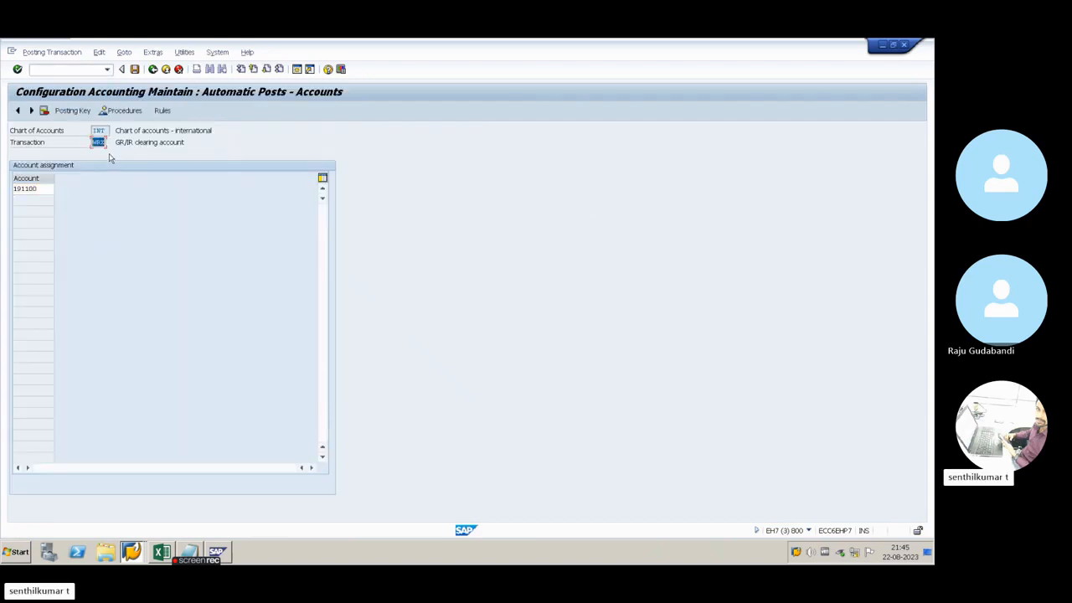
{"action": "left_click_drag", "start_coordinate": [119, 142], "coordinate": [188, 144]}
{"action": "left_click", "coordinate": [152, 69]}
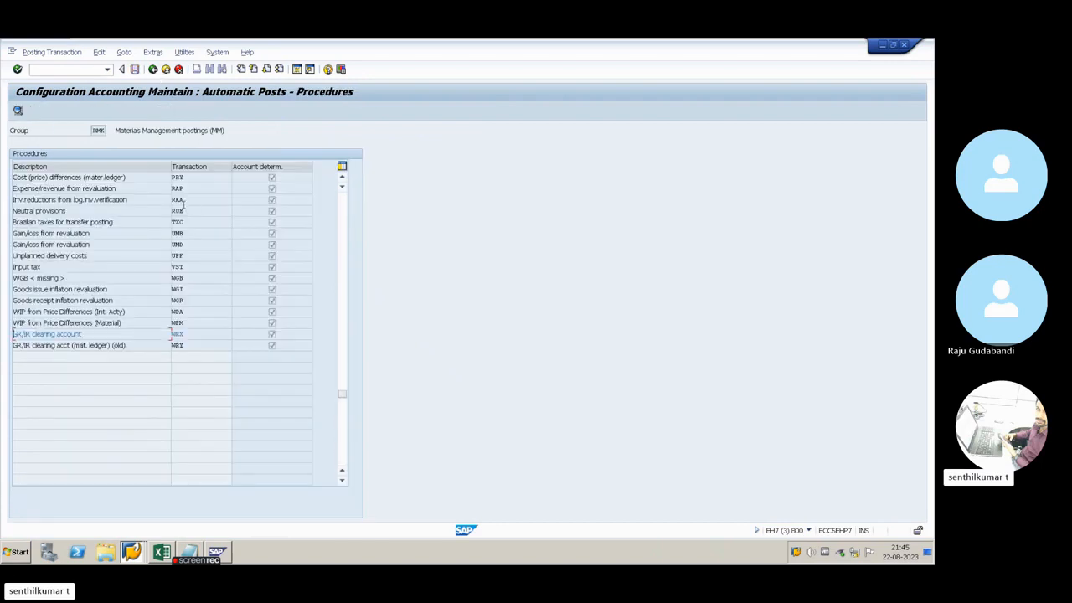
Find the inventory posting procedure BSX in the automatic posting procedures and open its account settings
{"action": "key", "text": "alt+Tab"}
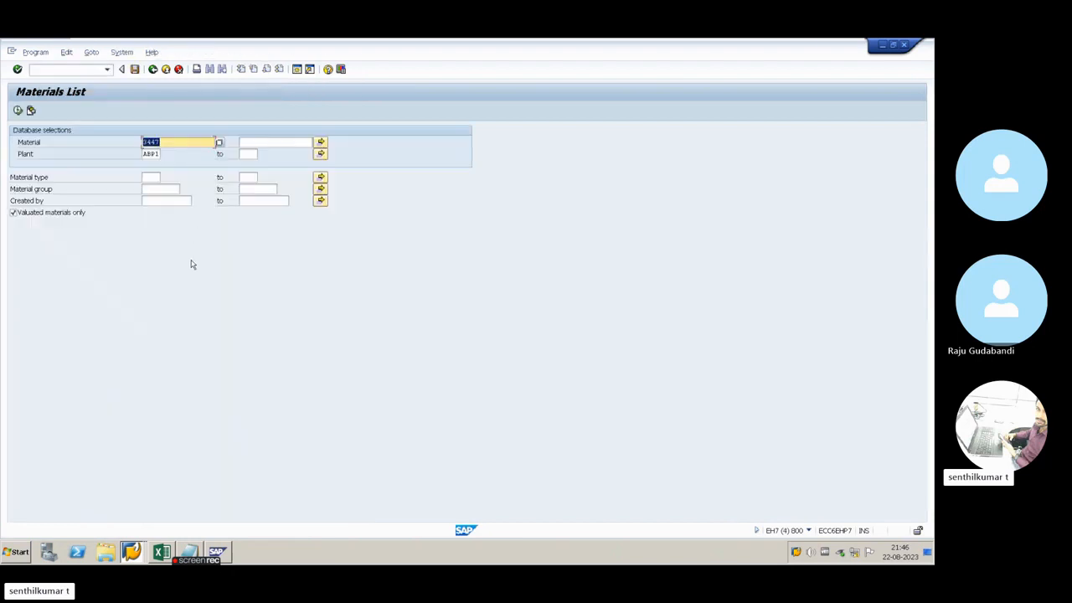
{"action": "key", "text": "alt+Tab"}
{"action": "scroll", "coordinate": [175, 256], "scroll_direction": "up", "scroll_amount": 4}
{"action": "scroll", "coordinate": [201, 305], "scroll_direction": "down", "scroll_amount": 2}
{"action": "scroll", "coordinate": [188, 257], "scroll_direction": "up", "scroll_amount": 4}
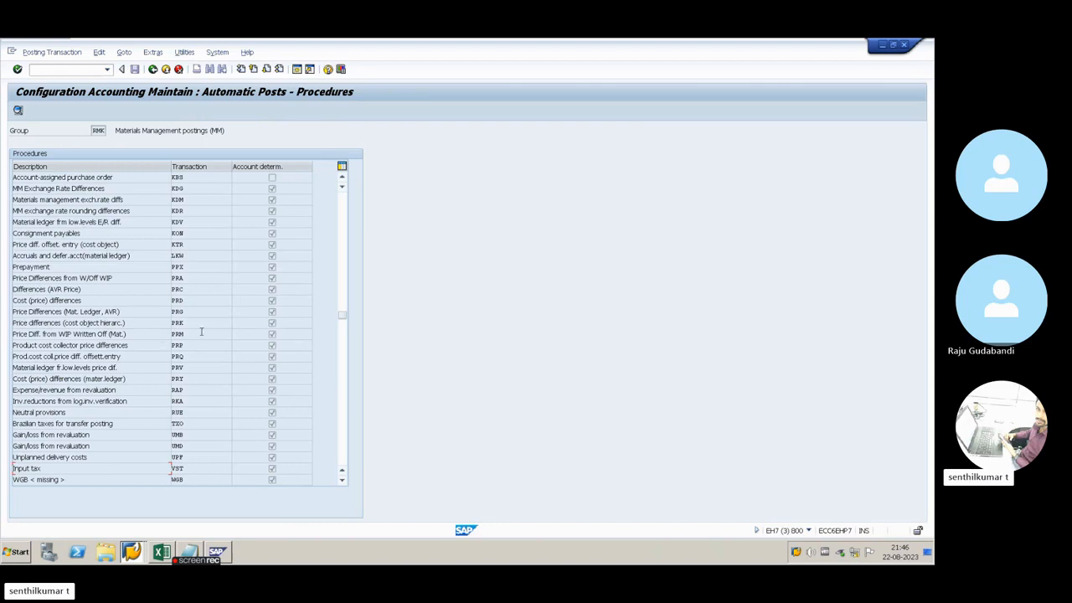
{"action": "scroll", "coordinate": [201, 332], "scroll_direction": "up", "scroll_amount": 6}
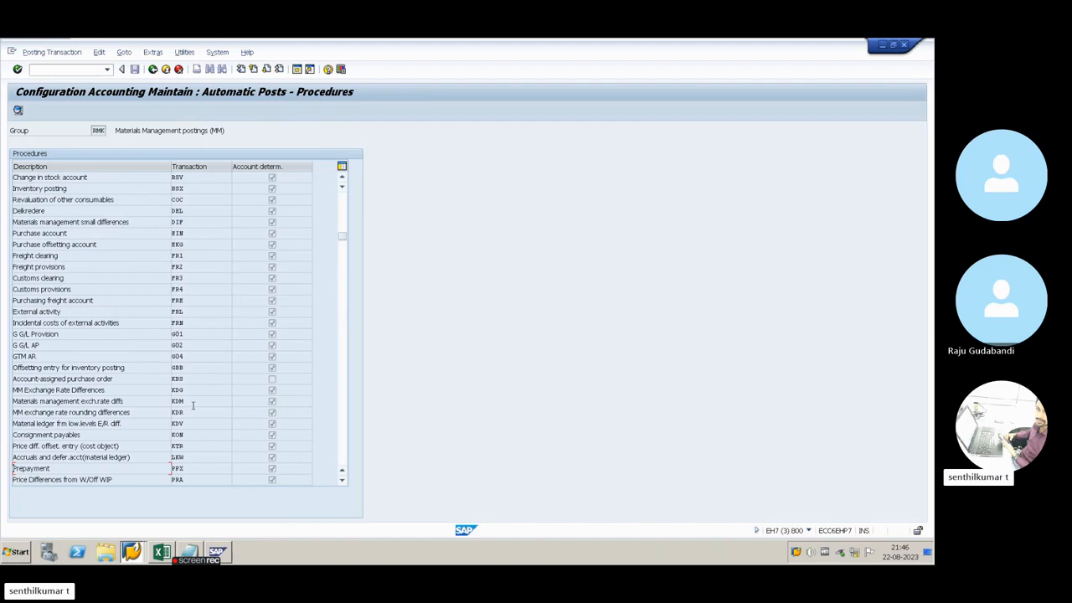
{"action": "scroll", "coordinate": [192, 405], "scroll_direction": "down", "scroll_amount": 1}
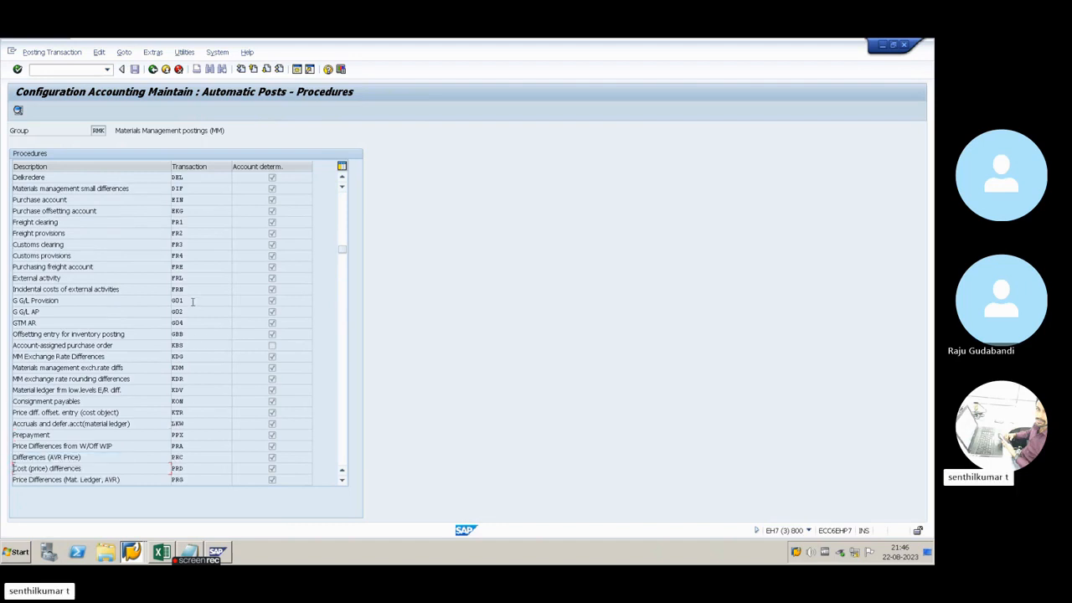
{"action": "scroll", "coordinate": [191, 332], "scroll_direction": "up", "scroll_amount": 2}
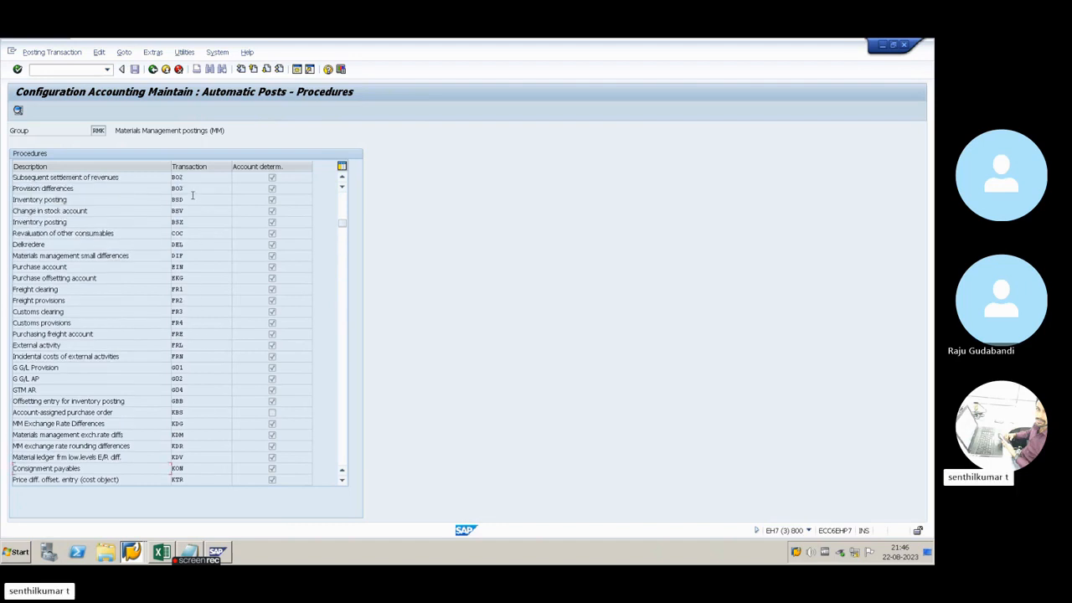
{"action": "scroll", "coordinate": [192, 196], "scroll_direction": "up", "scroll_amount": 2}
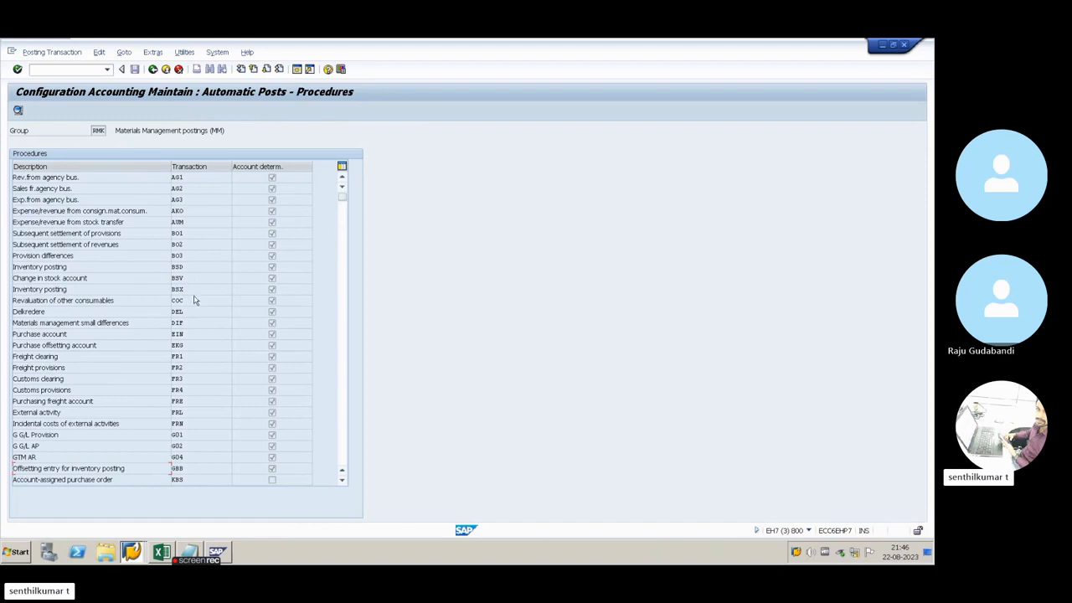
{"action": "double_click", "coordinate": [191, 292]}
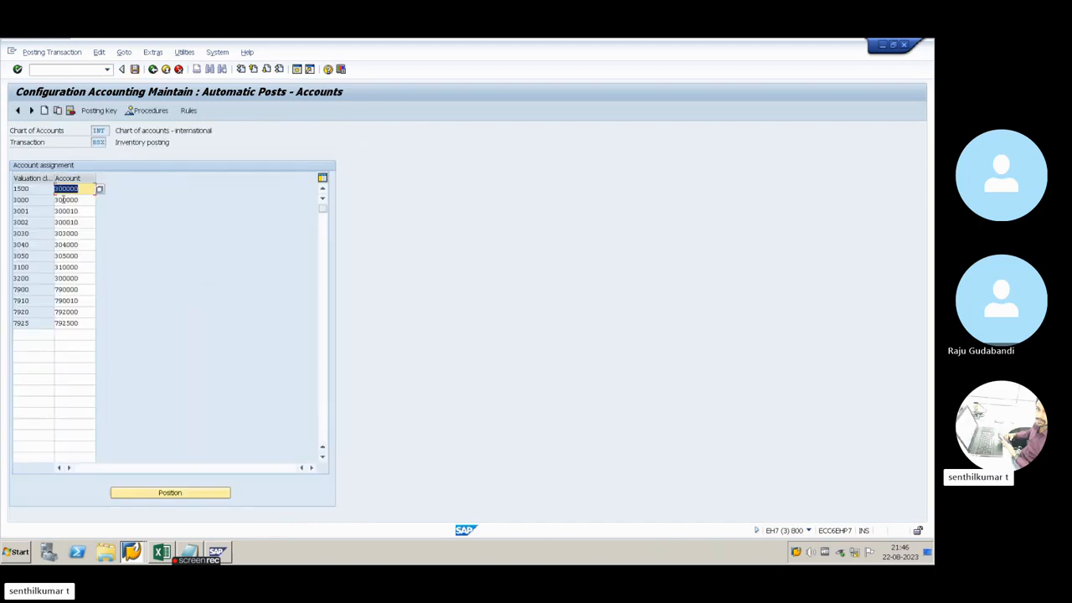
Widen the account column and review the valuation classes in the inventory posting account assignment
{"action": "left_click_drag", "start_coordinate": [96, 178], "coordinate": [103, 178]}
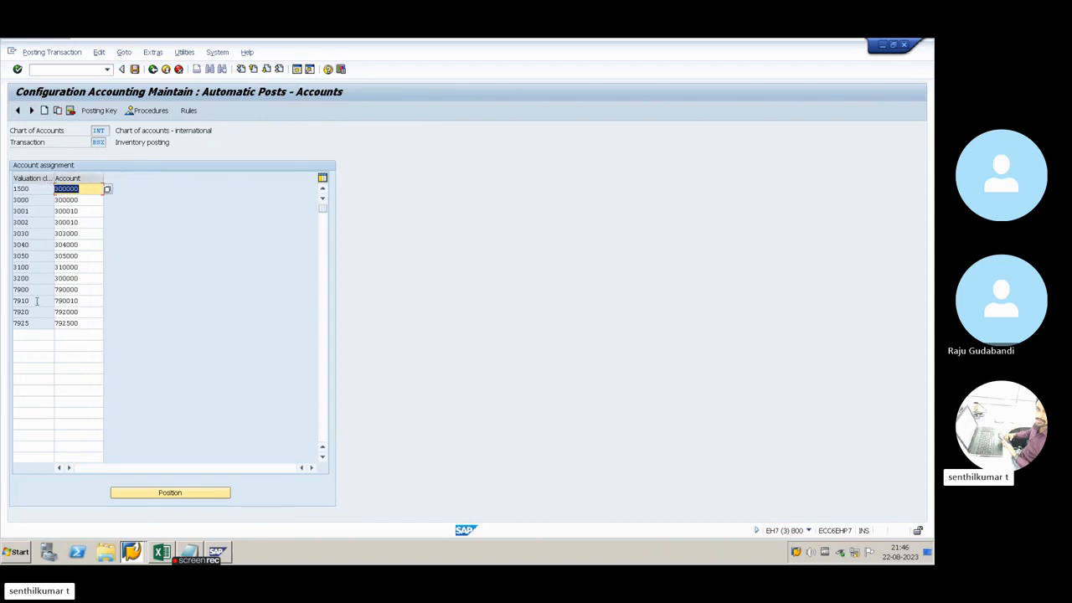
{"action": "left_click_drag", "start_coordinate": [32, 323], "coordinate": [16, 275]}
{"action": "left_click", "coordinate": [16, 199]}
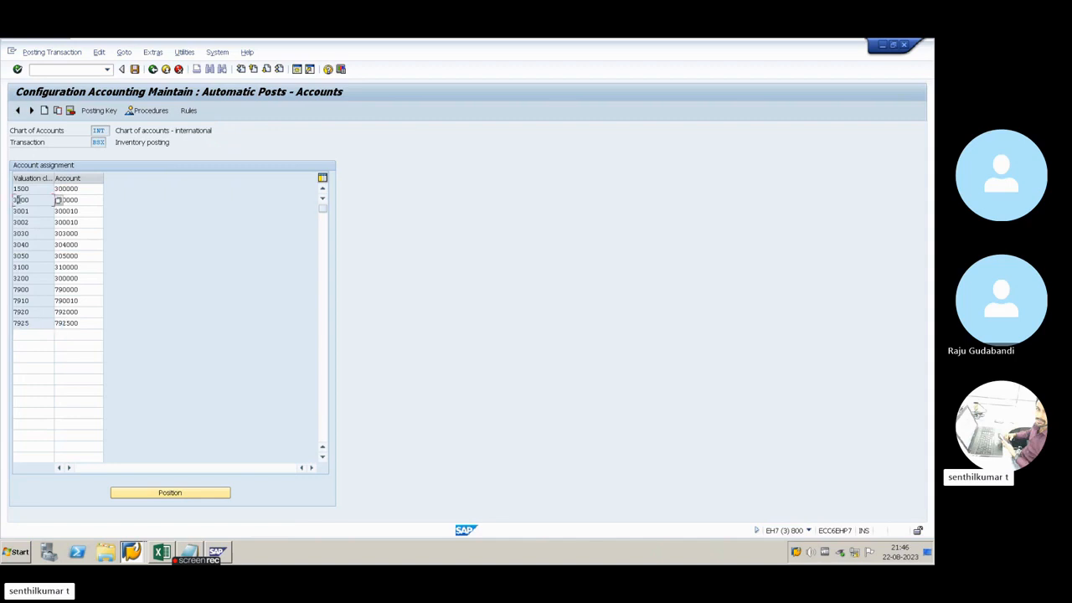
{"action": "left_click", "coordinate": [27, 212]}
{"action": "left_click", "coordinate": [29, 233]}
{"action": "left_click", "coordinate": [30, 256]}
{"action": "left_click", "coordinate": [29, 267]}
Examine the G/L account assigned to valuation class 1500 together with the transaction key of the inventory posting
{"action": "mouse_move", "coordinate": [30, 189]}
{"action": "left_mouse_down"}
{"action": "mouse_move", "coordinate": [14, 189]}
{"action": "mouse_move", "coordinate": [18, 200]}
{"action": "mouse_move", "coordinate": [25, 189]}
{"action": "mouse_move", "coordinate": [11, 189]}
{"action": "left_mouse_up"}
{"action": "left_click_drag", "start_coordinate": [85, 190], "coordinate": [55, 189]}
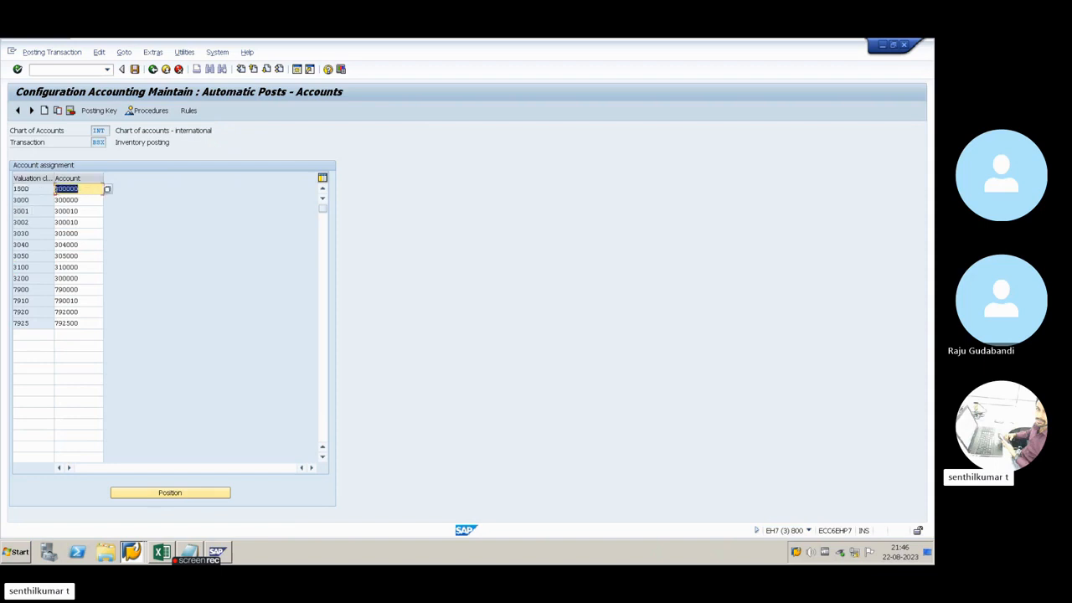
{"action": "left_click", "coordinate": [34, 190]}
{"action": "left_click", "coordinate": [80, 189]}
{"action": "left_click", "coordinate": [97, 142]}
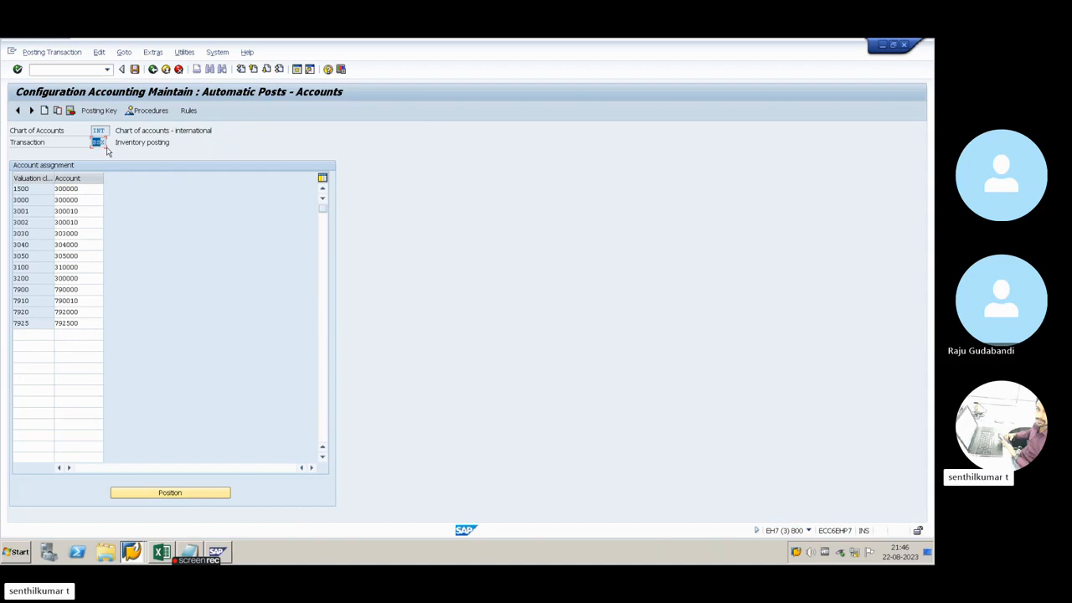
{"action": "left_click", "coordinate": [37, 191]}
Switch from the inventory posting account settings to the accounting document of the goods receipt
{"action": "key", "text": "alt+Tab"}
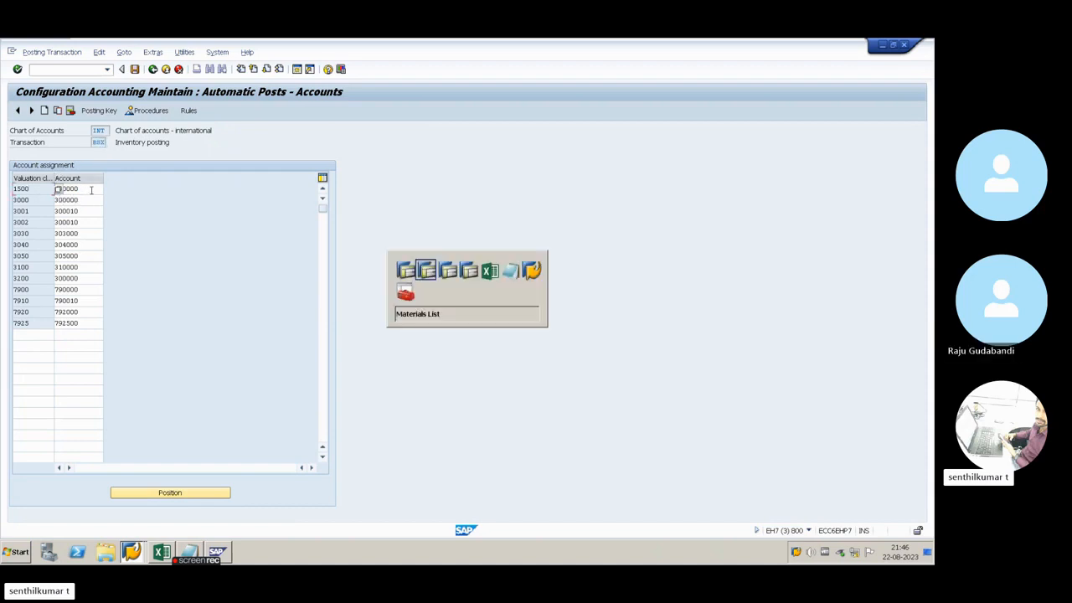
{"action": "key", "text": "alt+Tab"}
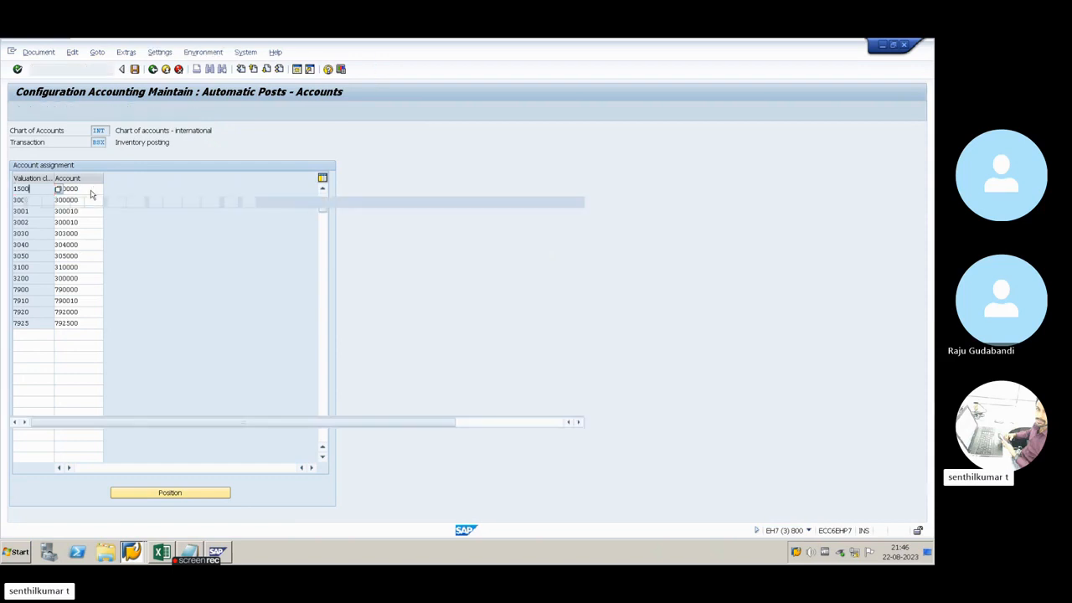
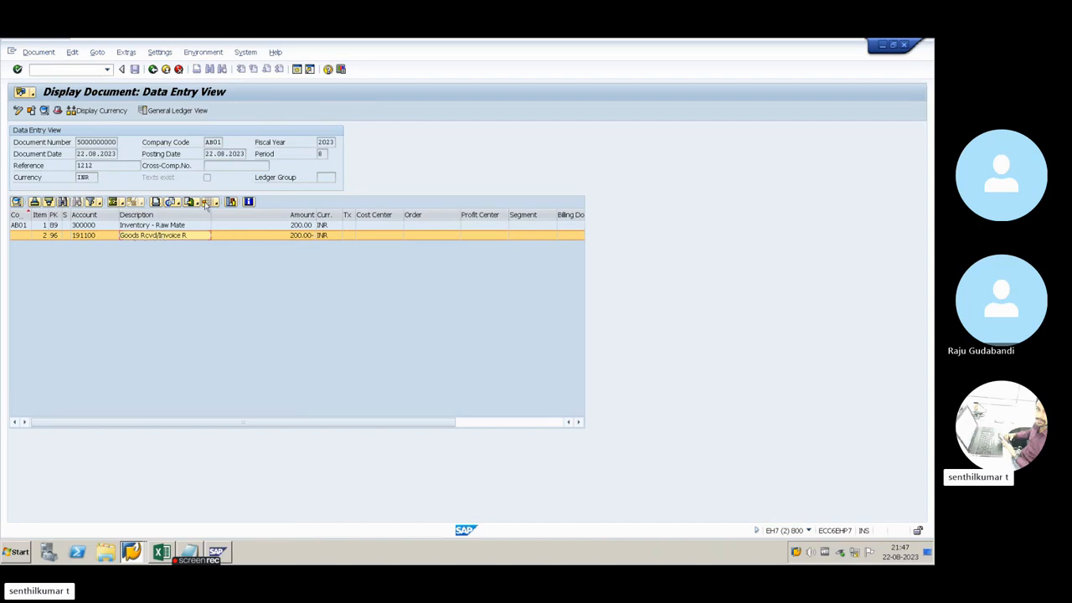
Go back to the material document and reopen its accounting document from the list of FI documents
{"action": "left_click", "coordinate": [152, 70]}
{"action": "left_click", "coordinate": [191, 132]}
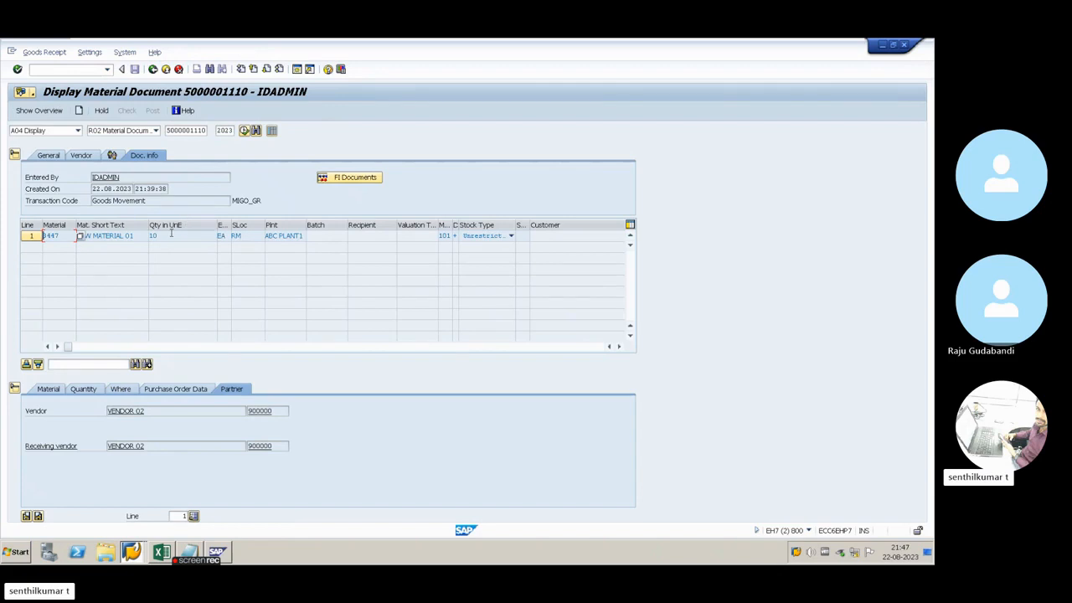
{"action": "left_click", "coordinate": [339, 177]}
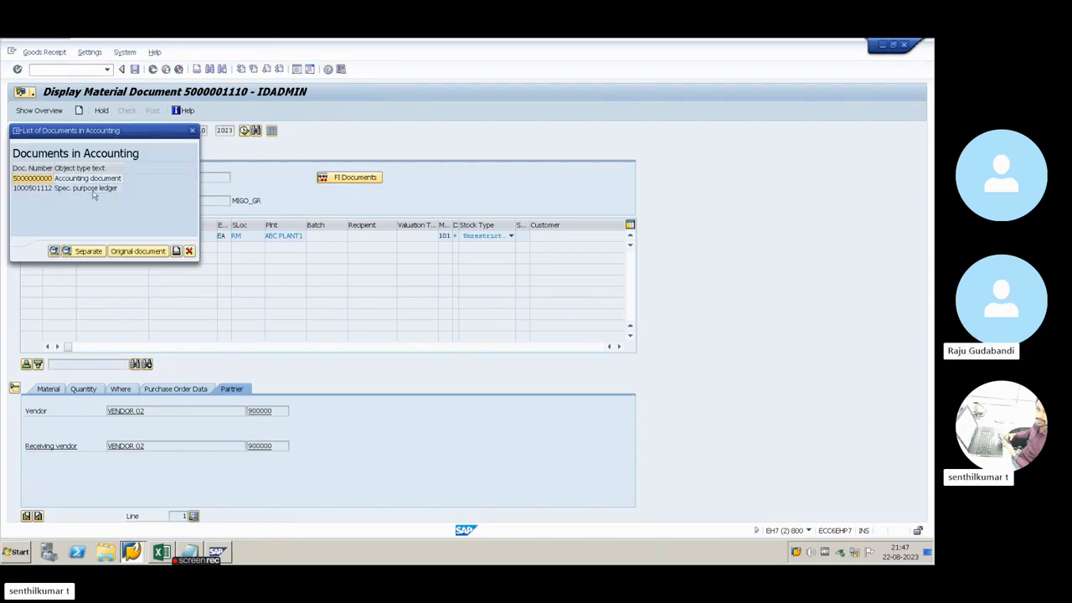
{"action": "double_click", "coordinate": [37, 179]}
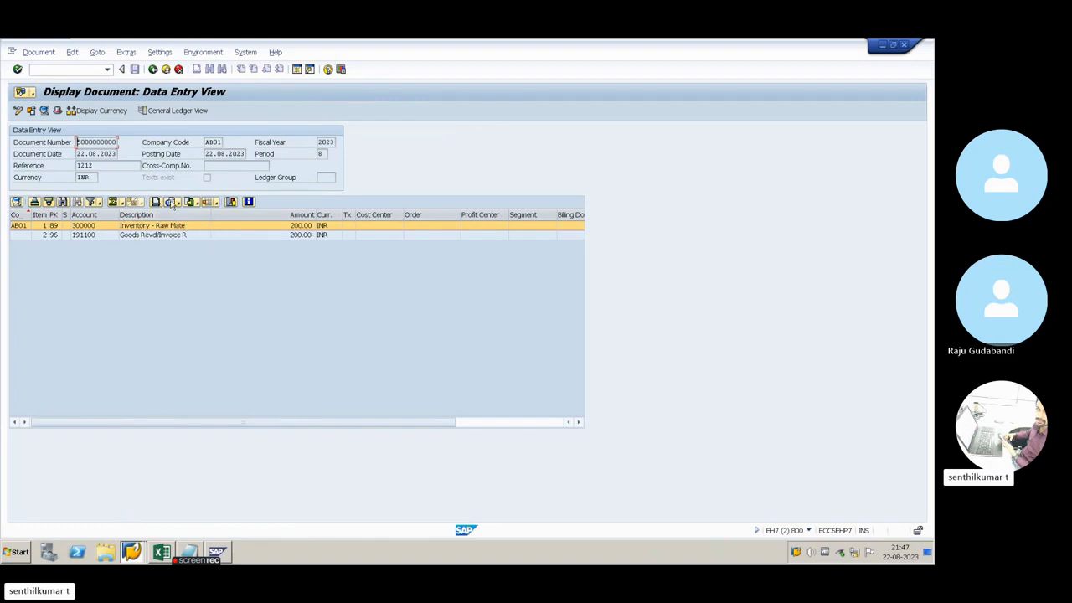
Close the accounting document and leave the material document display for the SAP Easy Access screen
{"action": "left_click", "coordinate": [153, 69]}
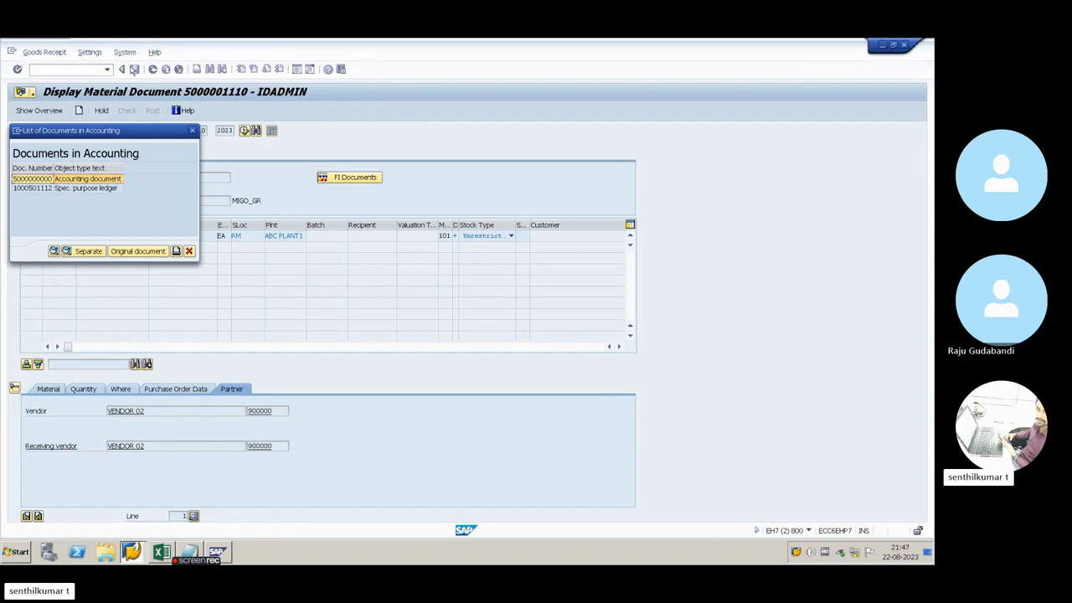
{"action": "left_click", "coordinate": [191, 129]}
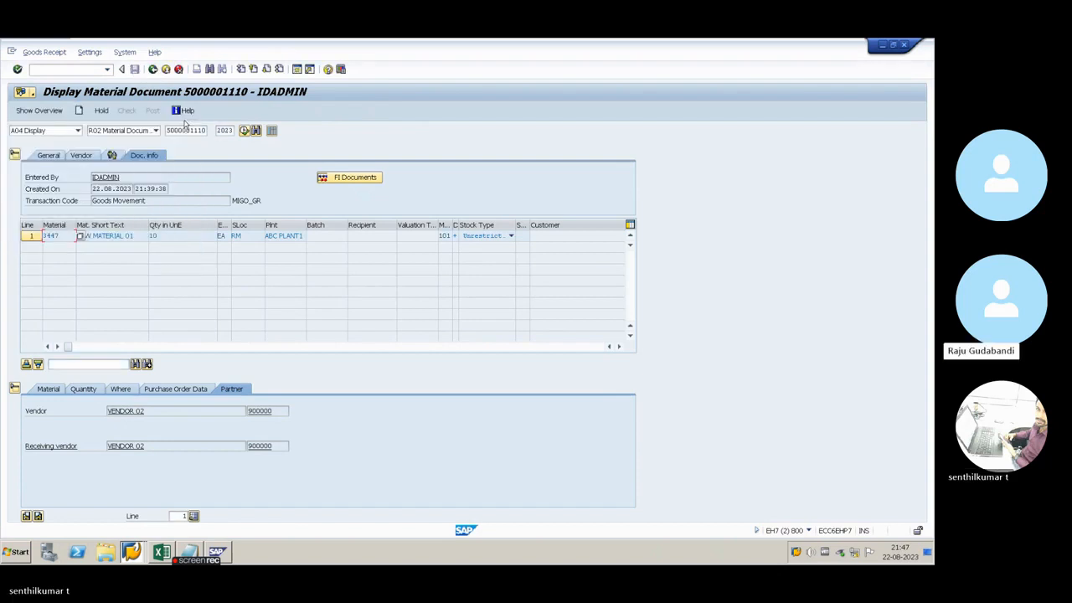
{"action": "left_click", "coordinate": [153, 70]}
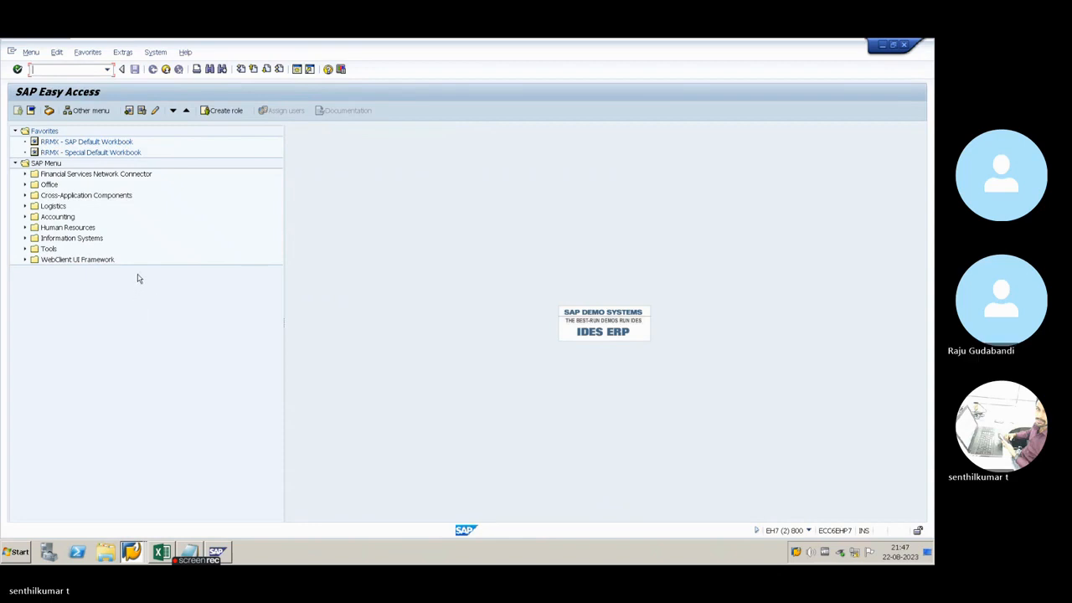
Display the BSX account assignment in transaction OBYC for chart of accounts INT, and return to the start screen
{"action": "type", "text": "obyc"}
{"action": "key", "text": "Return"}
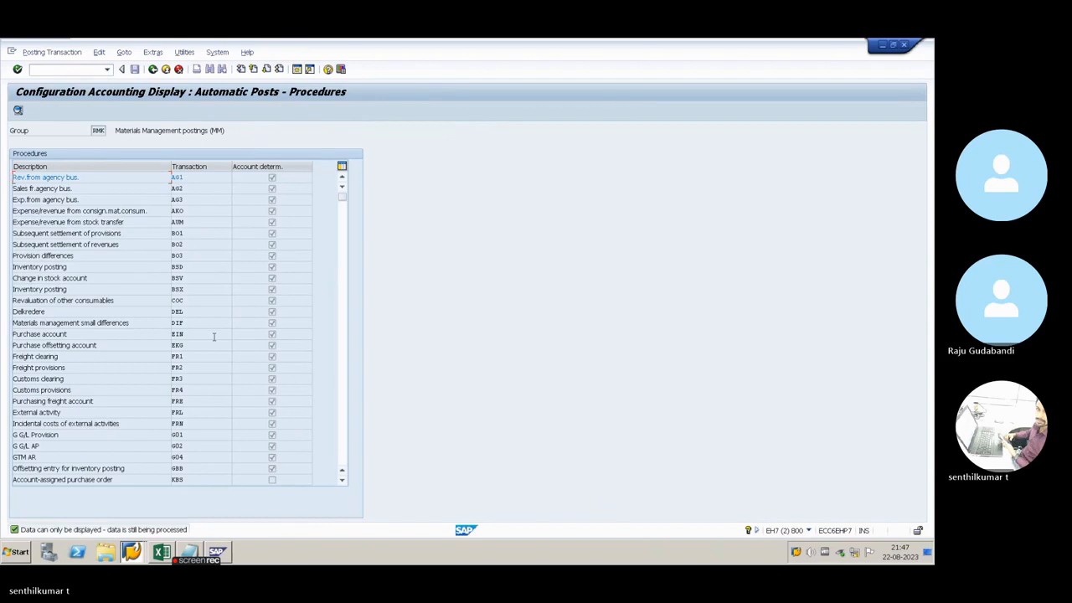
{"action": "scroll", "coordinate": [207, 259], "scroll_direction": "down", "scroll_amount": 1}
{"action": "scroll", "coordinate": [207, 259], "scroll_direction": "down", "scroll_amount": 1}
{"action": "scroll", "coordinate": [206, 257], "scroll_direction": "up", "scroll_amount": 2}
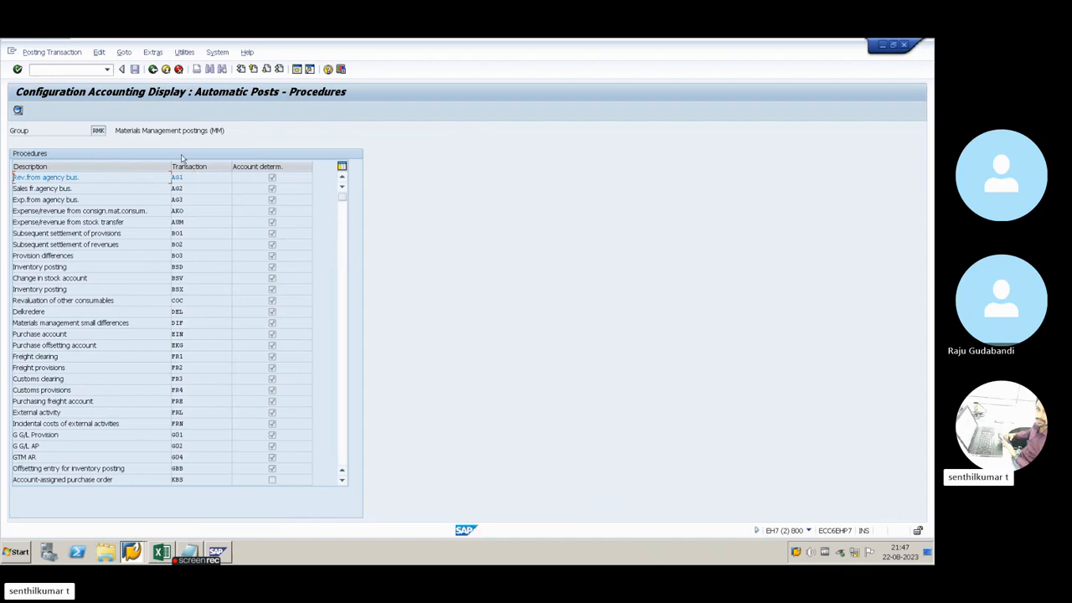
{"action": "double_click", "coordinate": [191, 289]}
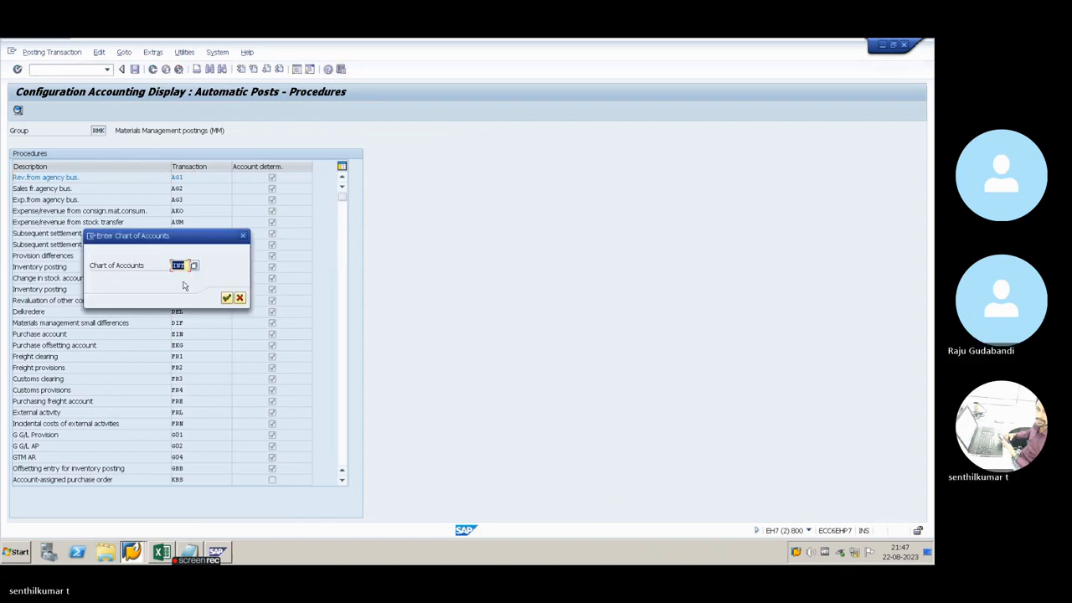
{"action": "left_click", "coordinate": [226, 298]}
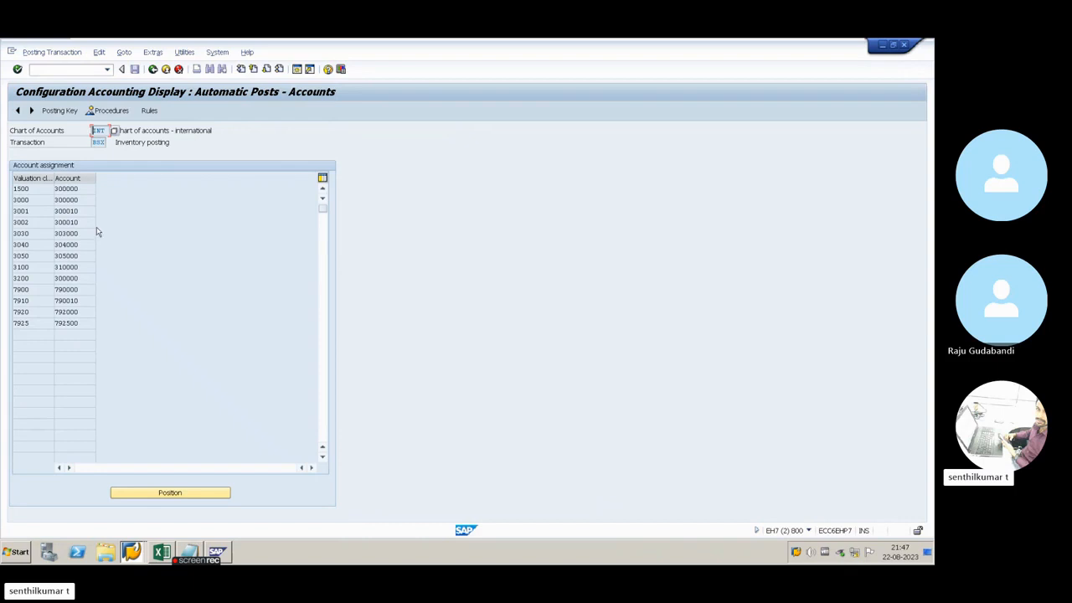
{"action": "left_click", "coordinate": [152, 70]}
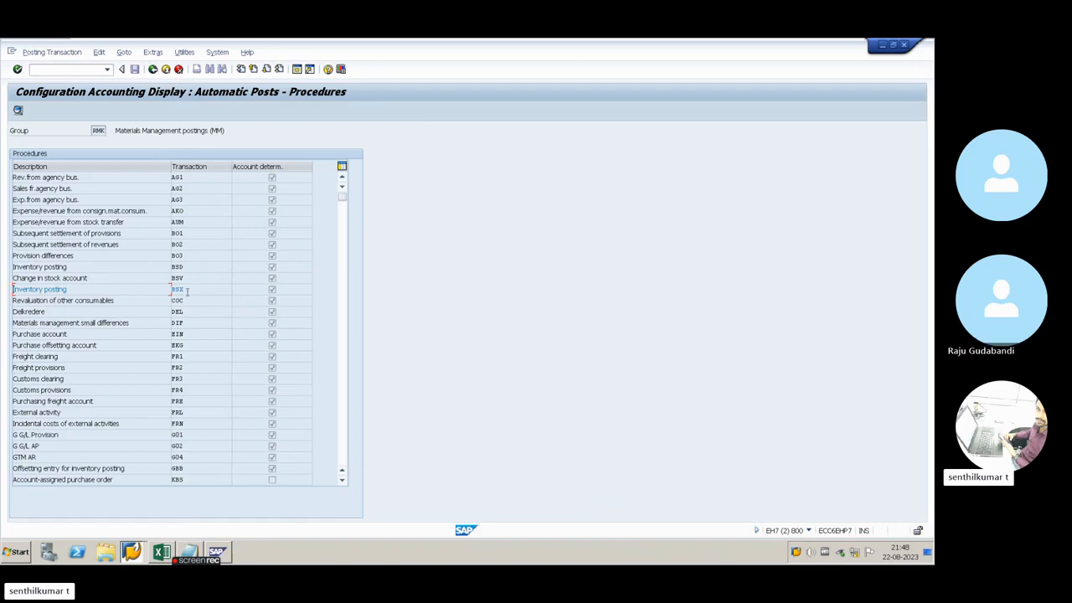
{"action": "left_click", "coordinate": [152, 69]}
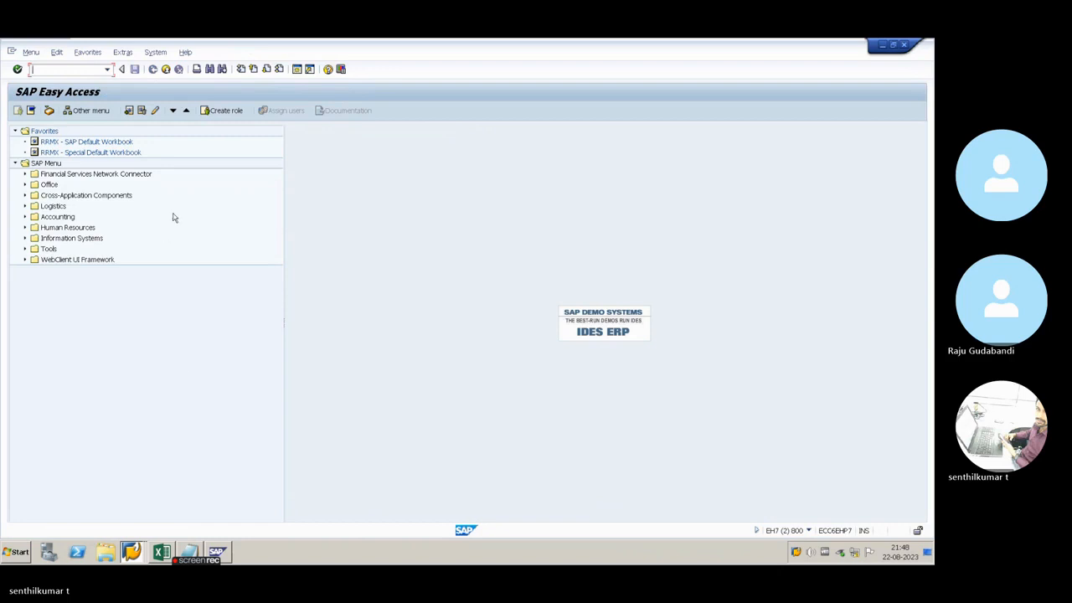
Look through the open windows and start transaction MB51 to open the material document list selection
{"action": "key", "text": "alt+Tab"}
{"action": "key", "text": "alt+Tab"}
{"action": "key", "text": "alt+Tab"}
{"action": "key", "text": "alt+Tab"}
{"action": "key", "text": "alt+shift+Tab"}
{"action": "key", "text": "alt+shift+Tab"}
{"action": "key", "text": "alt+shift+Tab"}
{"action": "key", "text": "alt+shift+Tab"}
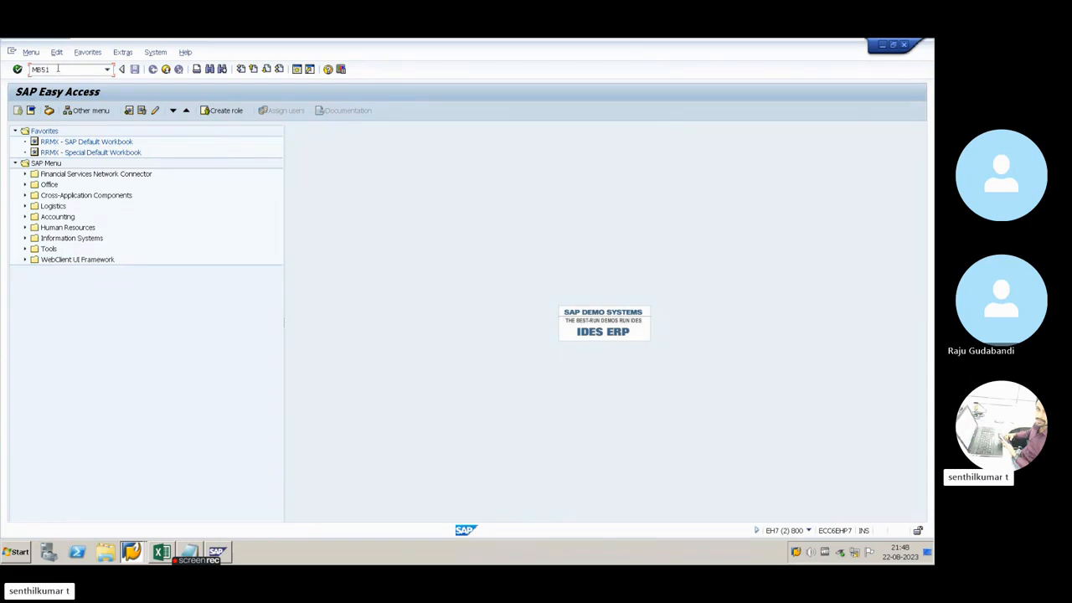
{"action": "key", "text": "Return"}
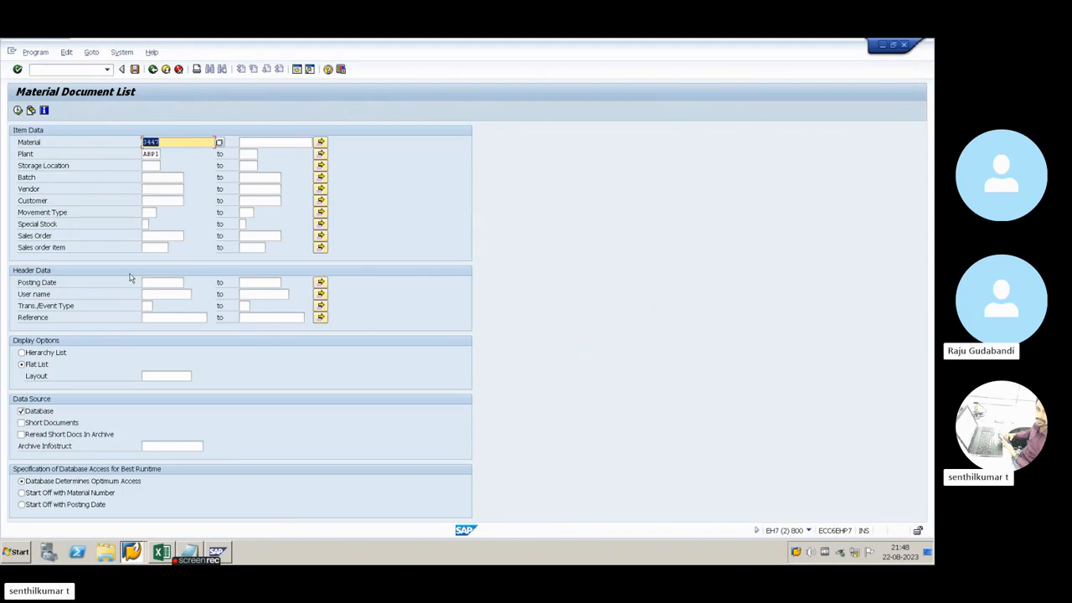
Review the item and header selection fields of the material document list, especially material and plant
{"action": "left_click", "coordinate": [36, 145]}
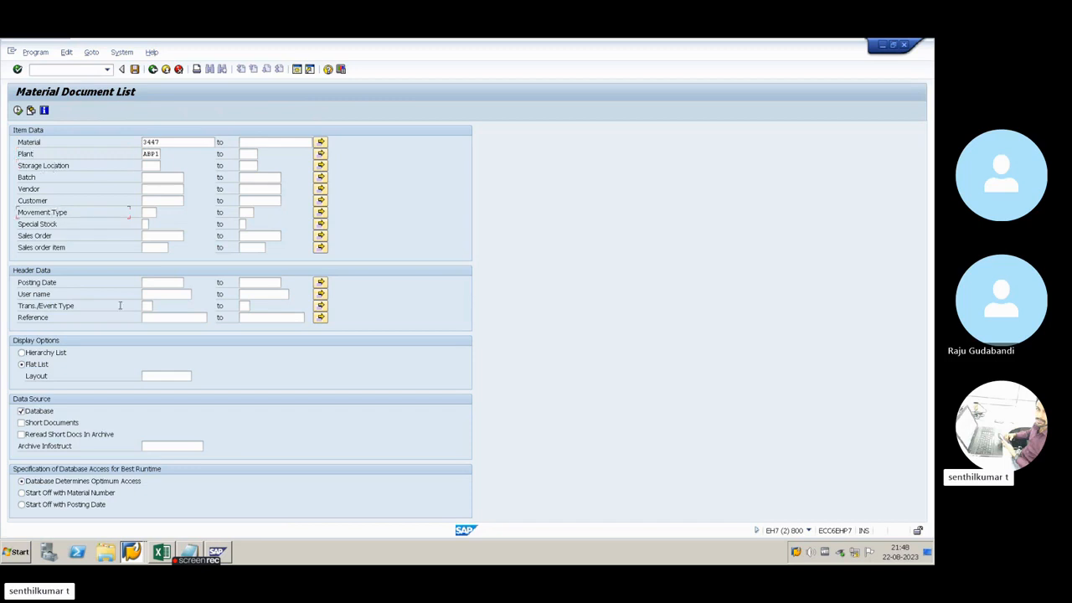
{"action": "left_click", "coordinate": [157, 283]}
{"action": "left_click", "coordinate": [167, 294]}
{"action": "left_click", "coordinate": [164, 142]}
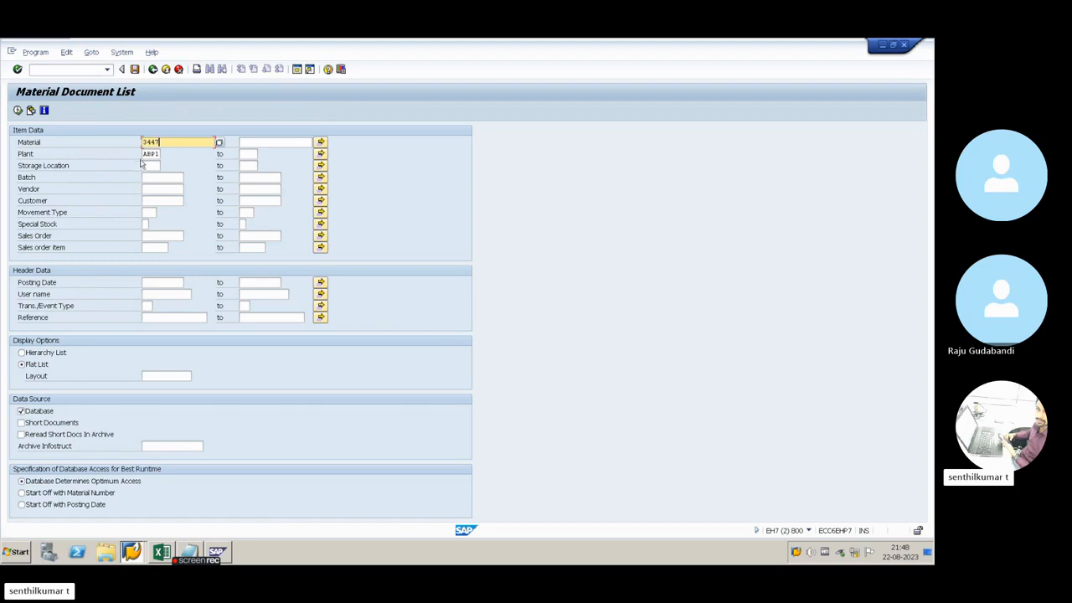
{"action": "double_click", "coordinate": [149, 154]}
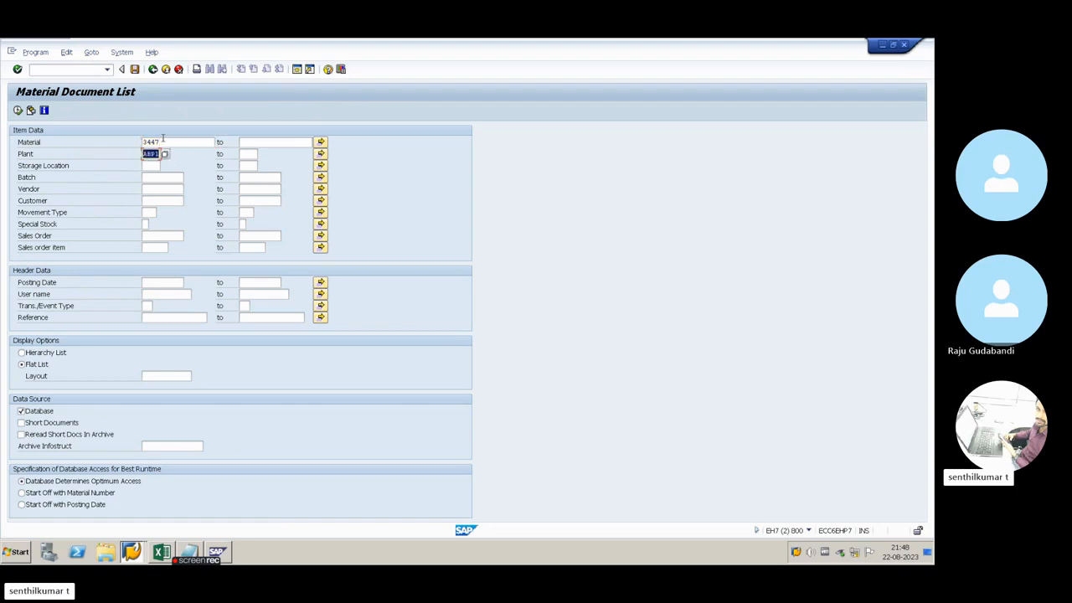
{"action": "left_click", "coordinate": [165, 143]}
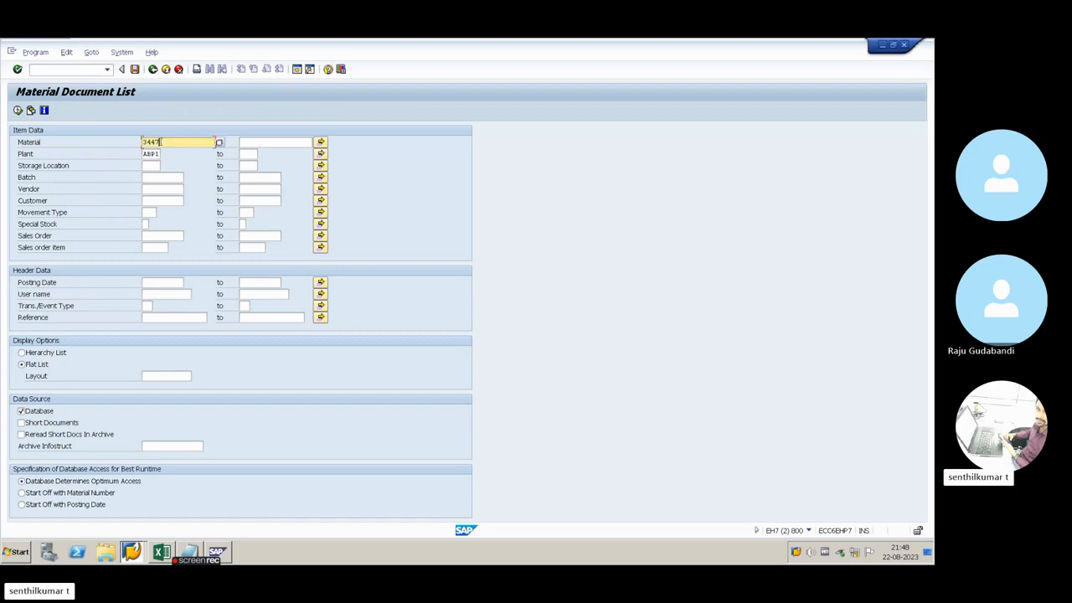
{"action": "double_click", "coordinate": [149, 155]}
{"action": "left_click", "coordinate": [173, 144]}
{"action": "left_click", "coordinate": [150, 154]}
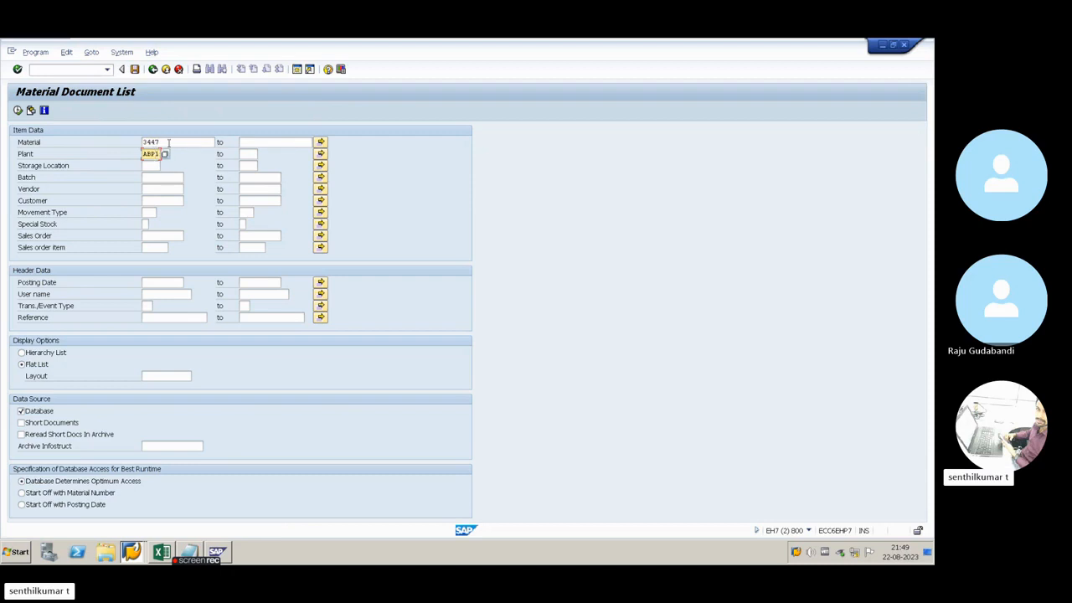
Run the material document list for material 3447 in plant ABP1
{"action": "left_click_drag", "start_coordinate": [168, 144], "coordinate": [145, 143]}
{"action": "left_click", "coordinate": [146, 154]}
{"action": "left_click", "coordinate": [17, 109]}
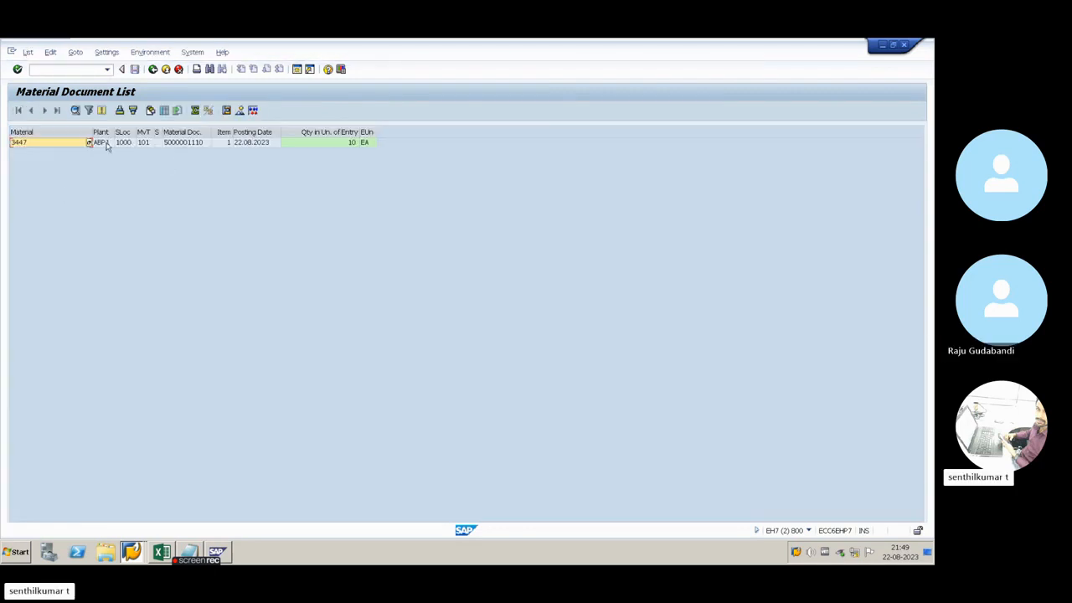
Open the layout settings of the material document list and add Material Description to the displayed columns
{"action": "left_click", "coordinate": [69, 148]}
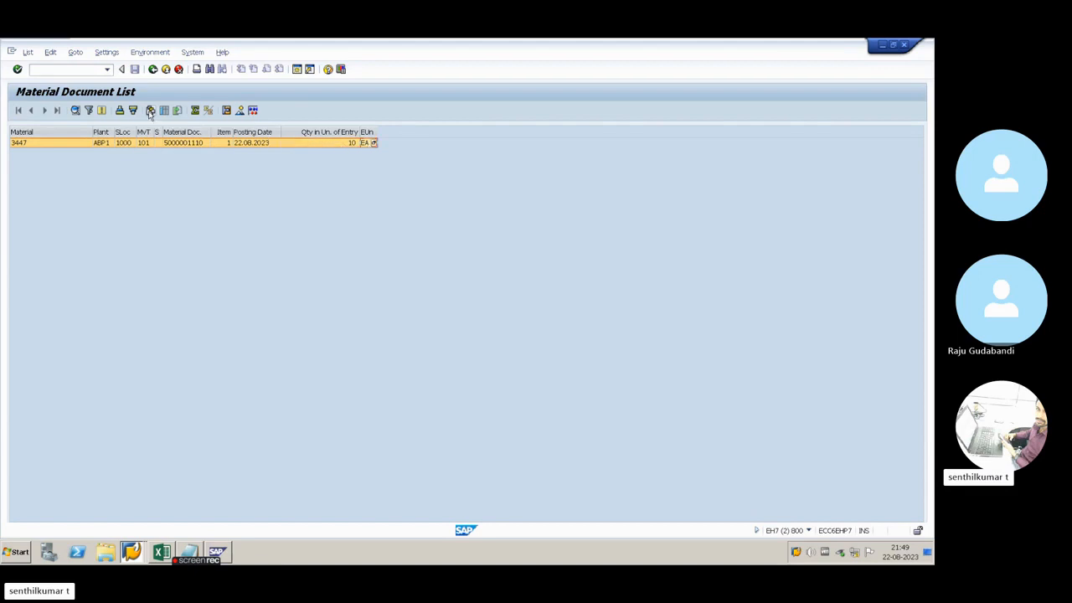
{"action": "left_click", "coordinate": [150, 112]}
{"action": "left_click_drag", "start_coordinate": [232, 136], "coordinate": [624, 154]}
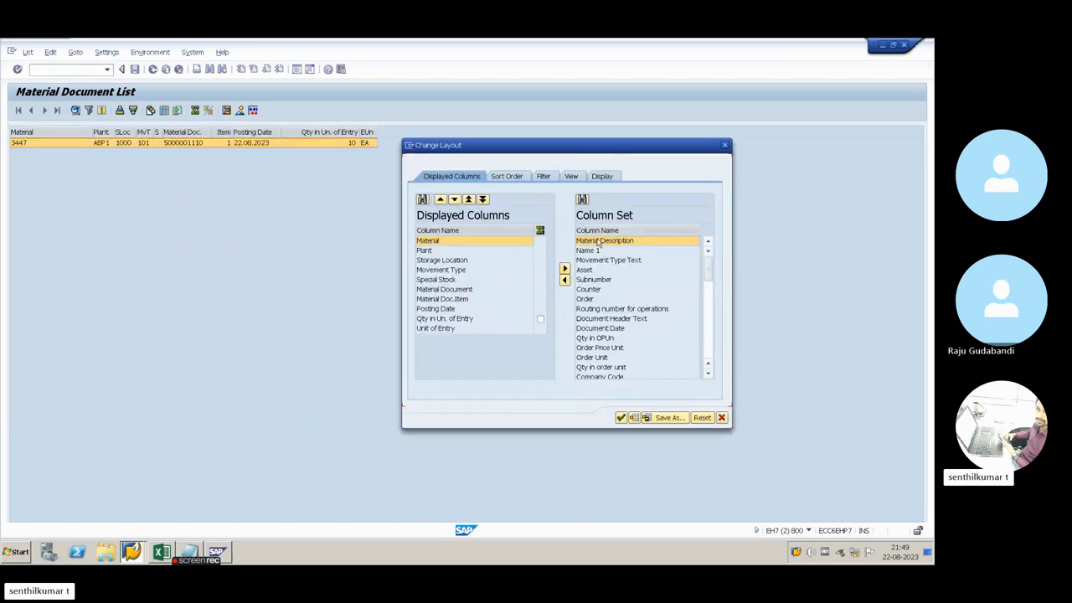
{"action": "left_click", "coordinate": [564, 279]}
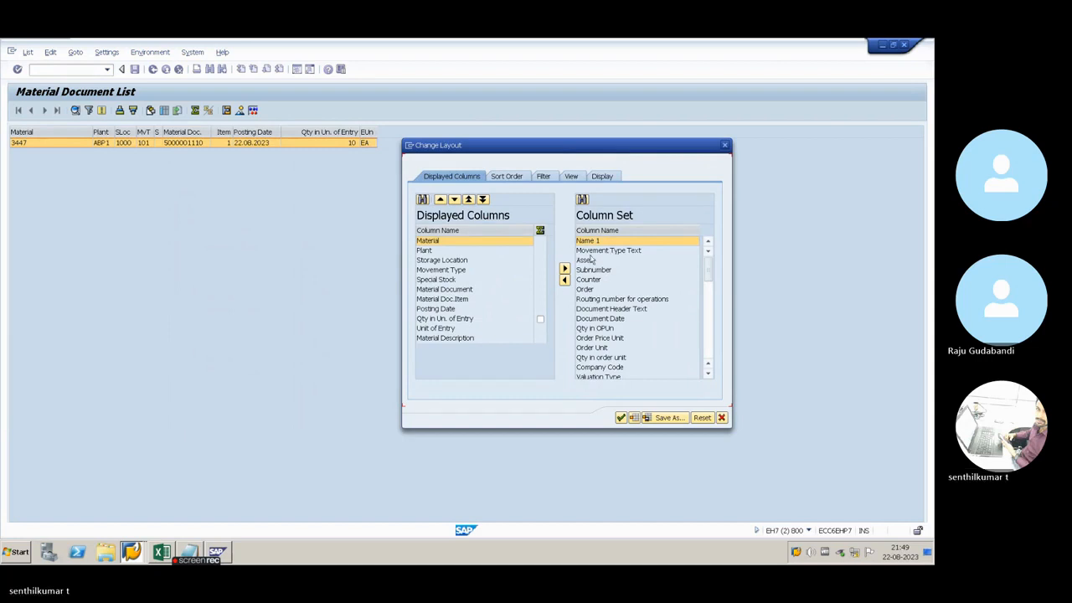
Sort the available columns by name and add Amount in LC and Ext. Amount in Local Currency to the displayed columns
{"action": "left_click", "coordinate": [619, 231]}
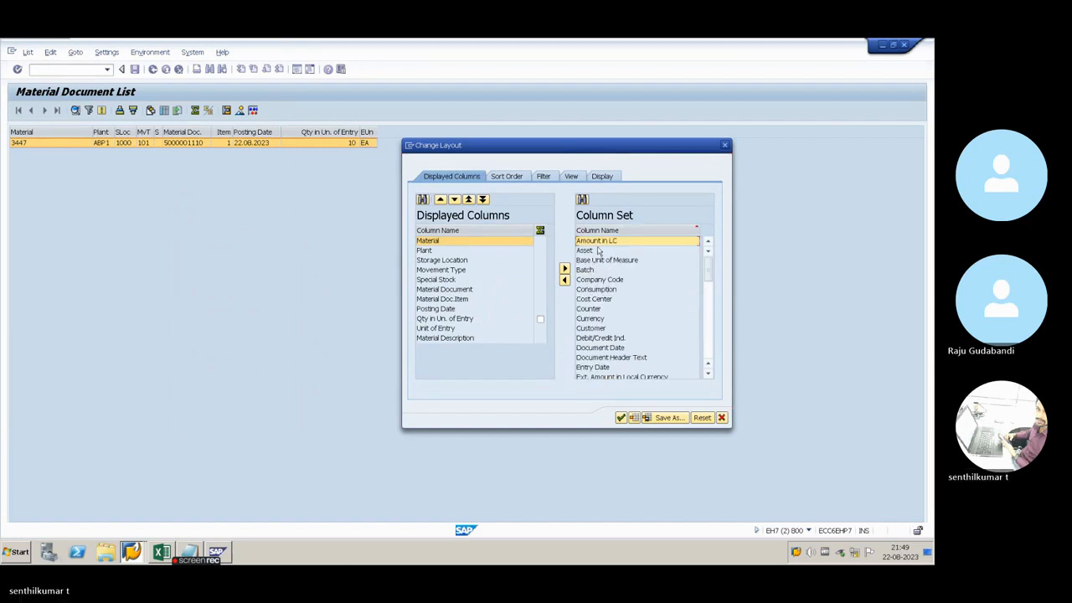
{"action": "left_click", "coordinate": [565, 278]}
{"action": "left_click", "coordinate": [591, 308]}
{"action": "left_click", "coordinate": [594, 288]}
{"action": "scroll", "coordinate": [597, 293], "scroll_direction": "down", "scroll_amount": 2}
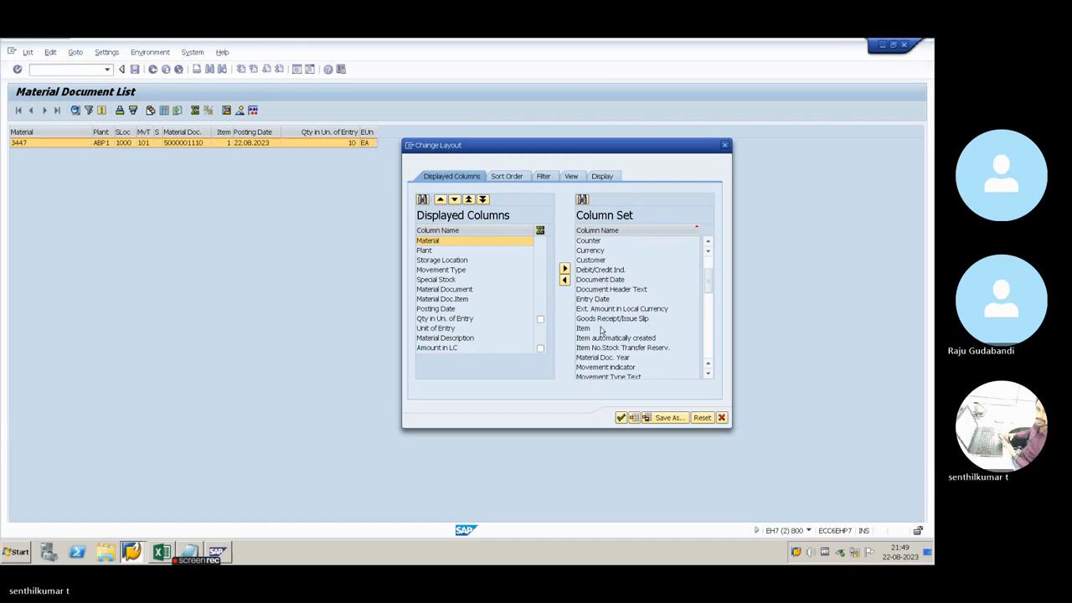
{"action": "left_click", "coordinate": [598, 310]}
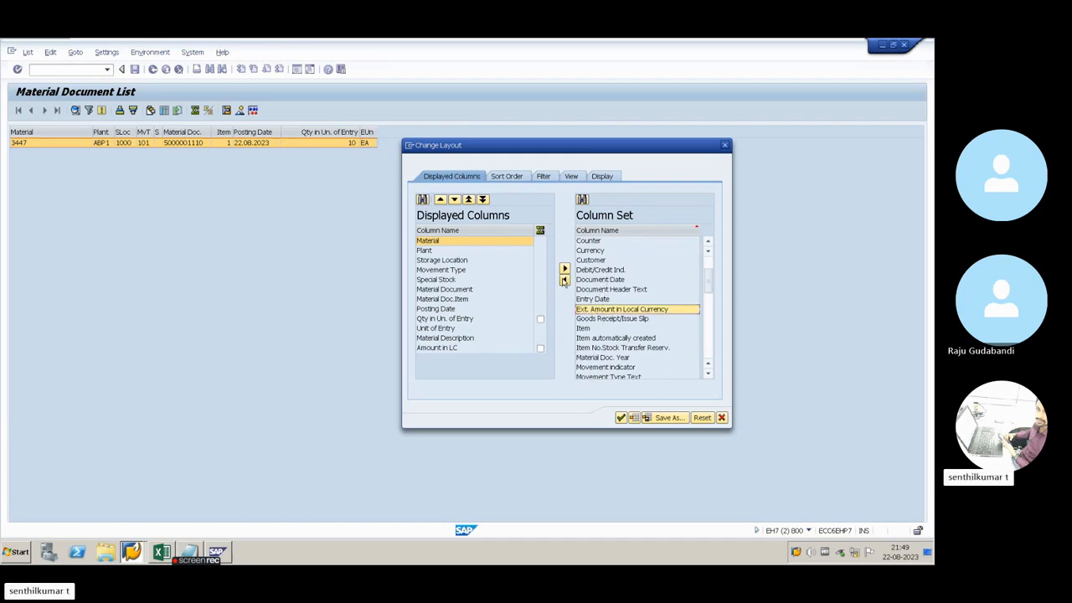
{"action": "left_click", "coordinate": [565, 281]}
Find the Purchase Order field in the column set and add it to the displayed columns
{"action": "scroll", "coordinate": [630, 322], "scroll_direction": "down", "scroll_amount": 2}
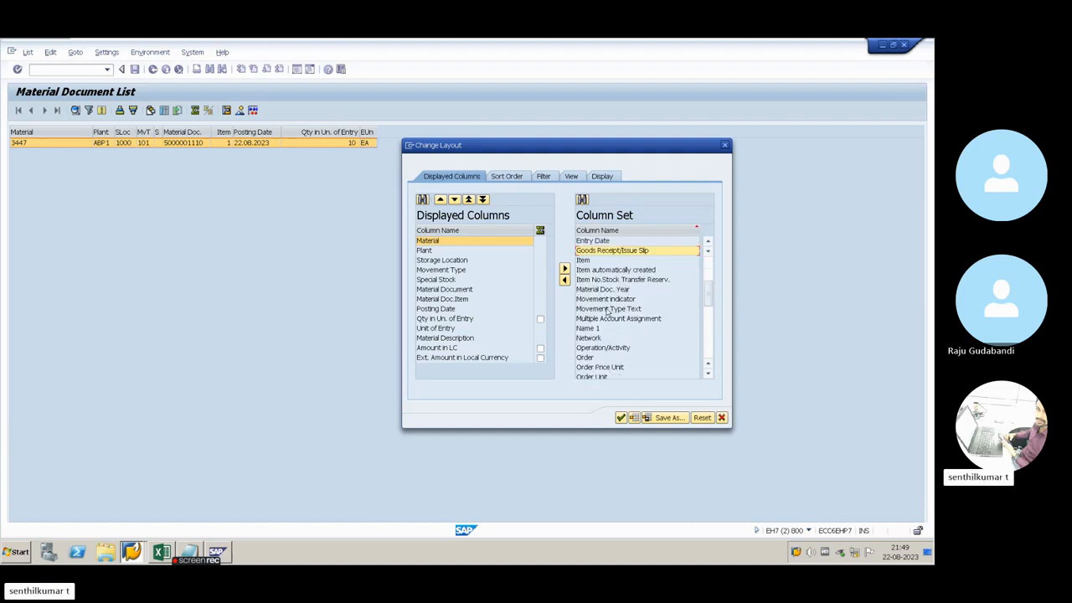
{"action": "scroll", "coordinate": [624, 321], "scroll_direction": "down", "scroll_amount": 1}
{"action": "scroll", "coordinate": [624, 321], "scroll_direction": "down", "scroll_amount": 1}
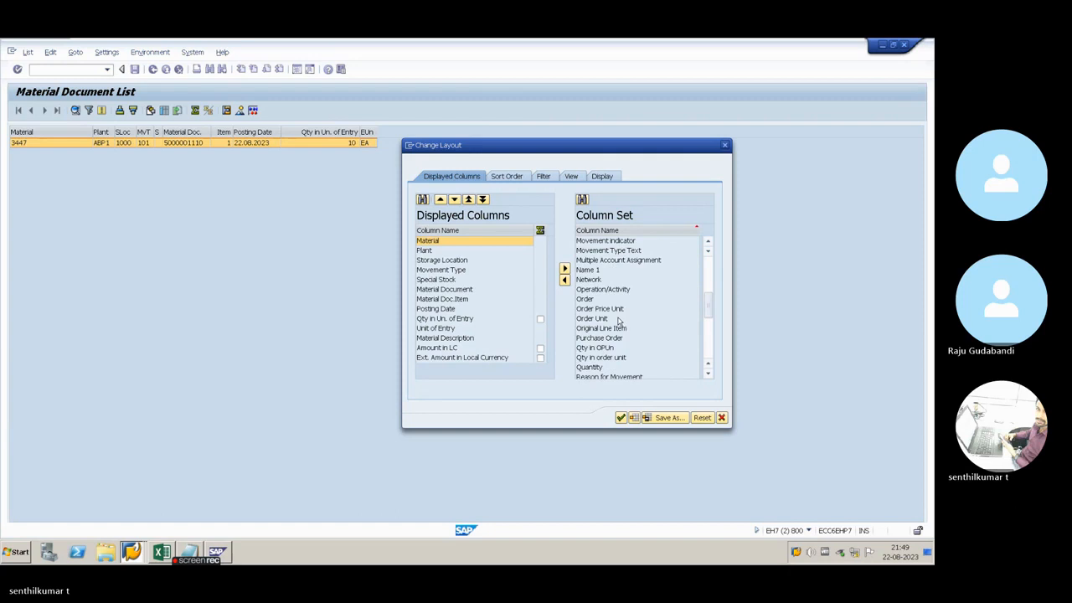
{"action": "scroll", "coordinate": [600, 310], "scroll_direction": "down", "scroll_amount": 1}
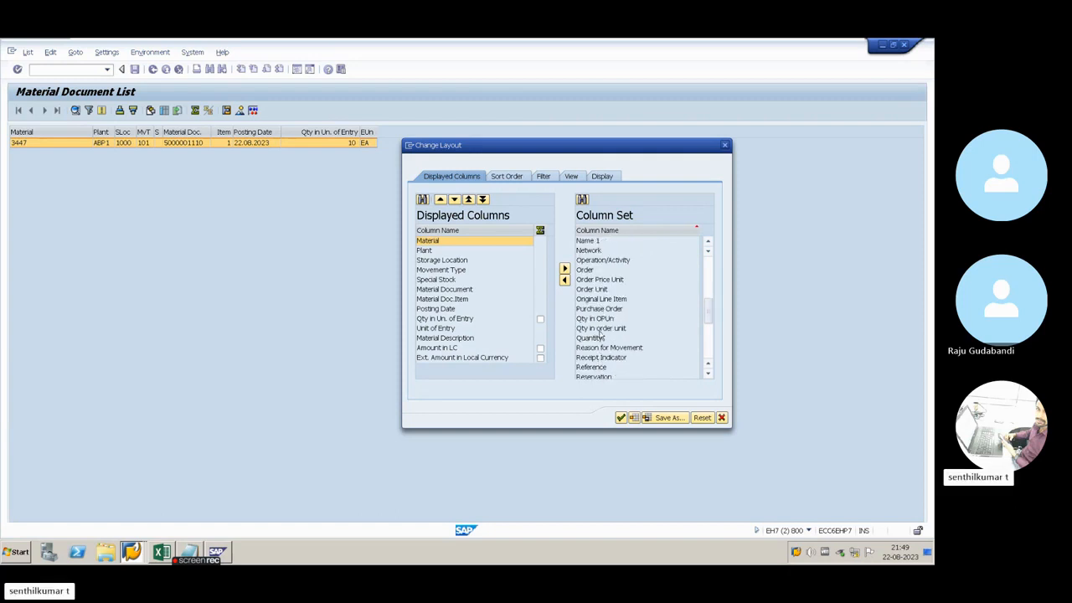
{"action": "scroll", "coordinate": [594, 302], "scroll_direction": "down", "scroll_amount": 1}
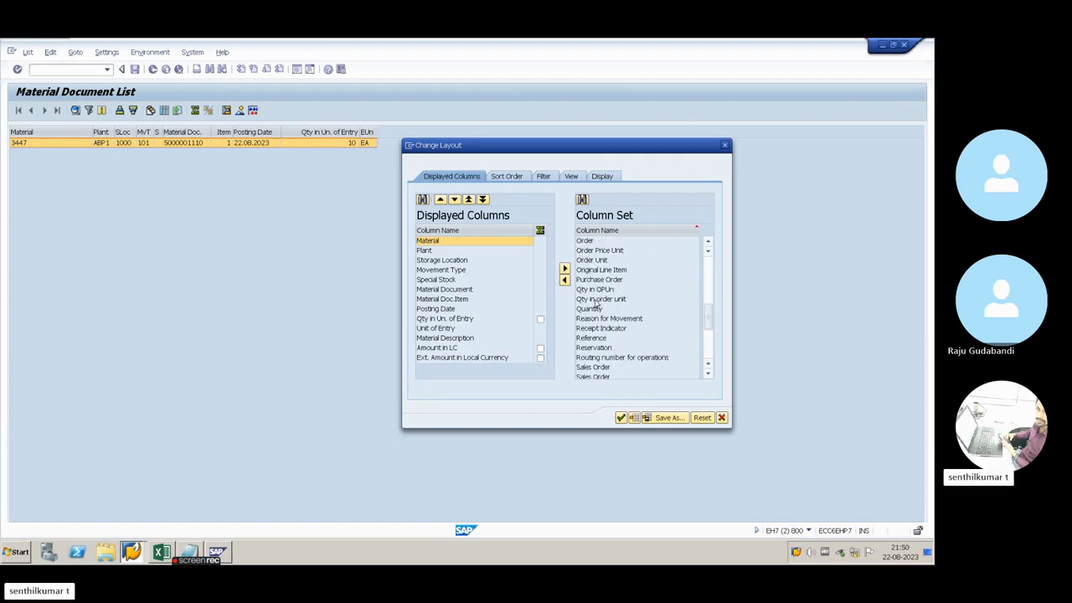
{"action": "scroll", "coordinate": [598, 307], "scroll_direction": "up", "scroll_amount": 3}
{"action": "scroll", "coordinate": [597, 307], "scroll_direction": "down", "scroll_amount": 1}
{"action": "left_click", "coordinate": [611, 338]}
{"action": "left_click", "coordinate": [564, 280]}
Add the User name column to the displayed columns and apply the changed layout to the list
{"action": "scroll", "coordinate": [620, 334], "scroll_direction": "down", "scroll_amount": 2}
{"action": "scroll", "coordinate": [611, 333], "scroll_direction": "down", "scroll_amount": 1}
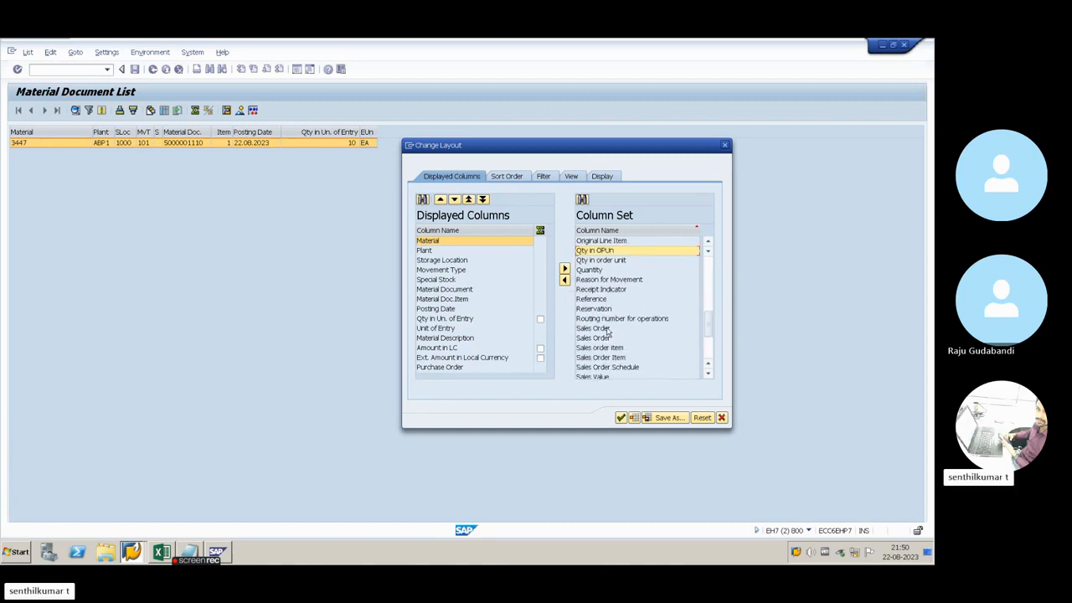
{"action": "scroll", "coordinate": [605, 340], "scroll_direction": "down", "scroll_amount": 2}
{"action": "scroll", "coordinate": [603, 342], "scroll_direction": "down", "scroll_amount": 1}
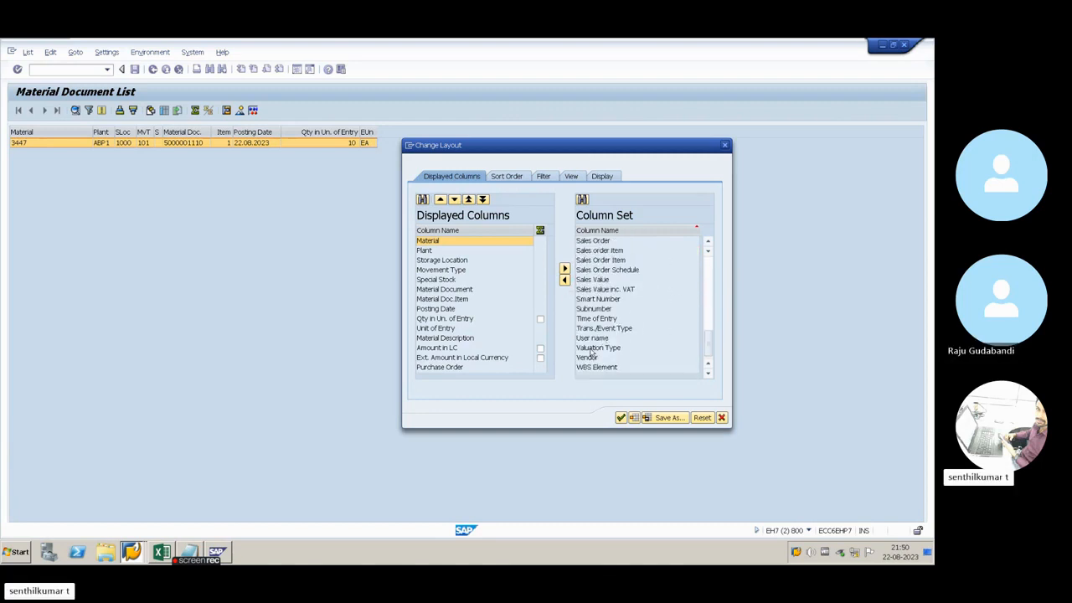
{"action": "left_click", "coordinate": [585, 339]}
{"action": "left_click", "coordinate": [563, 279]}
{"action": "left_click", "coordinate": [621, 419]}
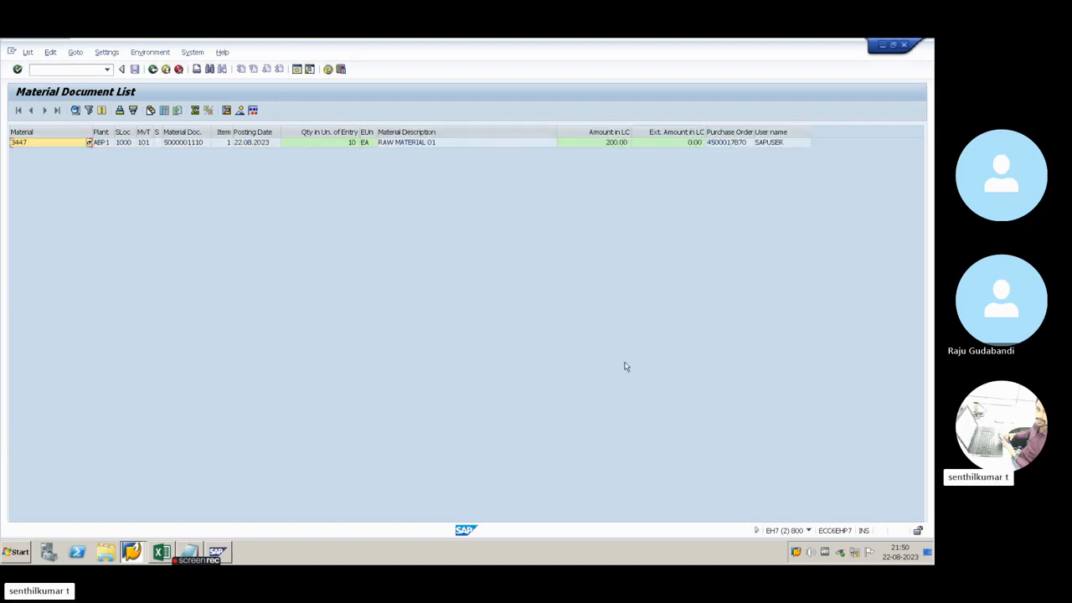
Move the Material Description column directly after Material and check the row's description, plant and local currency amount
{"action": "left_click_drag", "start_coordinate": [557, 131], "coordinate": [54, 132]}
{"action": "left_click", "coordinate": [417, 142]}
{"action": "left_click", "coordinate": [125, 143]}
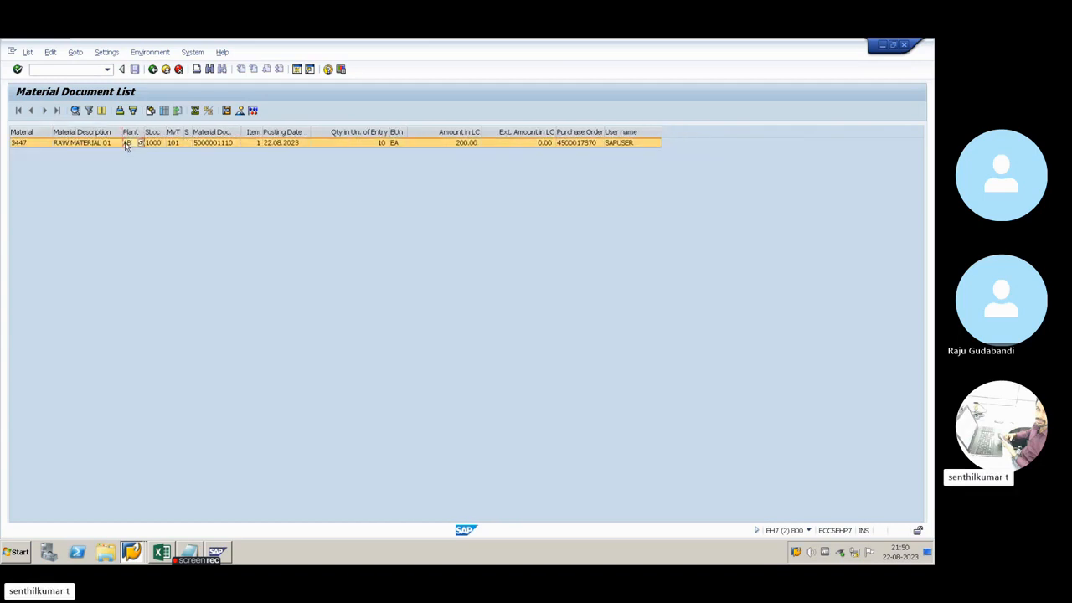
{"action": "left_click", "coordinate": [461, 144]}
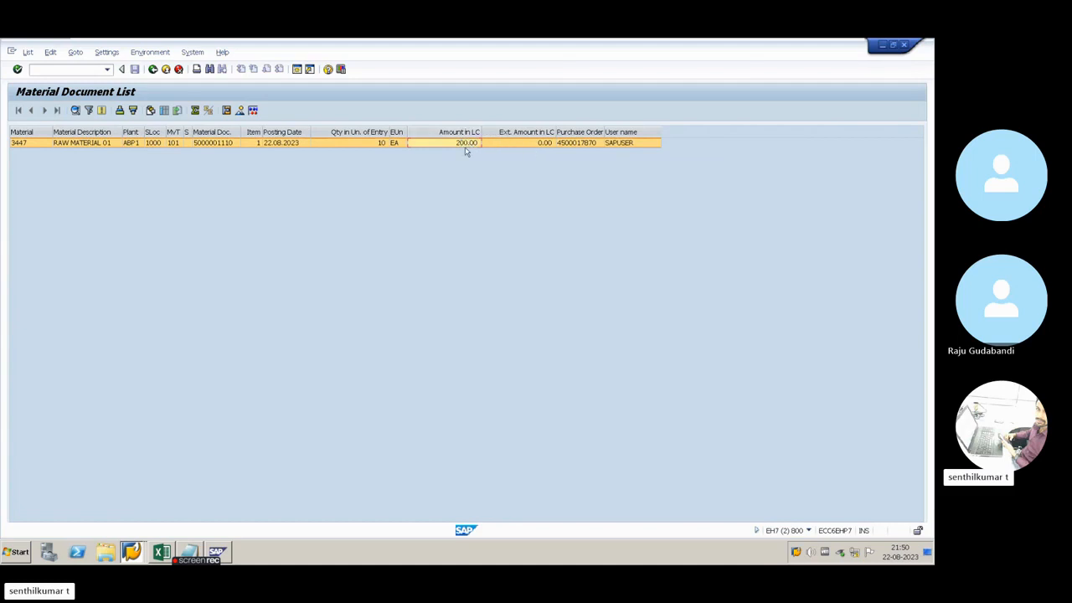
Open the purchase order from the list row, check its order history, and return to the material document list
{"action": "left_click", "coordinate": [636, 144]}
{"action": "left_click", "coordinate": [569, 144]}
{"action": "double_click", "coordinate": [568, 144]}
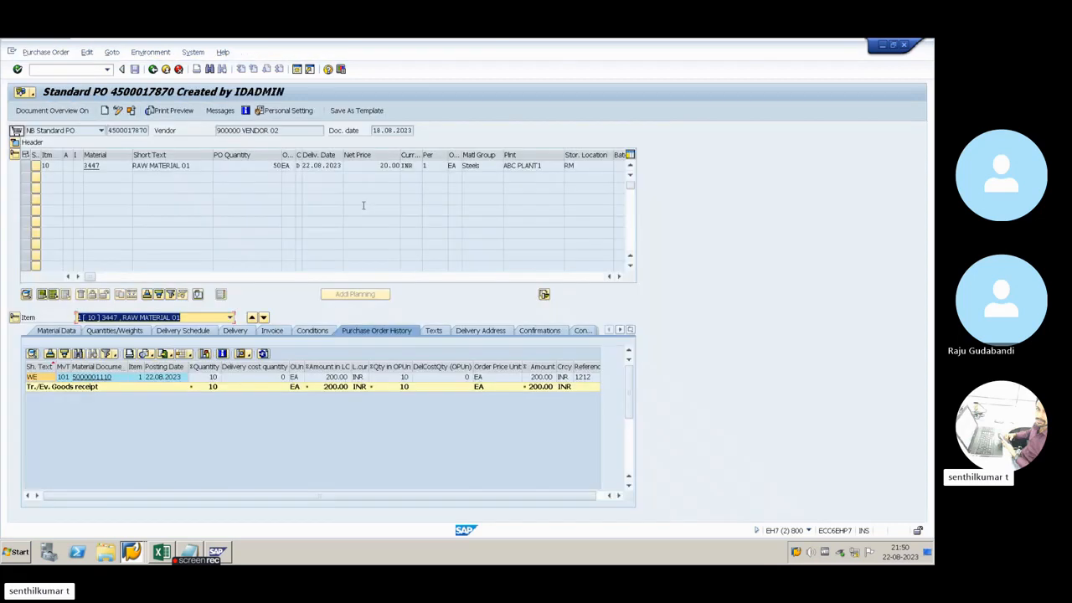
{"action": "left_click", "coordinate": [274, 230]}
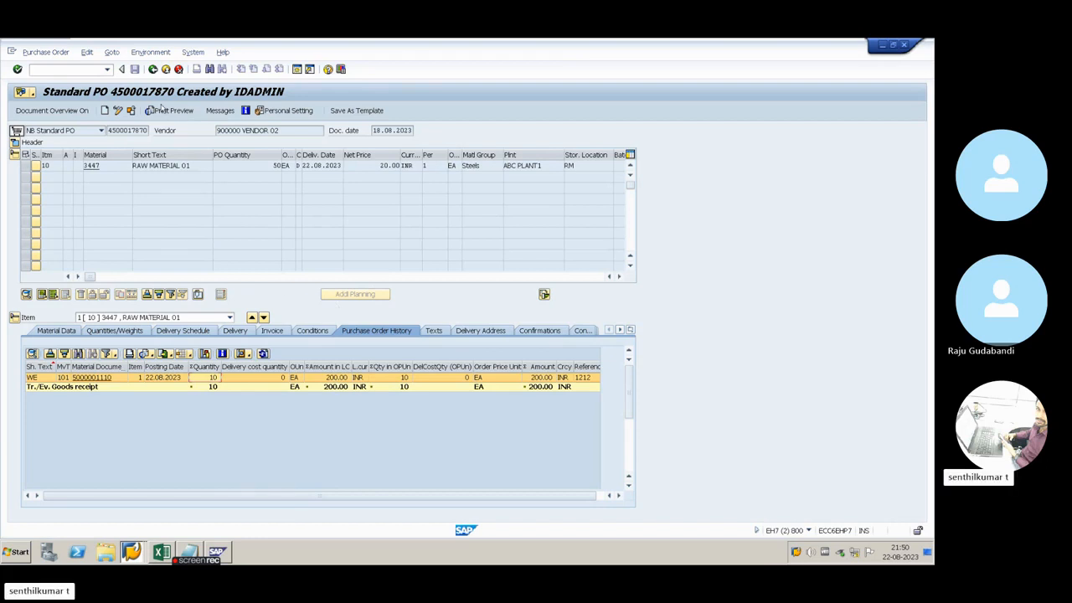
{"action": "left_click", "coordinate": [153, 70]}
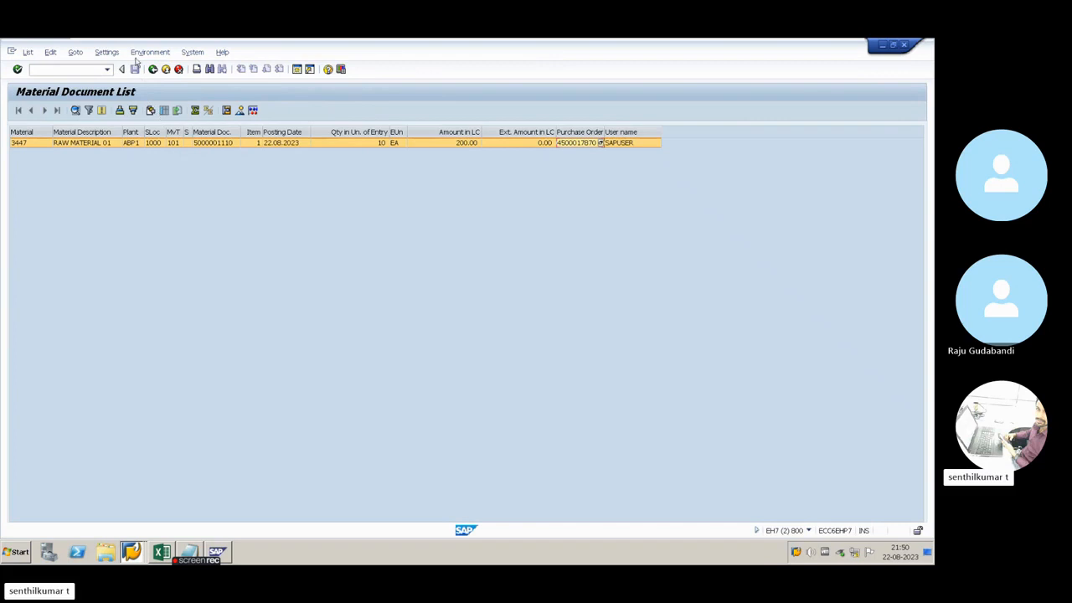
Save the current list layout under the presenter's own name with a leading slash, overwriting the existing layout
{"action": "left_click", "coordinate": [106, 51]}
{"action": "mouse_move", "coordinate": [113, 79]}
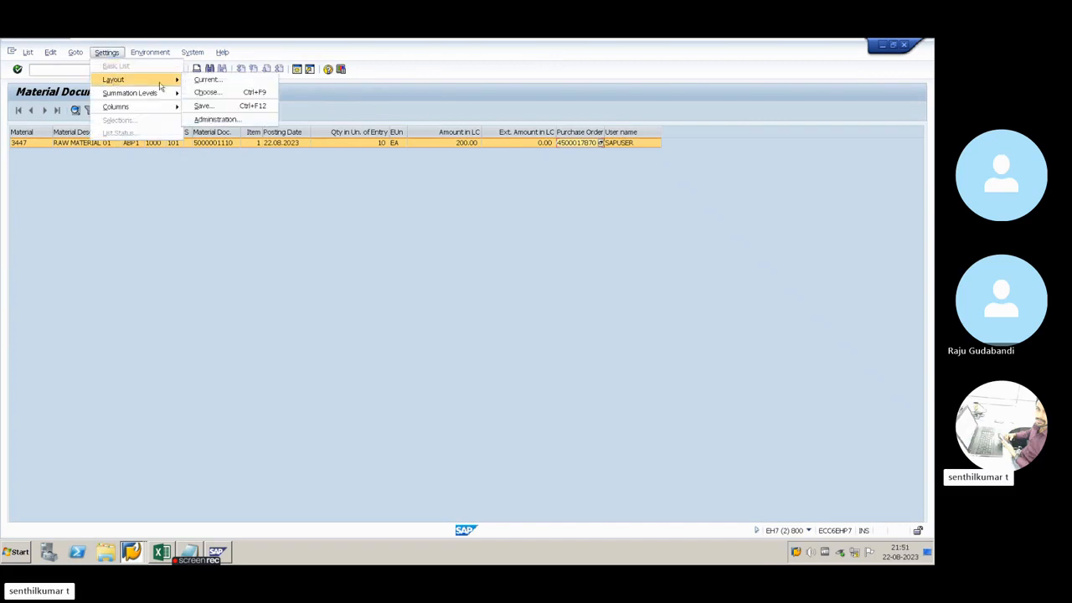
{"action": "left_click", "coordinate": [203, 106]}
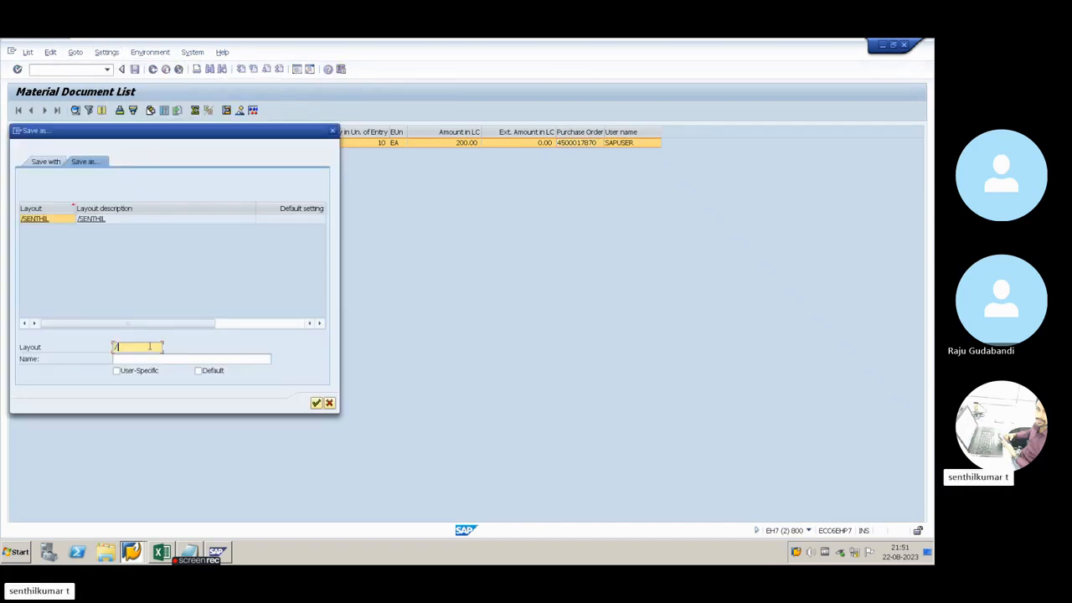
{"action": "type", "text": "SENTHIL"}
{"action": "left_click", "coordinate": [318, 403]}
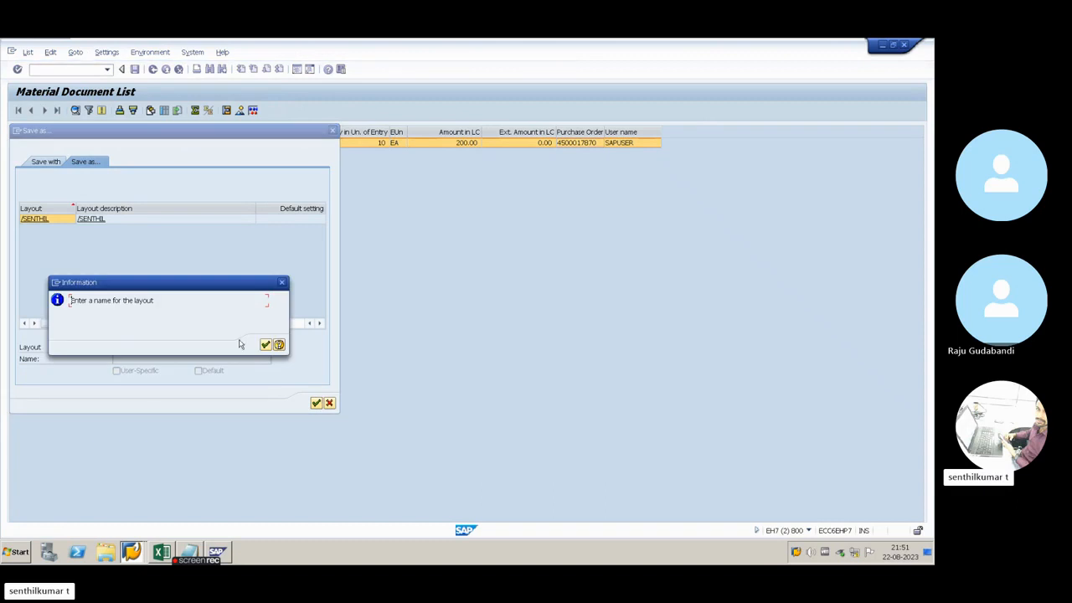
{"action": "left_click", "coordinate": [266, 345]}
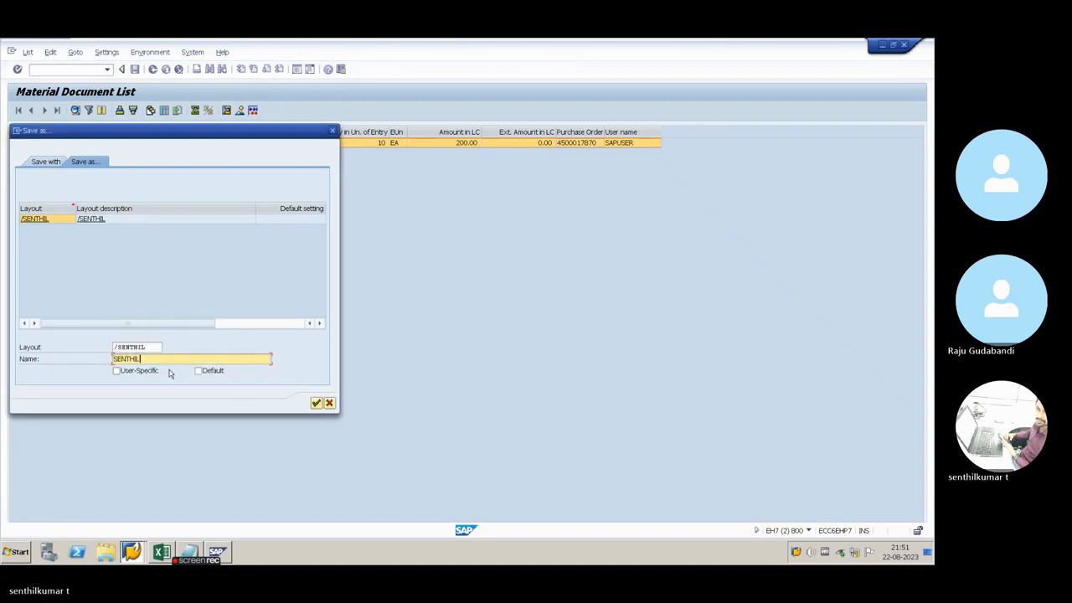
{"action": "left_click", "coordinate": [316, 403]}
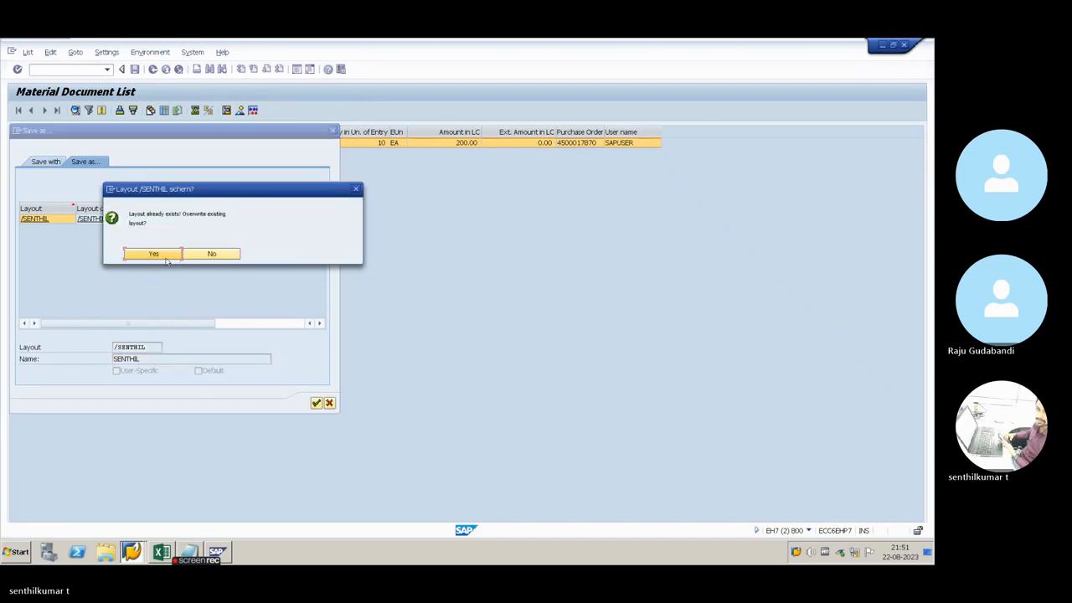
{"action": "left_click", "coordinate": [165, 260]}
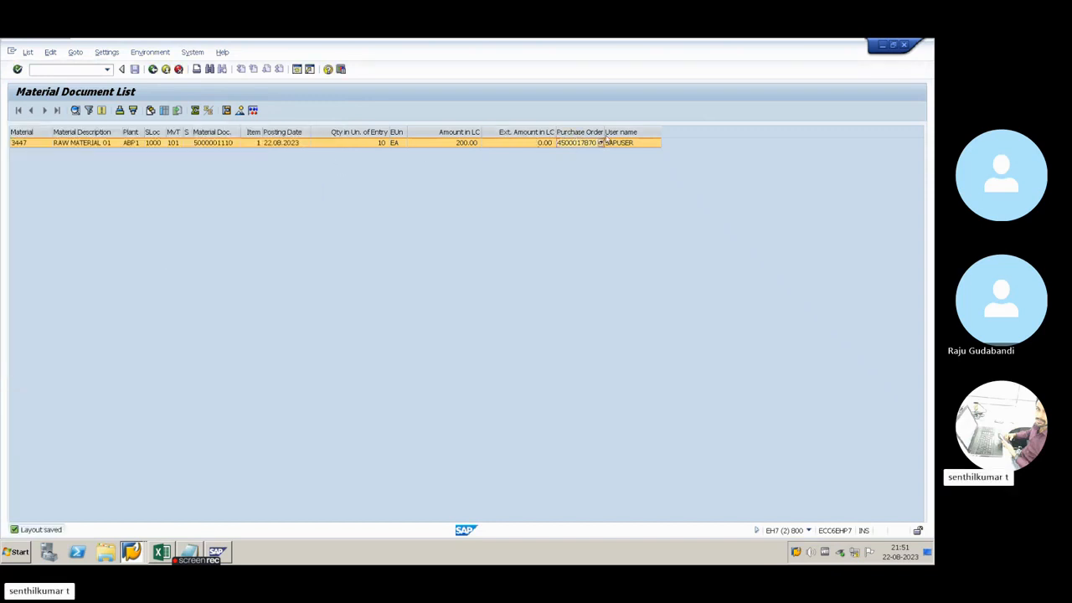
Return to the selection screen, choose the saved layout for the flat list, and run the report for material 3447
{"action": "left_click_drag", "start_coordinate": [606, 139], "coordinate": [614, 139]}
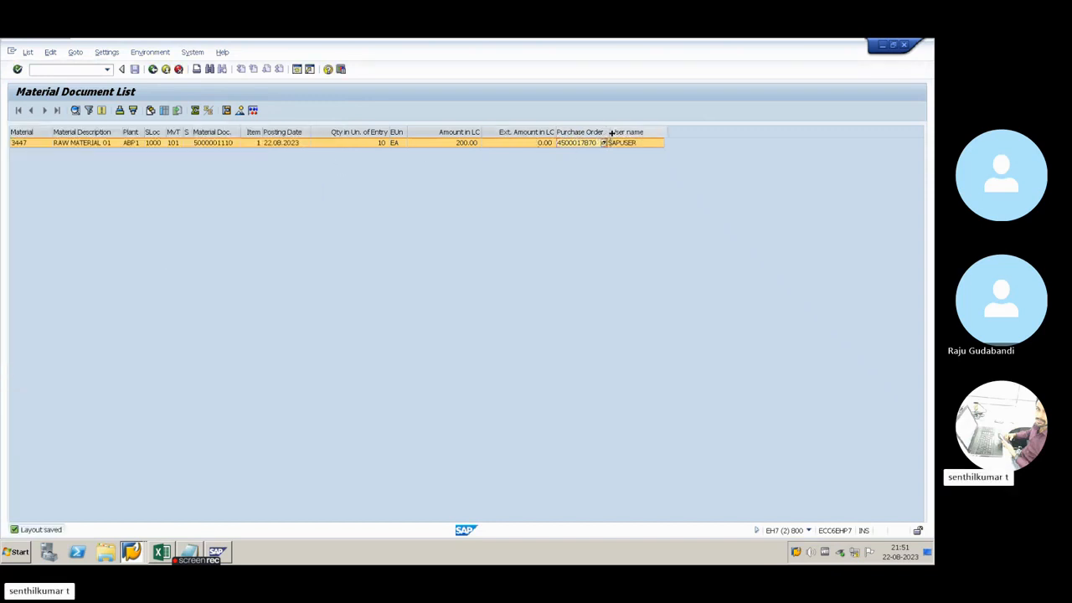
{"action": "left_click", "coordinate": [153, 69]}
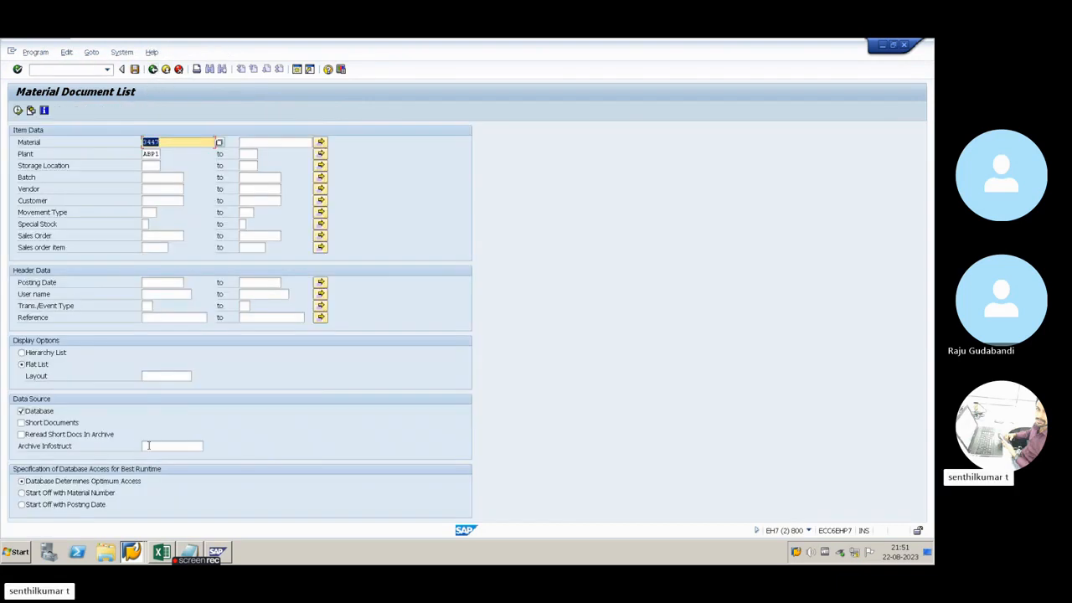
{"action": "left_click", "coordinate": [154, 379]}
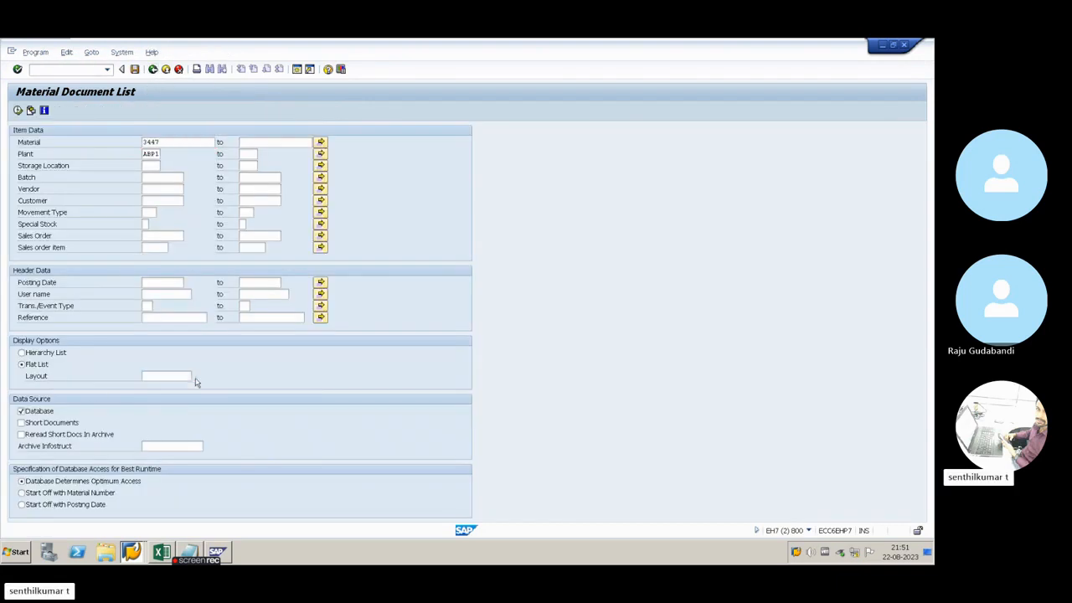
{"action": "left_click", "coordinate": [191, 369]}
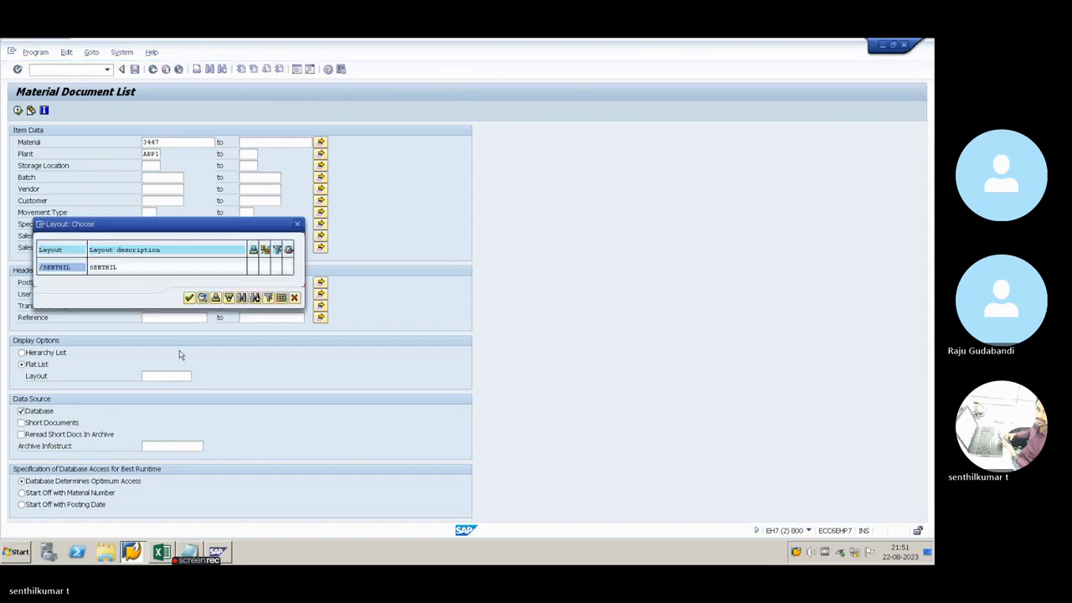
{"action": "double_click", "coordinate": [70, 269]}
{"action": "left_click", "coordinate": [16, 110]}
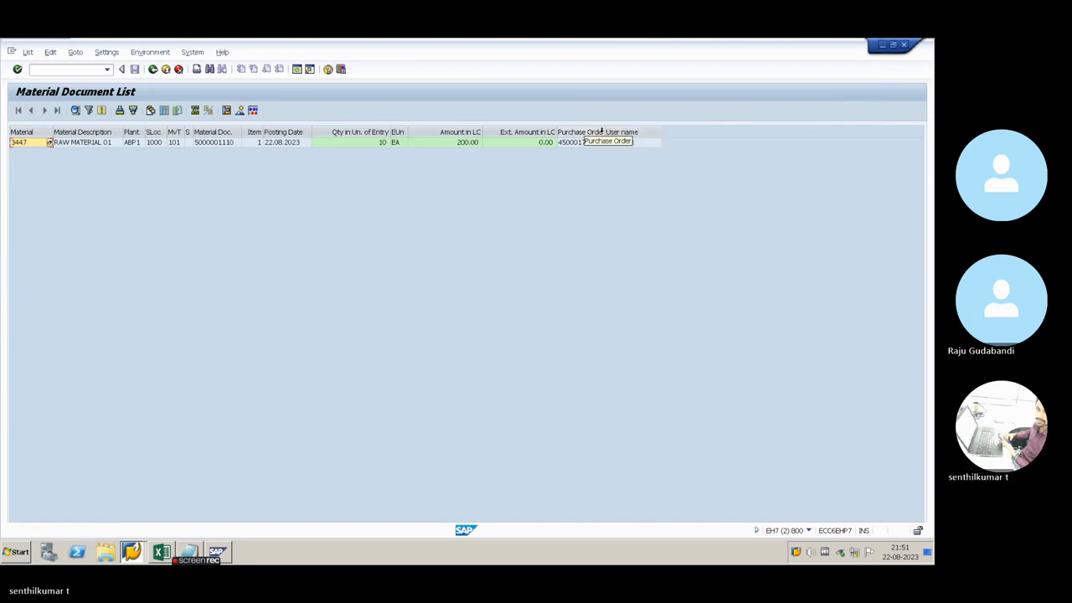
Widen the Purchase Order column slightly to check the full order number, and go back to the selection screen
{"action": "left_click_drag", "start_coordinate": [602, 132], "coordinate": [611, 132]}
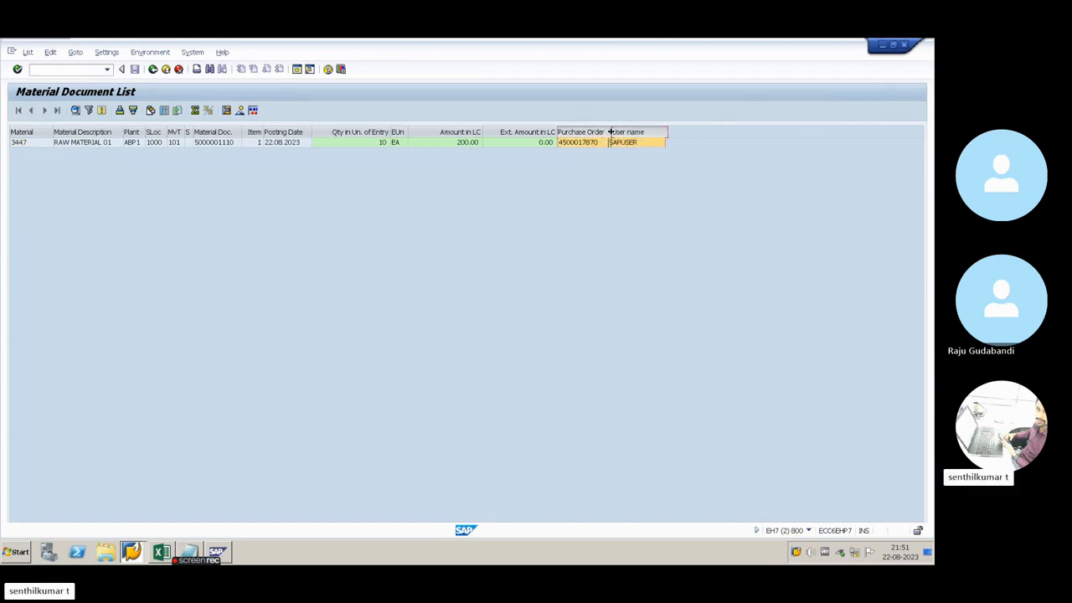
{"action": "left_click", "coordinate": [583, 143]}
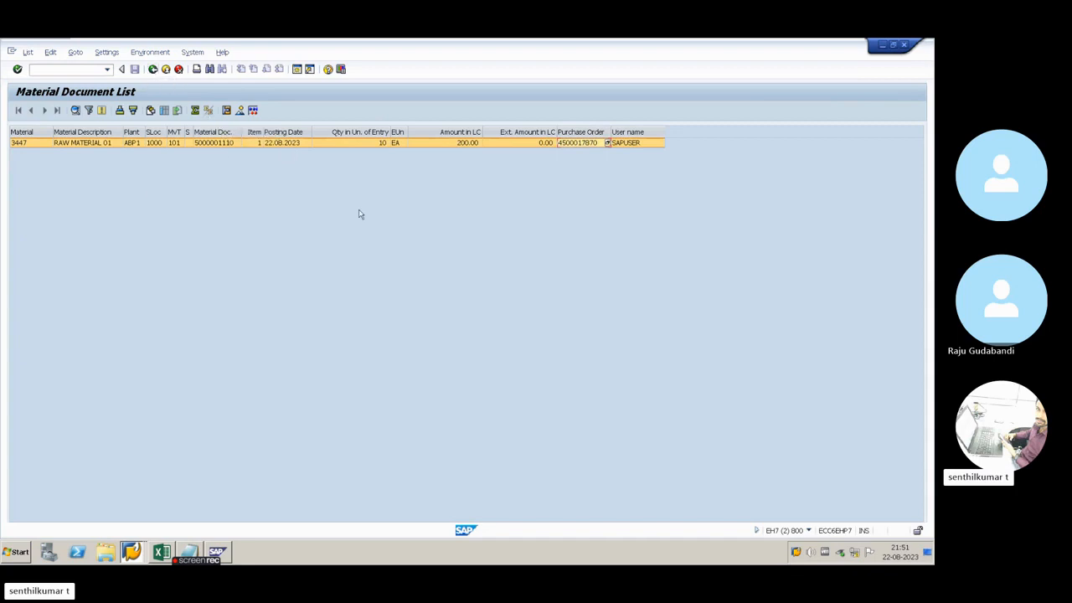
{"action": "left_click", "coordinate": [152, 69]}
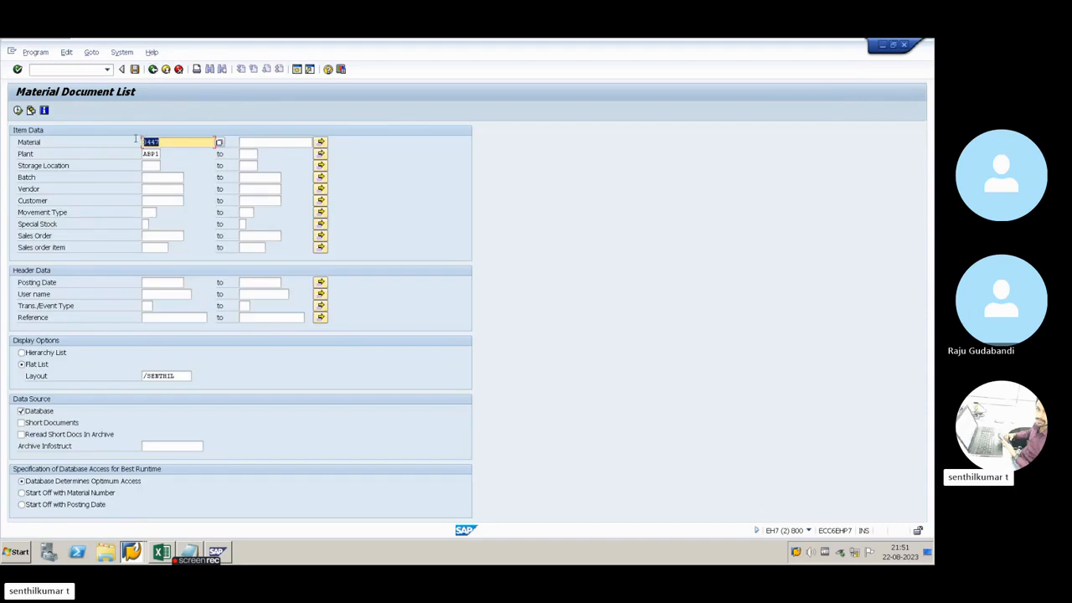
Clear the material selection, run the material document list for plant ABP1 only, and return to the selection screen
{"action": "key", "text": "BackSpace"}
{"action": "left_click", "coordinate": [155, 203]}
{"action": "left_click", "coordinate": [155, 154]}
{"action": "left_click", "coordinate": [17, 110]}
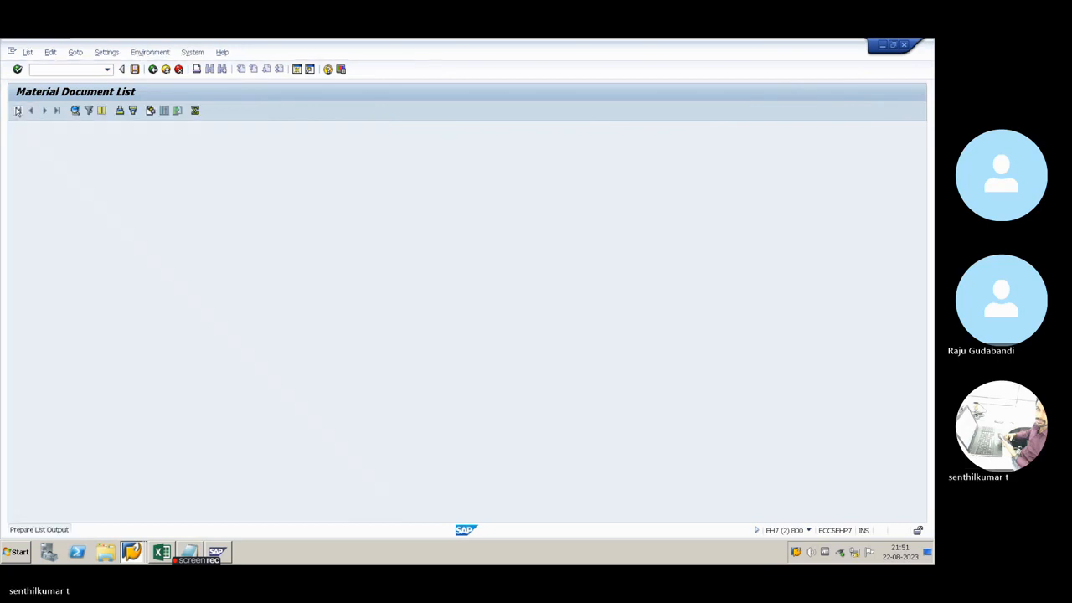
{"action": "left_click", "coordinate": [152, 69]}
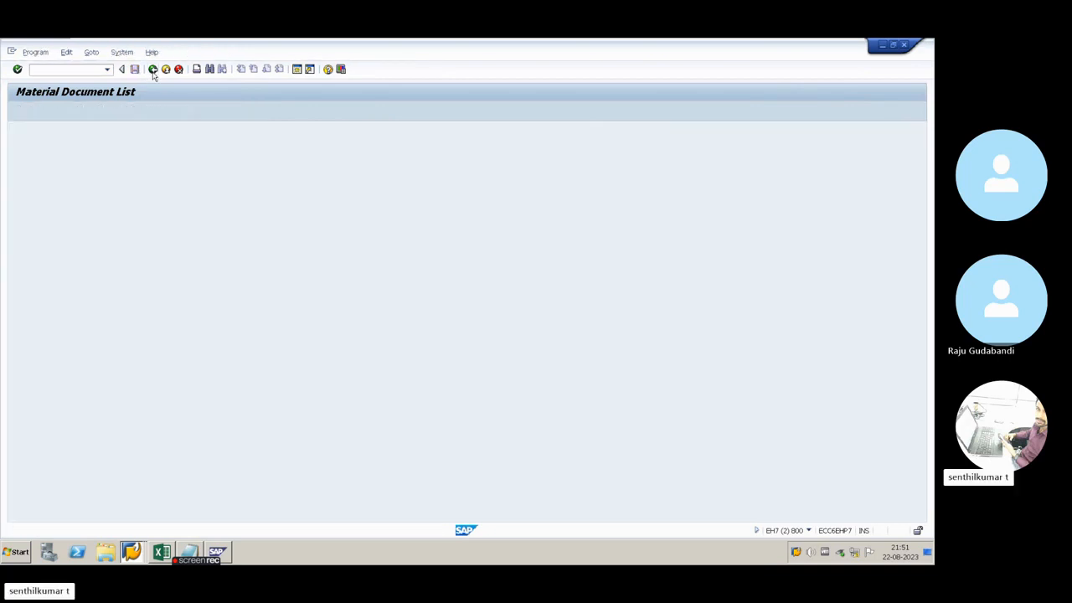
Browse the possible entries for Movement Type from 101 onward and close the list without choosing one
{"action": "left_click", "coordinate": [144, 213]}
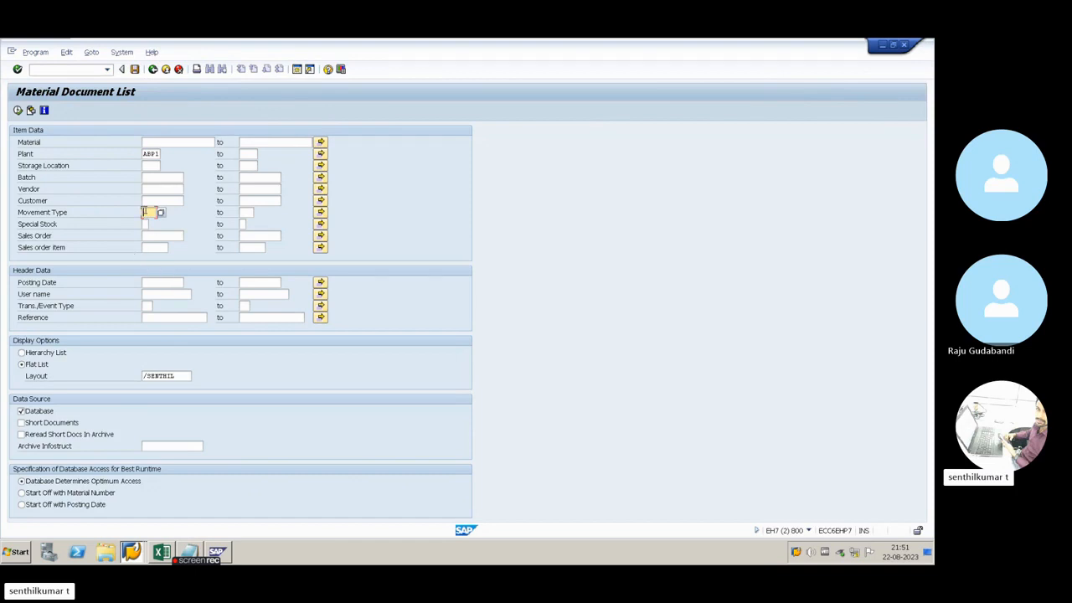
{"action": "left_click", "coordinate": [161, 213]}
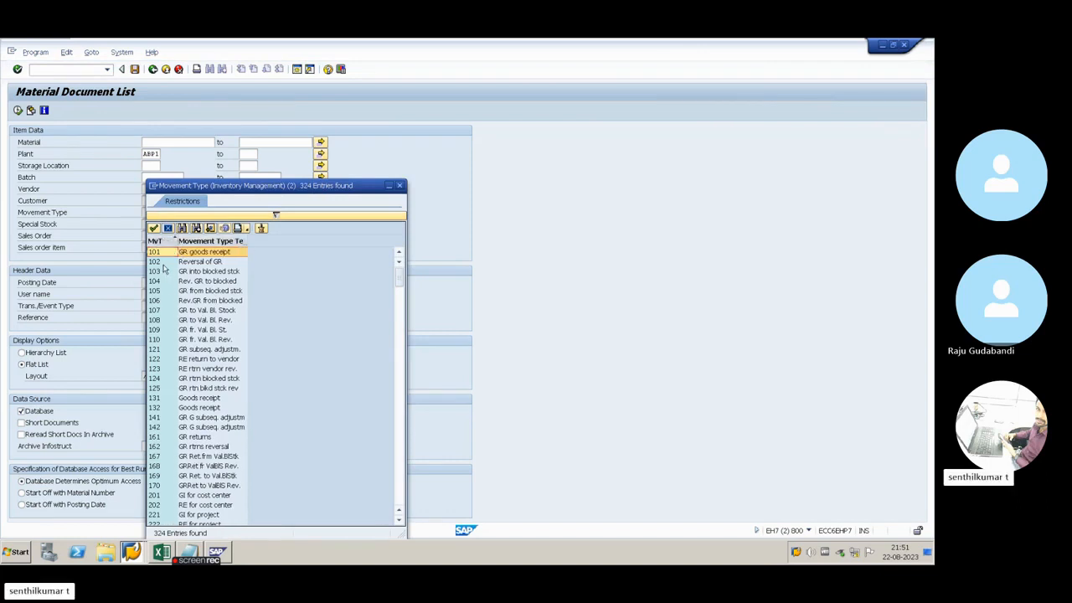
{"action": "scroll", "coordinate": [168, 319], "scroll_direction": "down", "scroll_amount": 15}
{"action": "scroll", "coordinate": [167, 359], "scroll_direction": "down", "scroll_amount": 15}
{"action": "scroll", "coordinate": [168, 359], "scroll_direction": "down", "scroll_amount": 10}
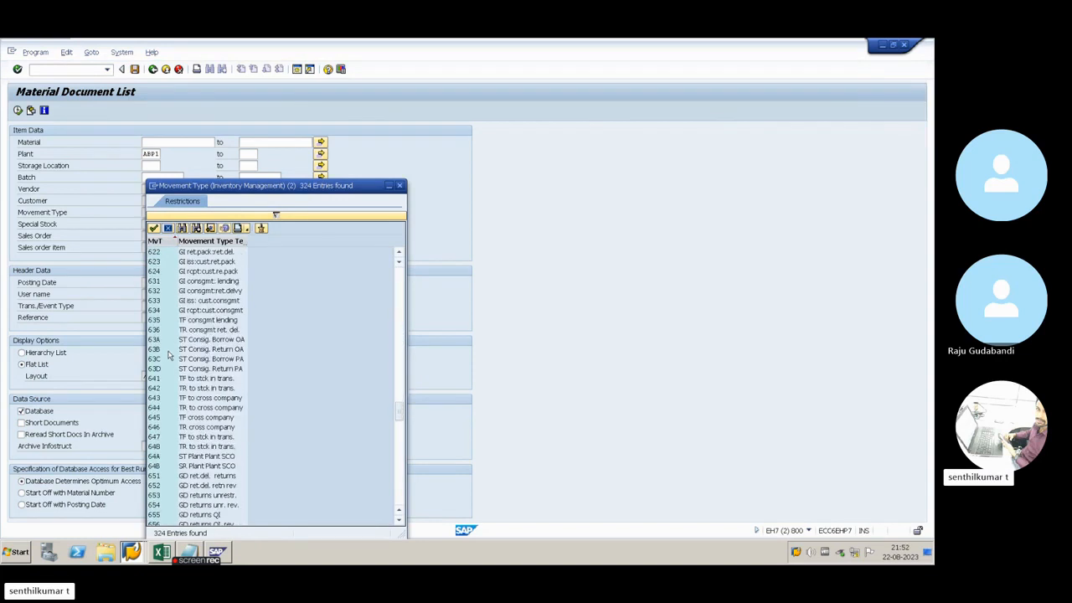
{"action": "scroll", "coordinate": [168, 357], "scroll_direction": "down", "scroll_amount": 10}
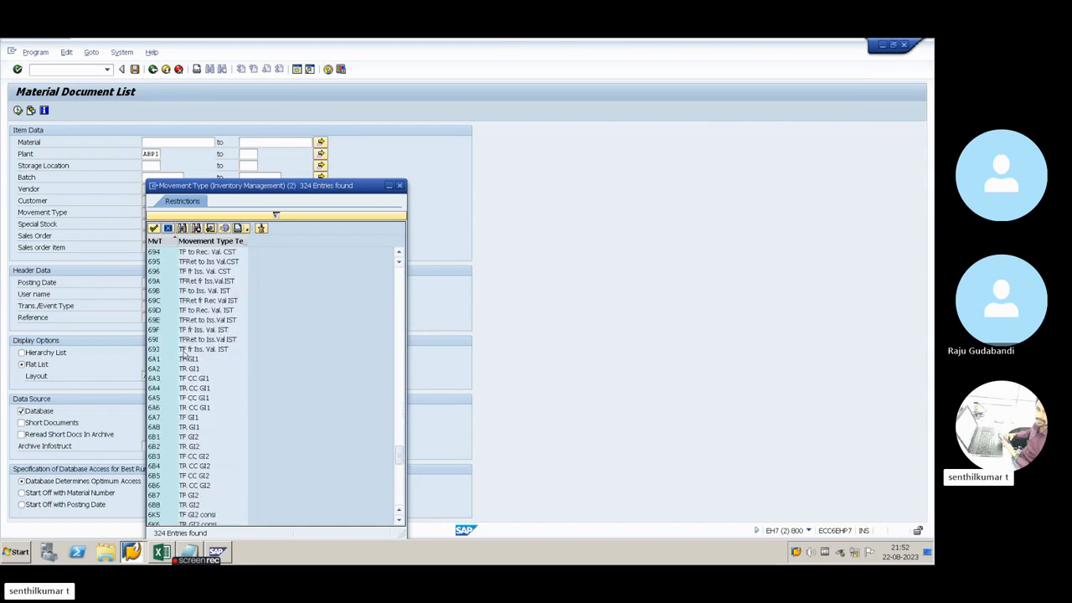
{"action": "left_click", "coordinate": [399, 186]}
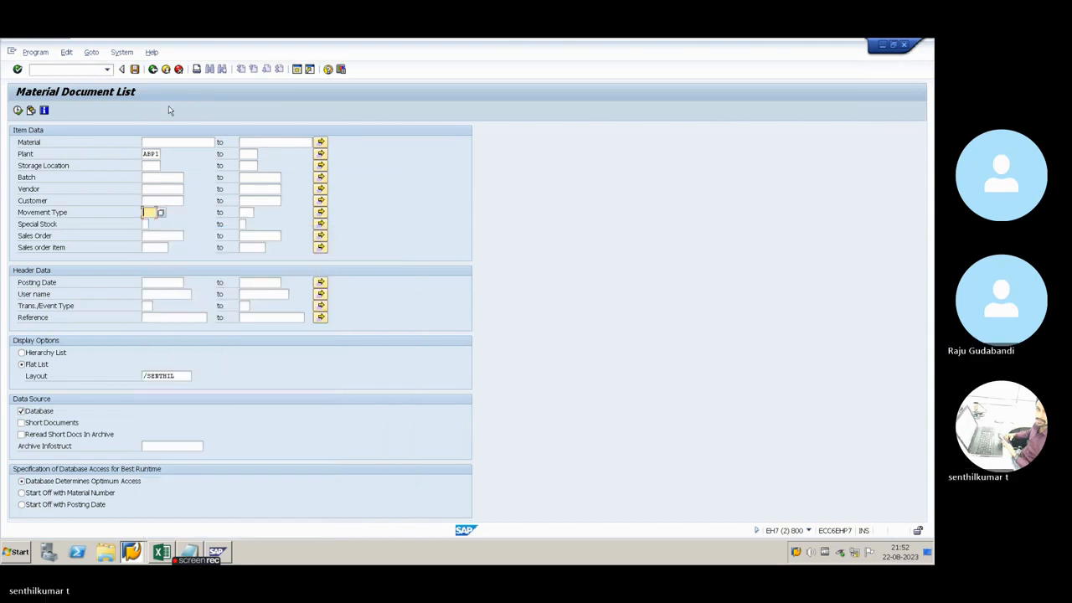
Exit the material document list to SAP Easy Access and switch to the Notepad goods receipt note, keeping it open
{"action": "left_click", "coordinate": [152, 69]}
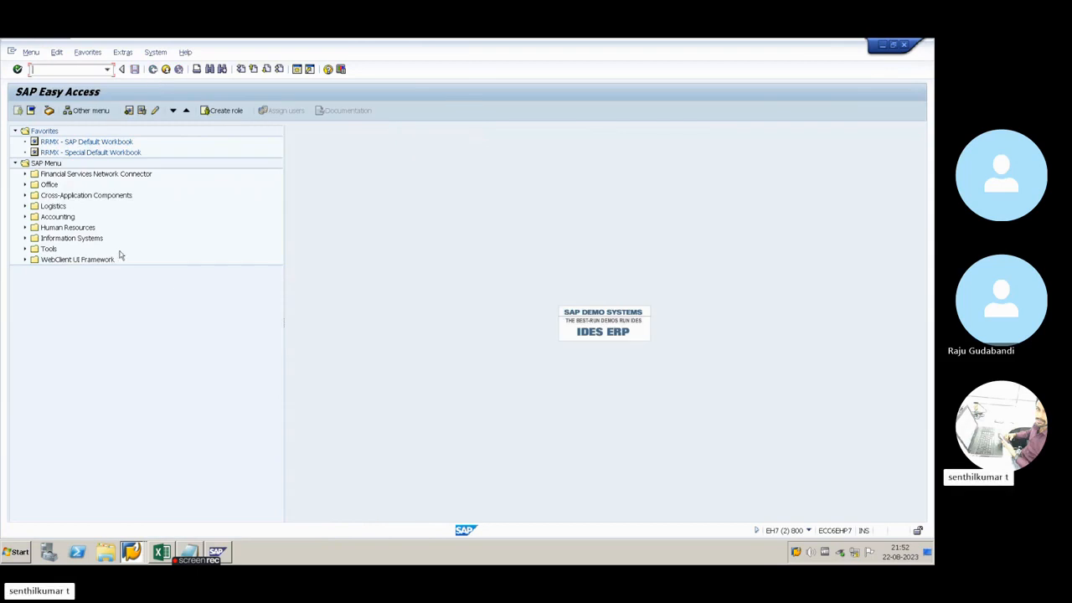
{"action": "key", "text": "alt+Tab"}
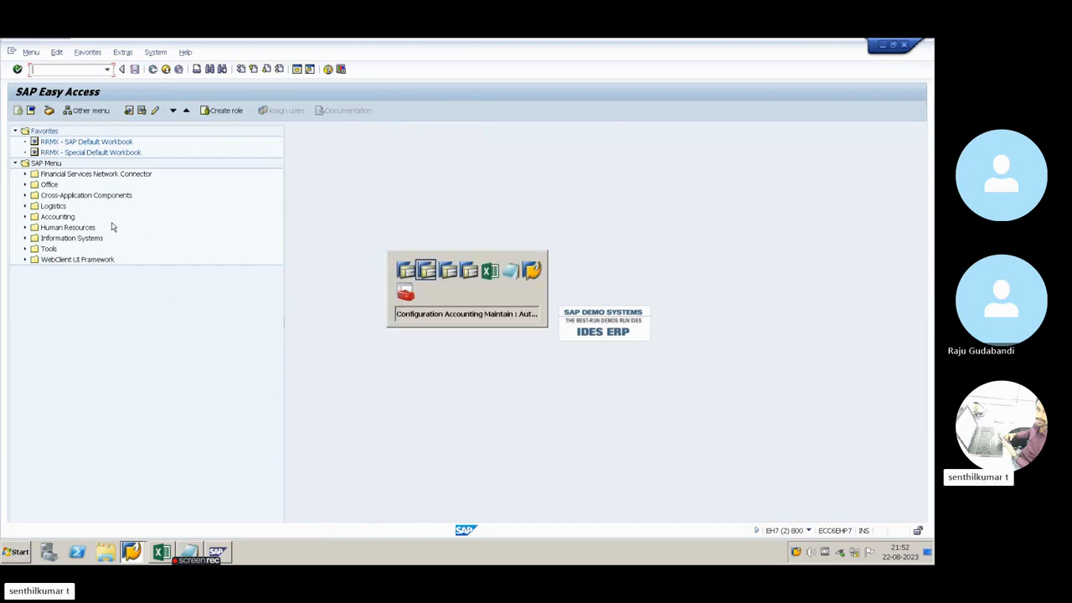
{"action": "key", "text": "alt+Tab"}
{"action": "key", "text": "alt+Tab"}
{"action": "key", "text": "alt+Tab"}
{"action": "key", "text": "alt+Tab"}
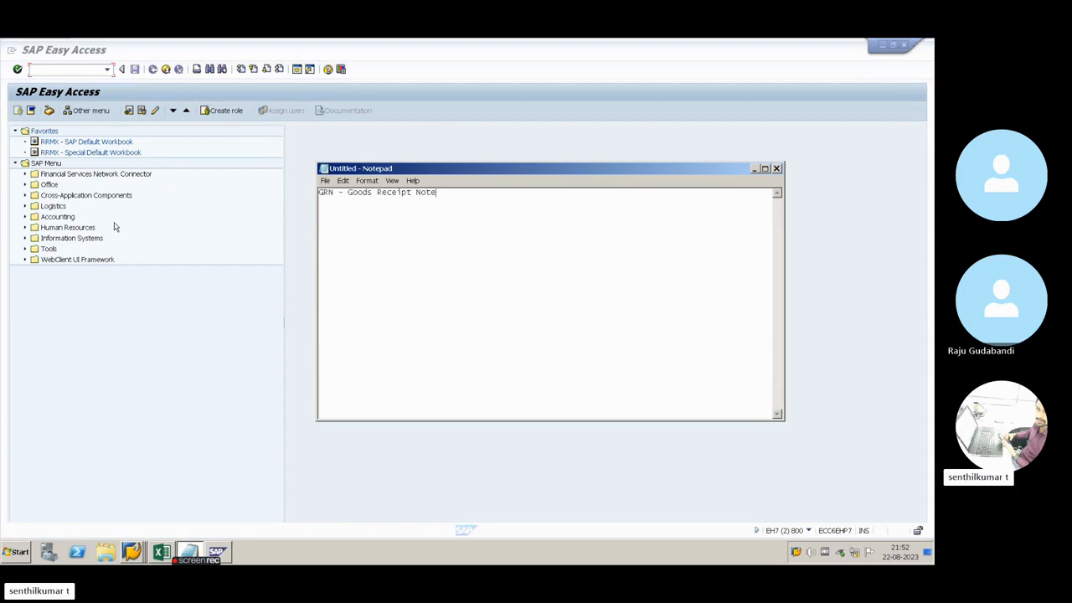
{"action": "left_click", "coordinate": [777, 168]}
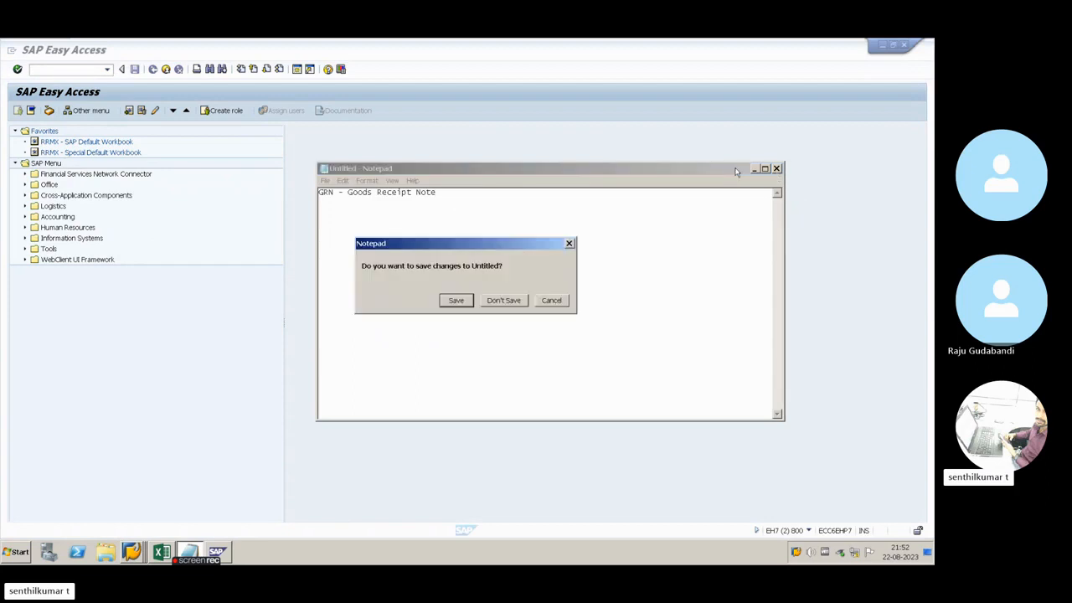
{"action": "left_click", "coordinate": [549, 302]}
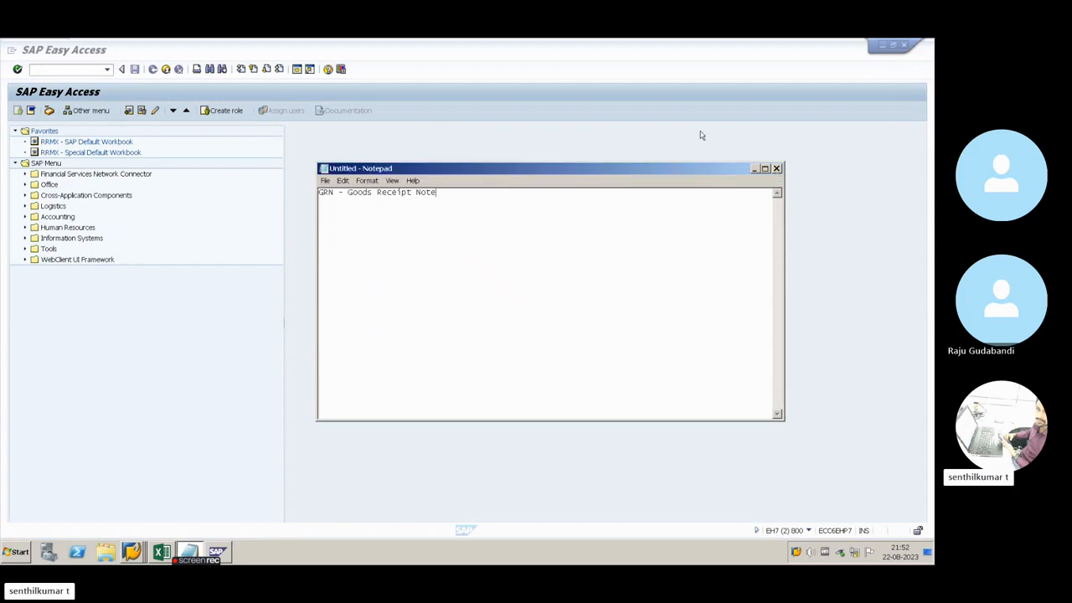
Minimize the virtual machine and switch to the ongoing SAP MM Batch Aug'23 call in Skype
{"action": "mouse_move", "coordinate": [846, 41]}
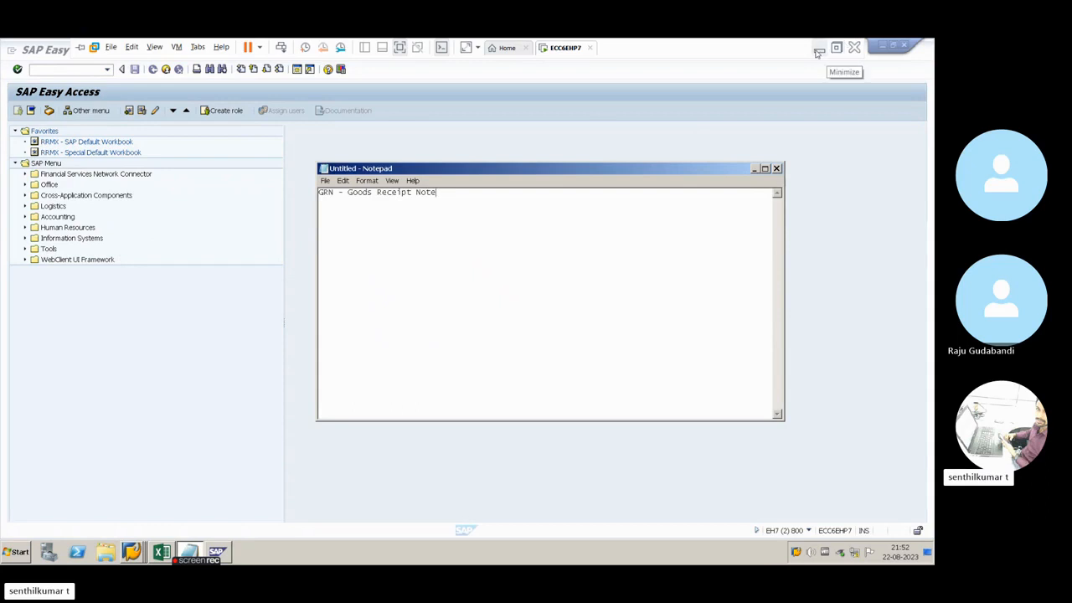
{"action": "left_click", "coordinate": [819, 50]}
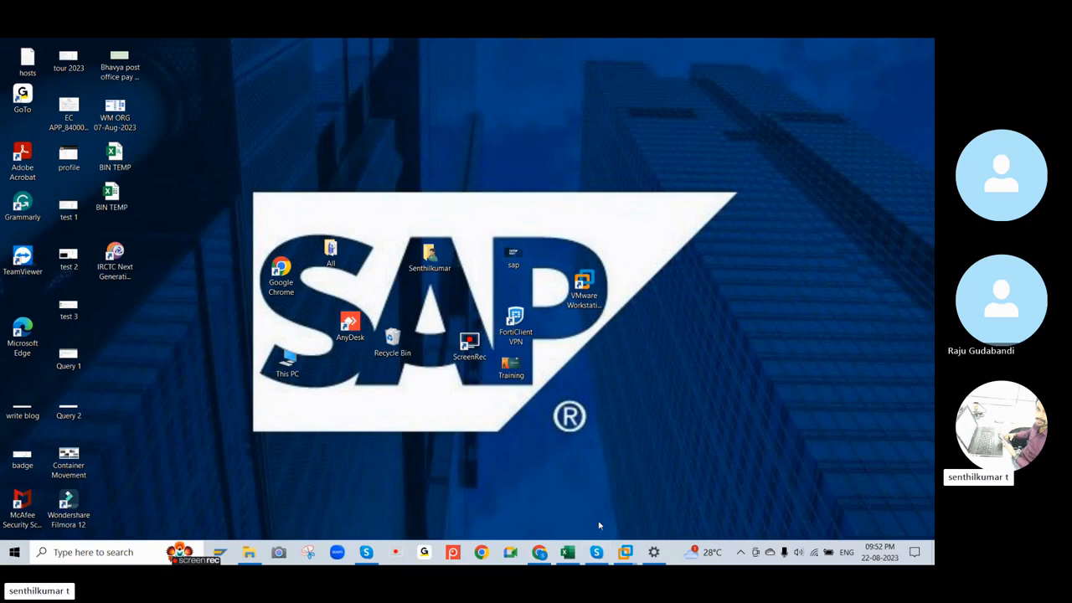
{"action": "left_click", "coordinate": [597, 552]}
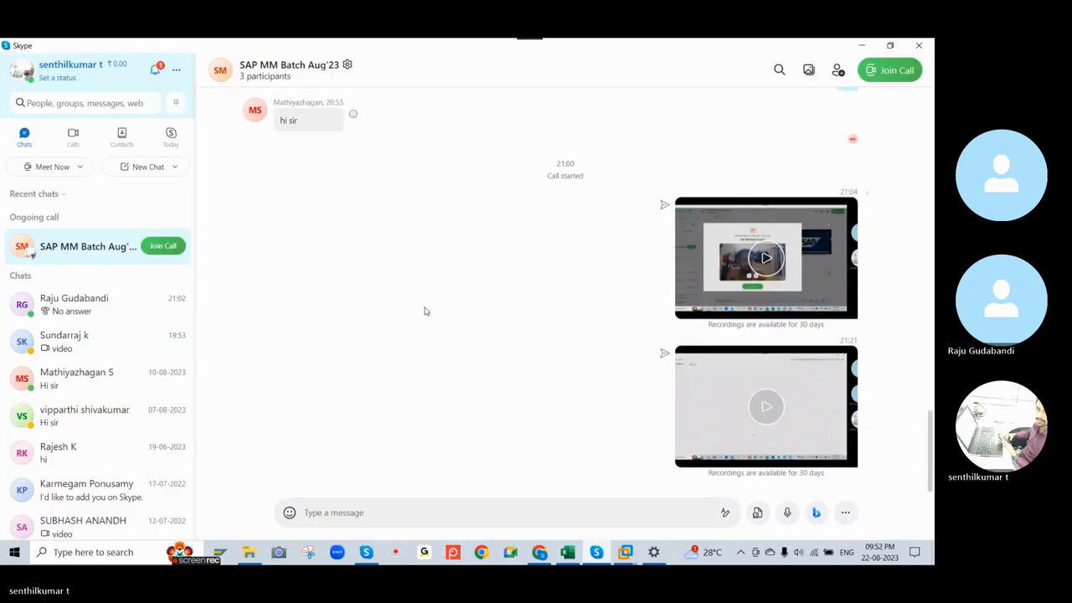
{"action": "key", "text": "alt+Tab"}
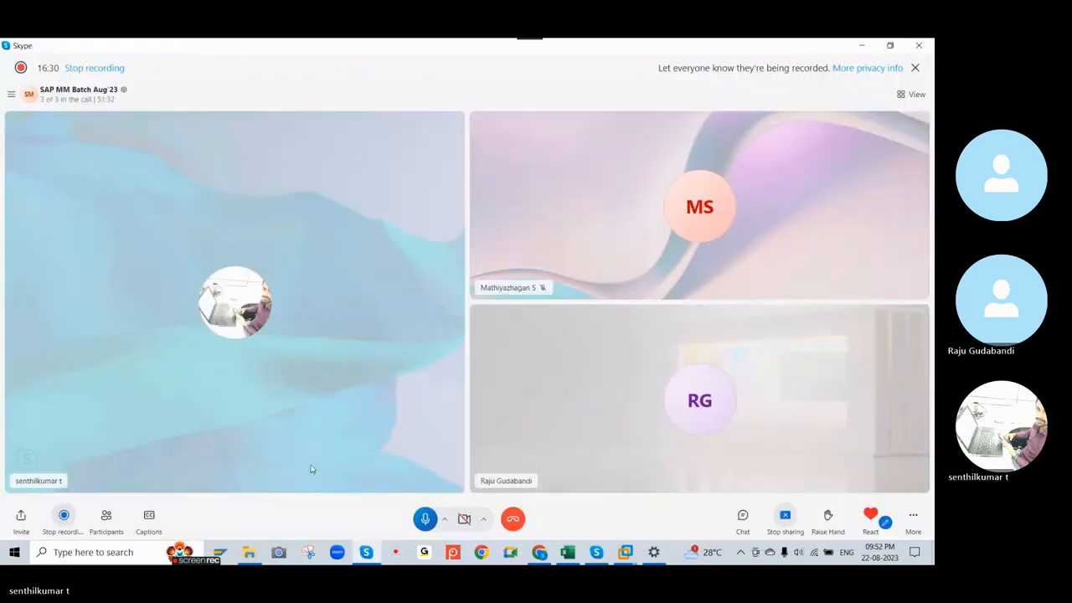